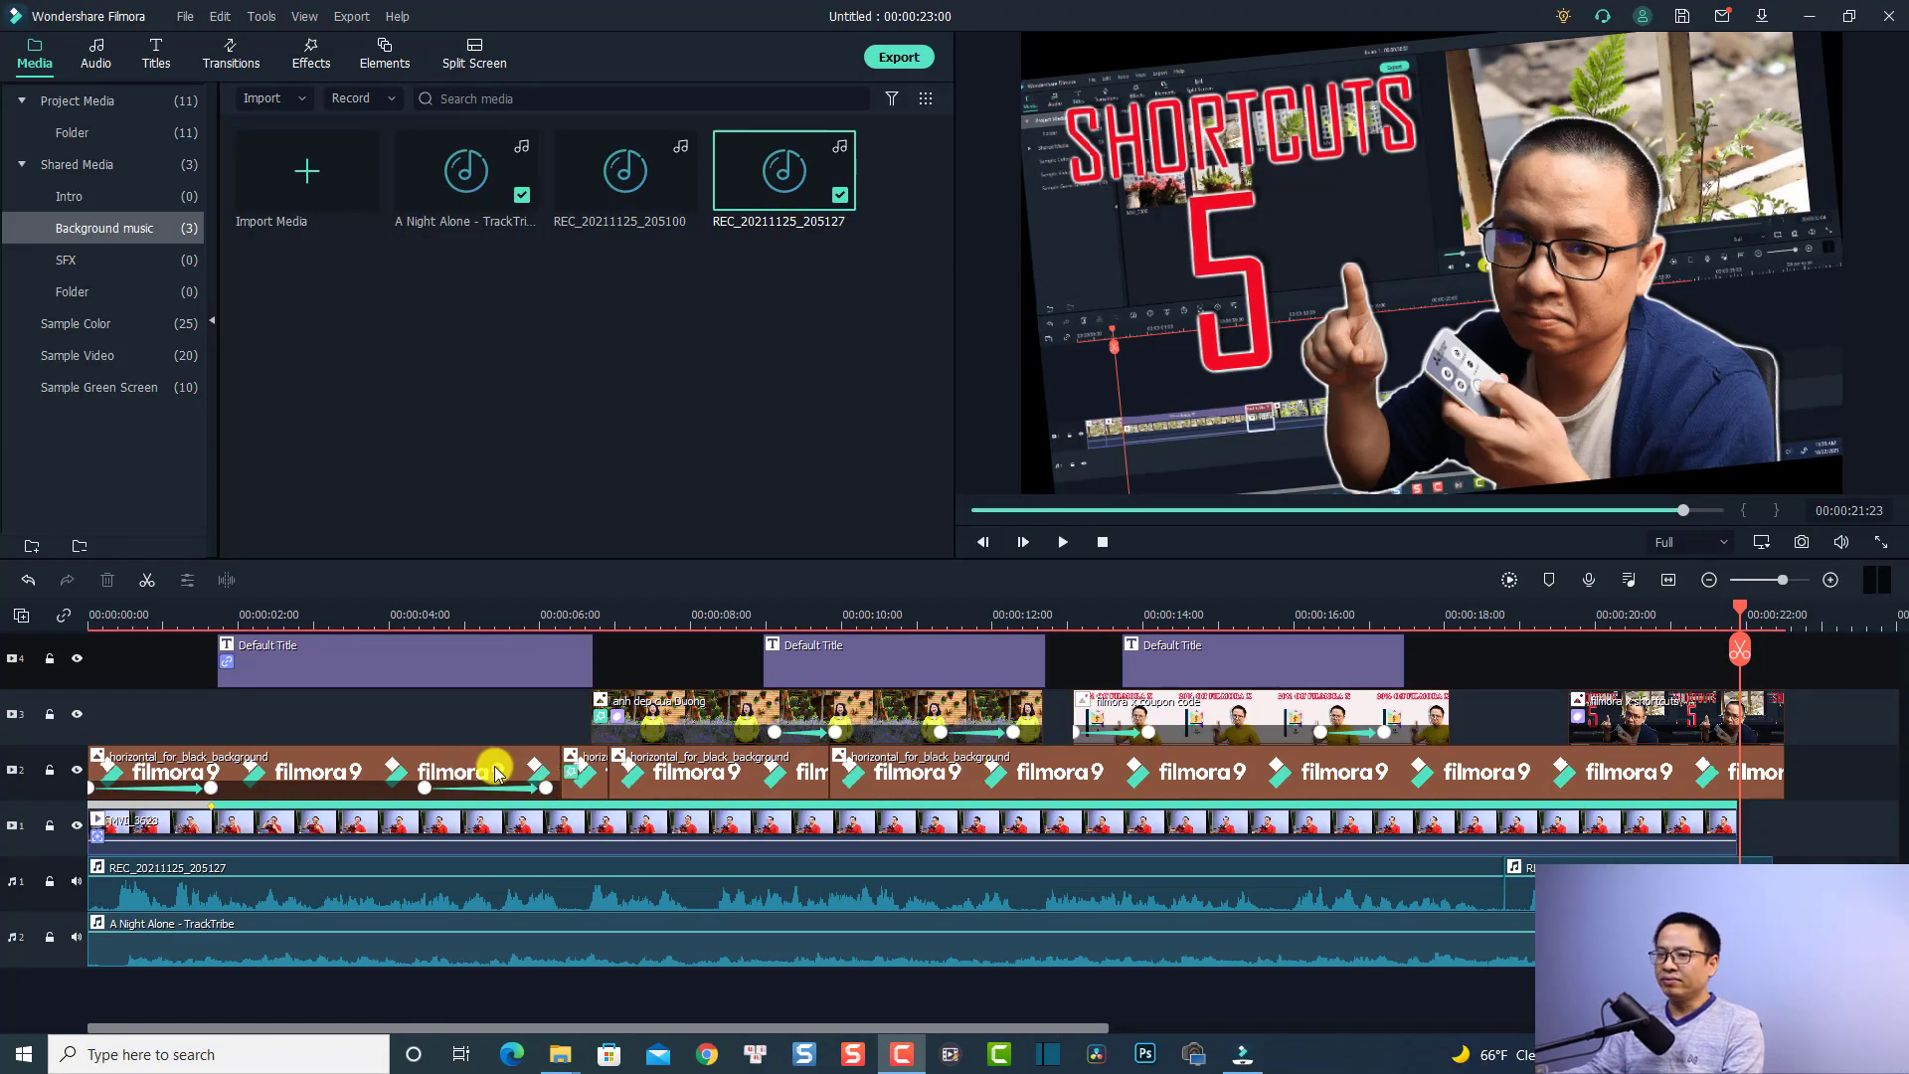
Select both the REC_20211125_205127 and A Night Alone audio clips and delete them
scroll(537, 802, up, 1)
scroll(467, 825, down, 1)
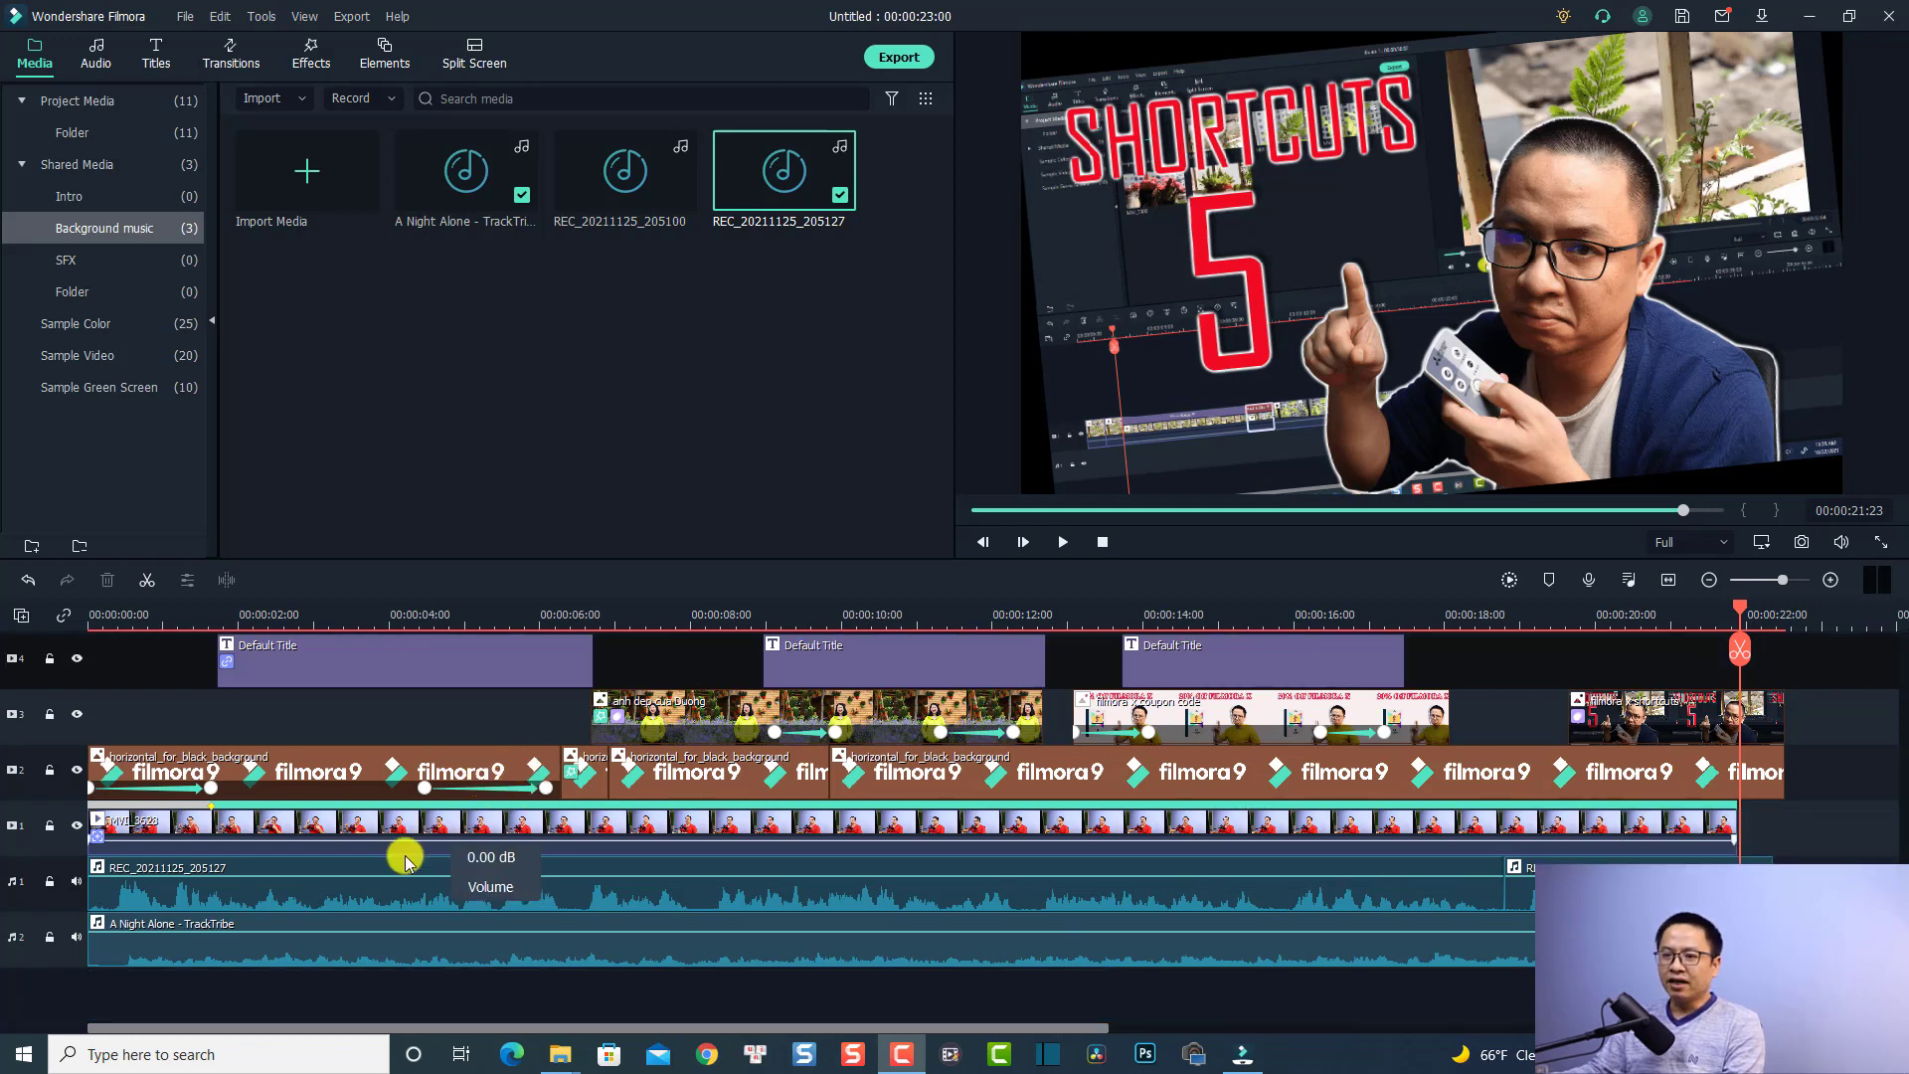
click(255, 942)
click(281, 875)
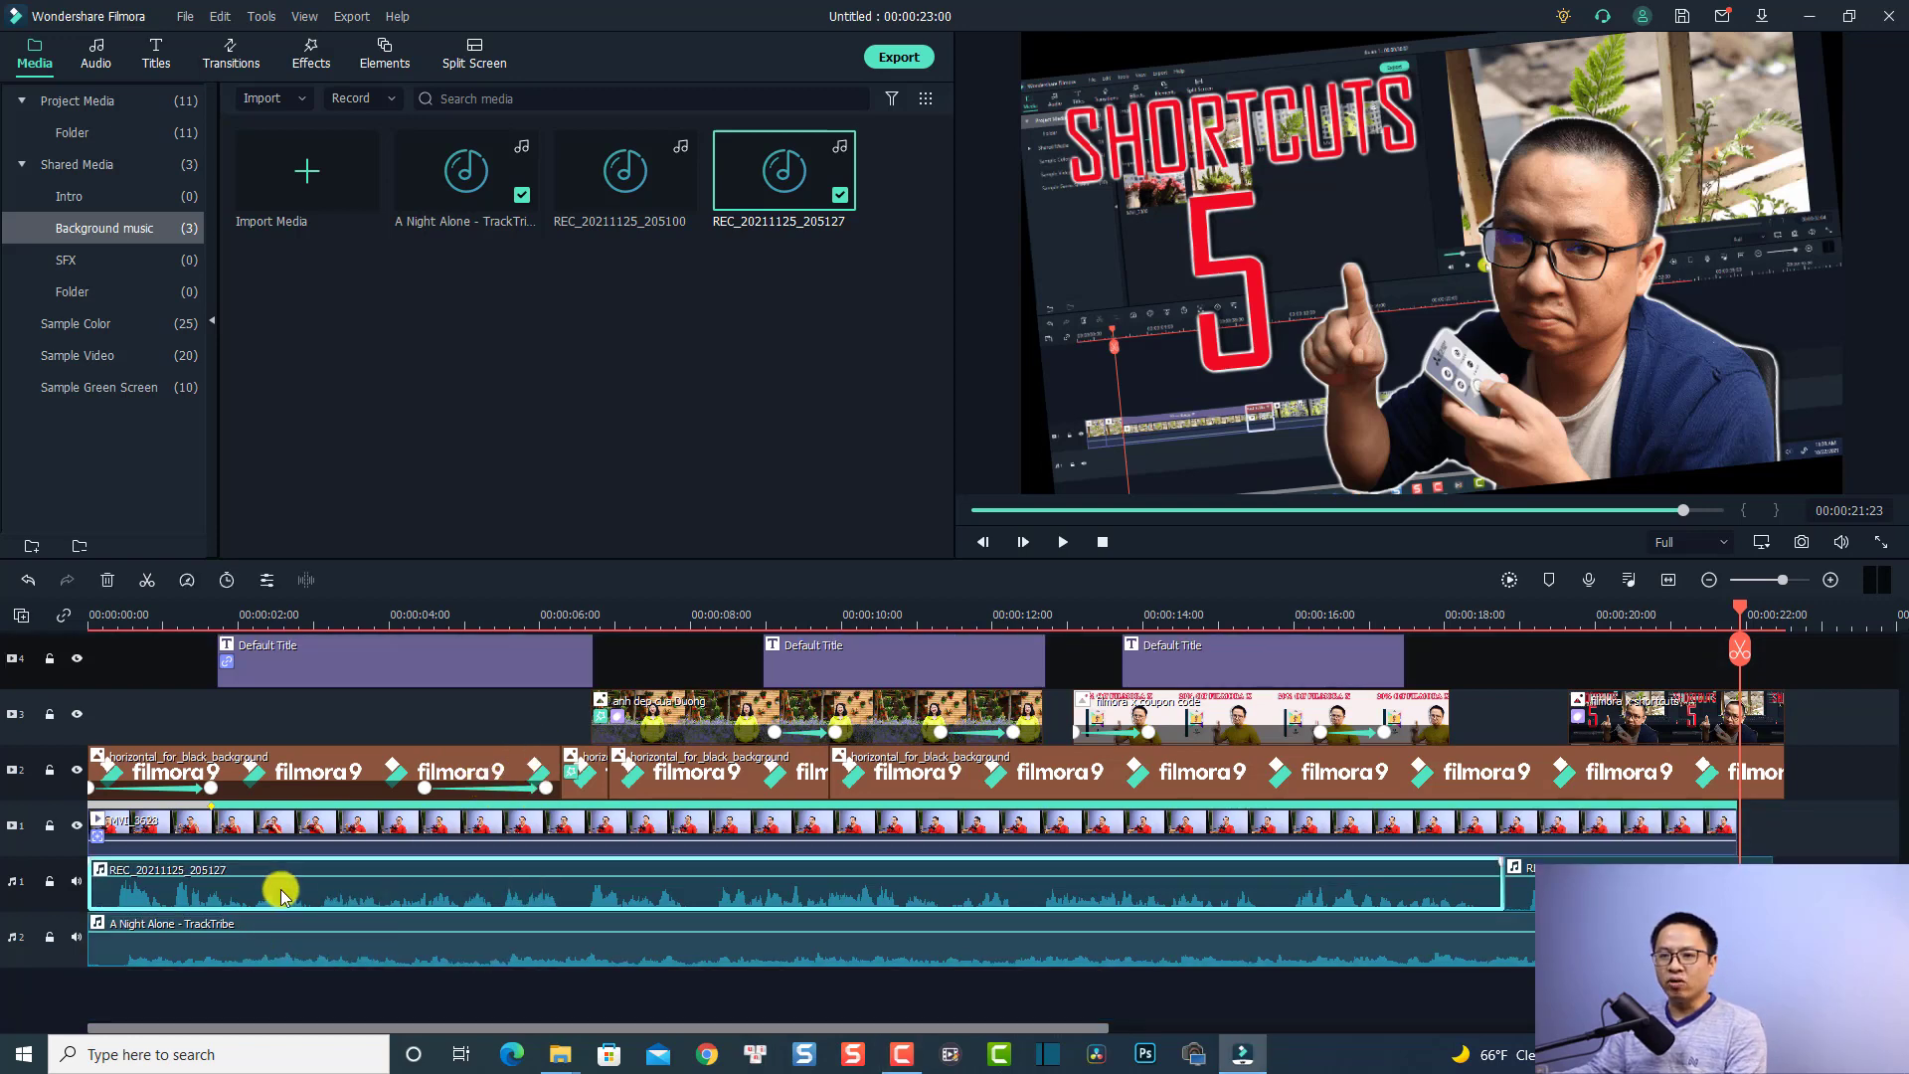
click(438, 995)
drag(437, 994, 303, 905)
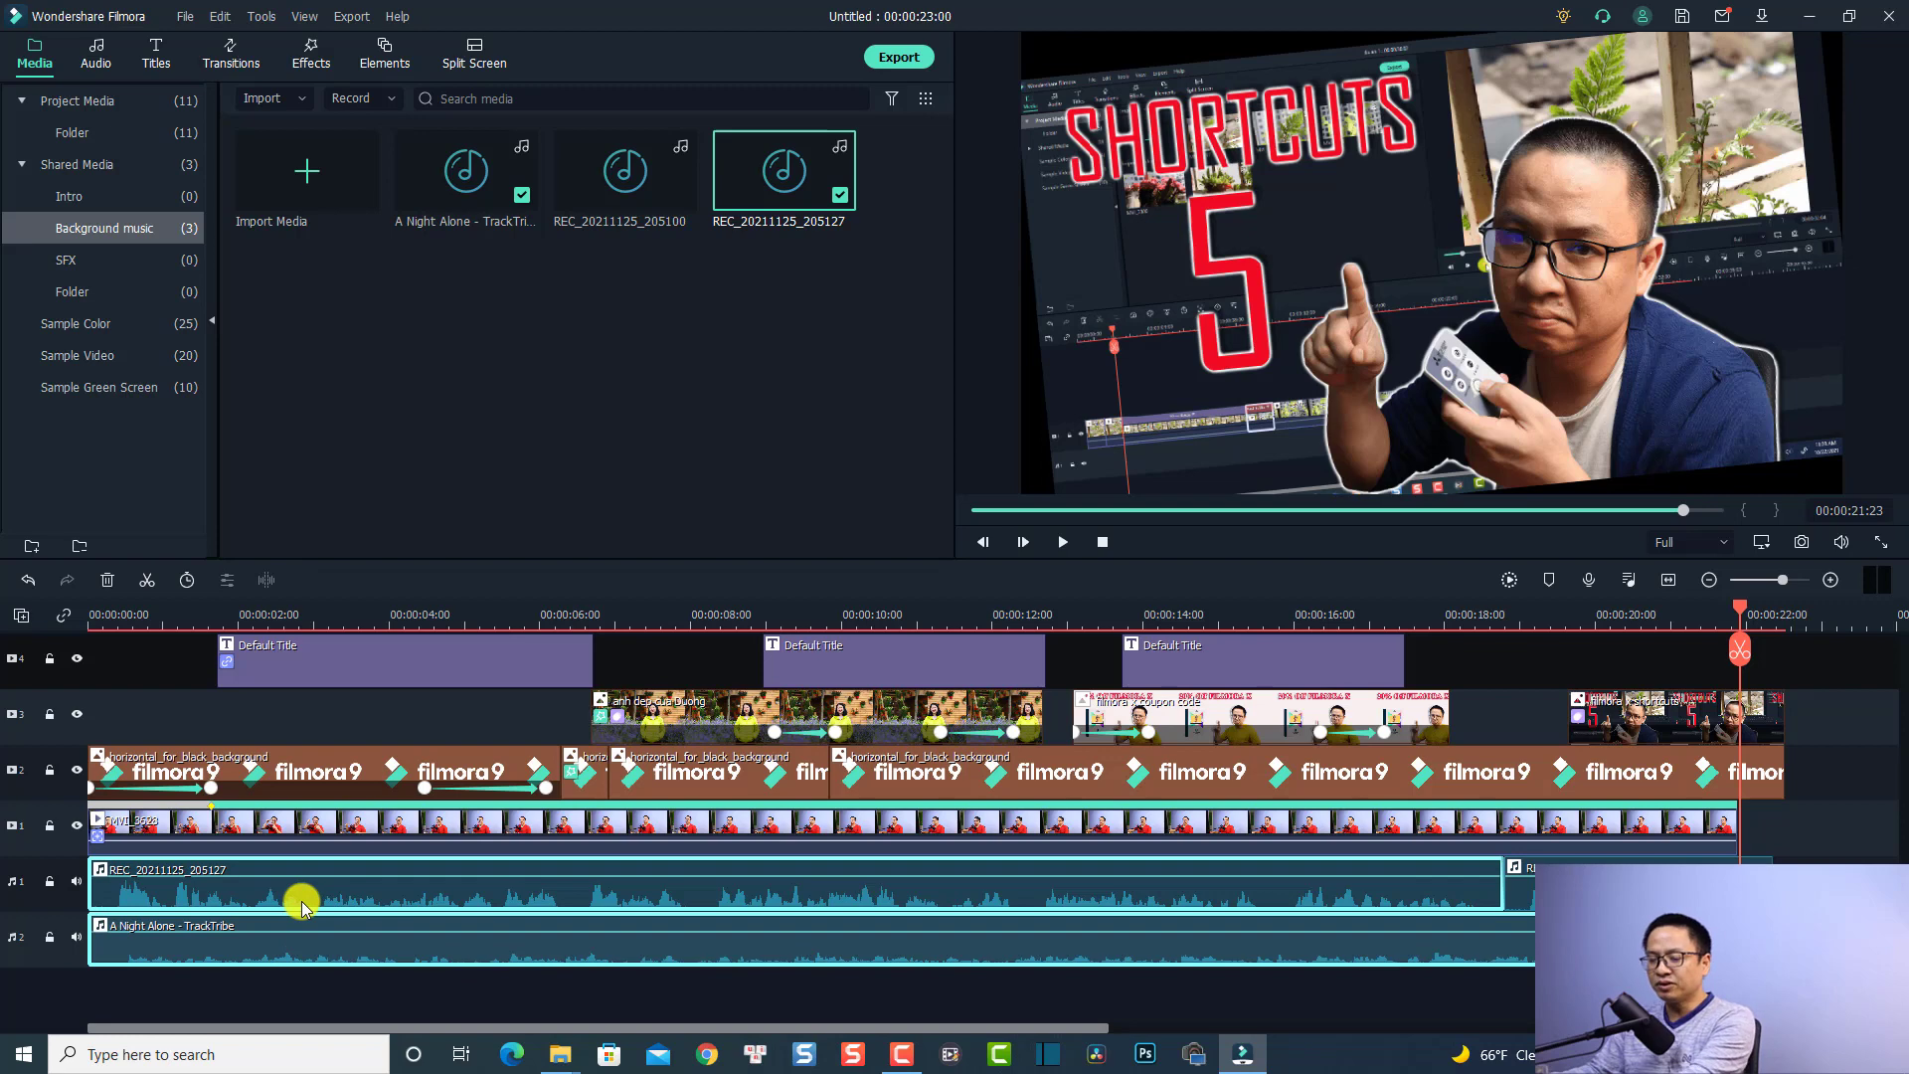
key(Delete)
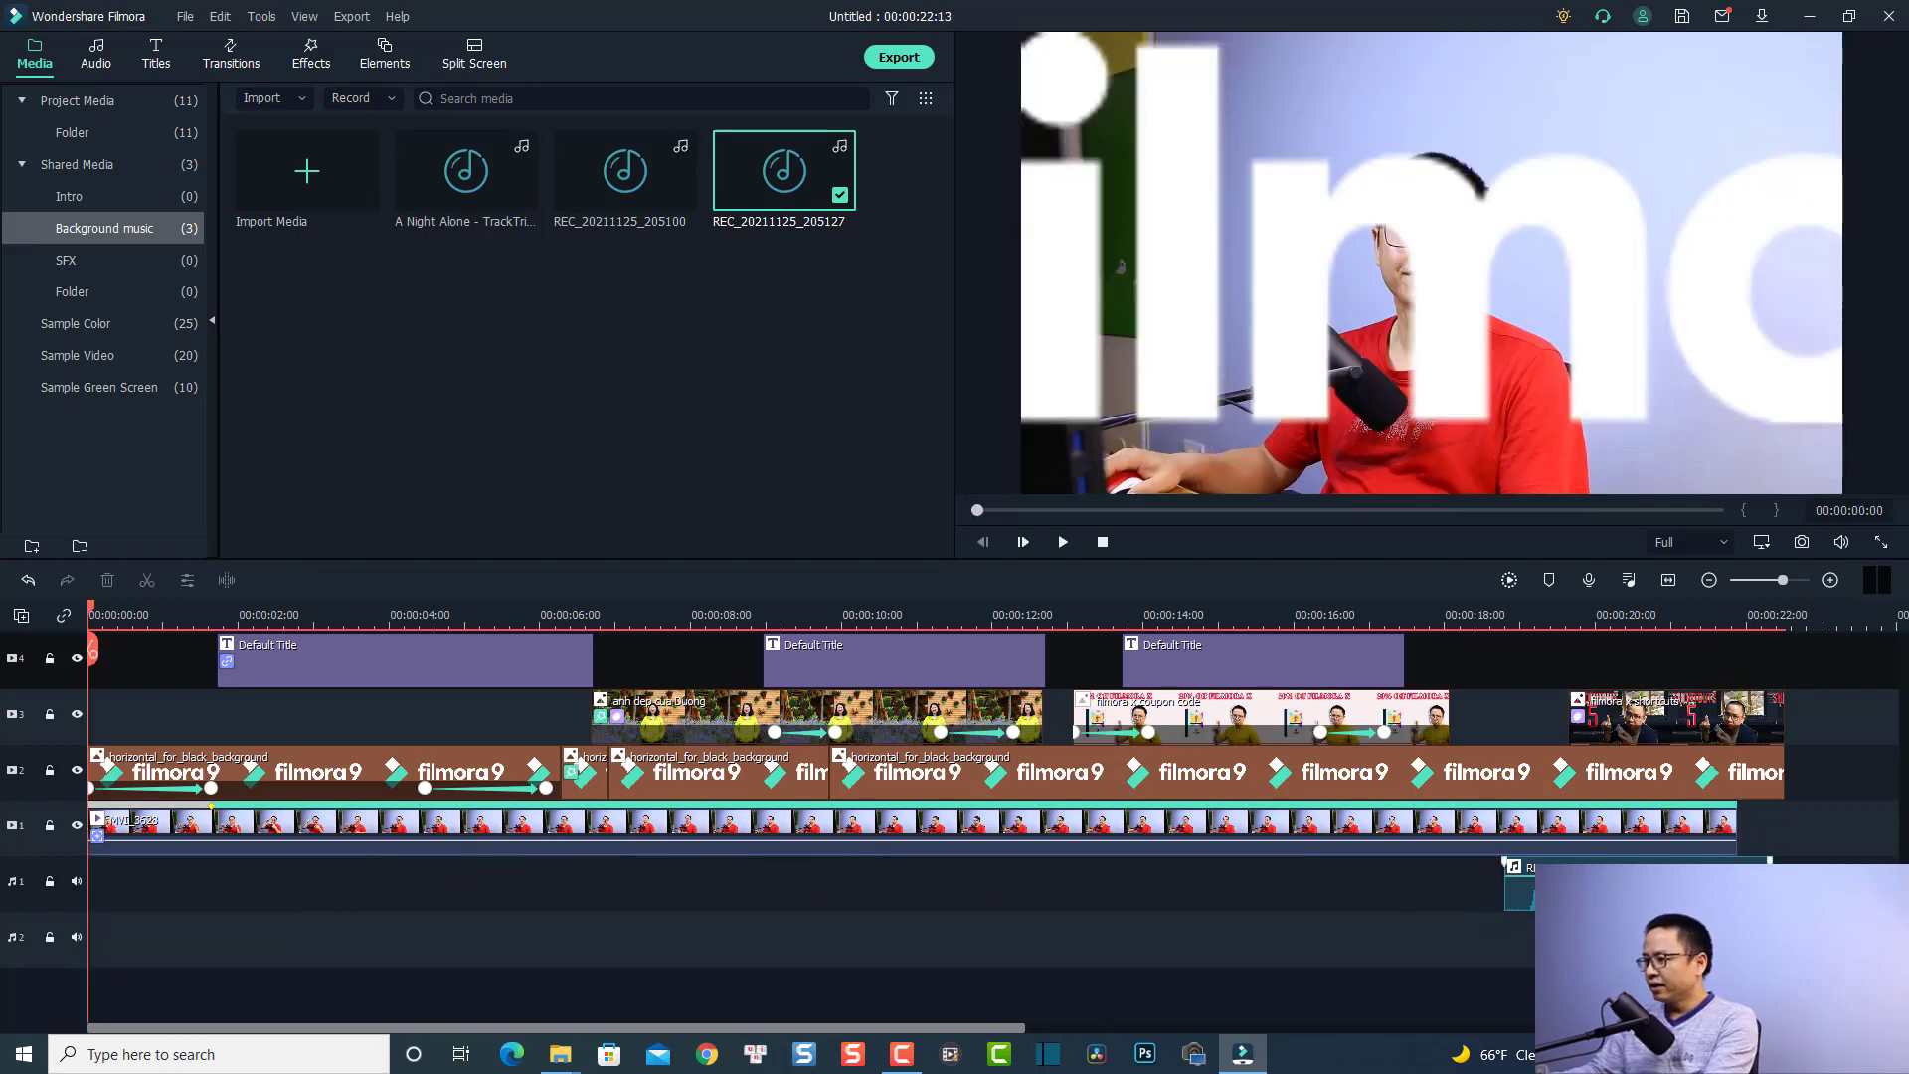
Hide the presenter video, photo and title tracks (1, 3, 4) and return the playhead to the start
click(1506, 890)
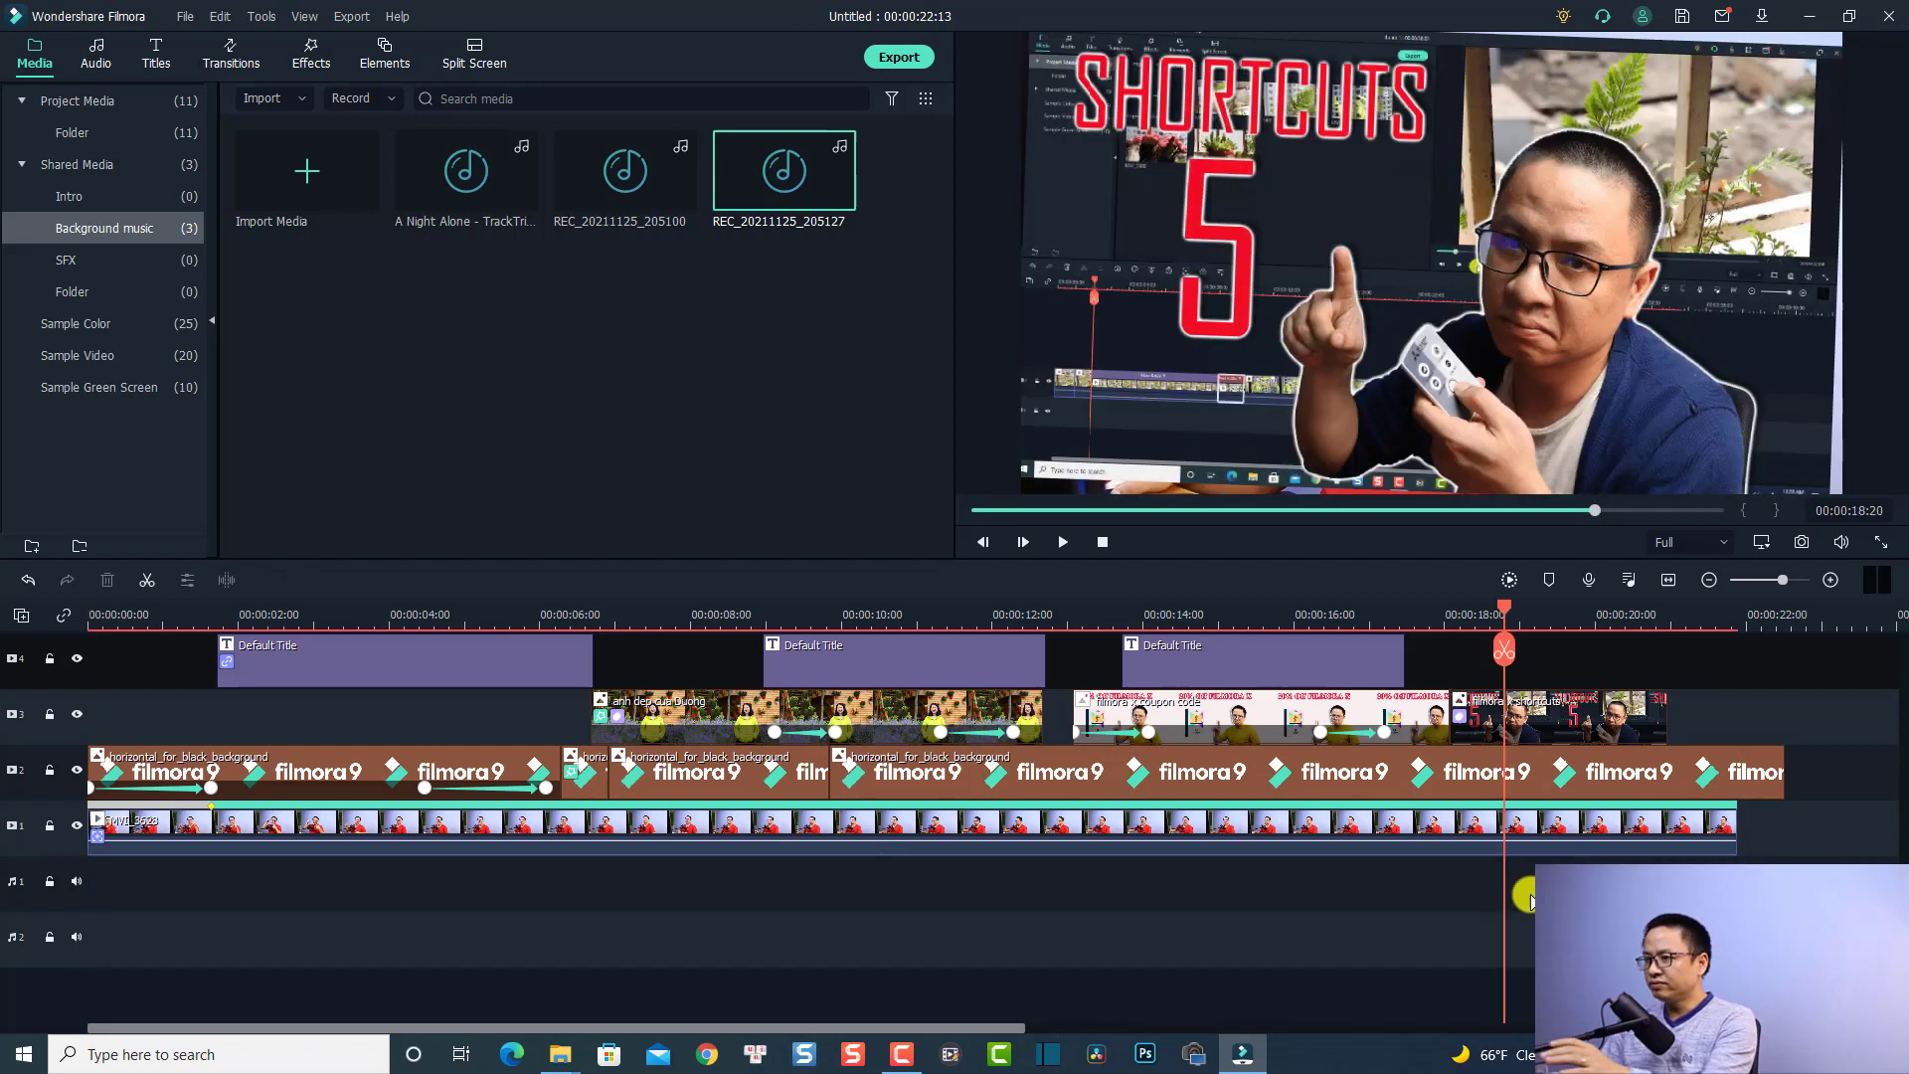
click(666, 838)
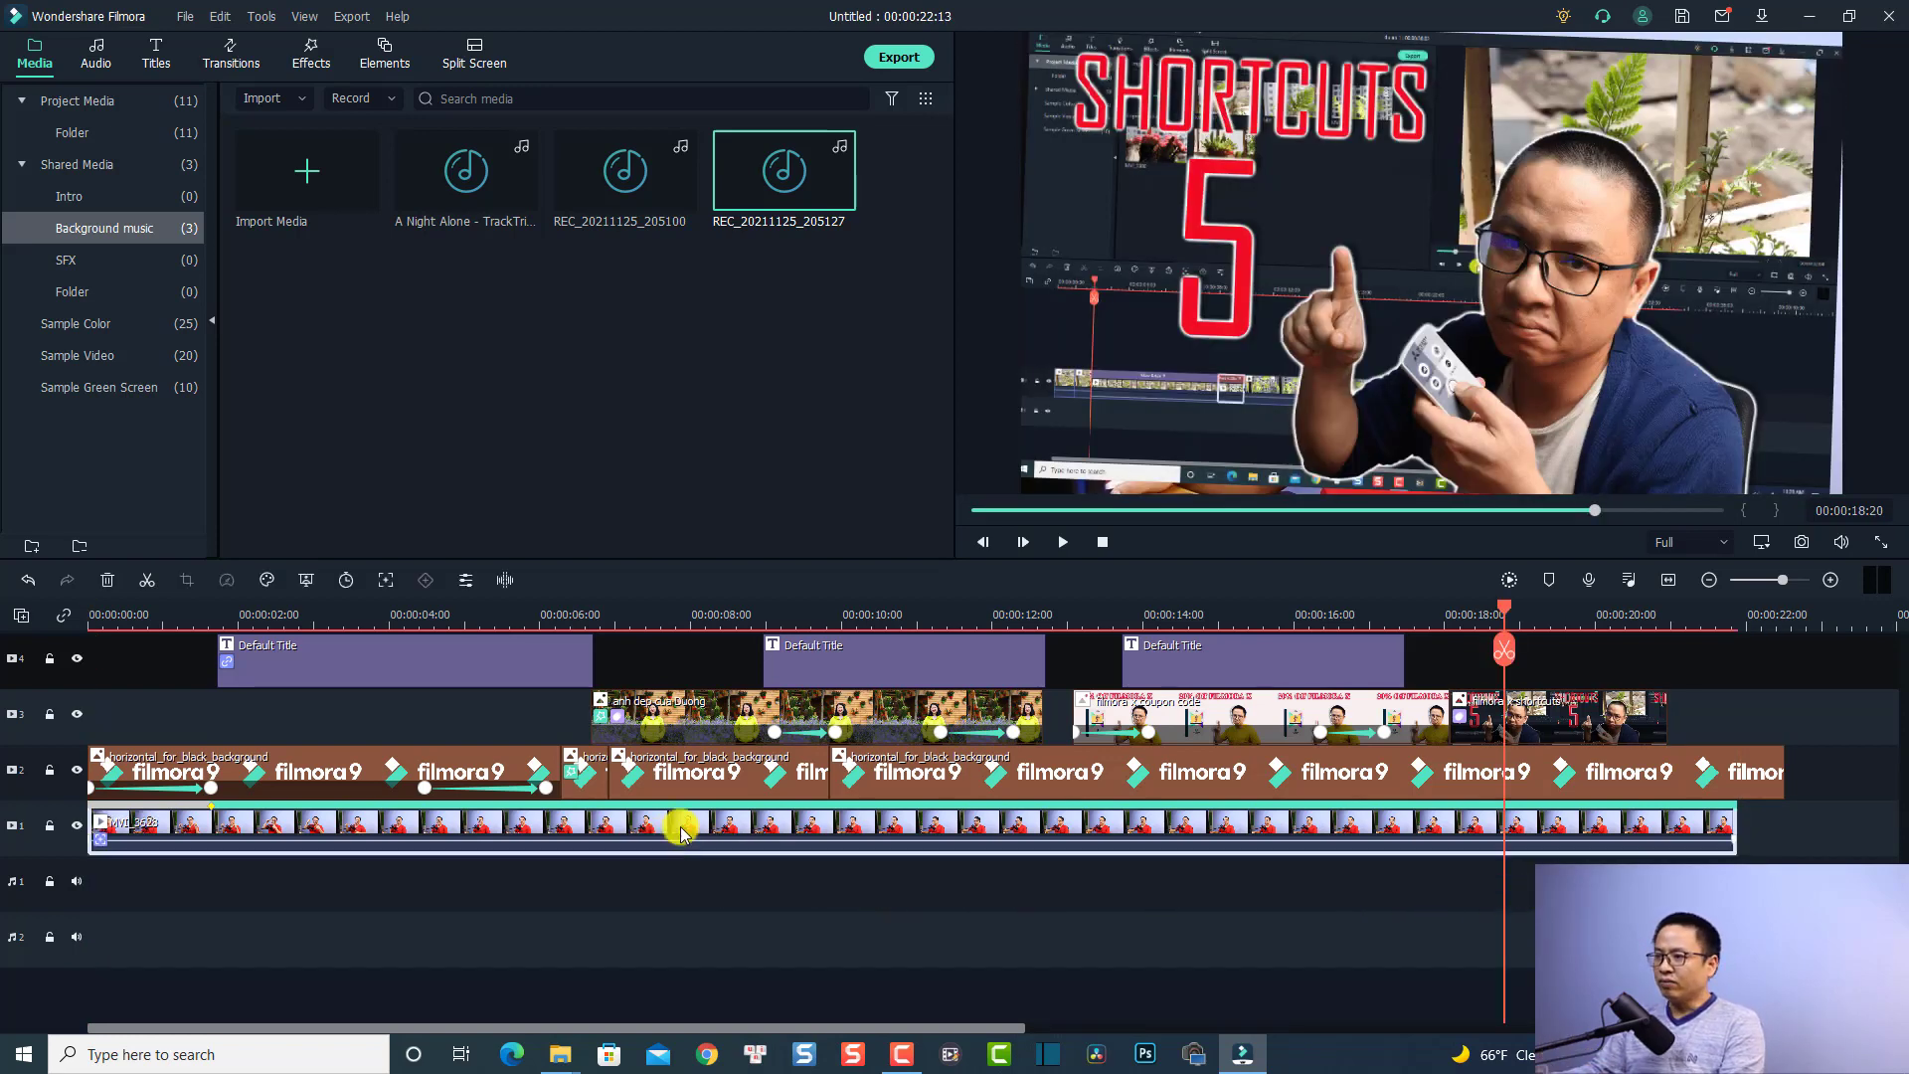
click(122, 624)
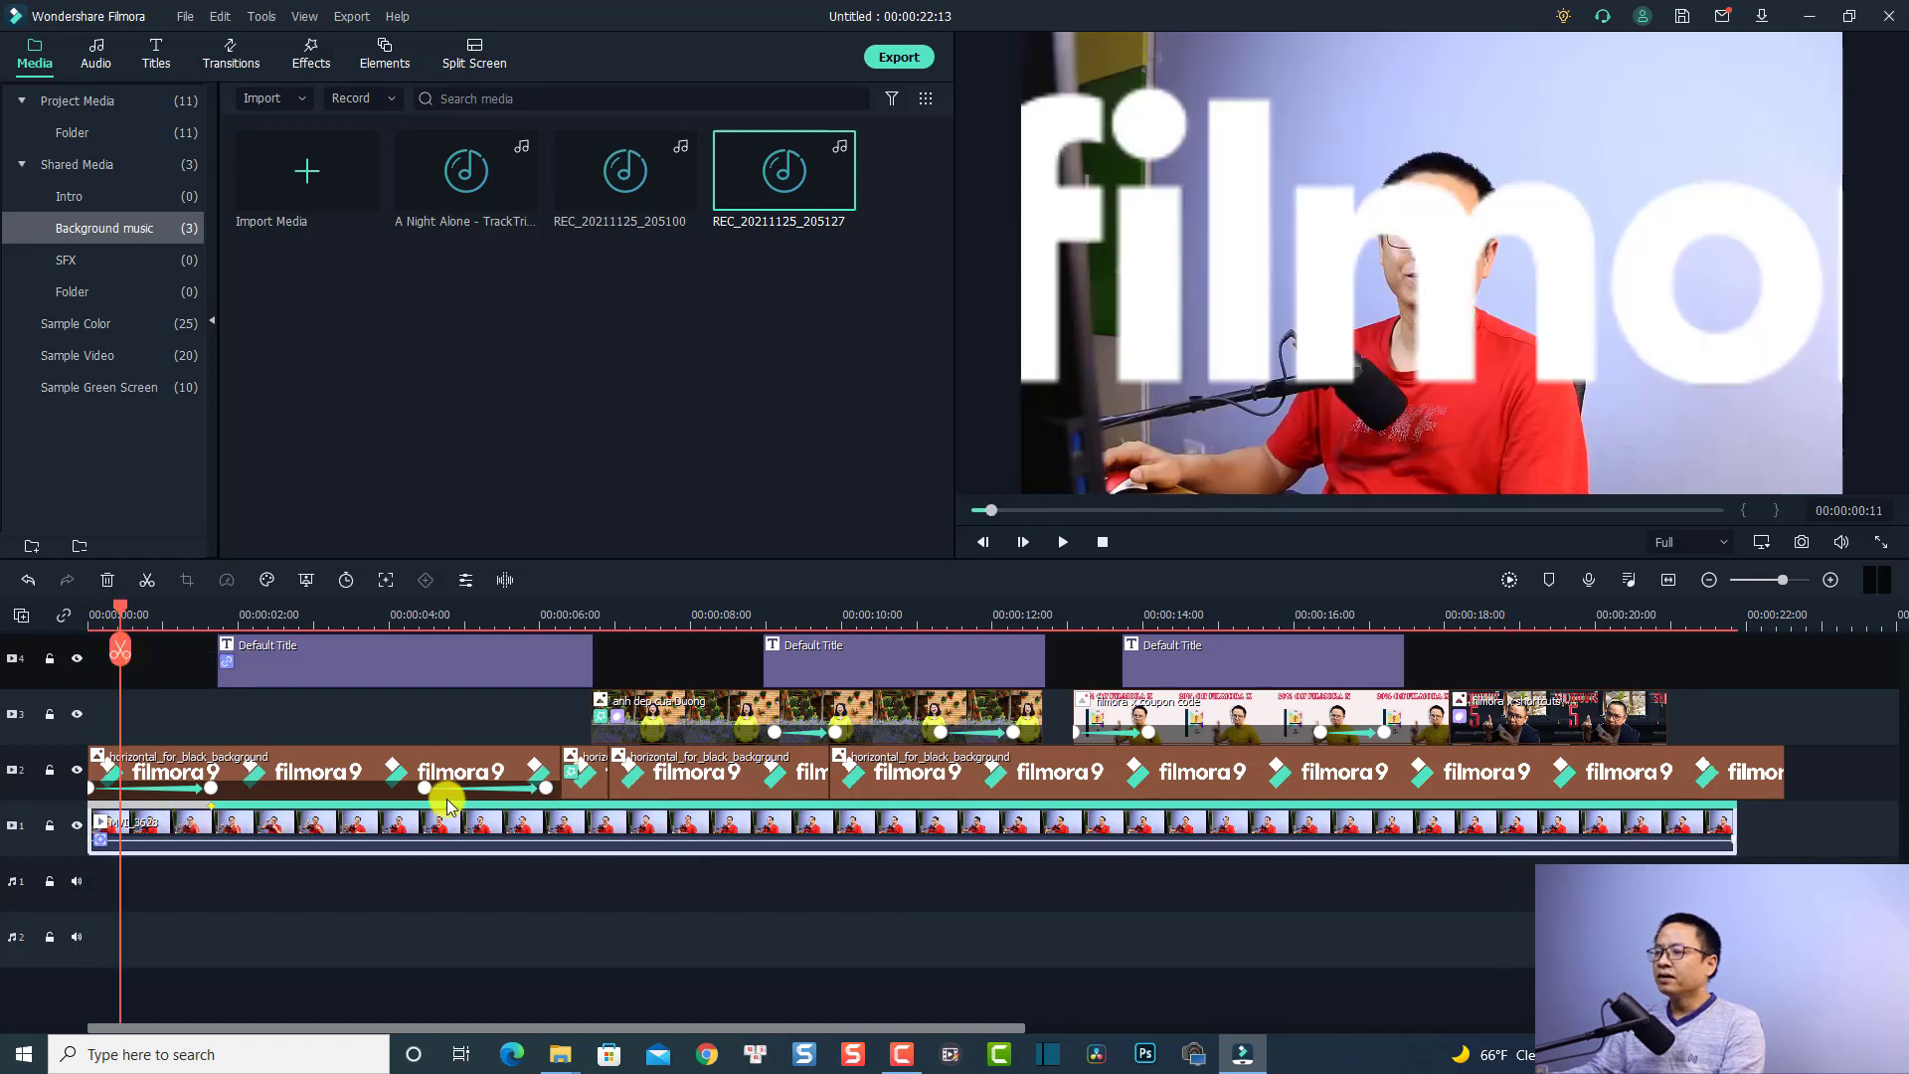
scroll(499, 788, up, 1)
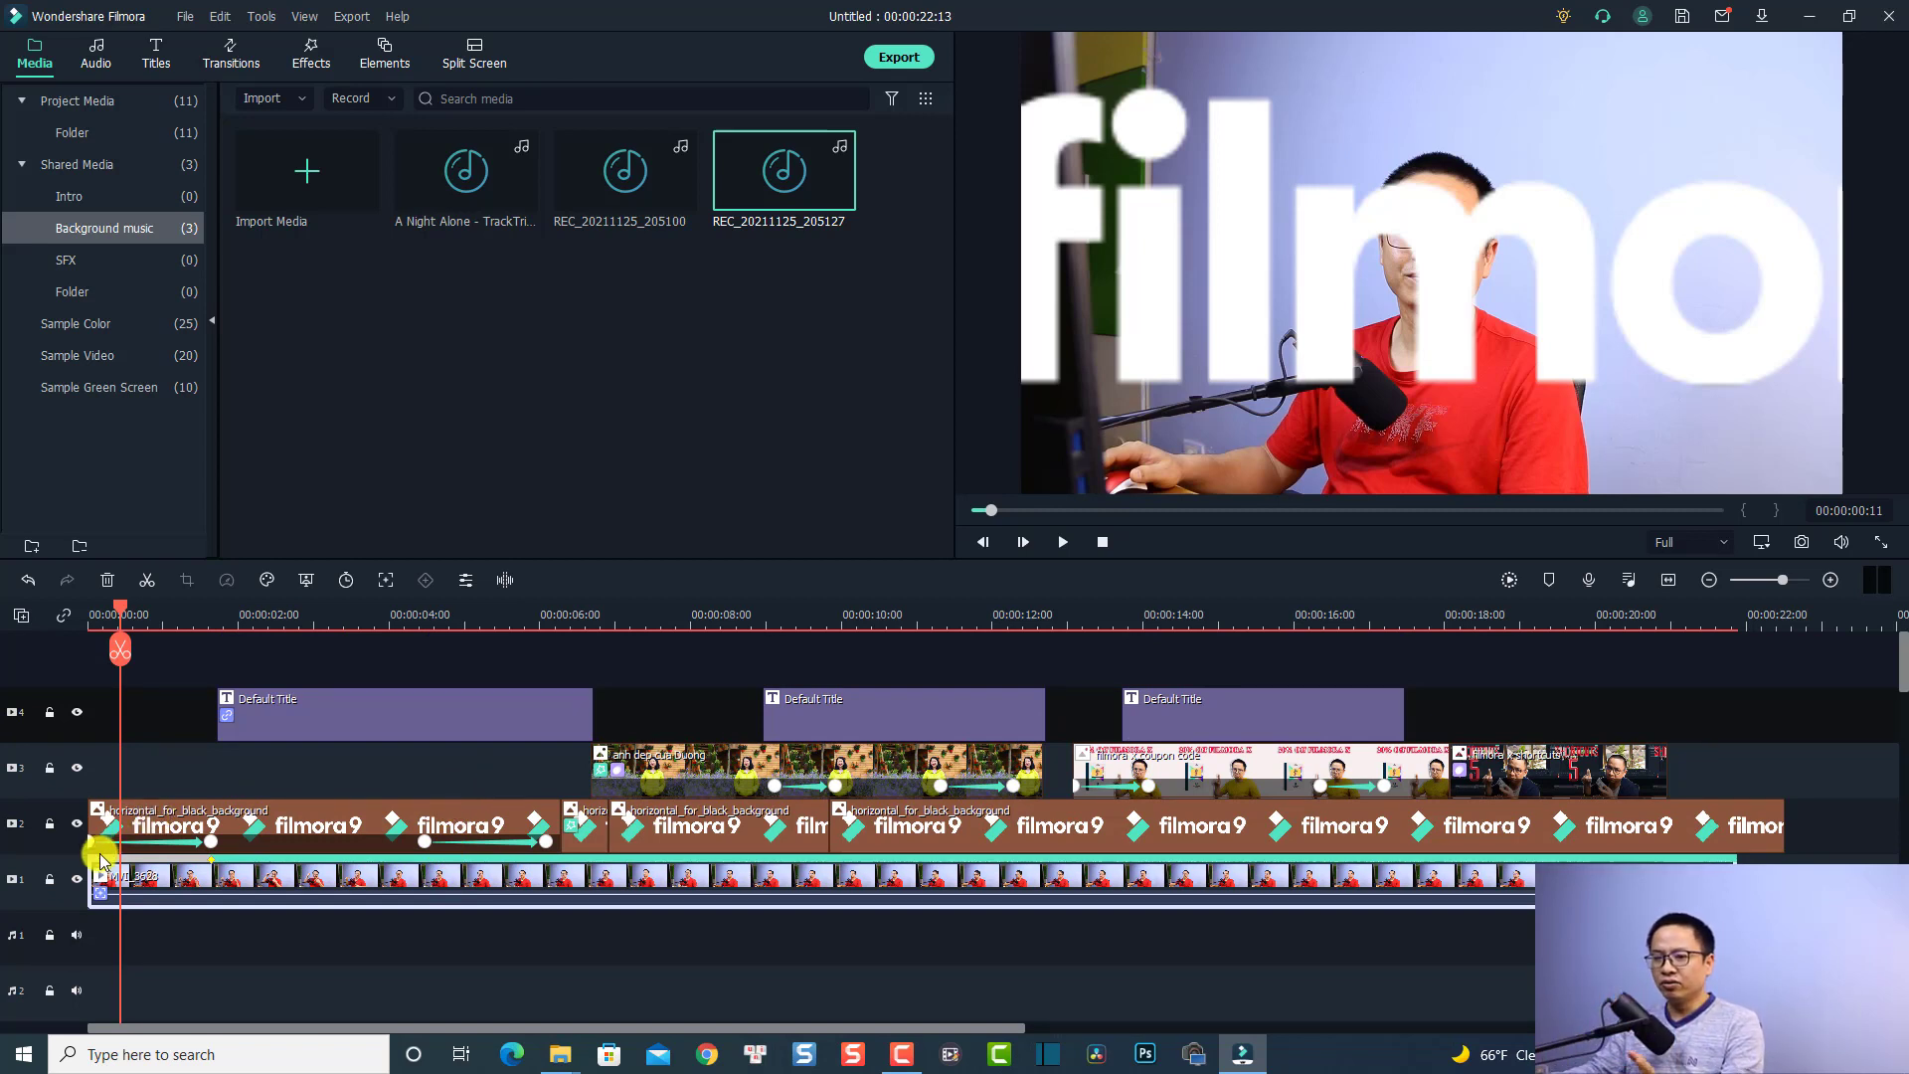
click(76, 879)
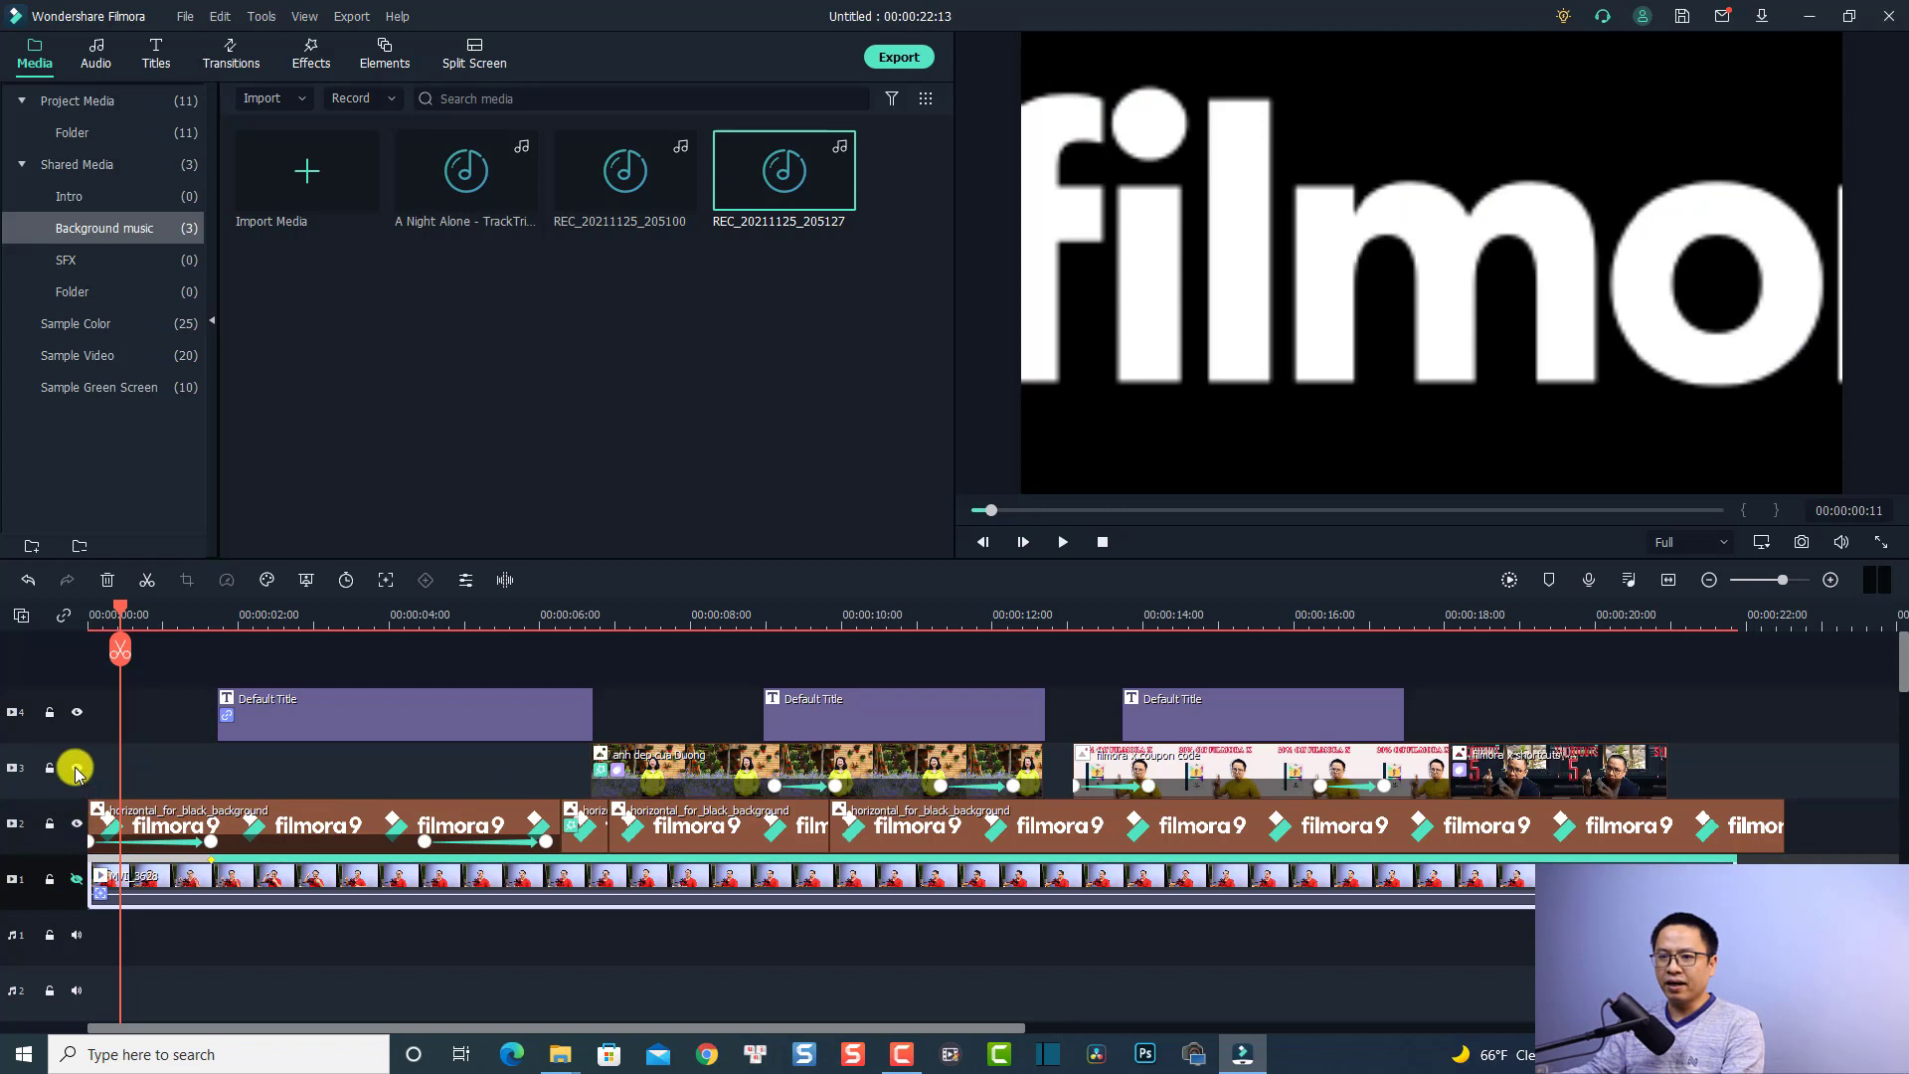
click(77, 767)
click(77, 712)
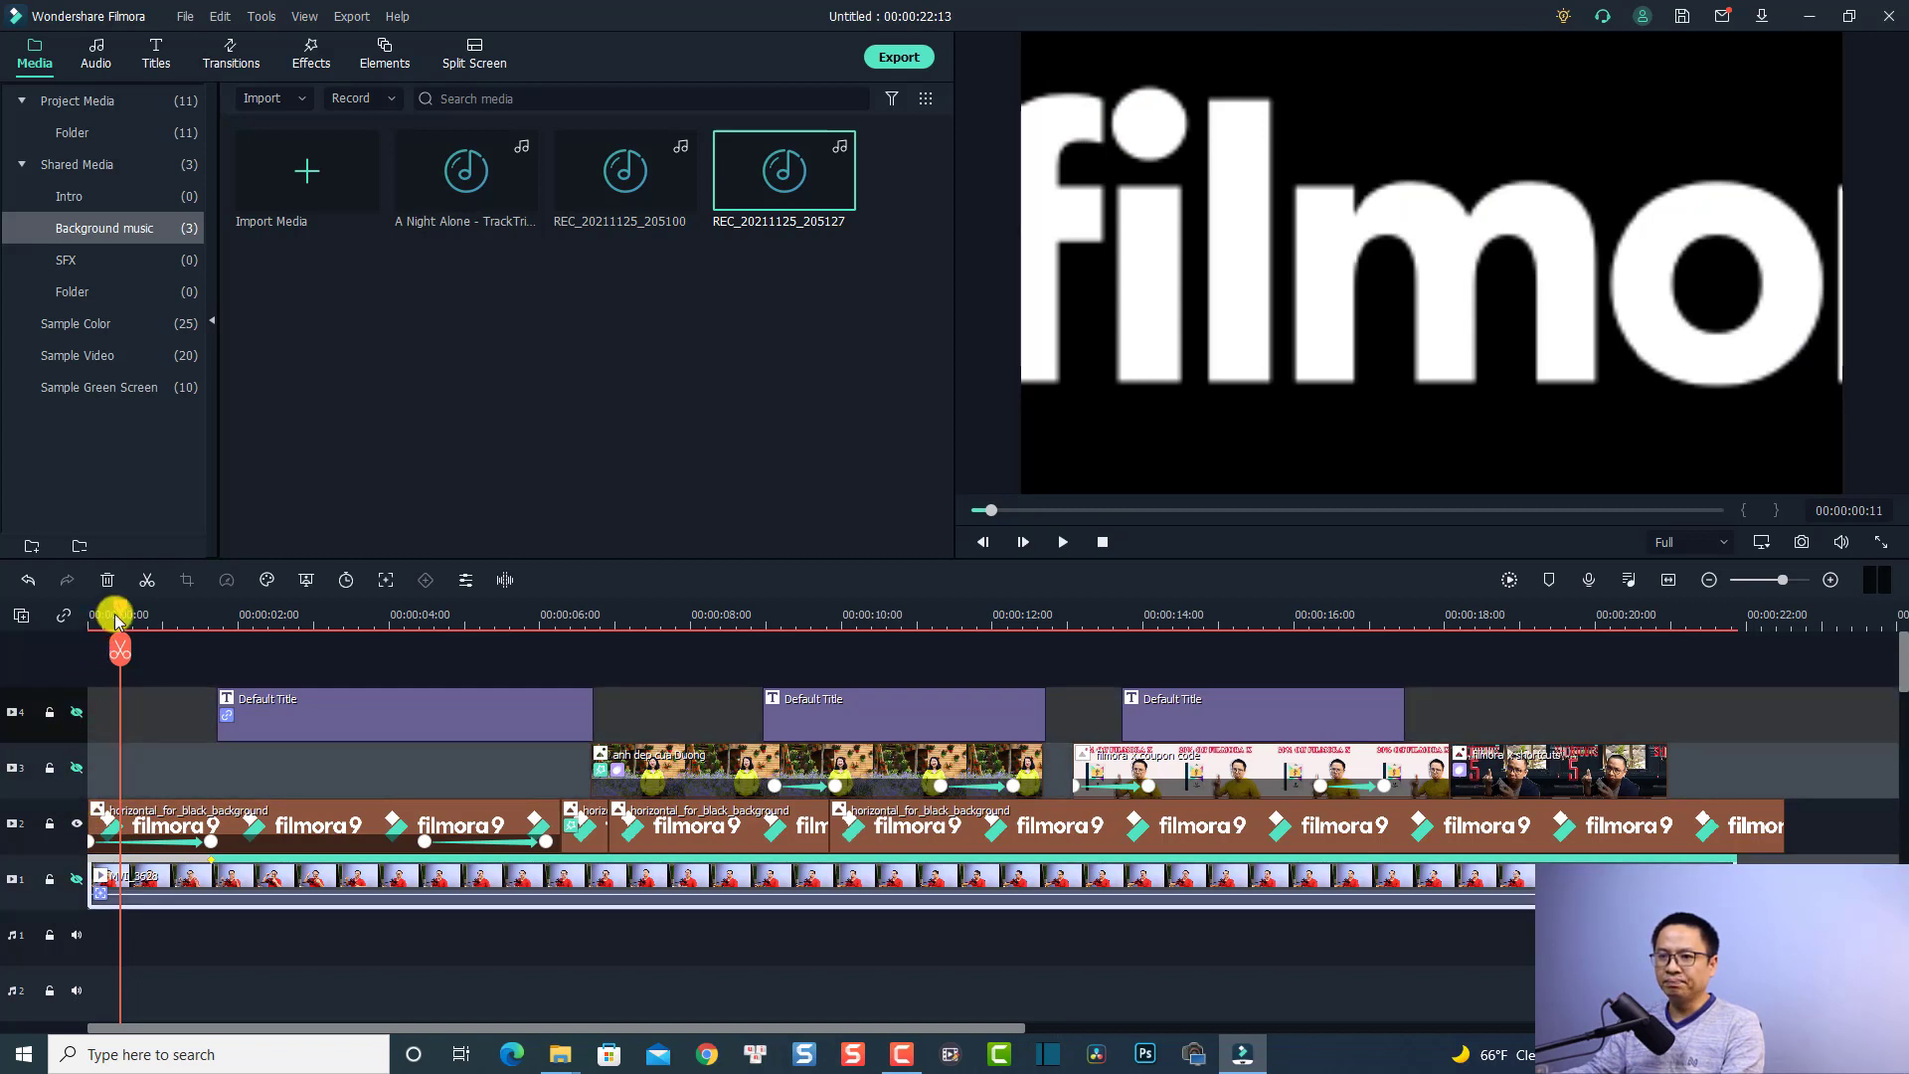
drag(119, 609, 77, 610)
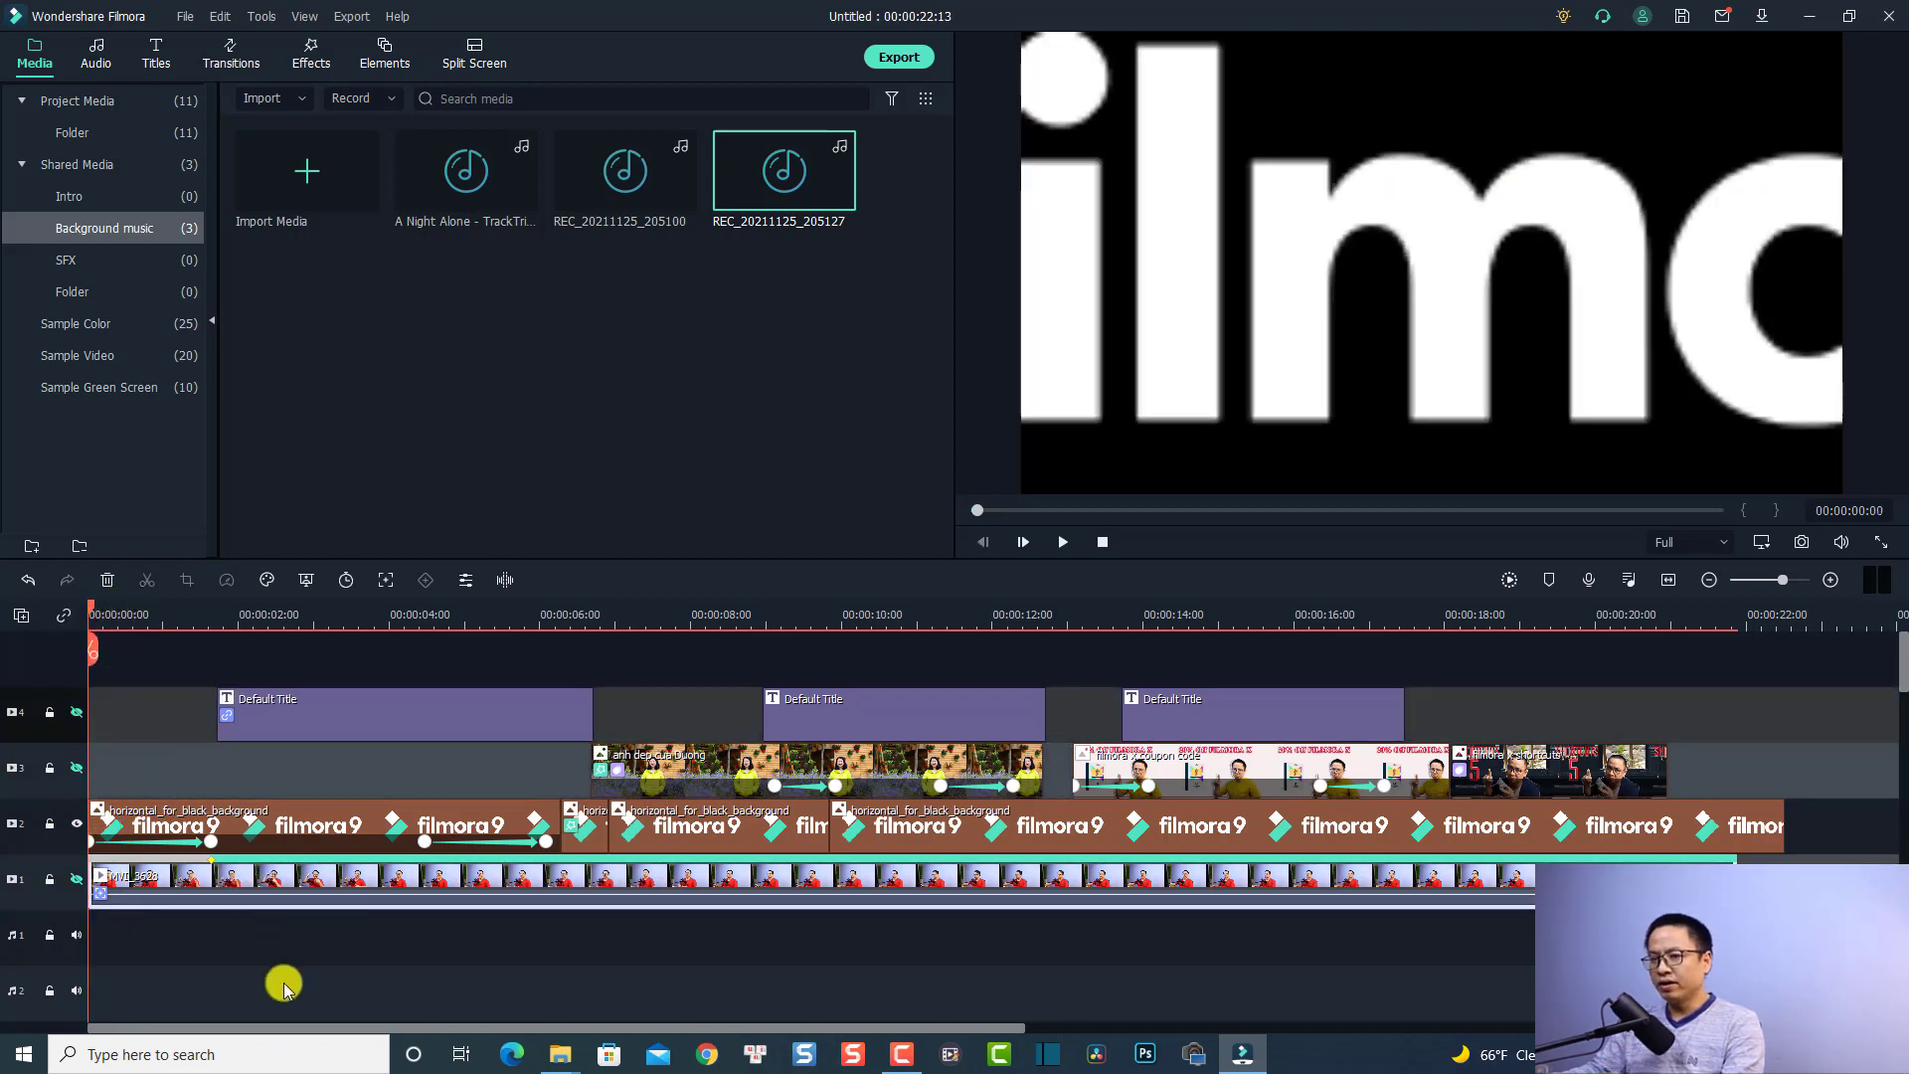
key(space)
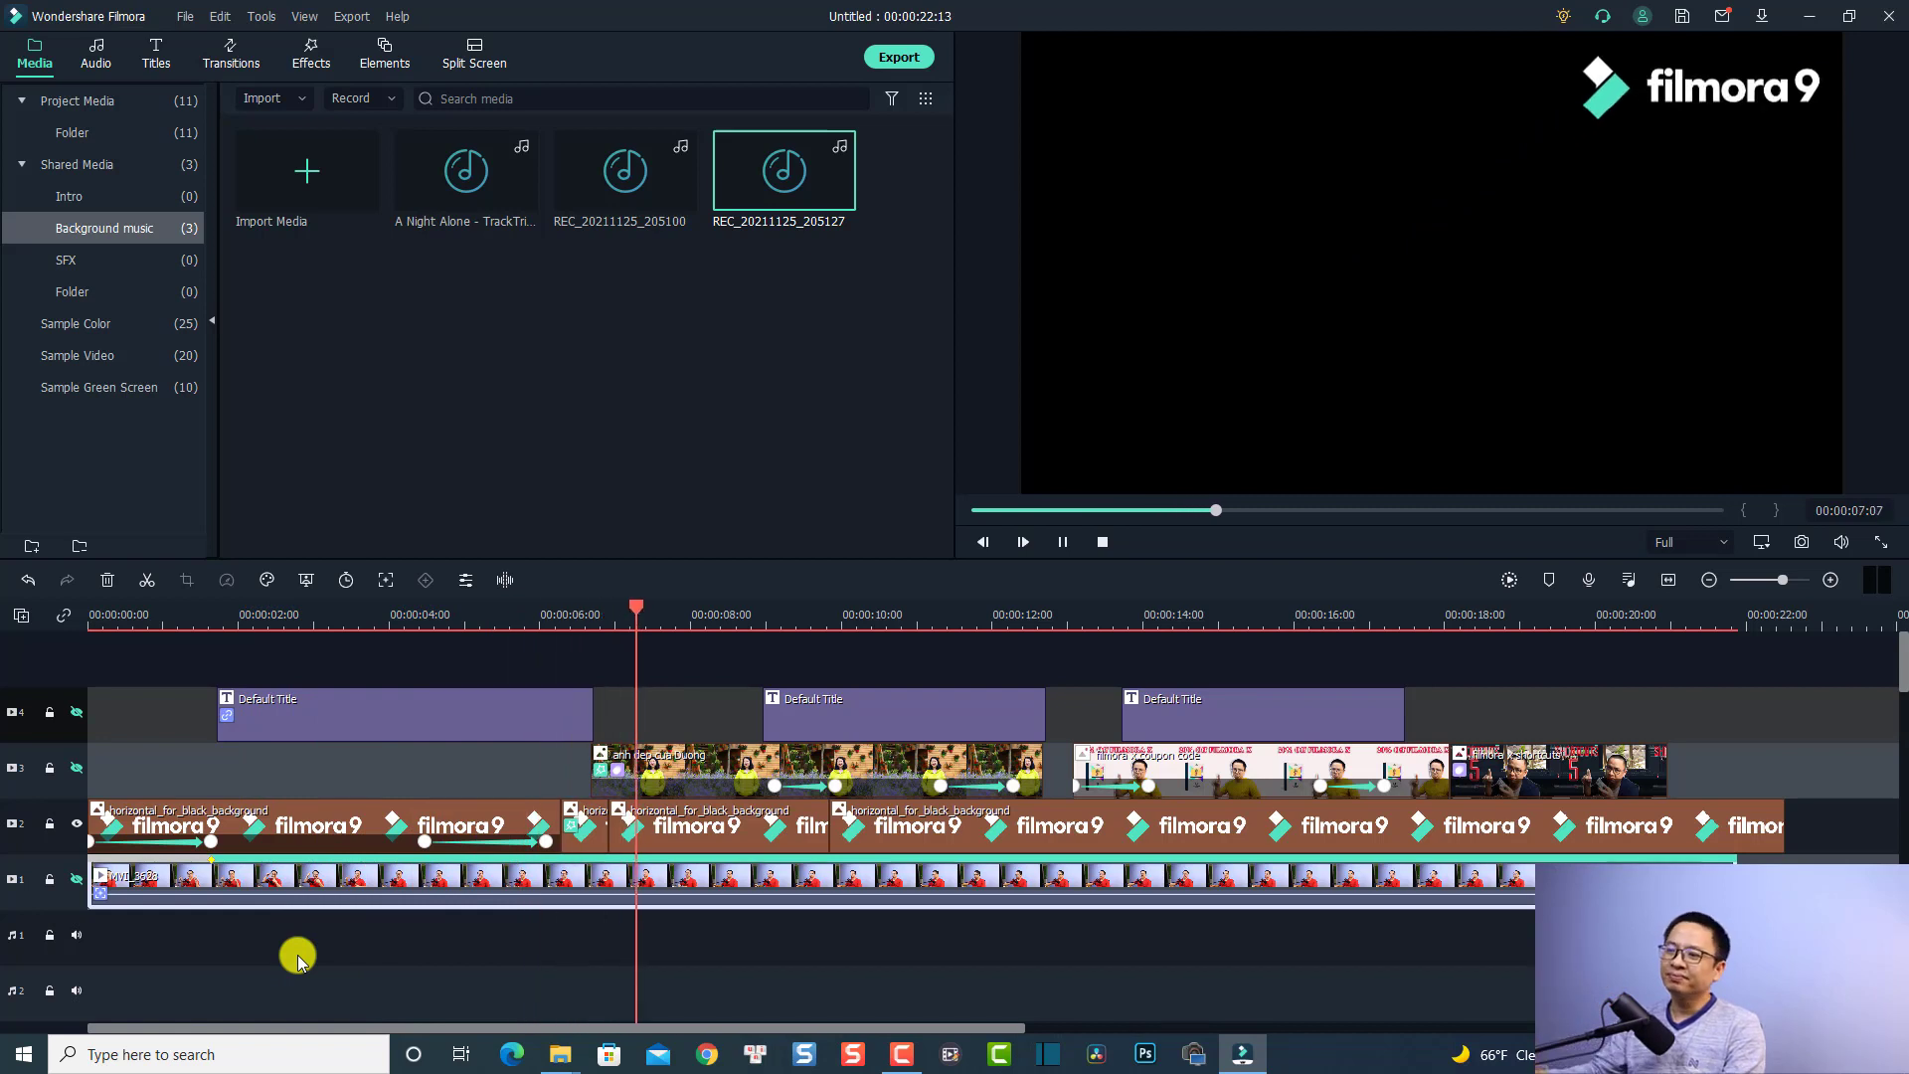
key(space)
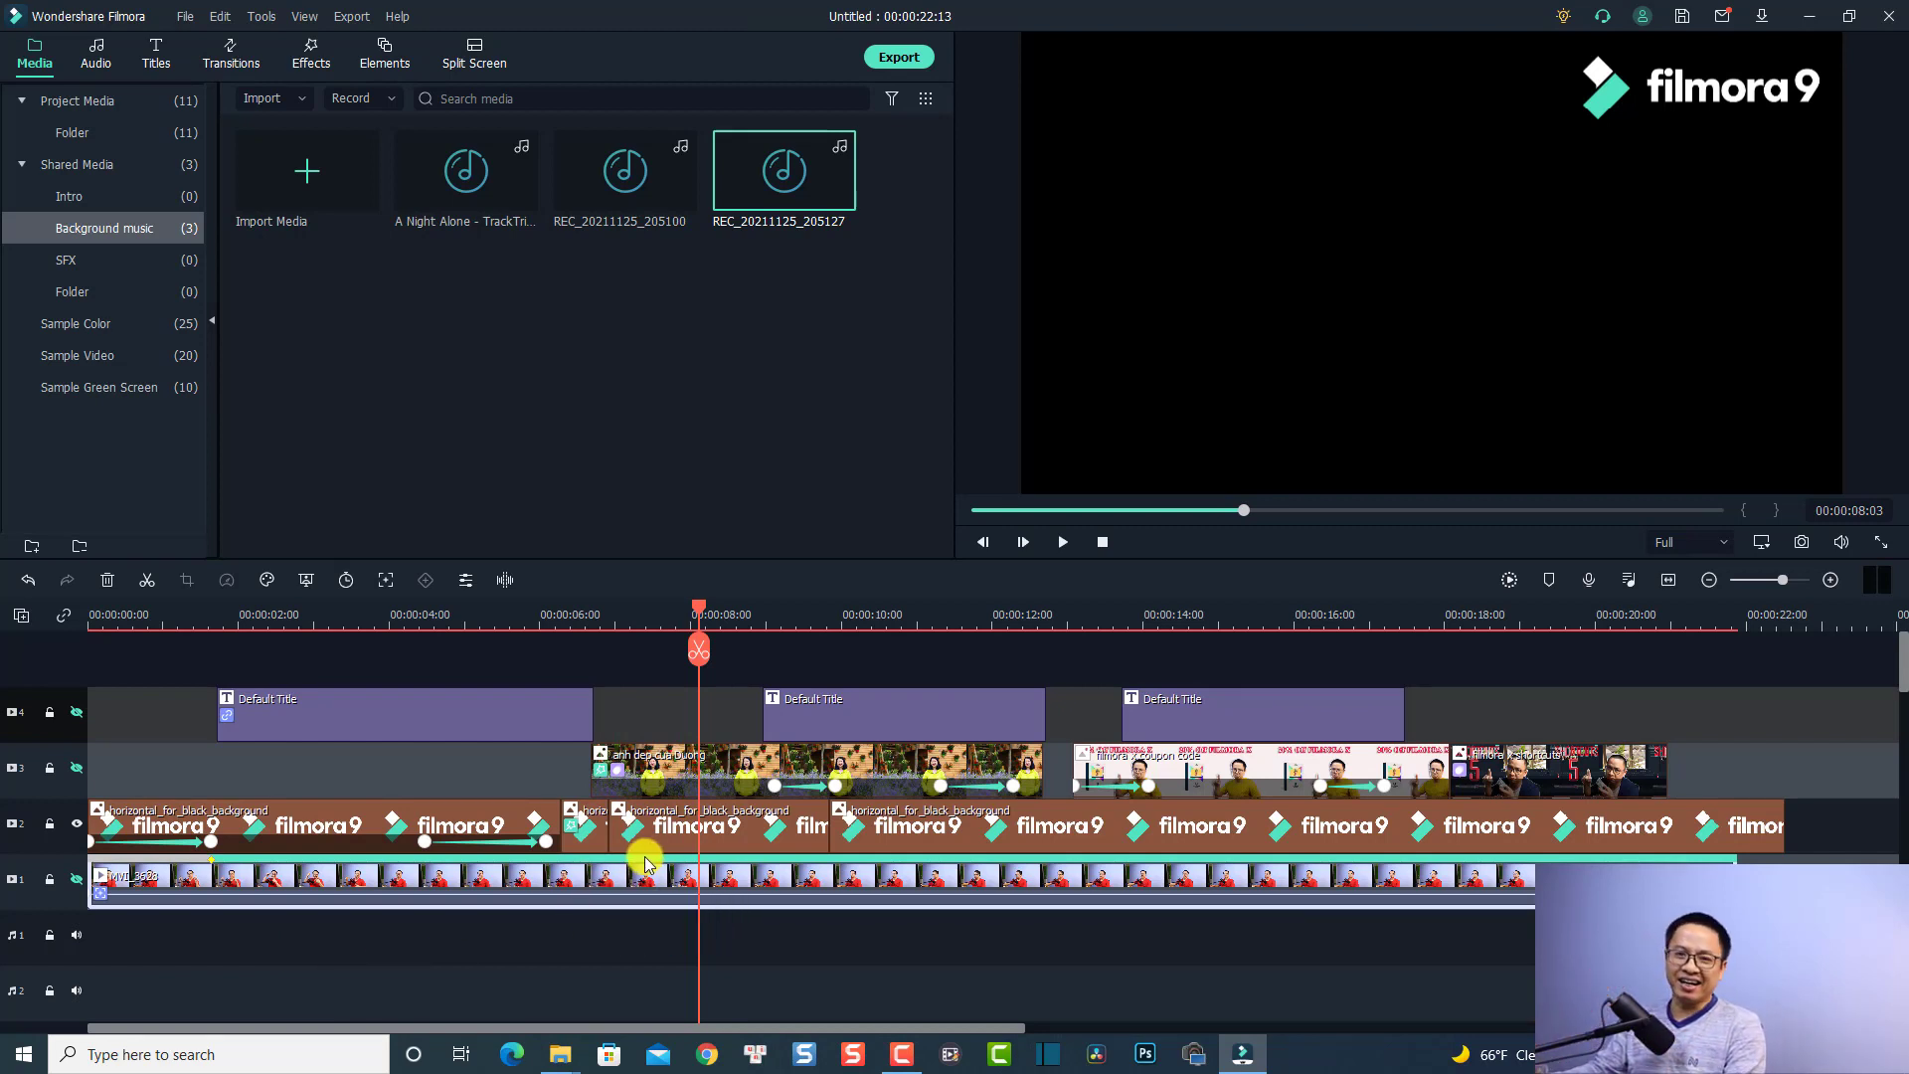
key(ctrl+z)
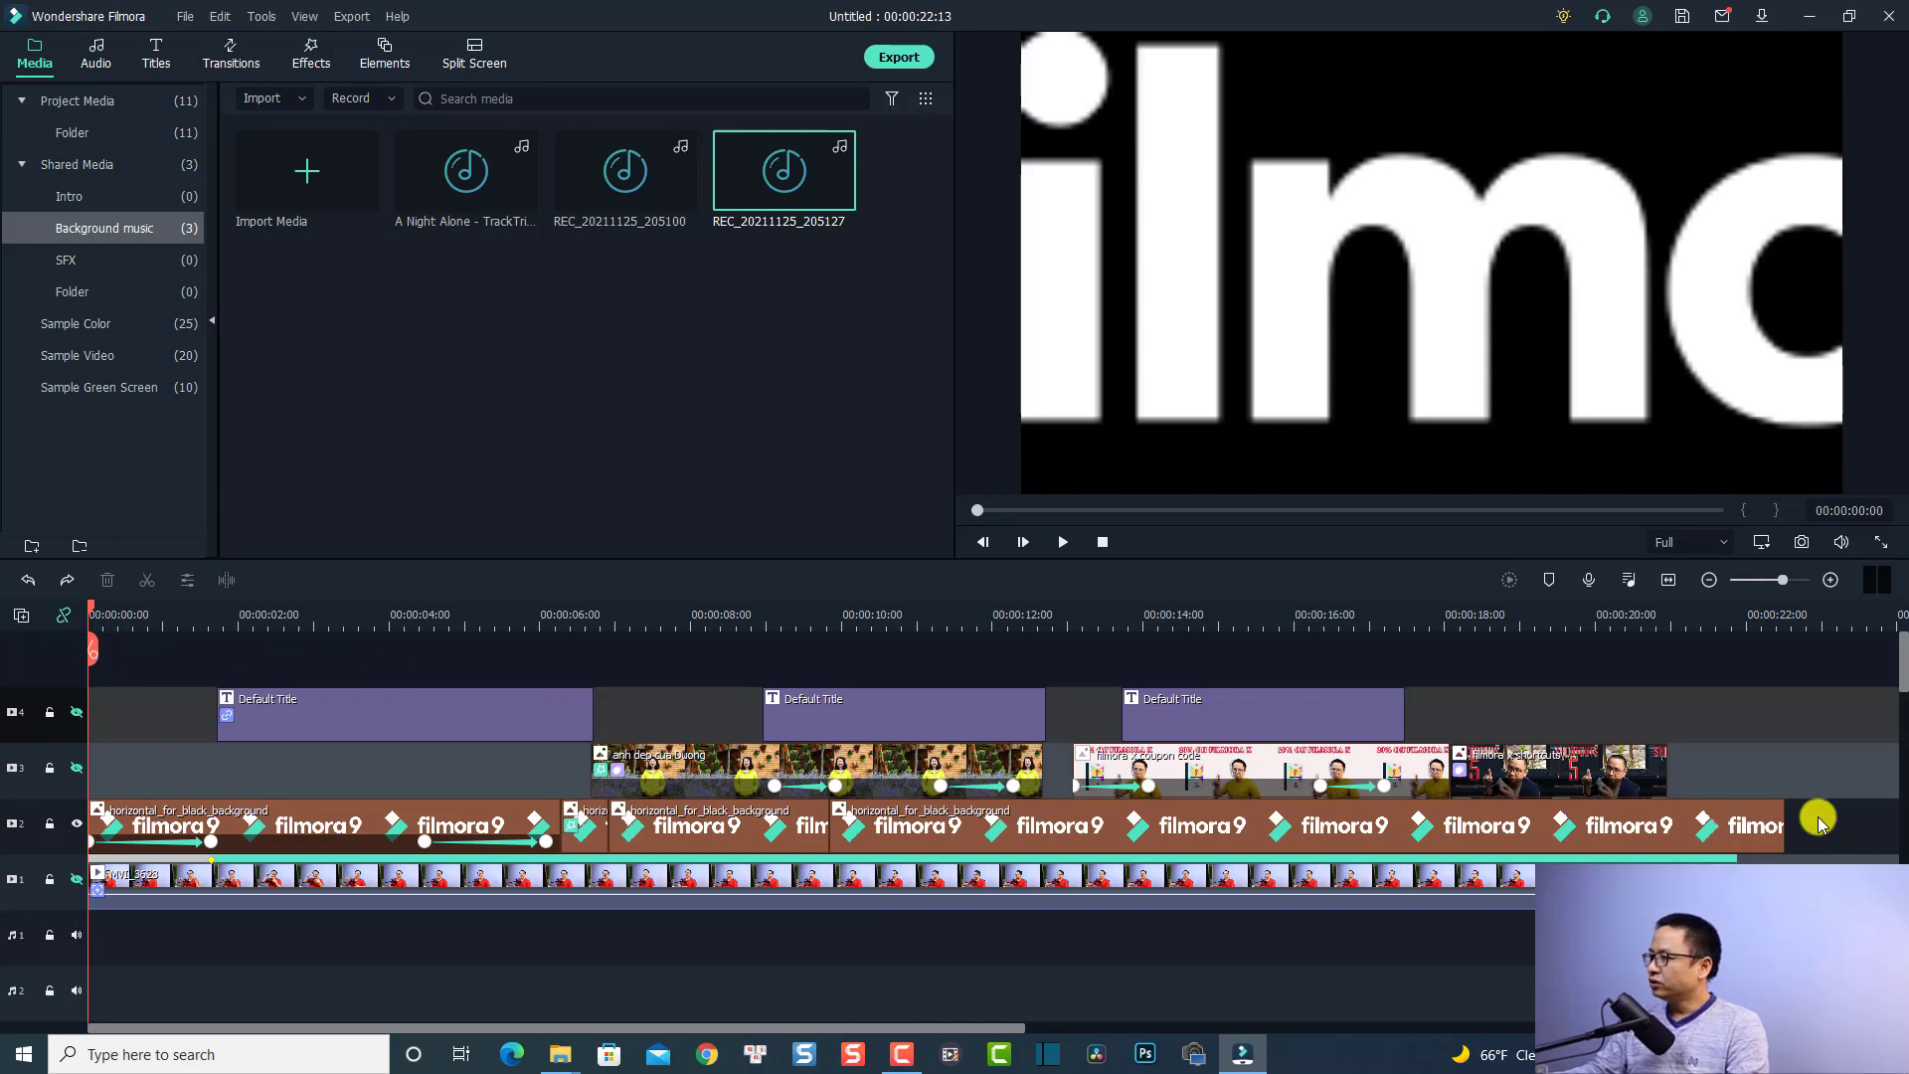
Delete all filmora9 logo clips from track 2 and list every item in the project media folder
drag(1746, 833, 206, 848)
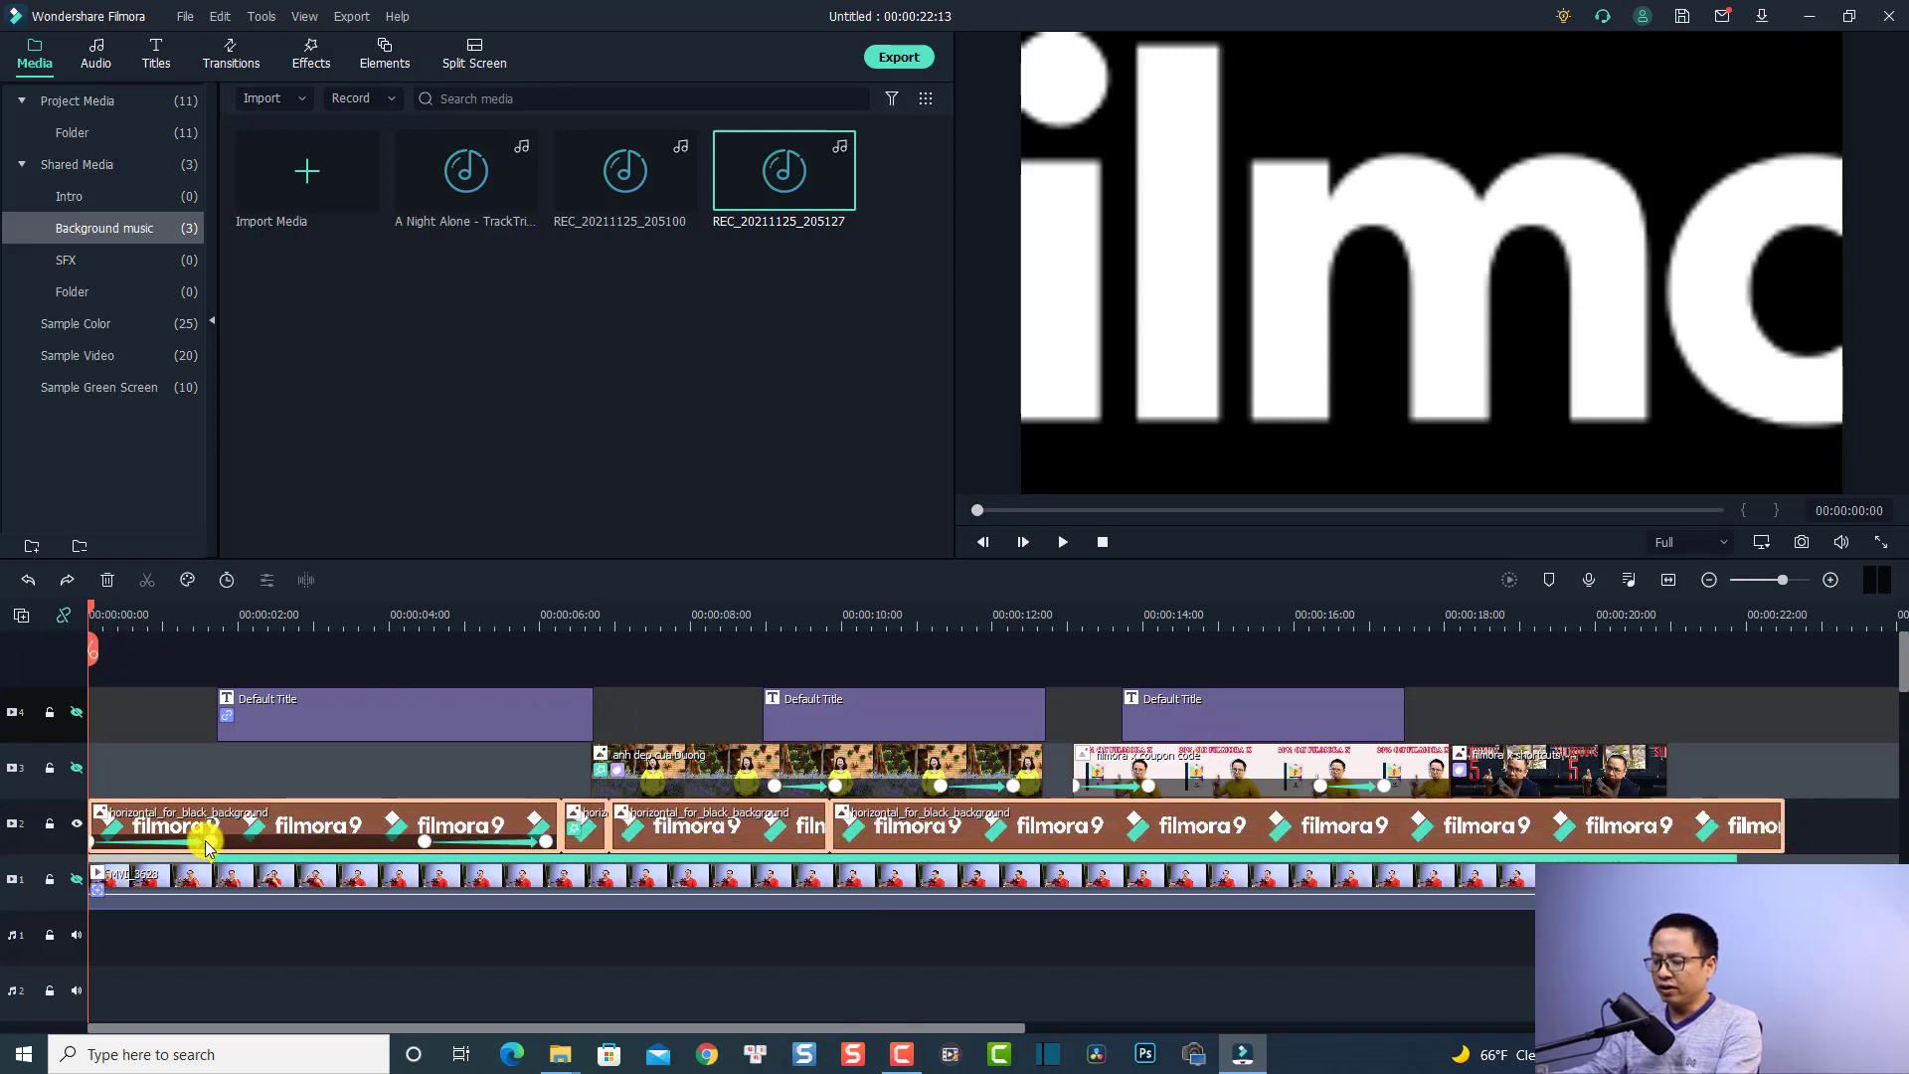
key(Delete)
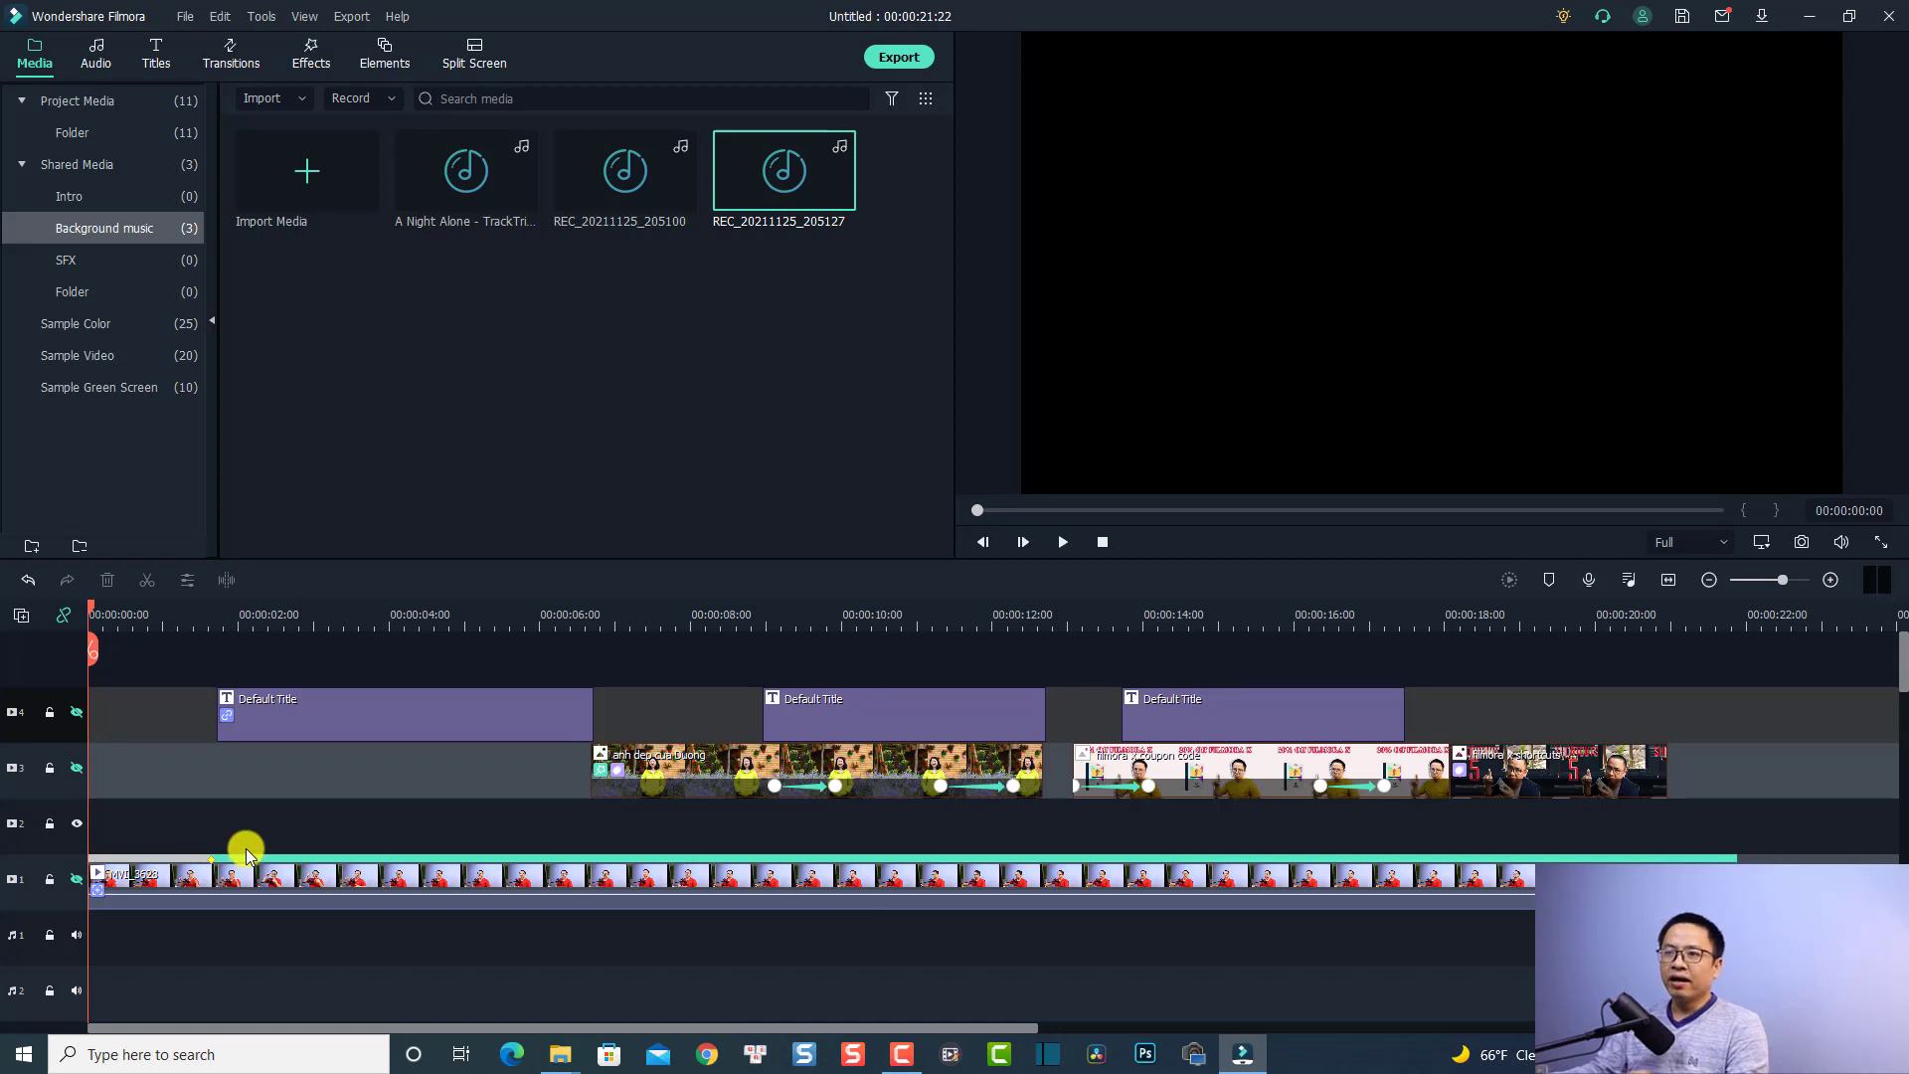
click(66, 131)
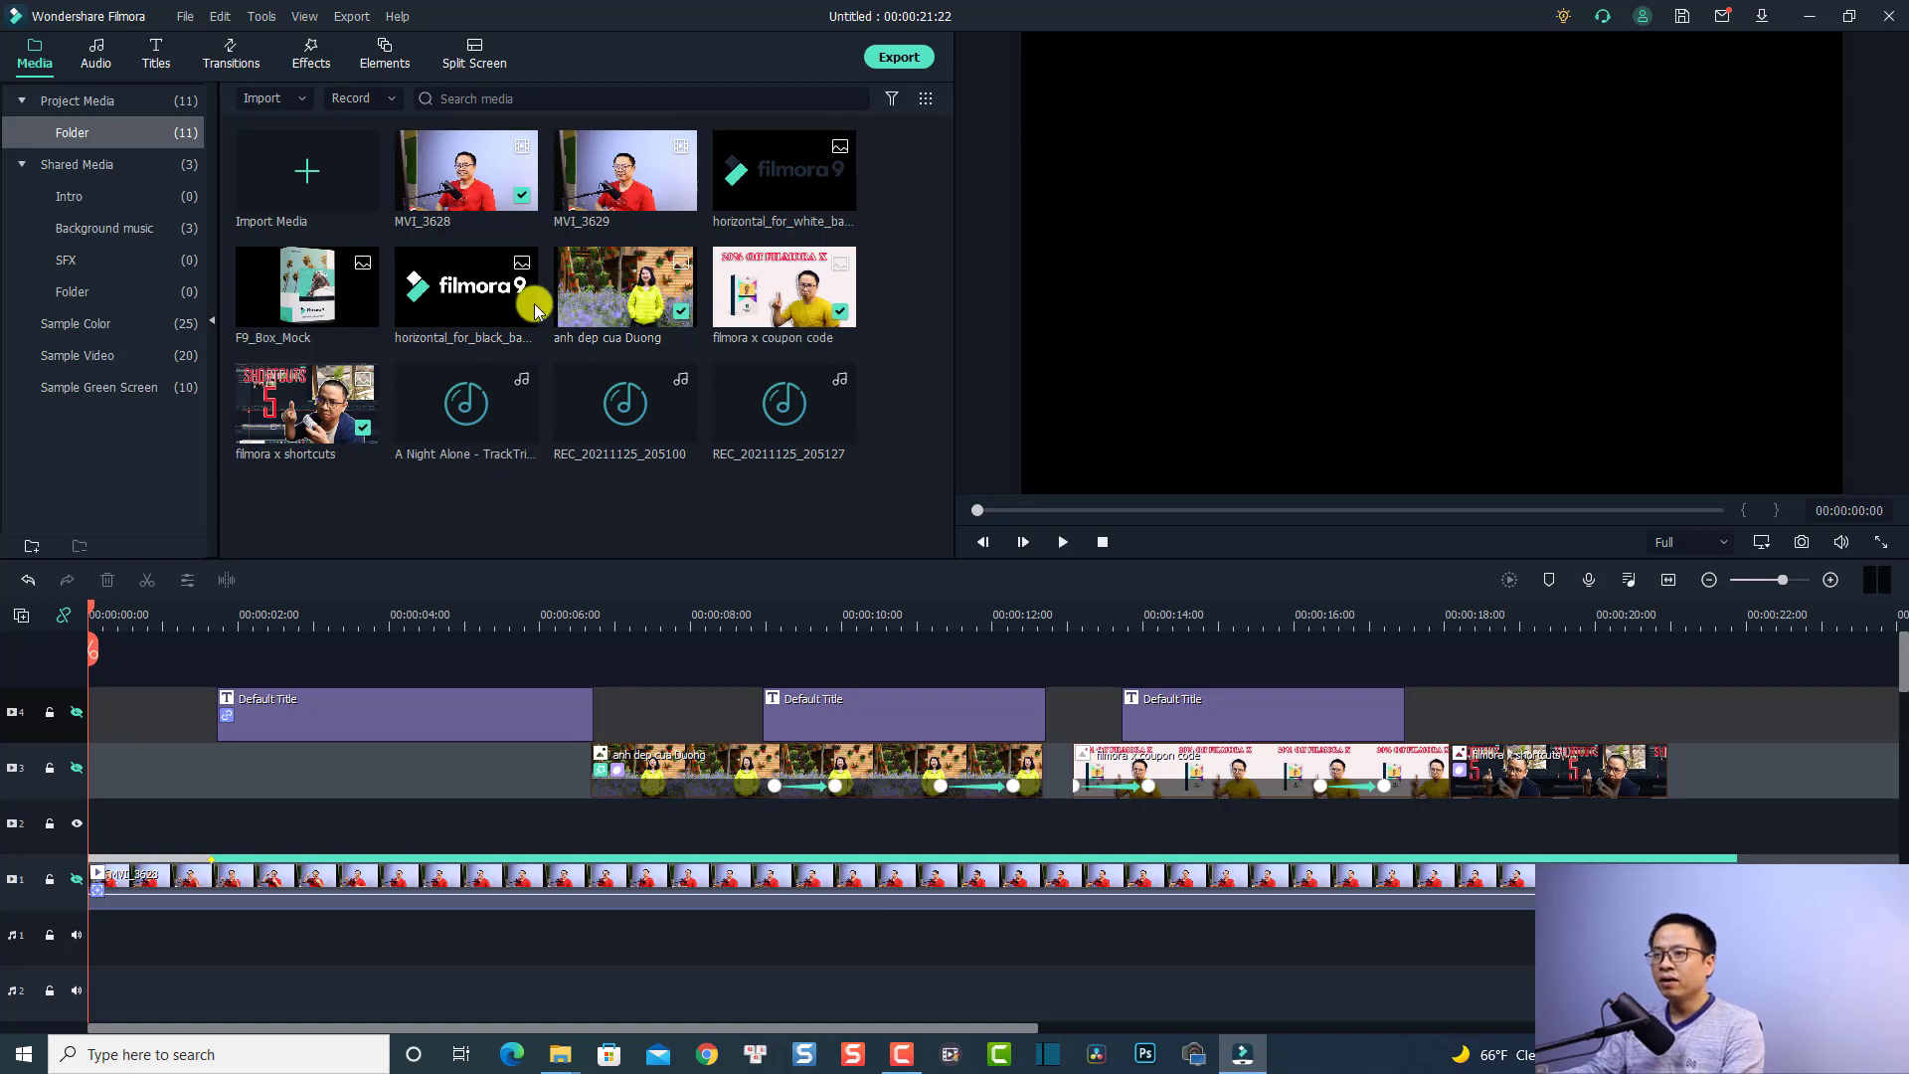
Place horizontal_for_black_background at 0:00 on track 2, unhide the presenter track and preview the overlay
click(467, 314)
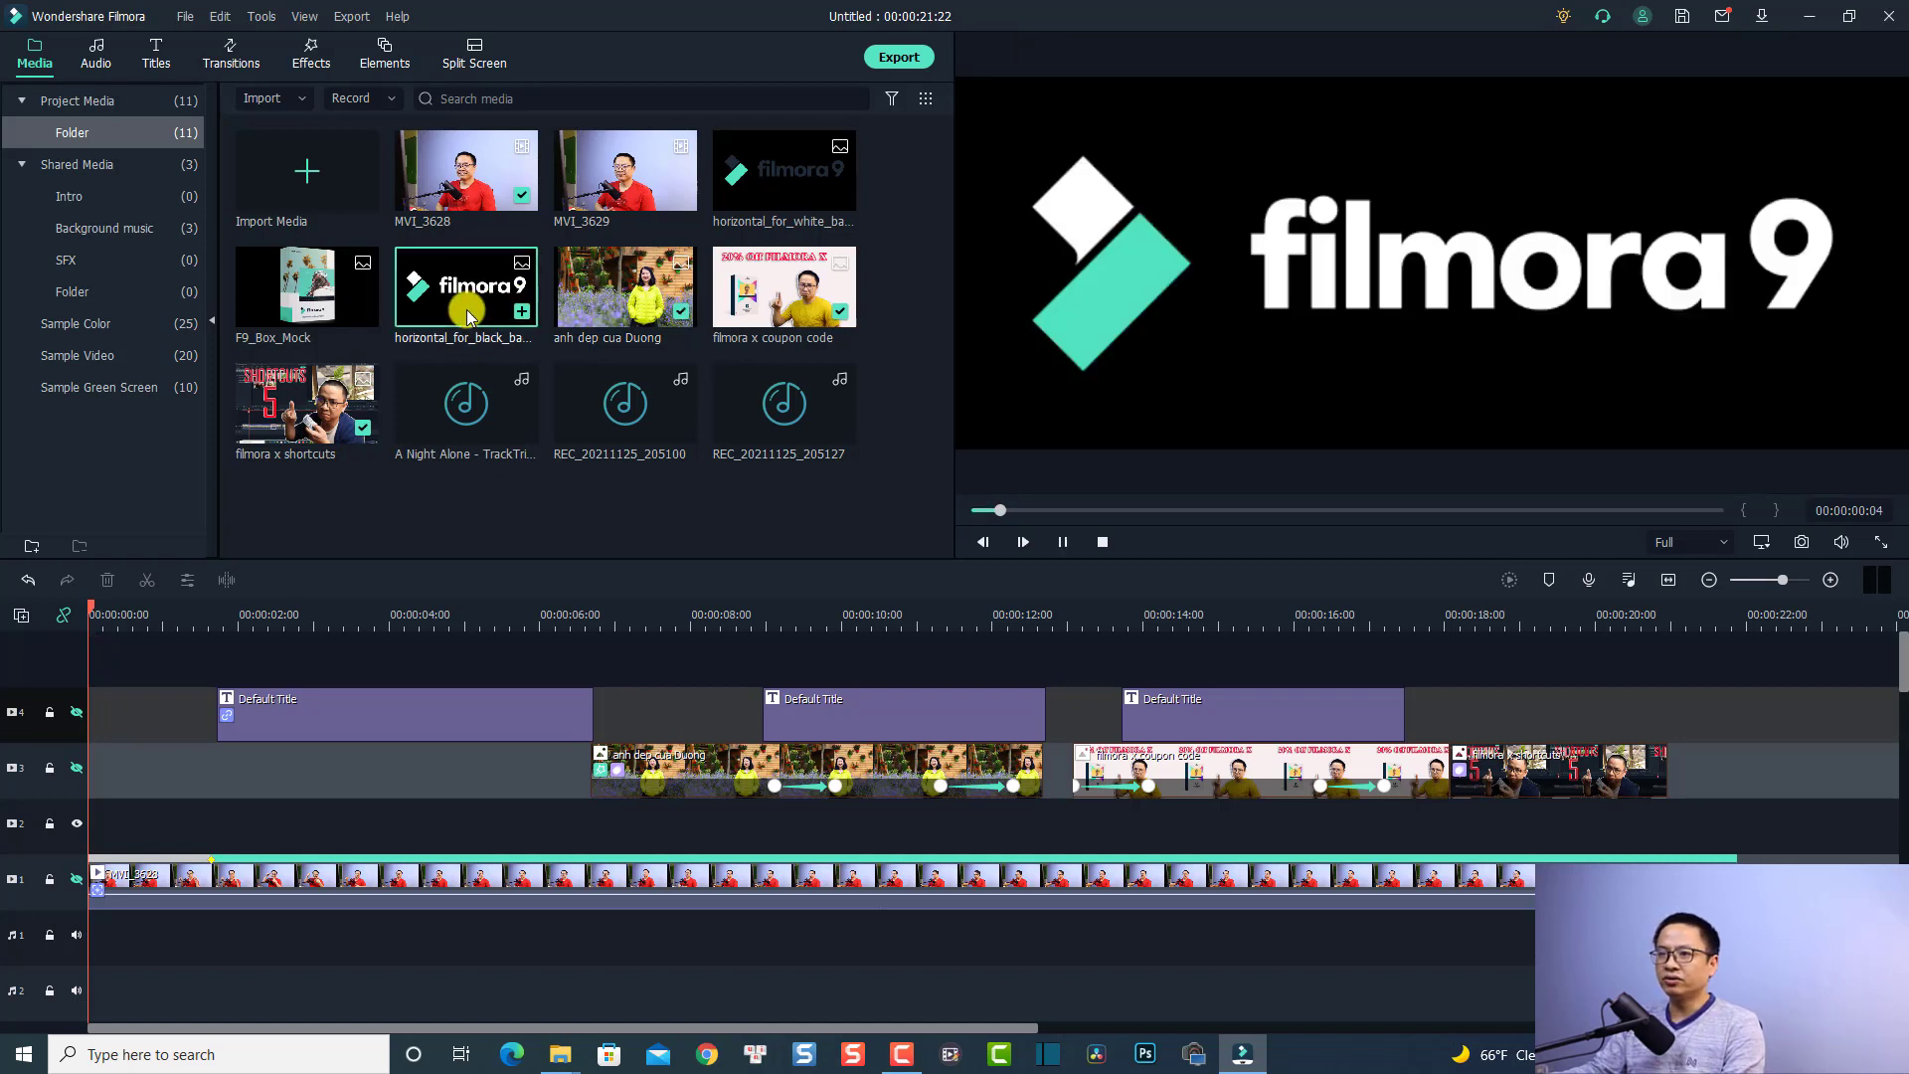
drag(464, 308, 93, 828)
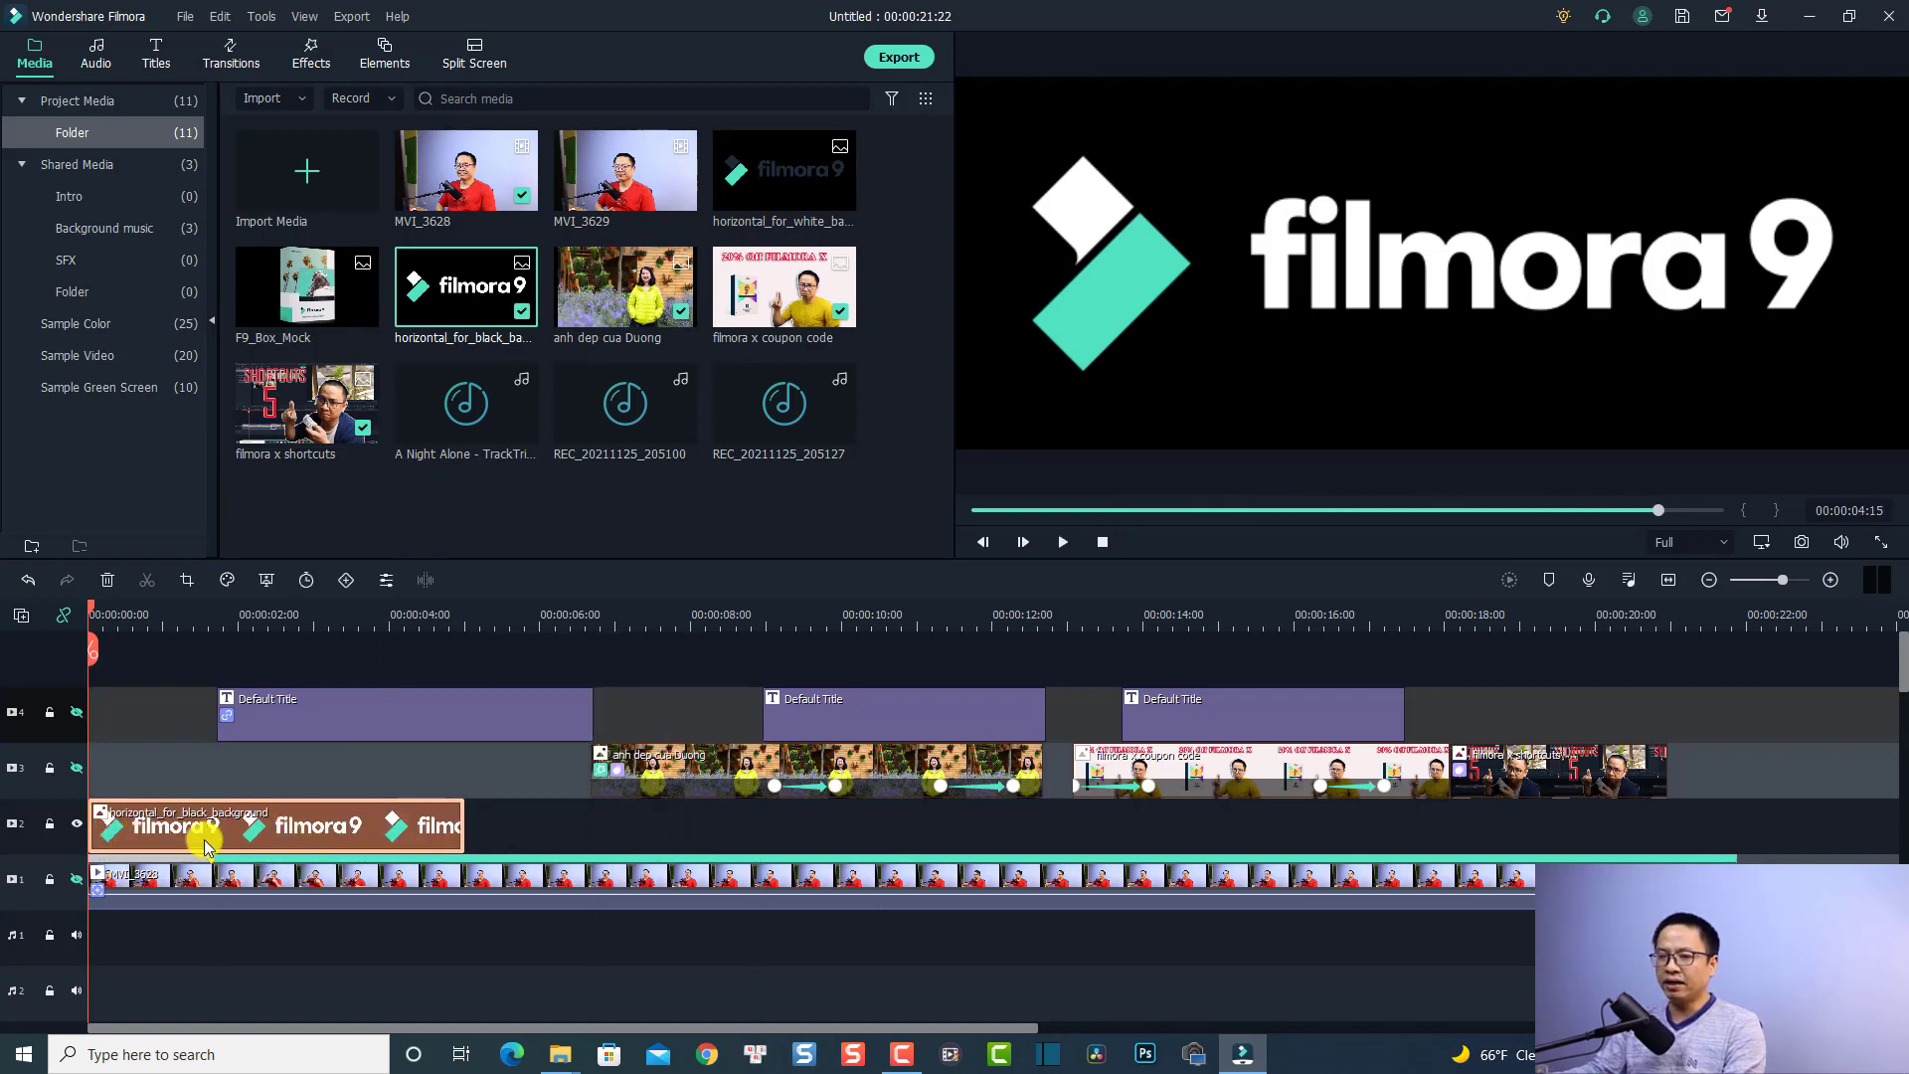
click(171, 892)
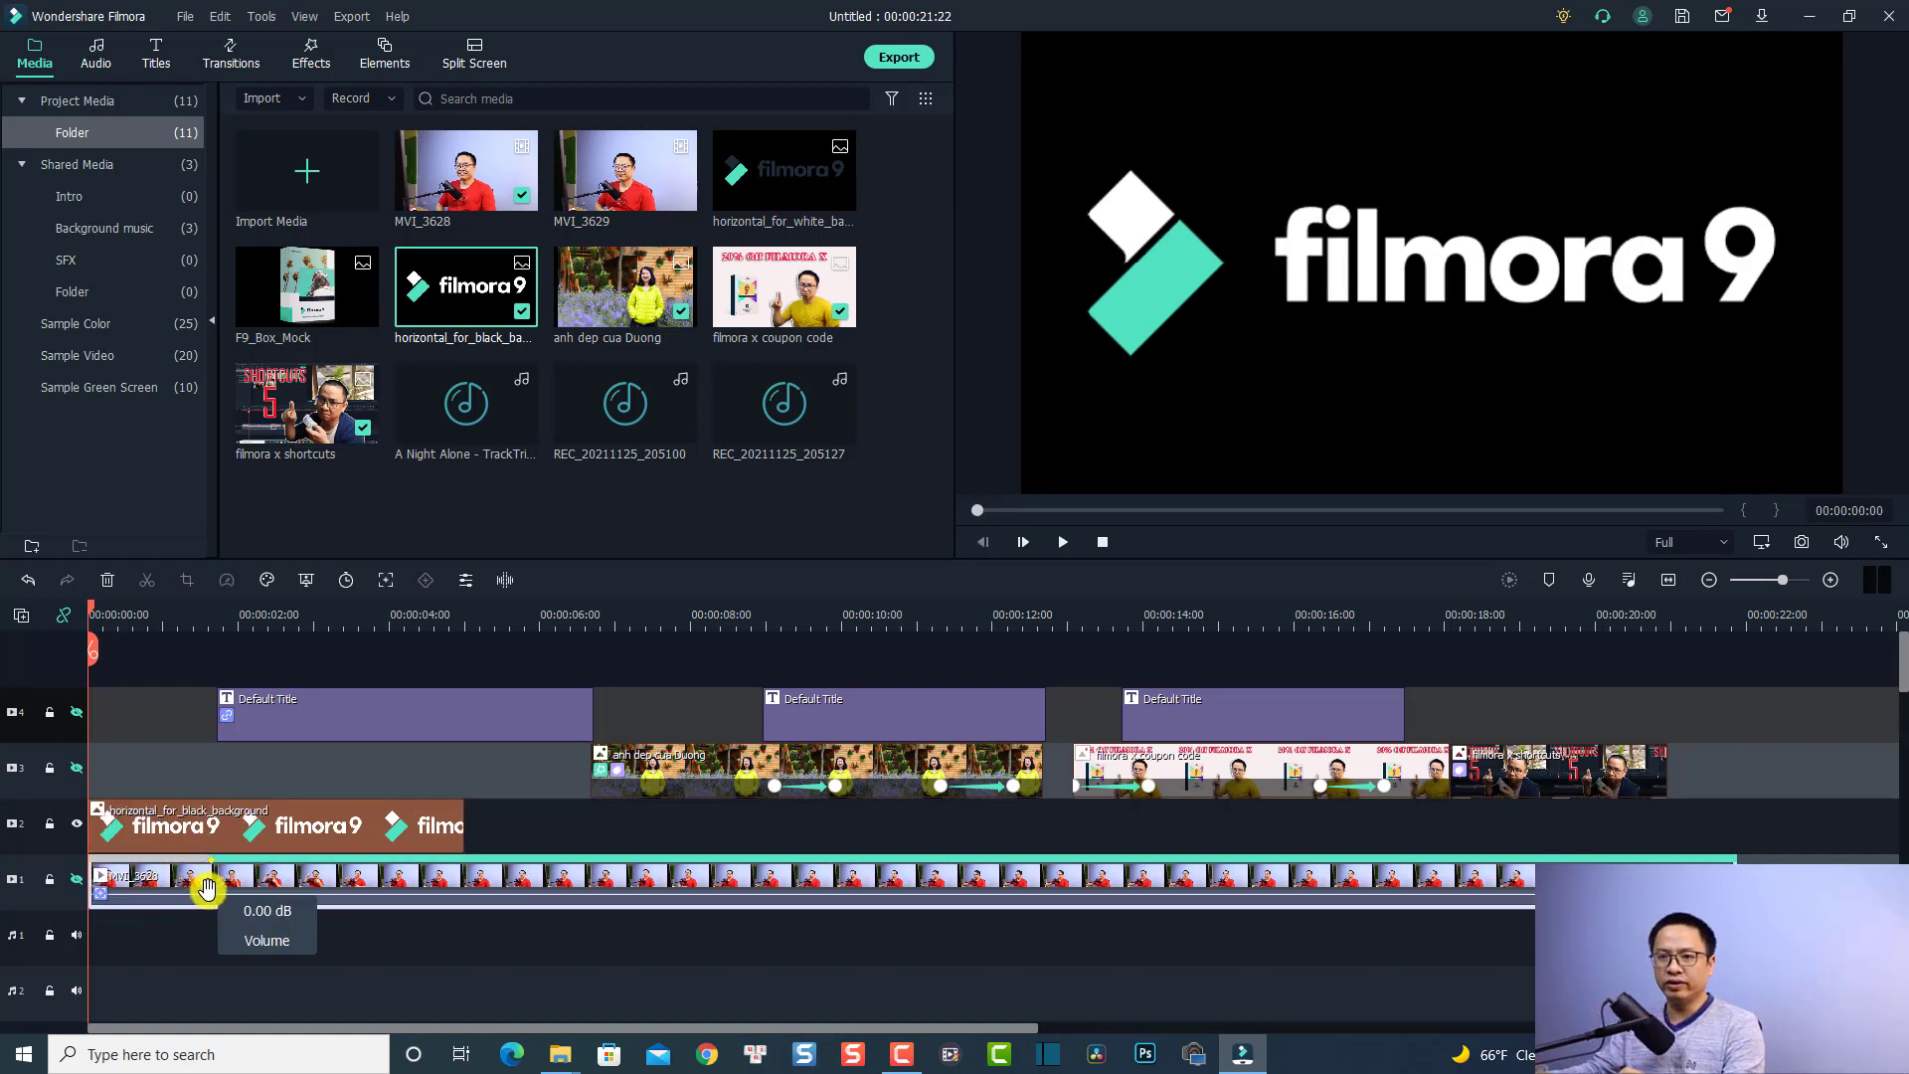
click(76, 880)
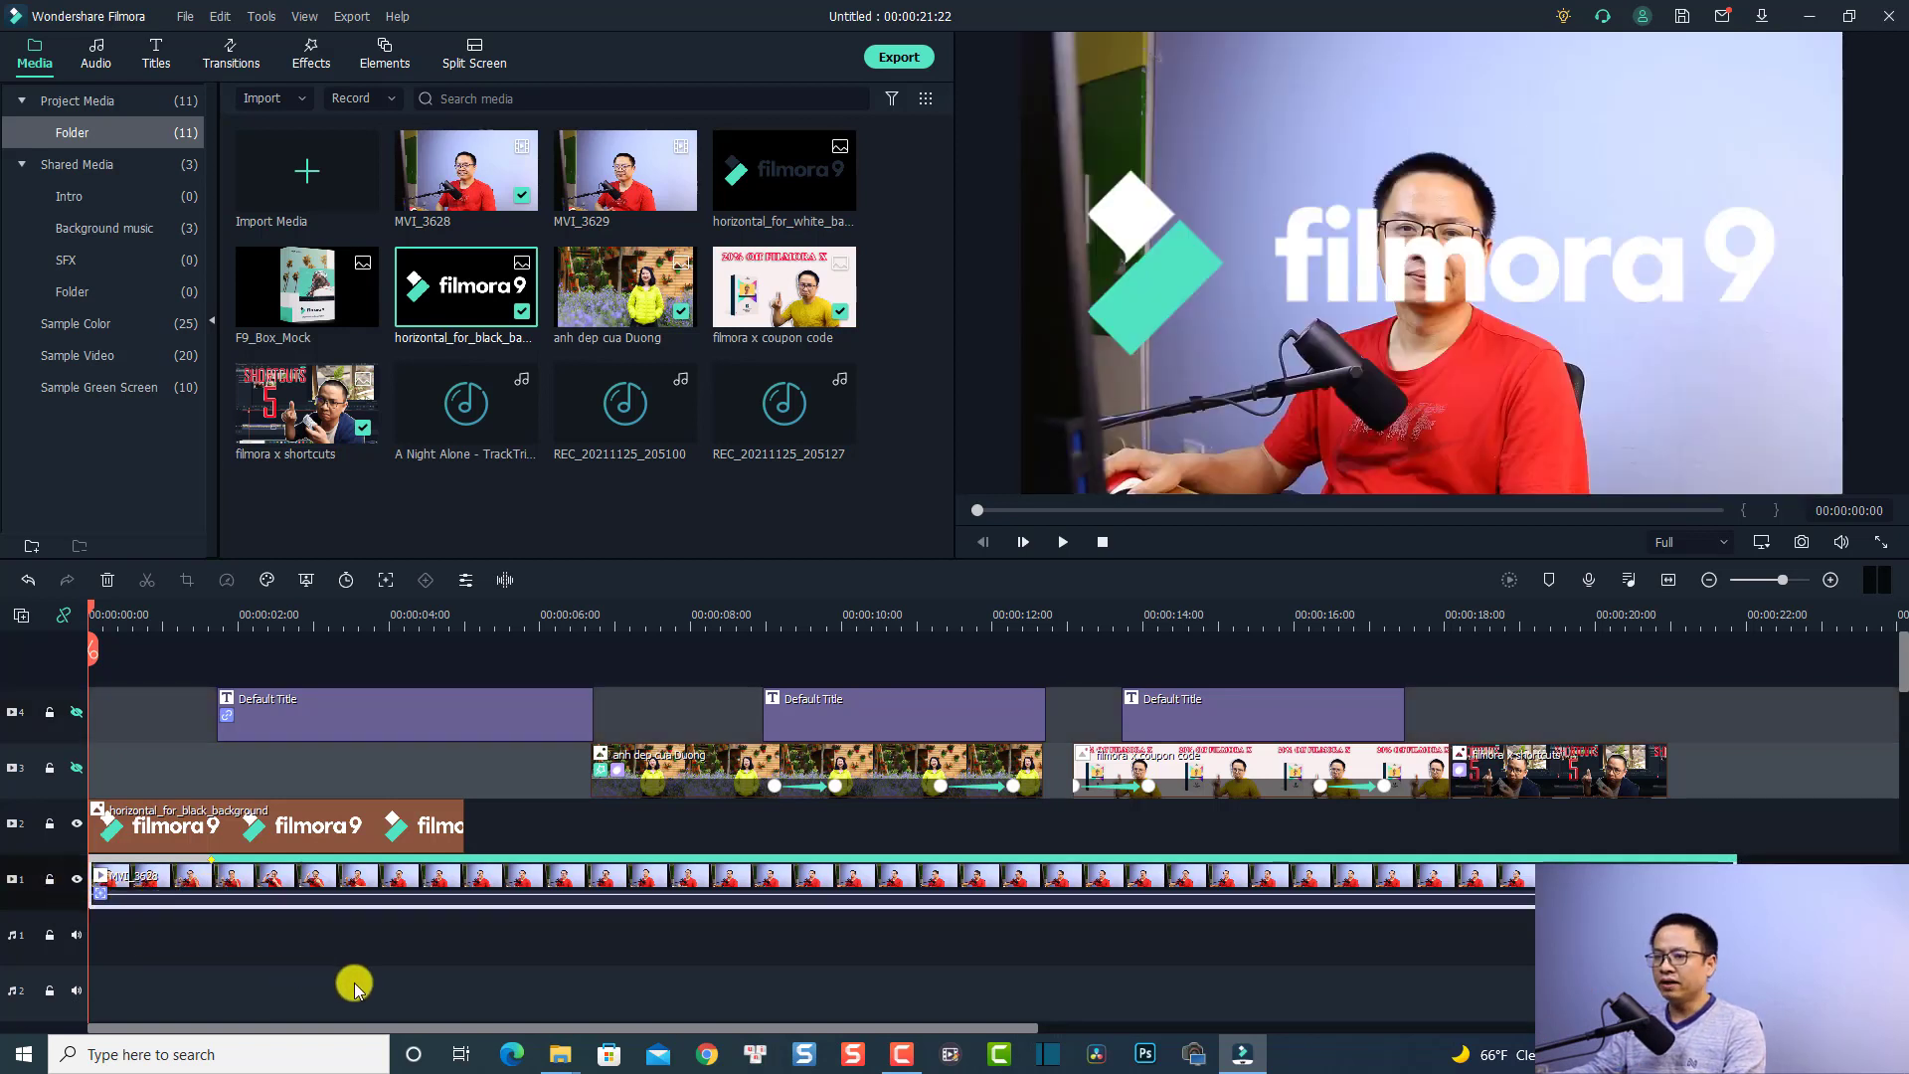
key(space)
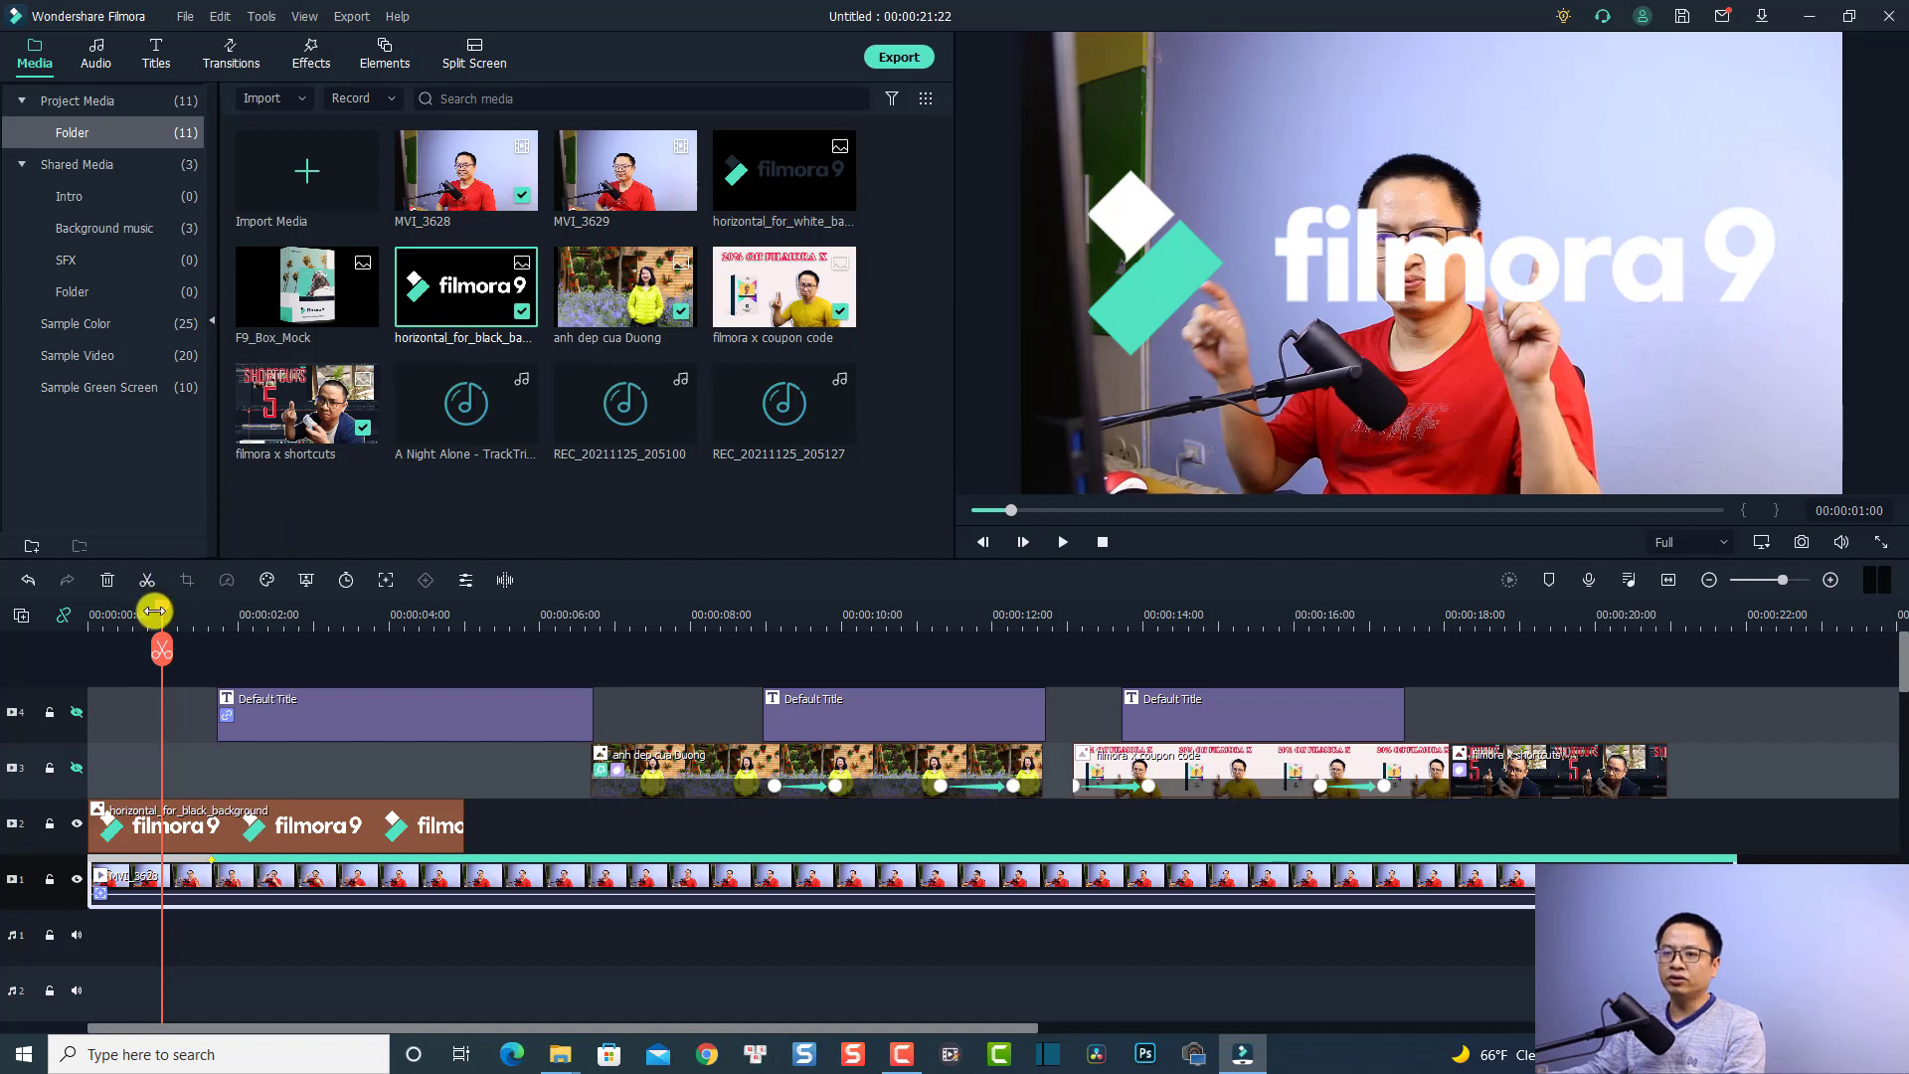
drag(164, 616, 74, 617)
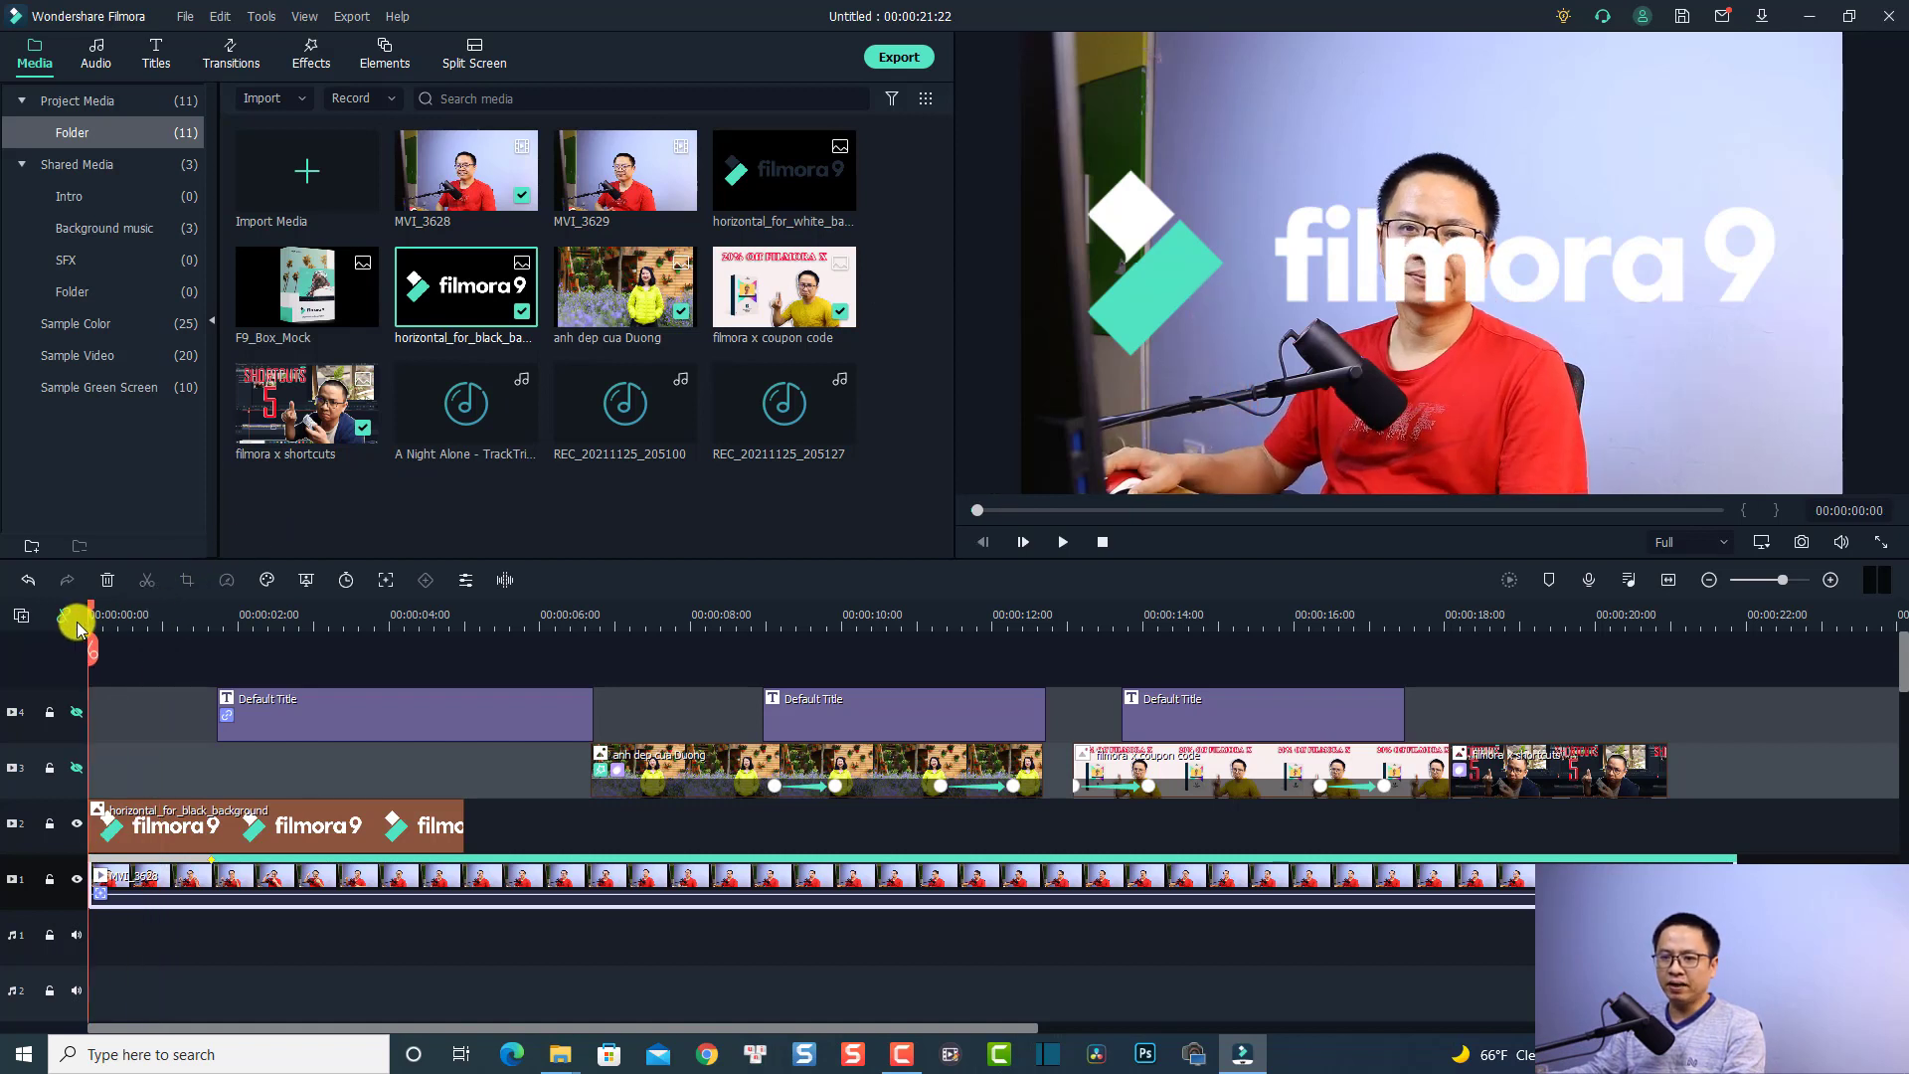
In the logo clip's keyframe animation settings, set the starting Scale to 400%
click(158, 823)
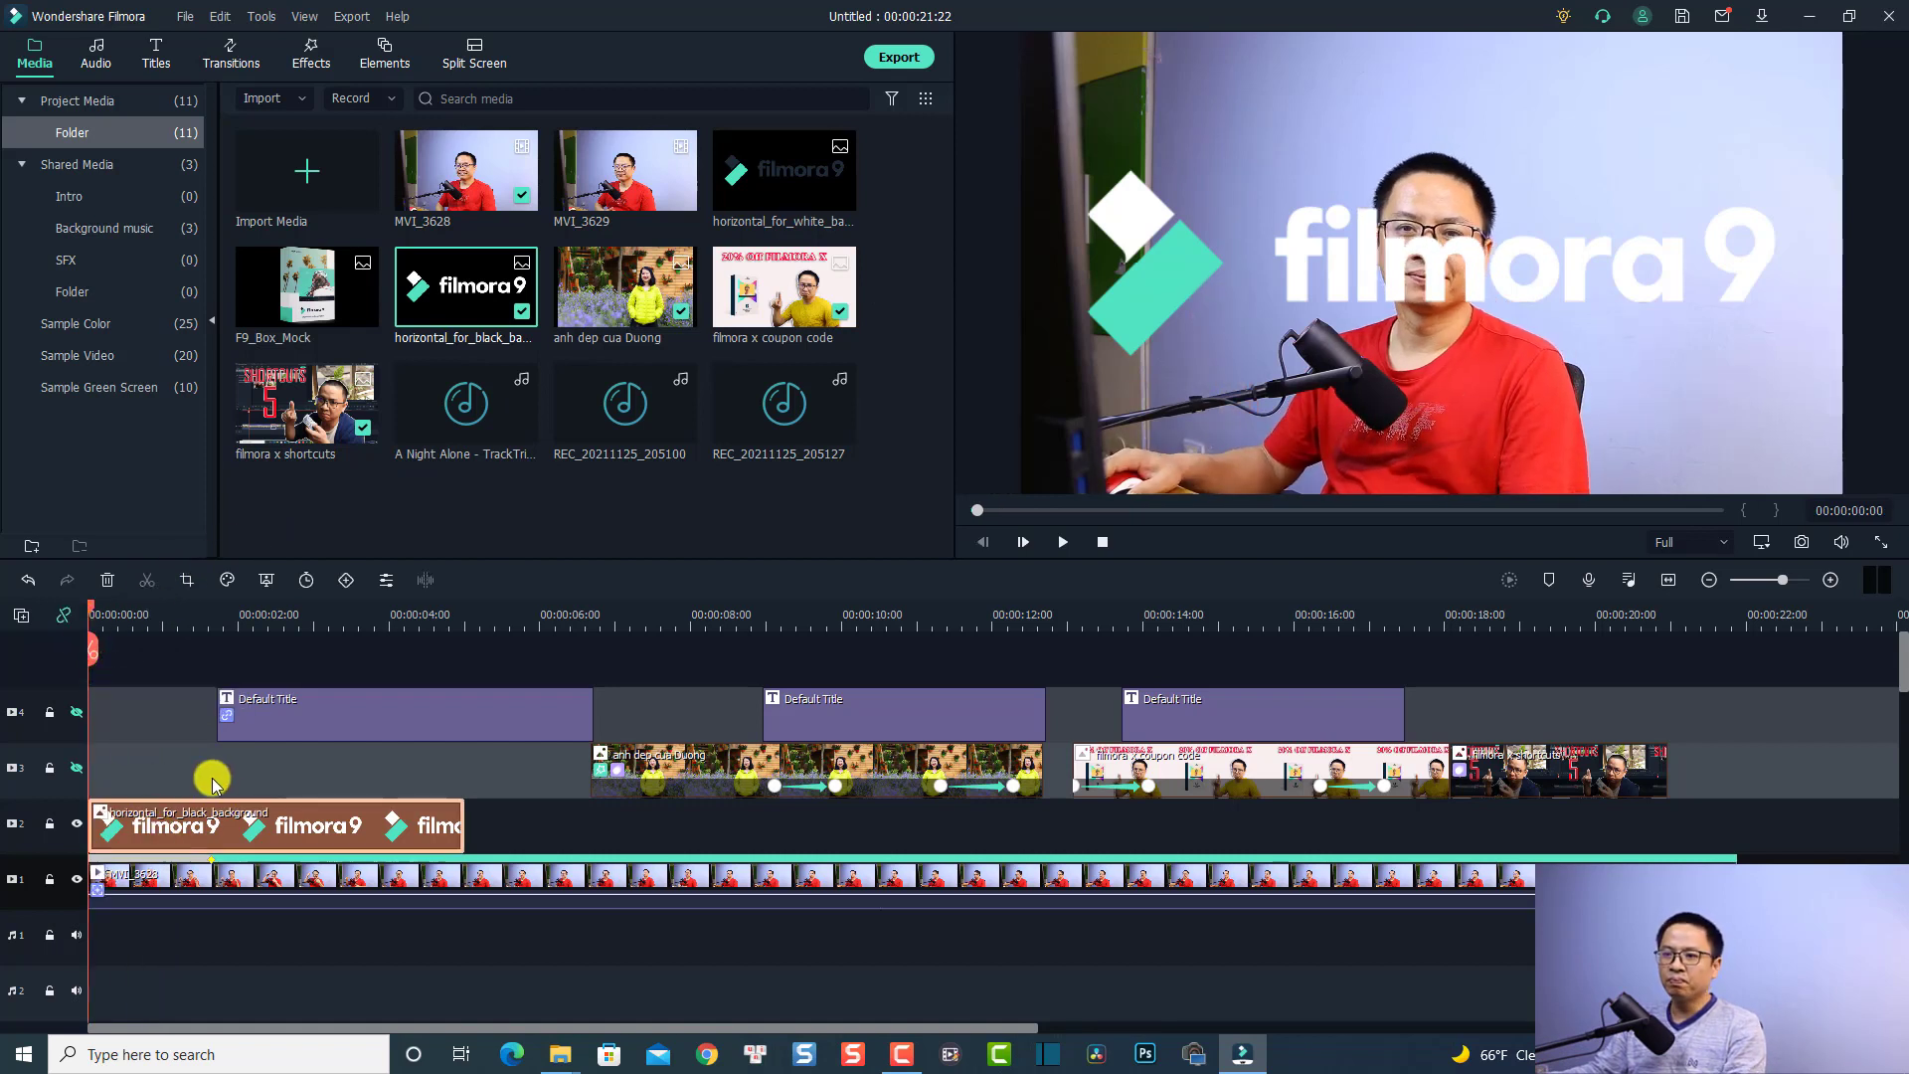
click(346, 581)
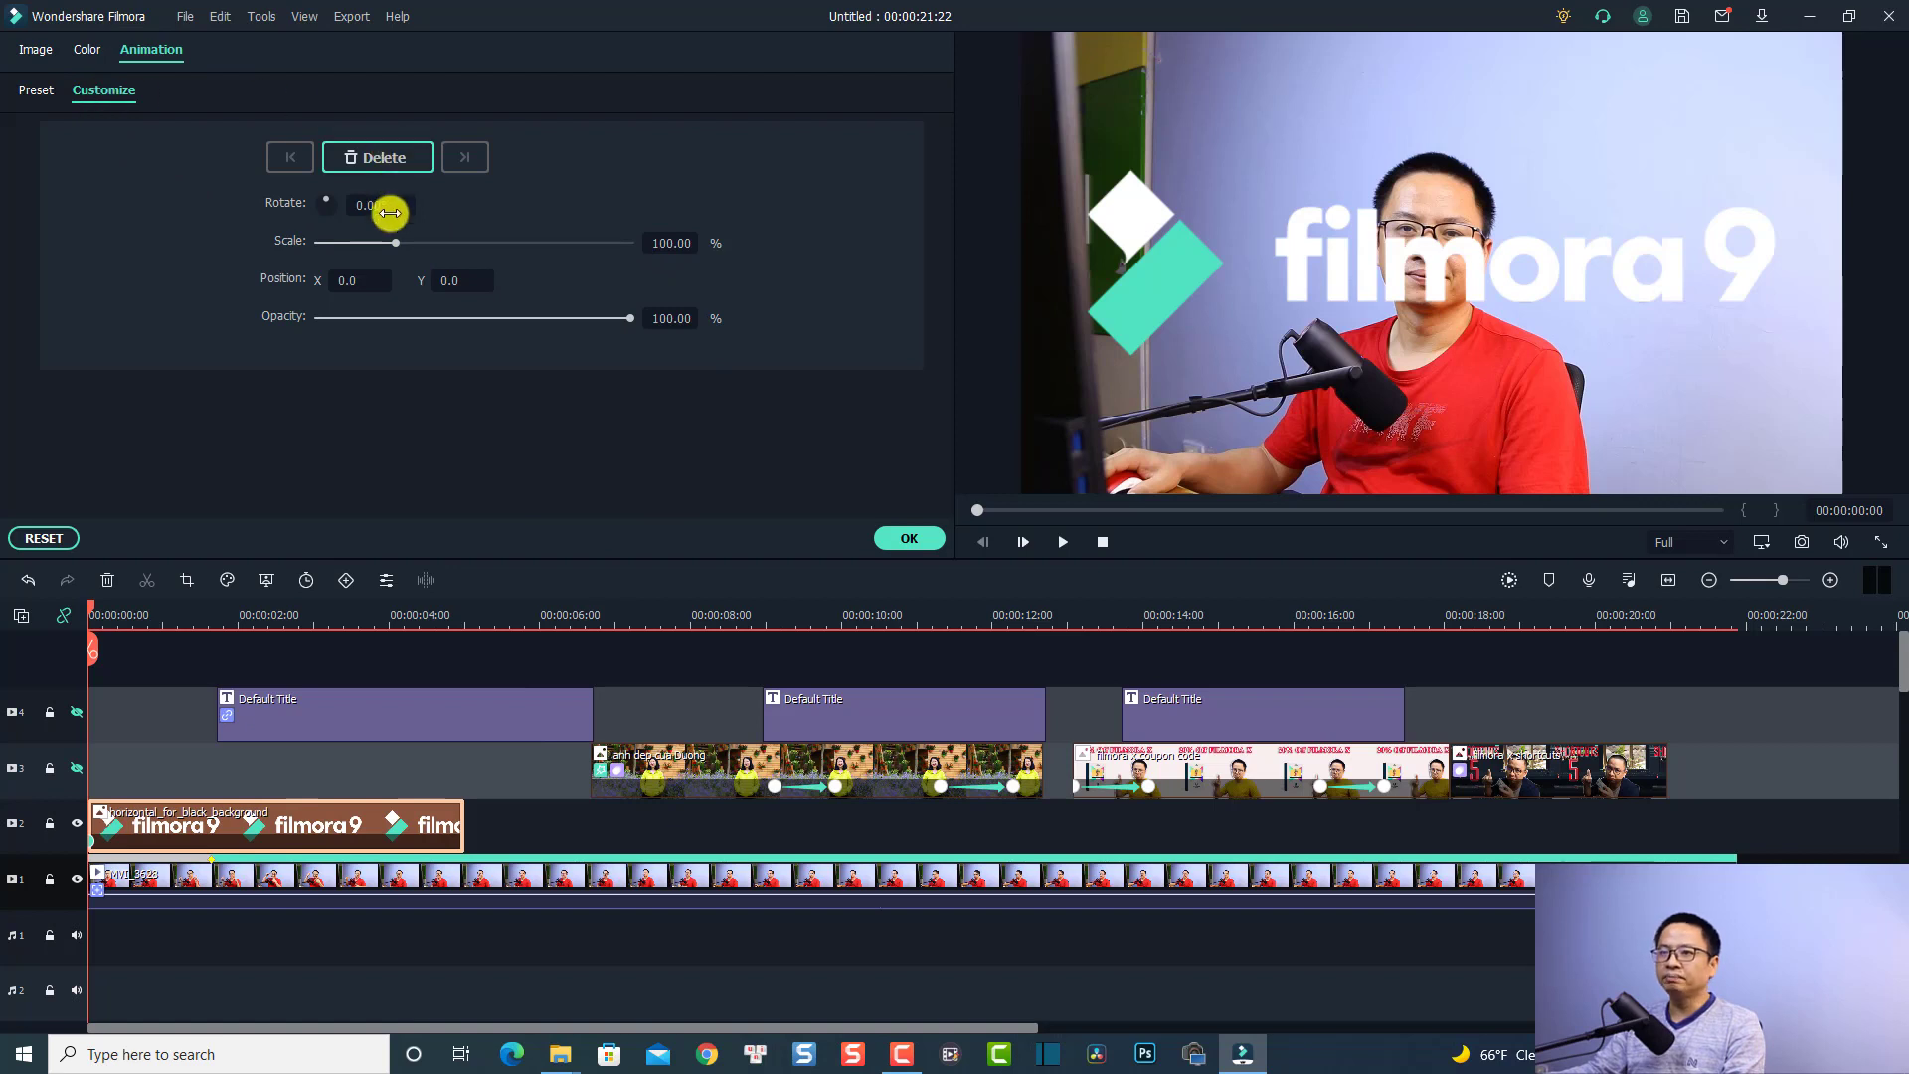
drag(396, 249, 666, 242)
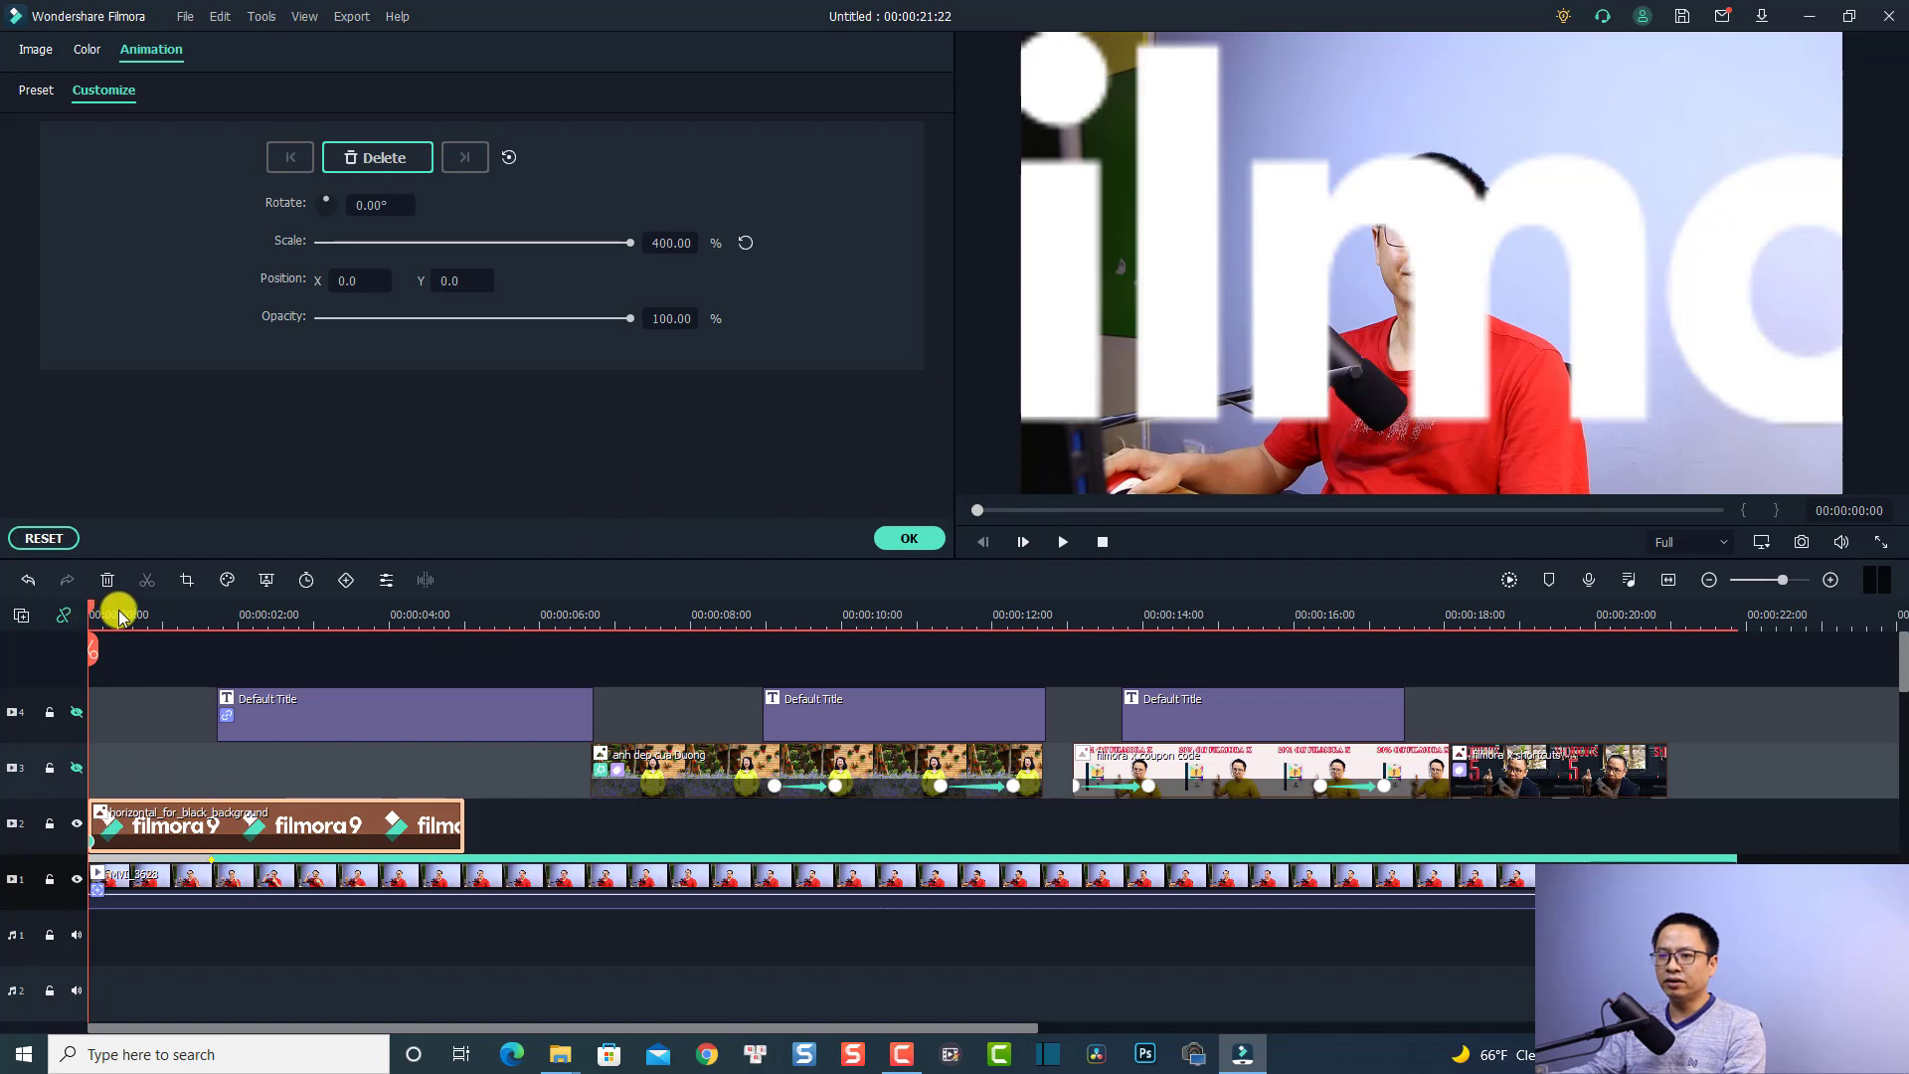
drag(136, 614, 186, 626)
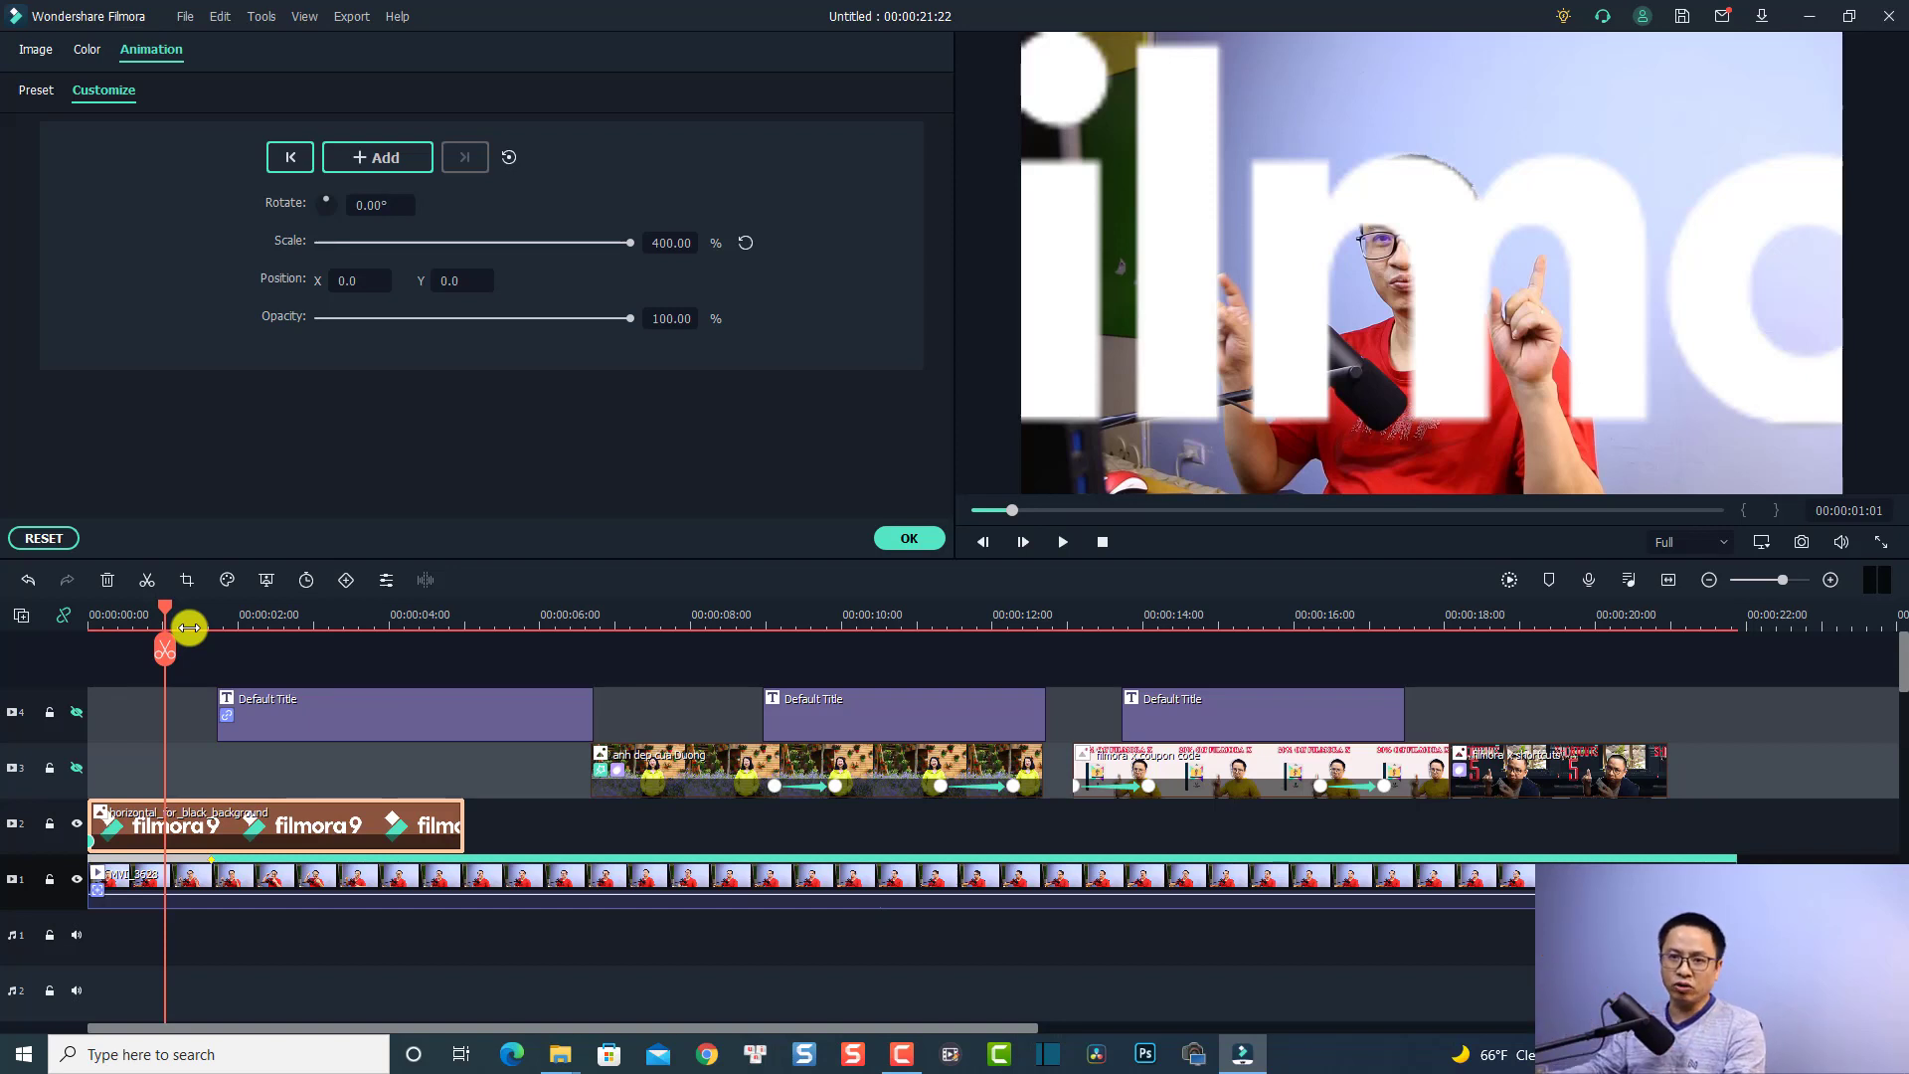
Add a keyframe at 00:01:01 that sets the logo's Scale to 50%
click(746, 243)
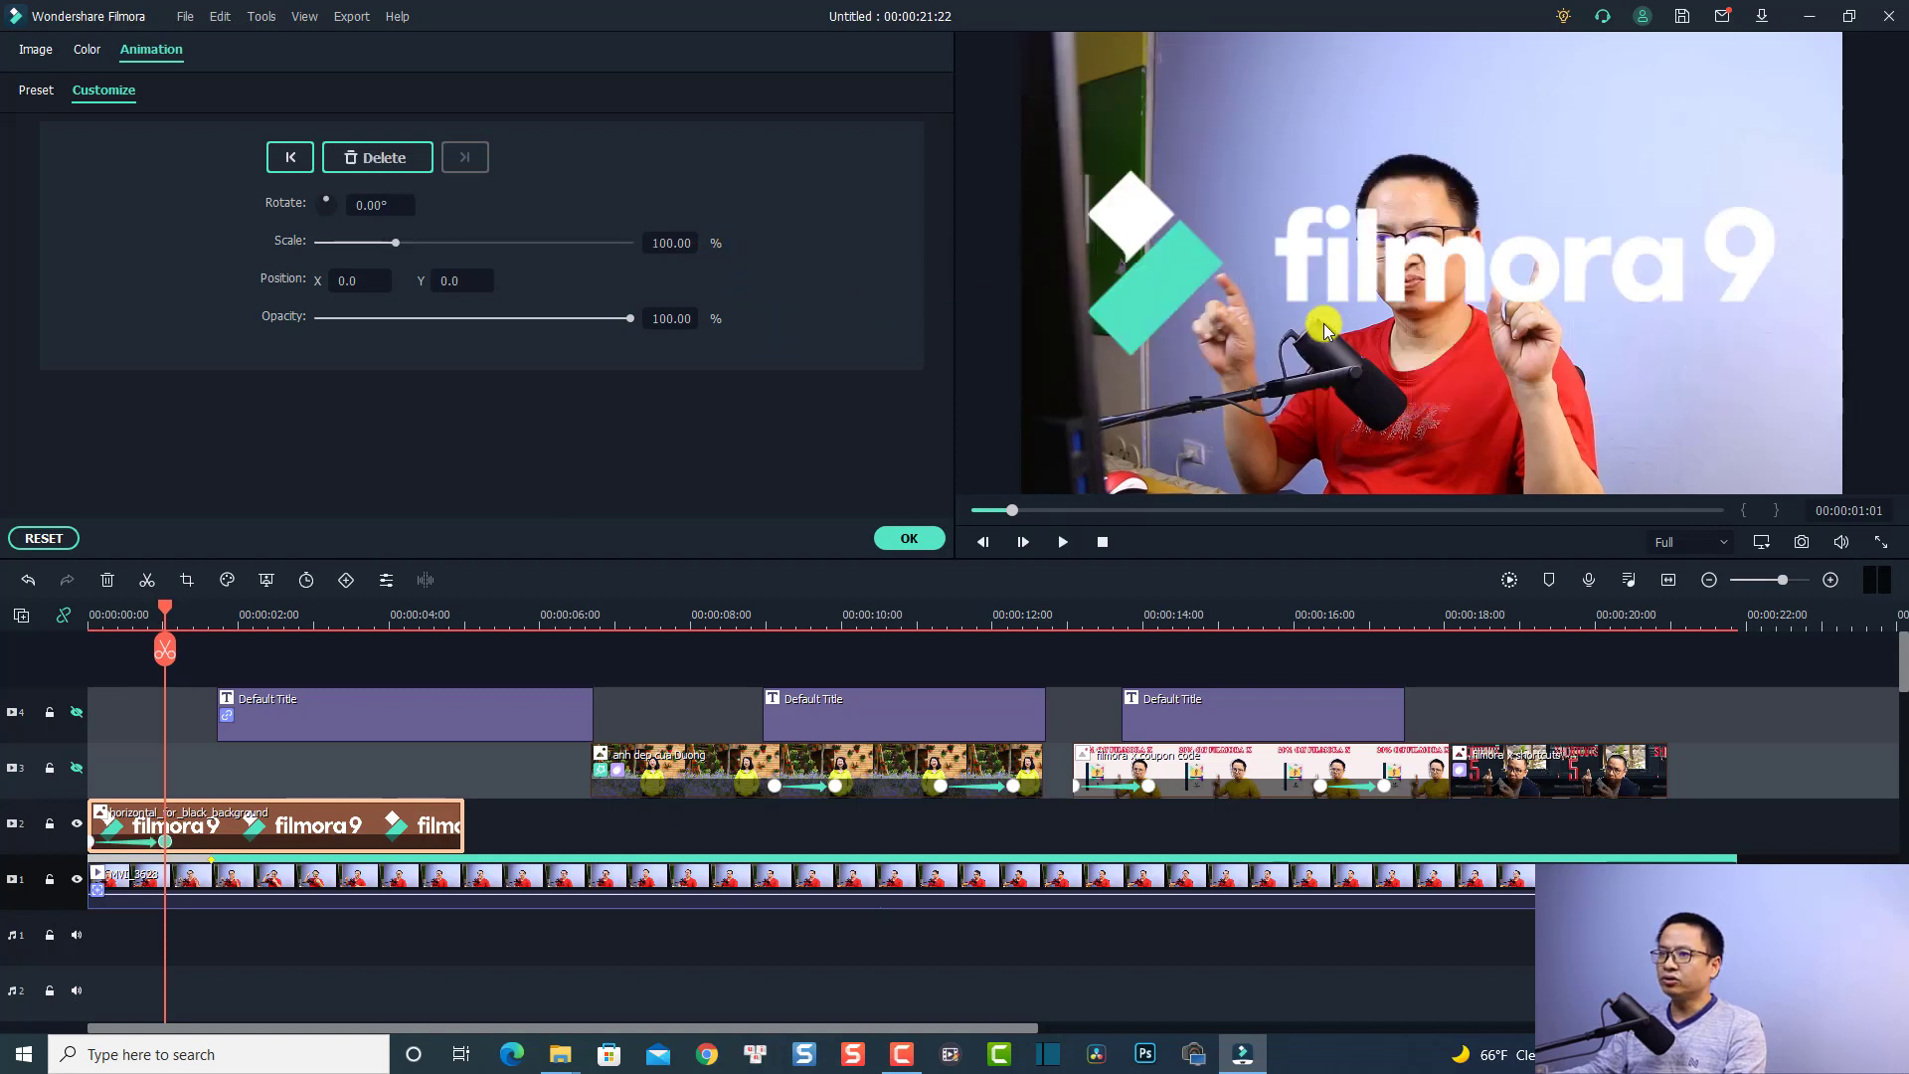
click(667, 242)
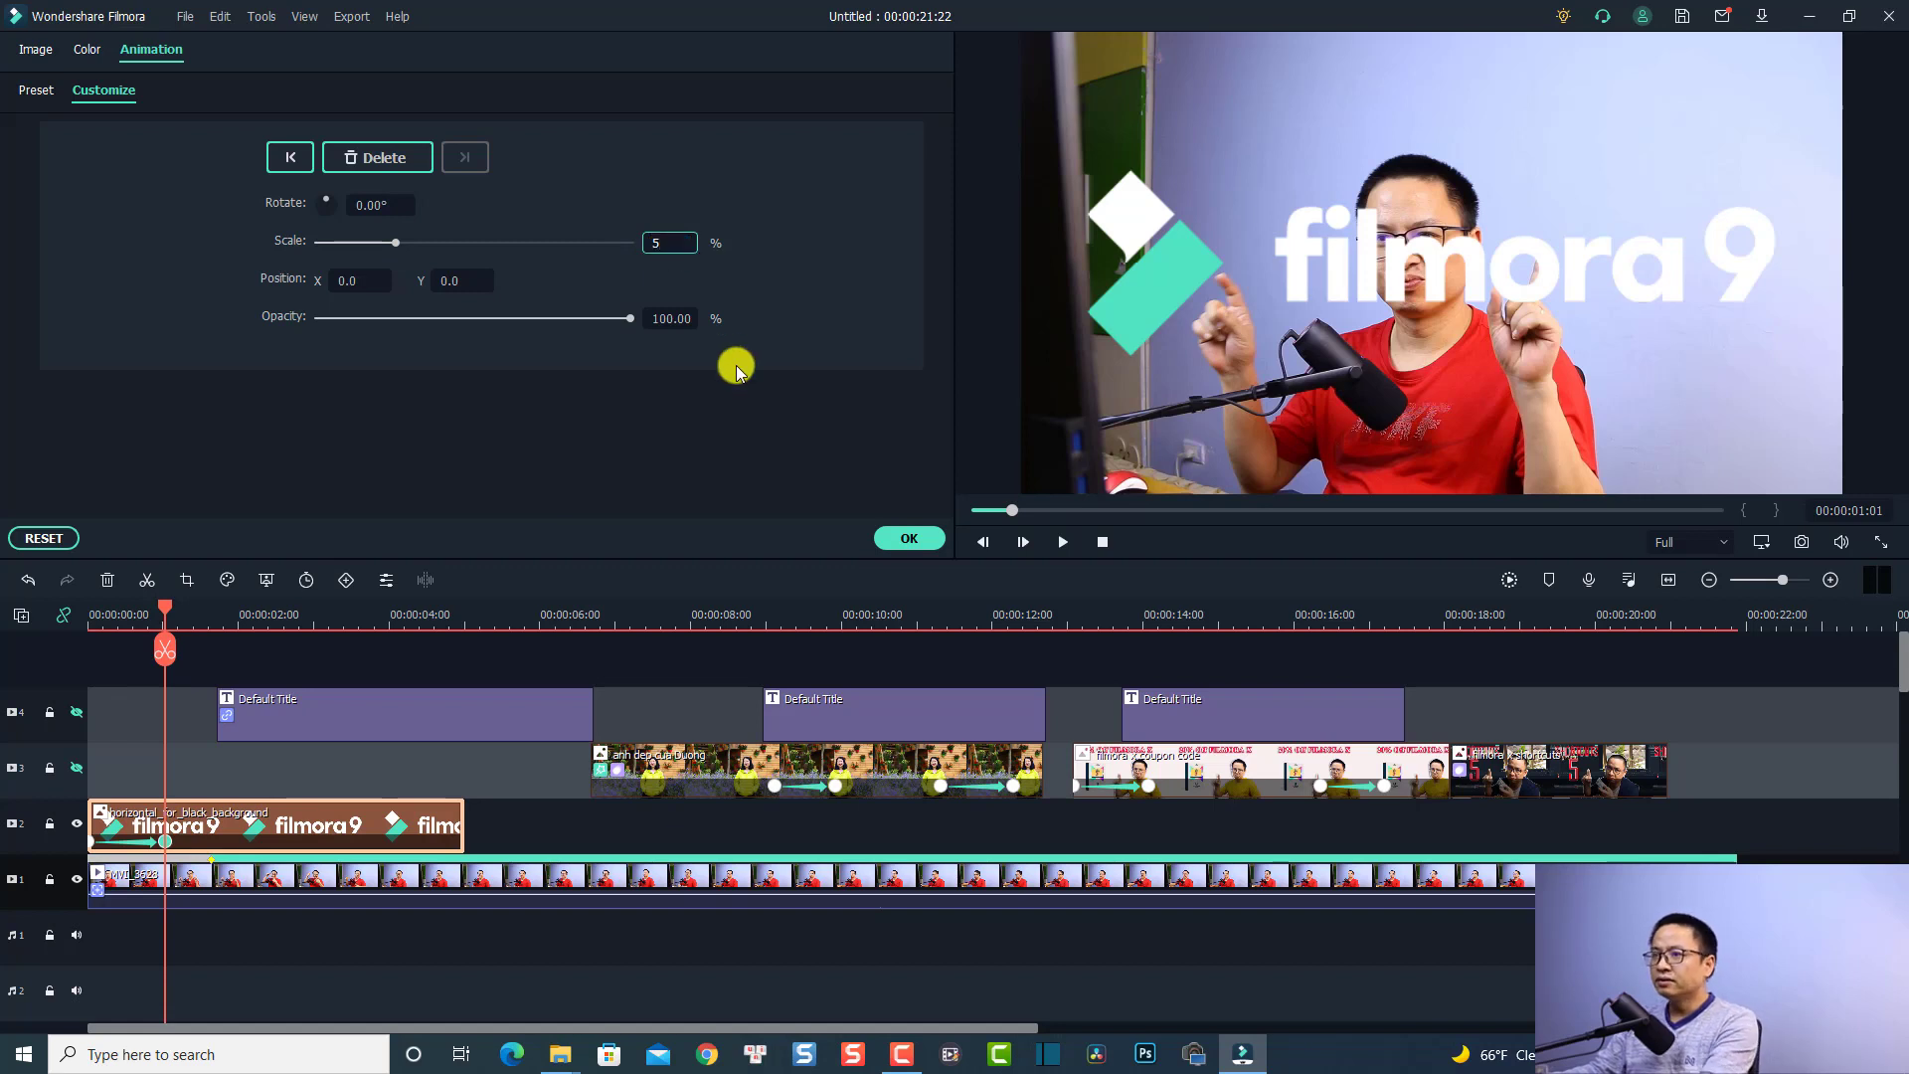
key(Return)
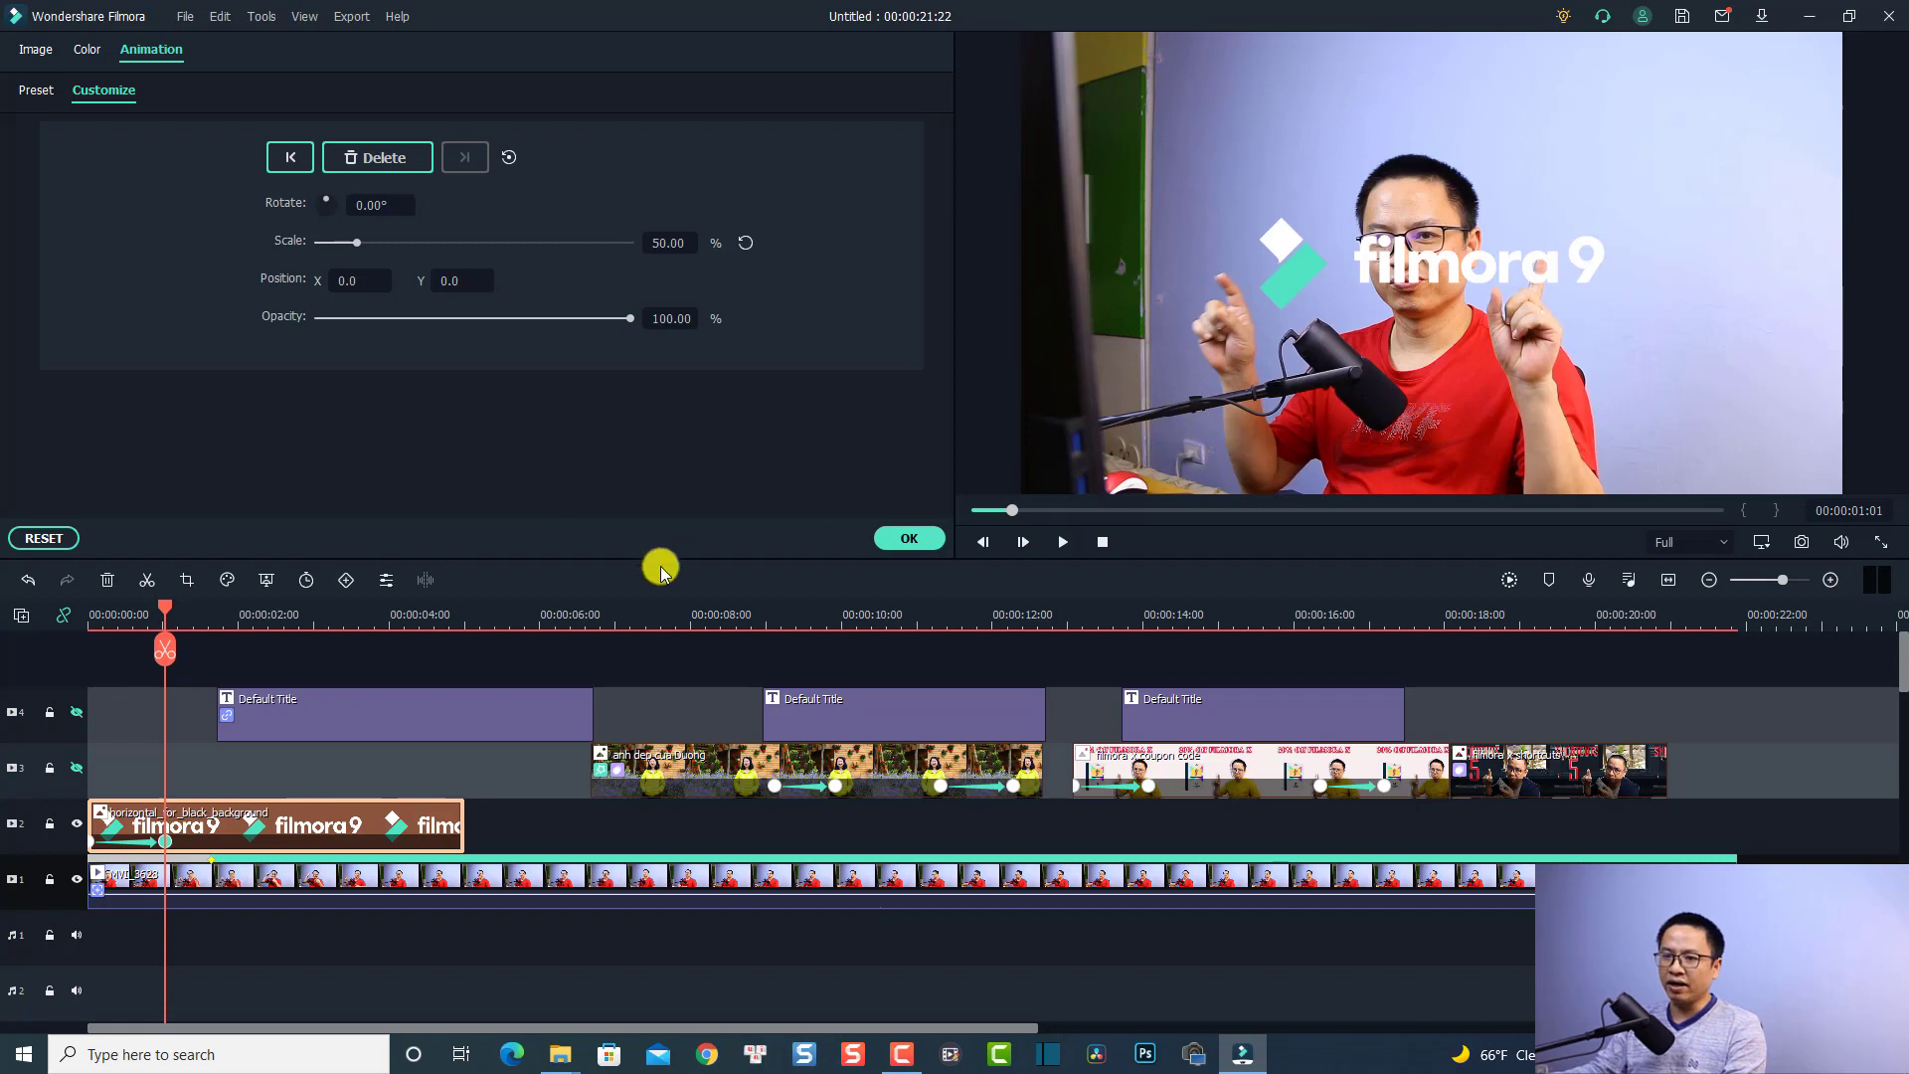
Play back the shrinking animation and add a holding keyframe at about 00:02:08
click(93, 619)
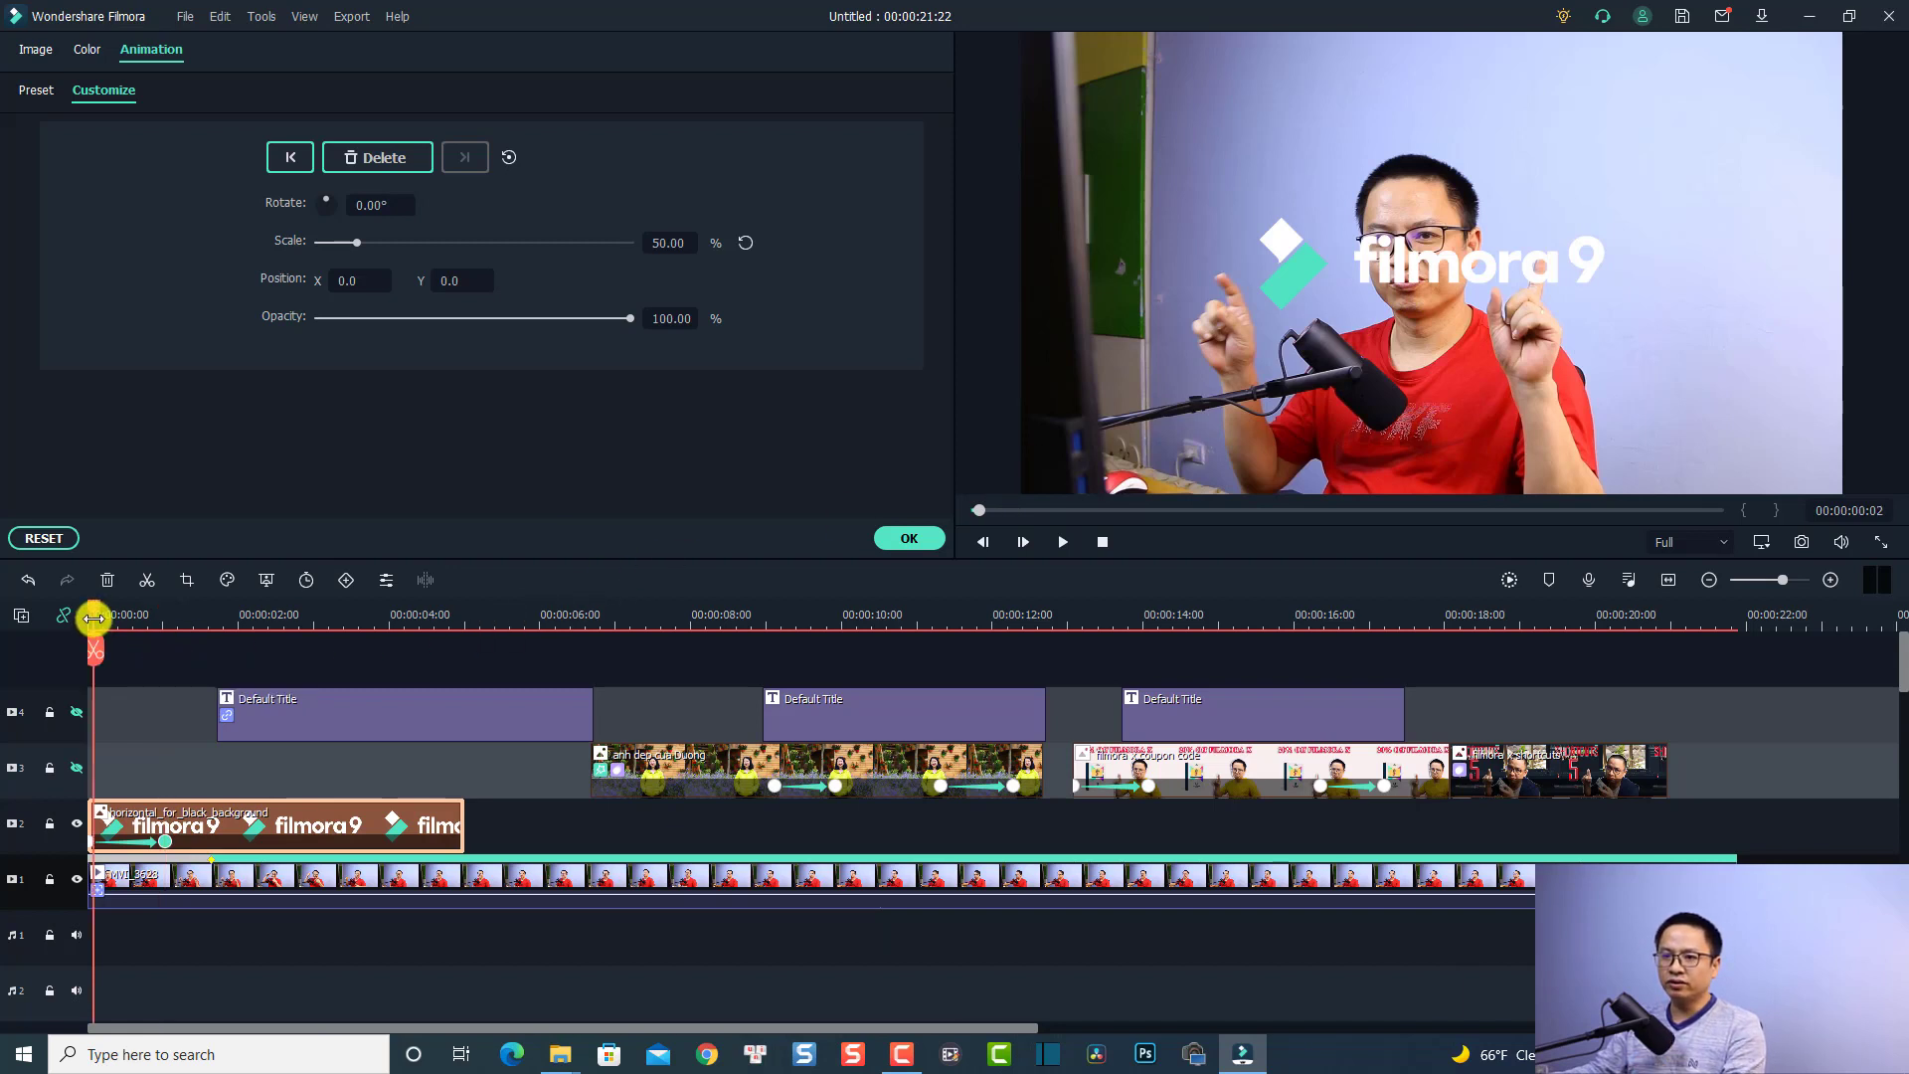
drag(94, 618, 89, 619)
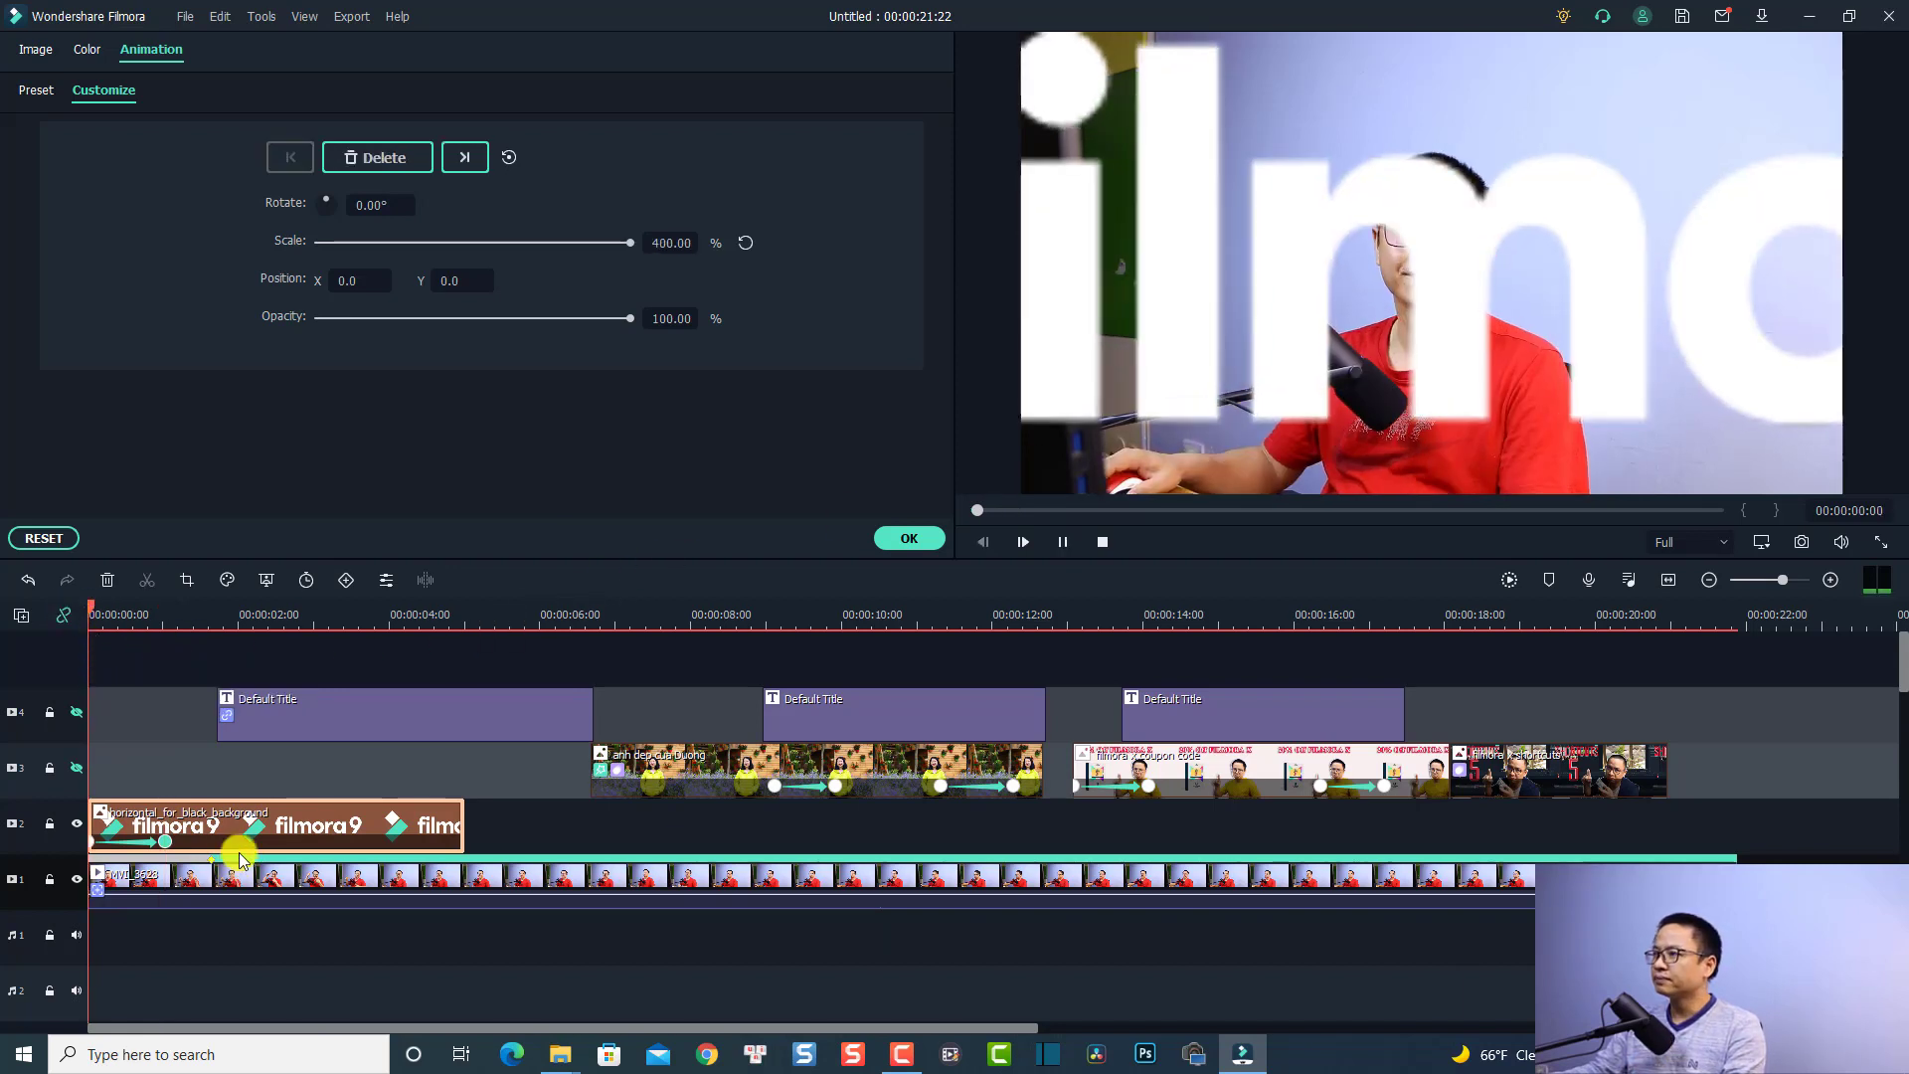
key(space)
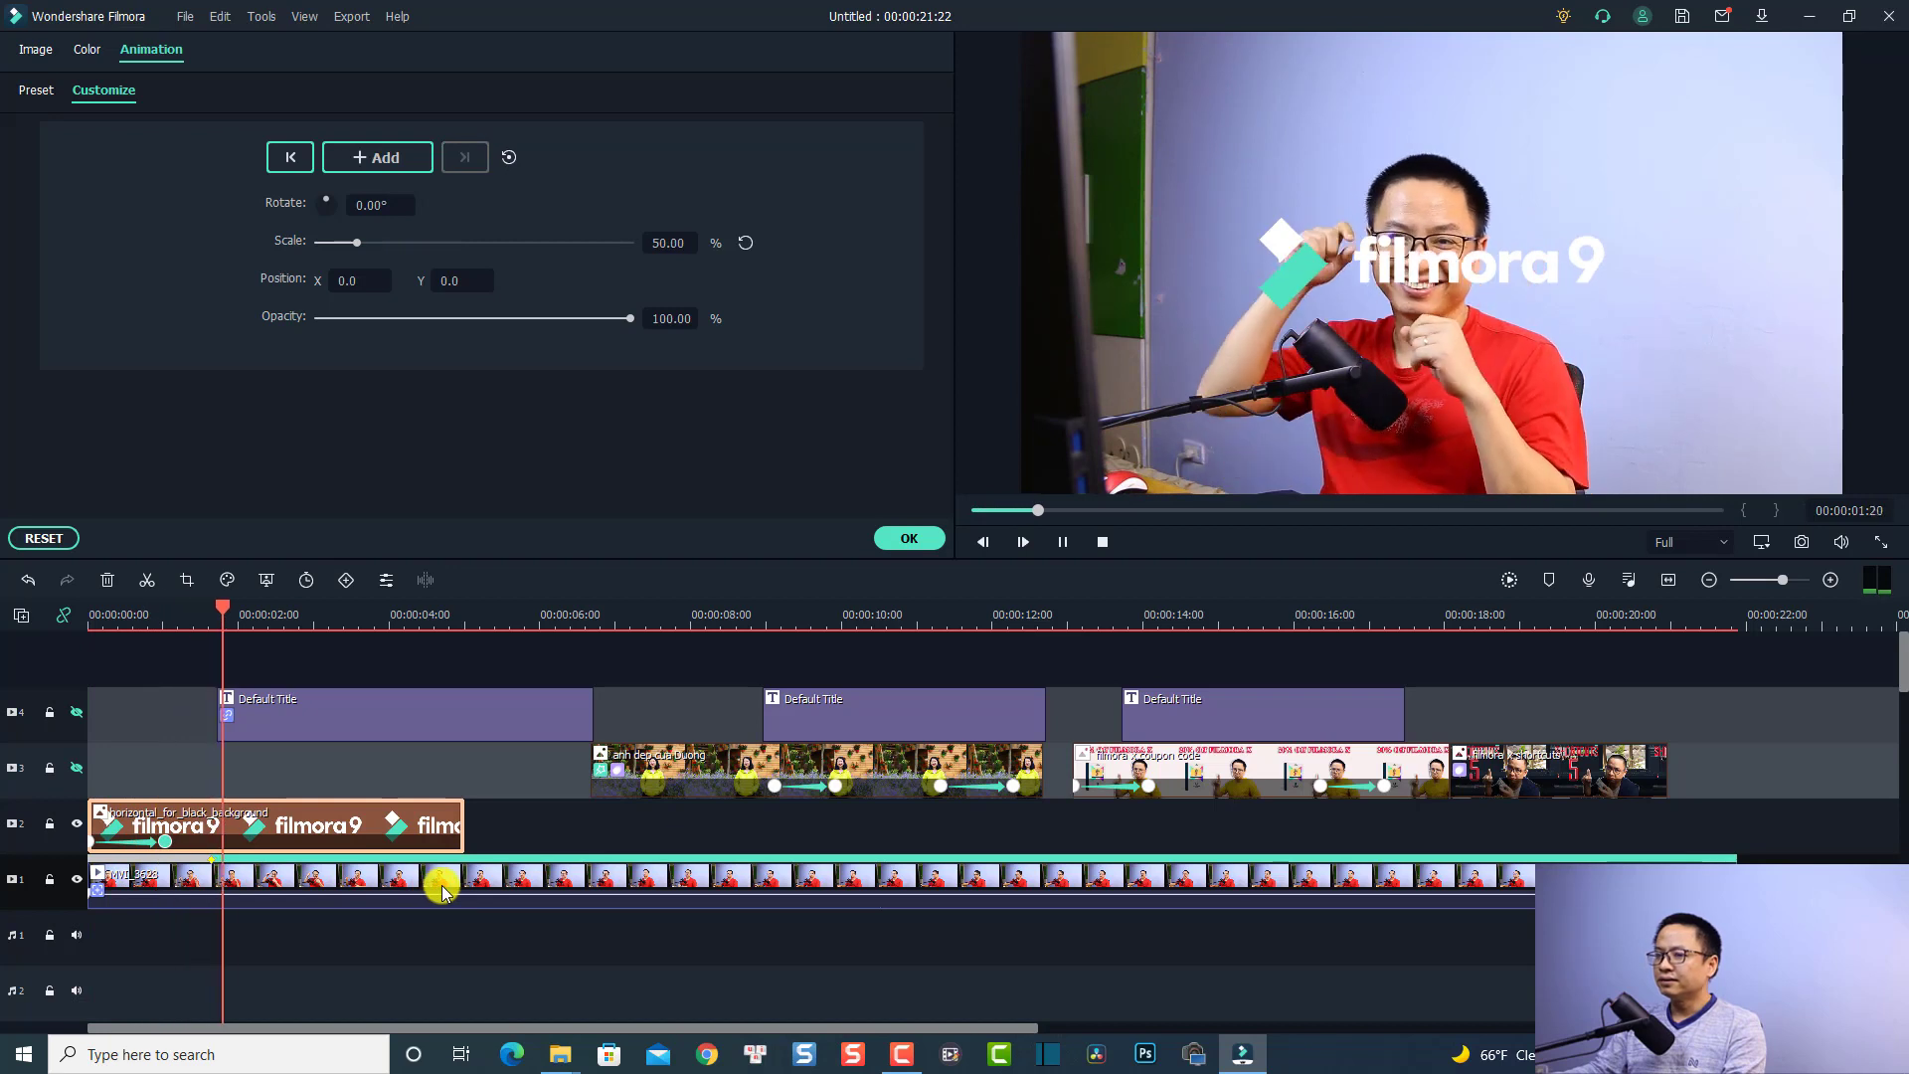
key(space)
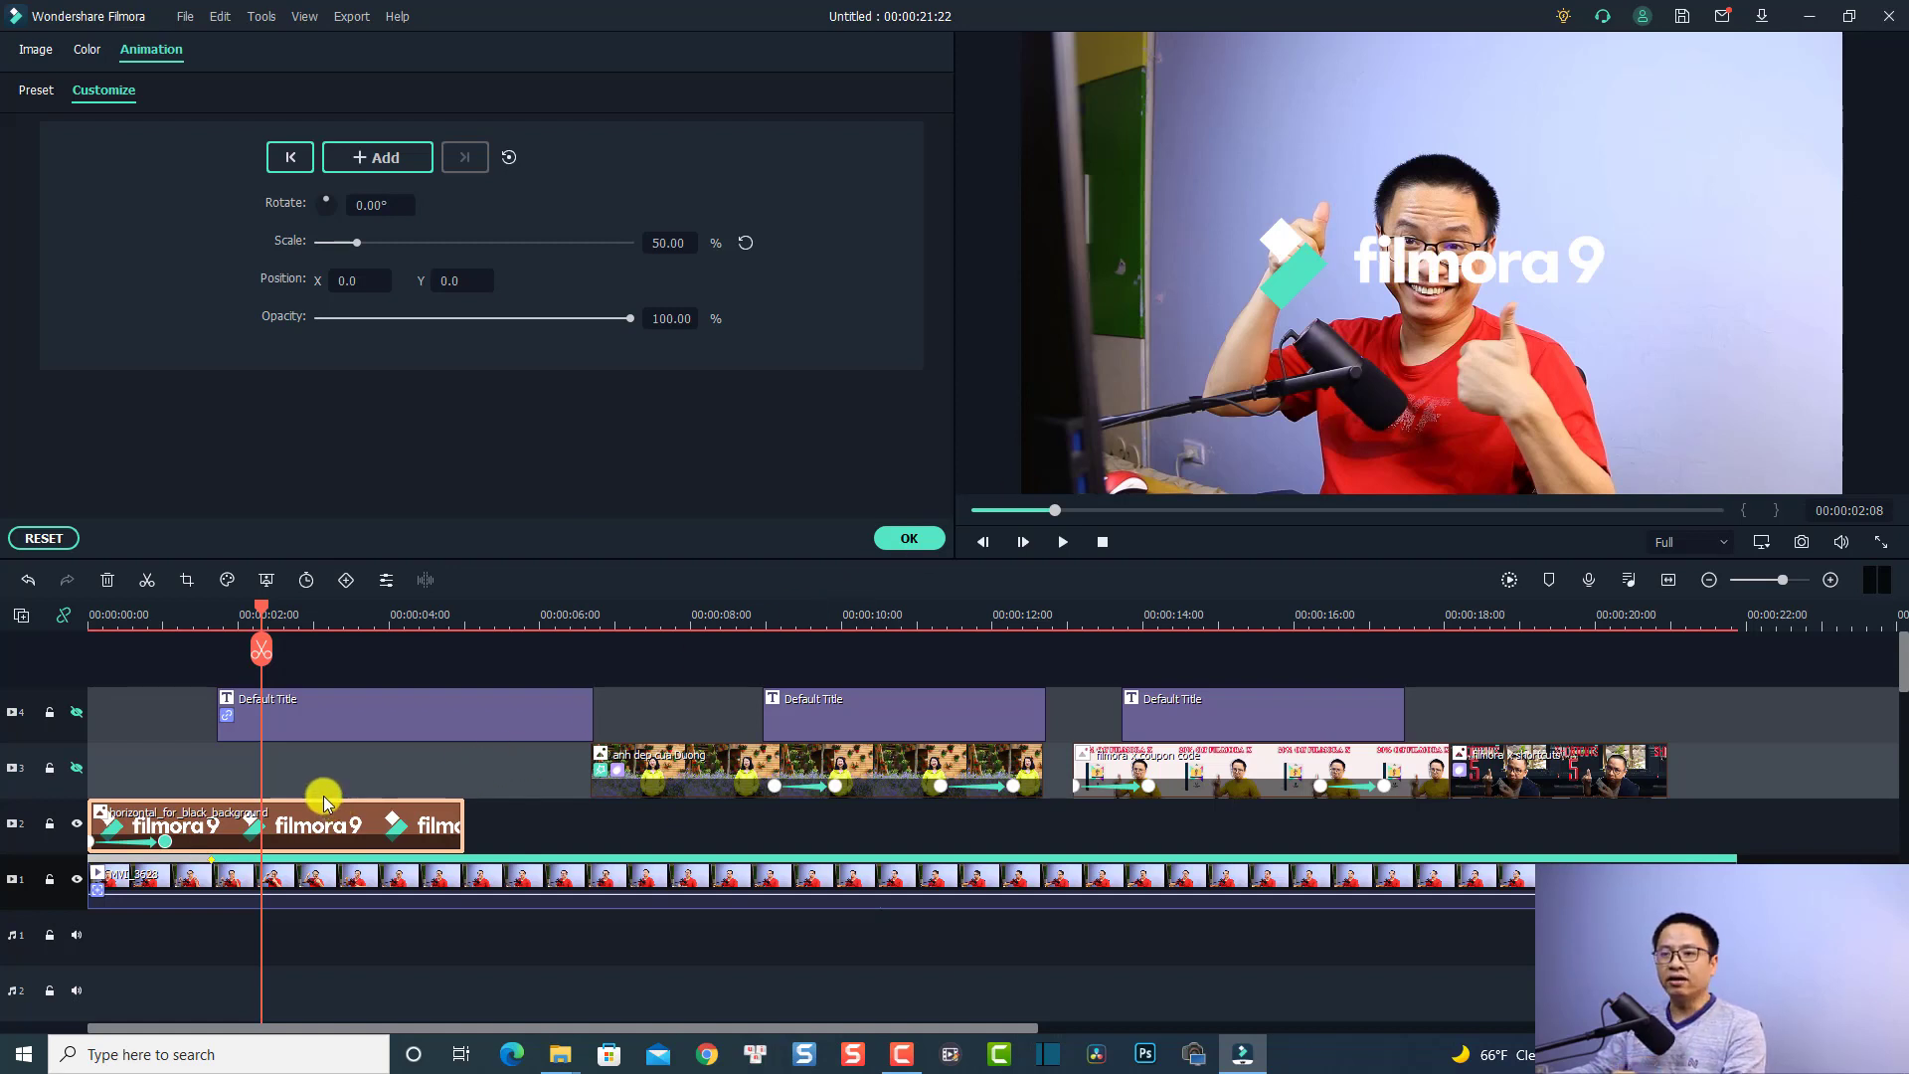
click(373, 159)
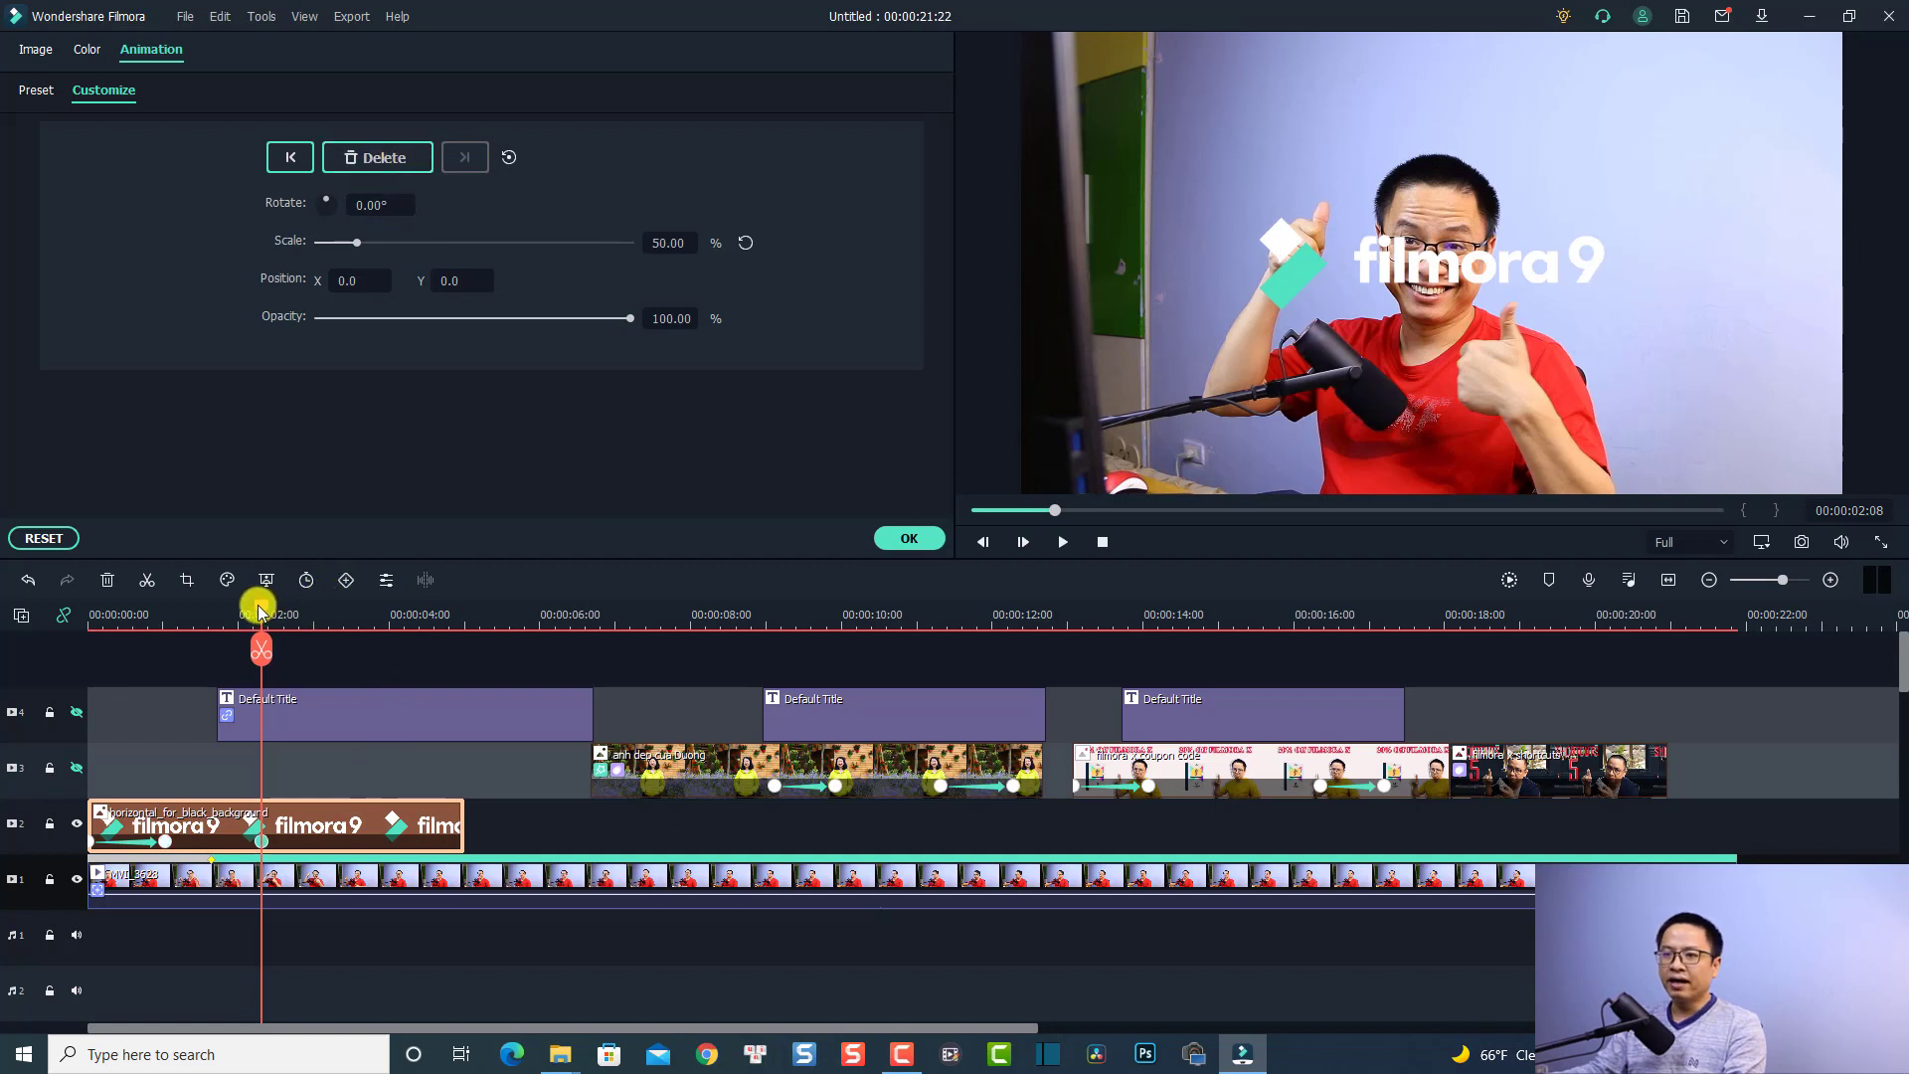
drag(259, 605, 329, 615)
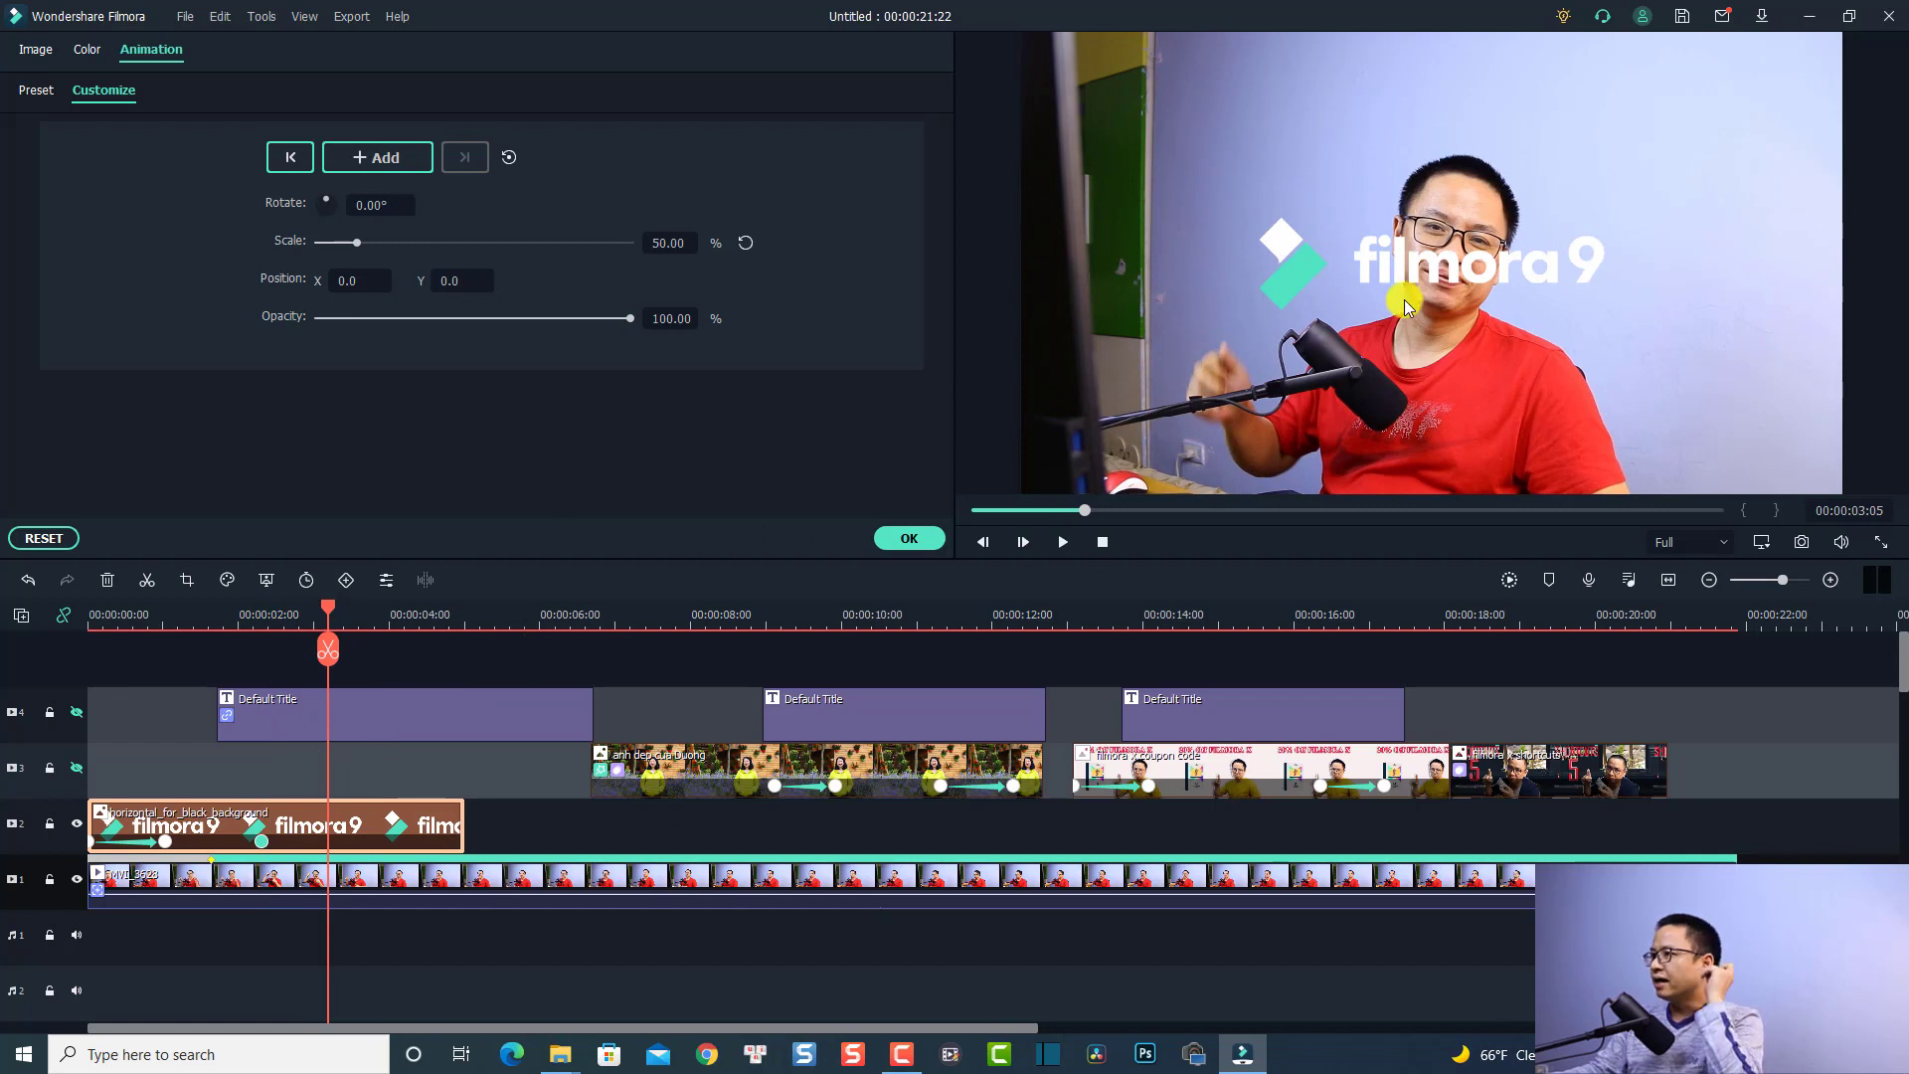
In the preview, shrink the logo to 35.84% and move it into the top-right corner
click(1438, 273)
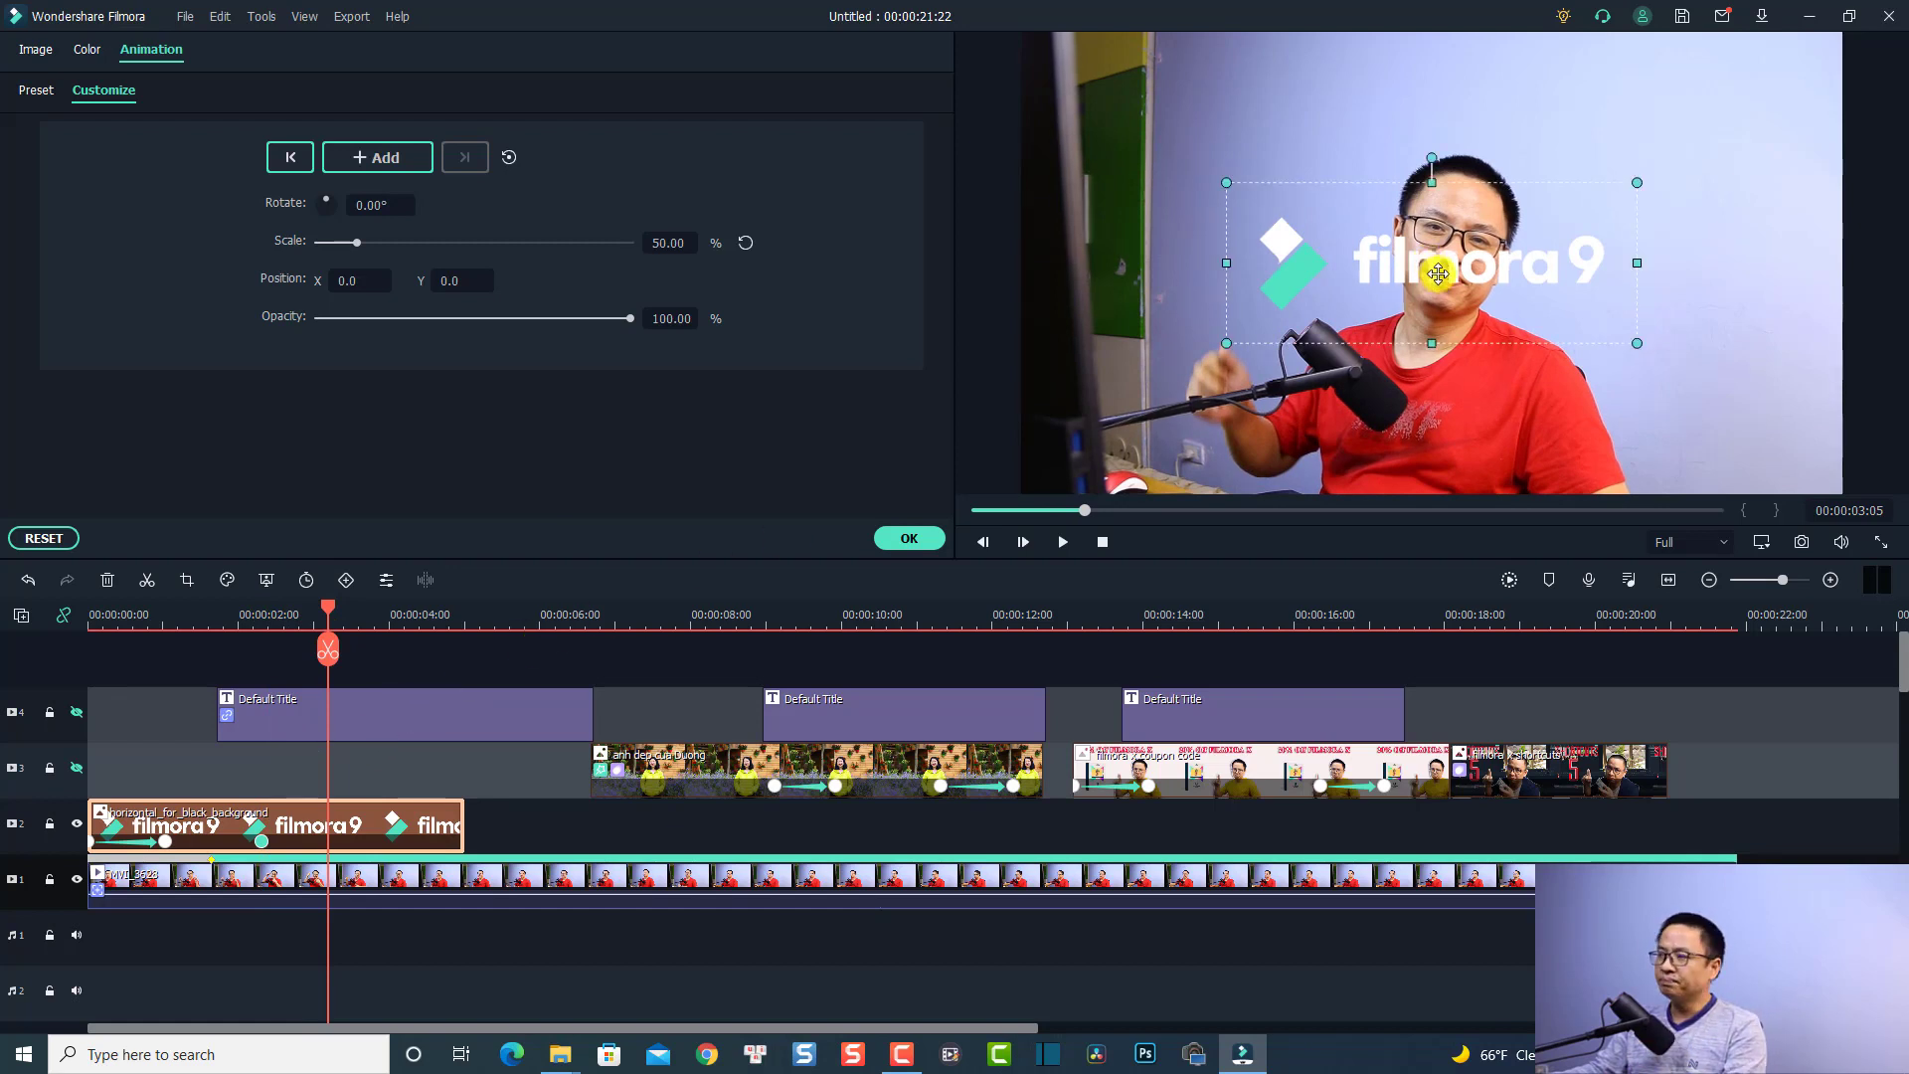
drag(1639, 185, 1561, 213)
drag(1435, 289, 1713, 113)
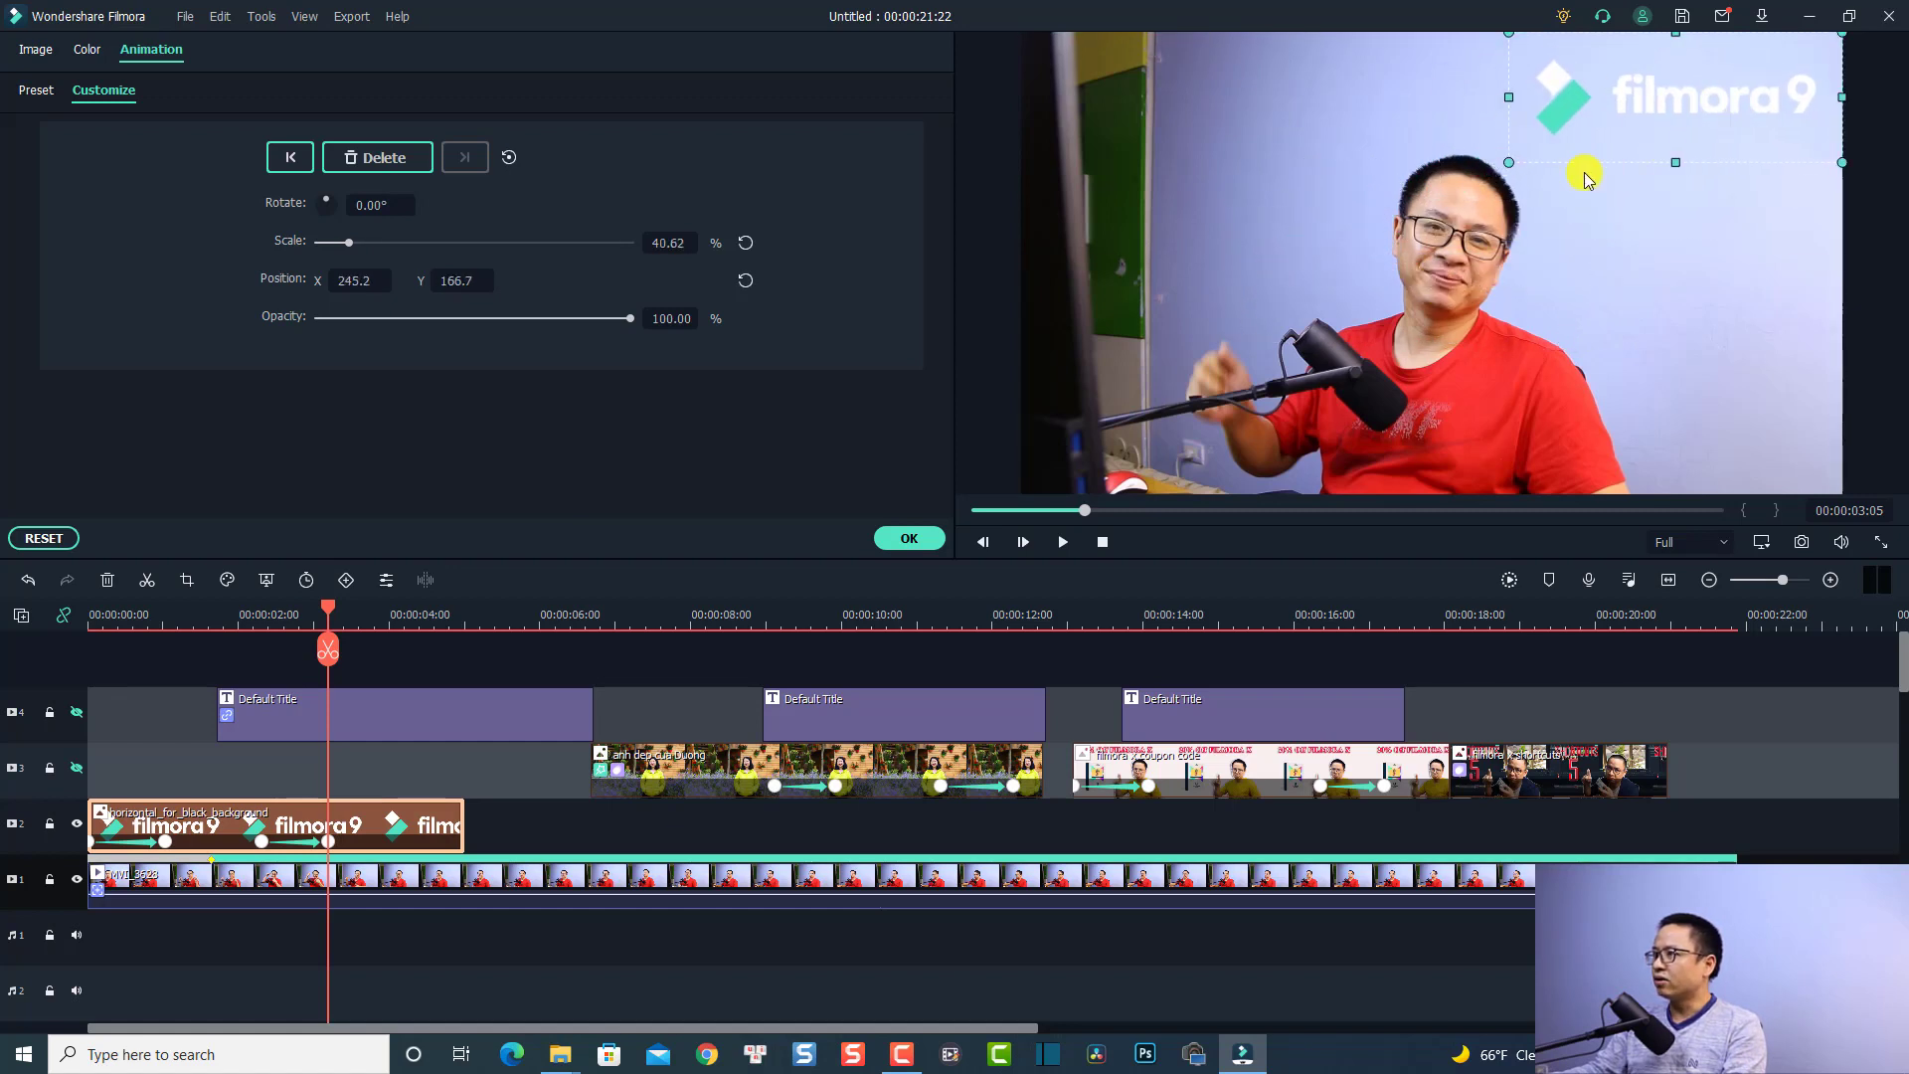
drag(1506, 162, 1549, 147)
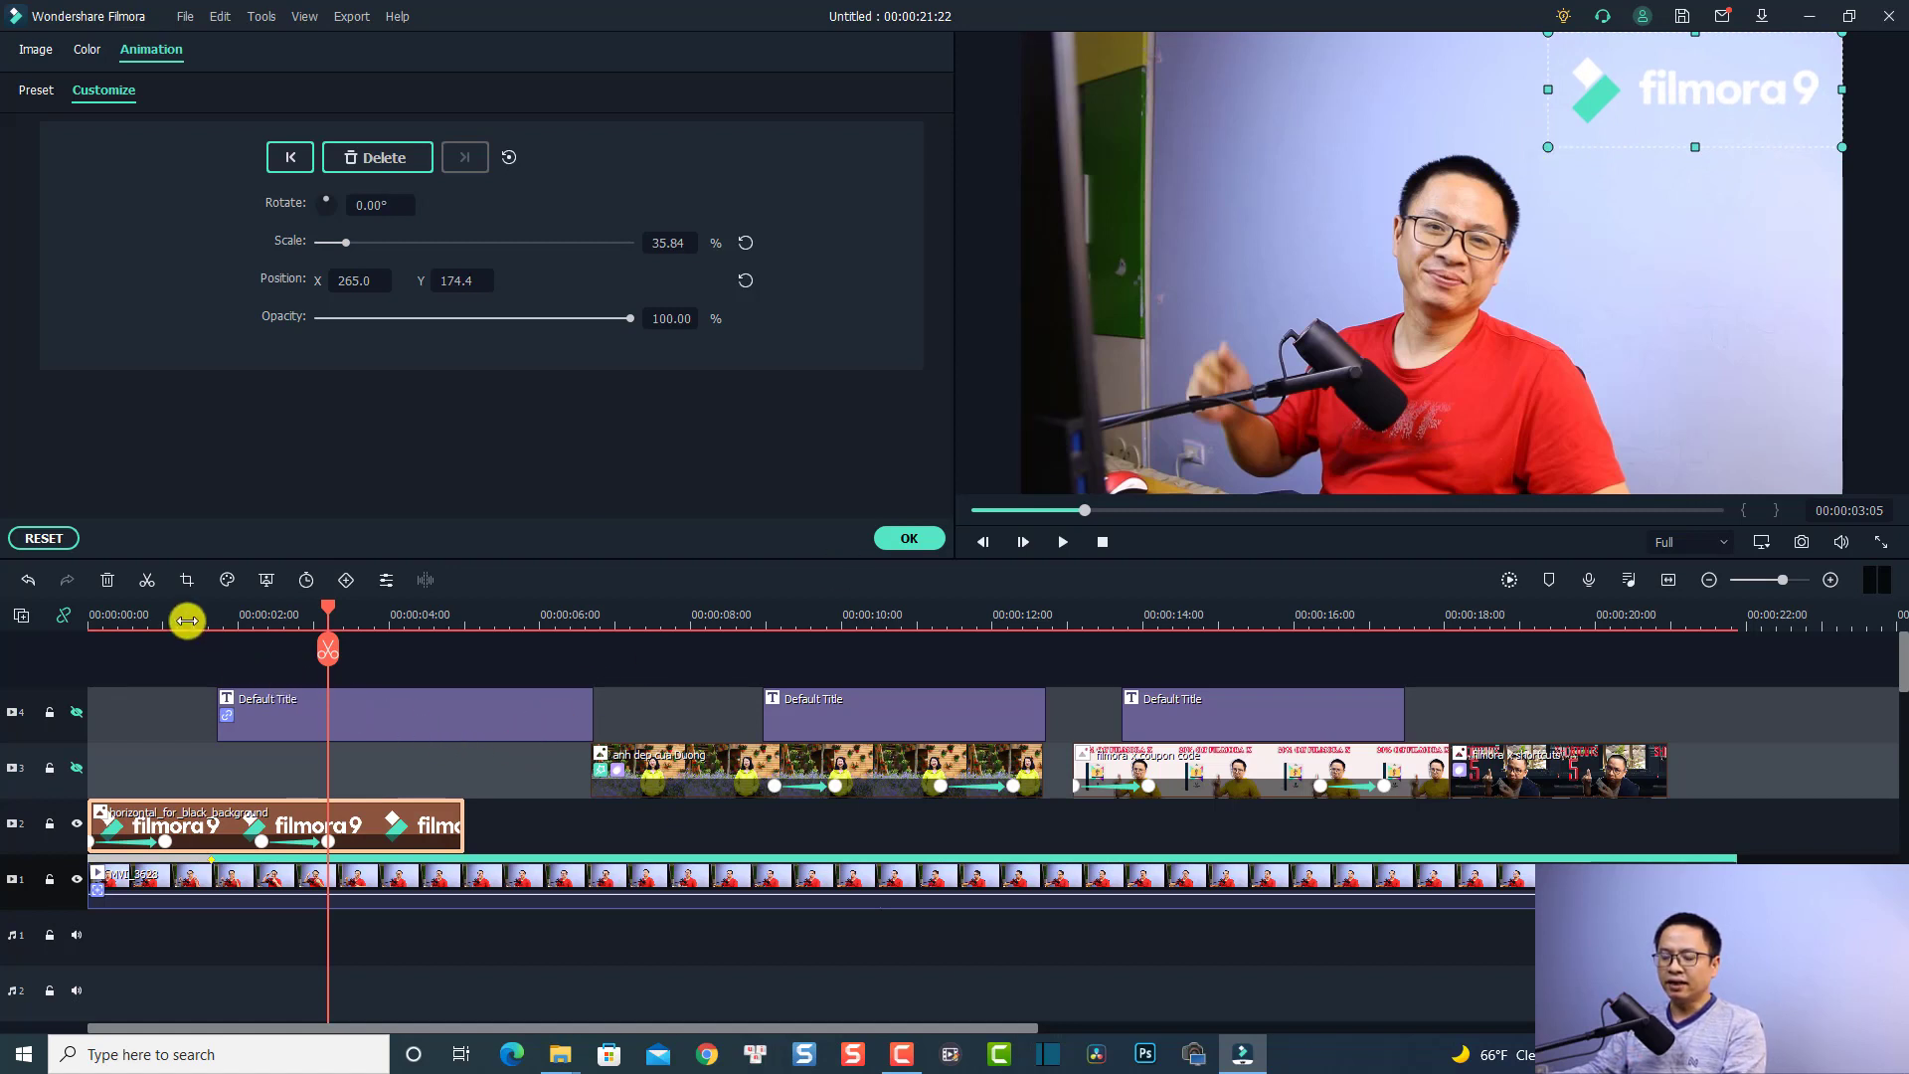
click(96, 614)
click(91, 615)
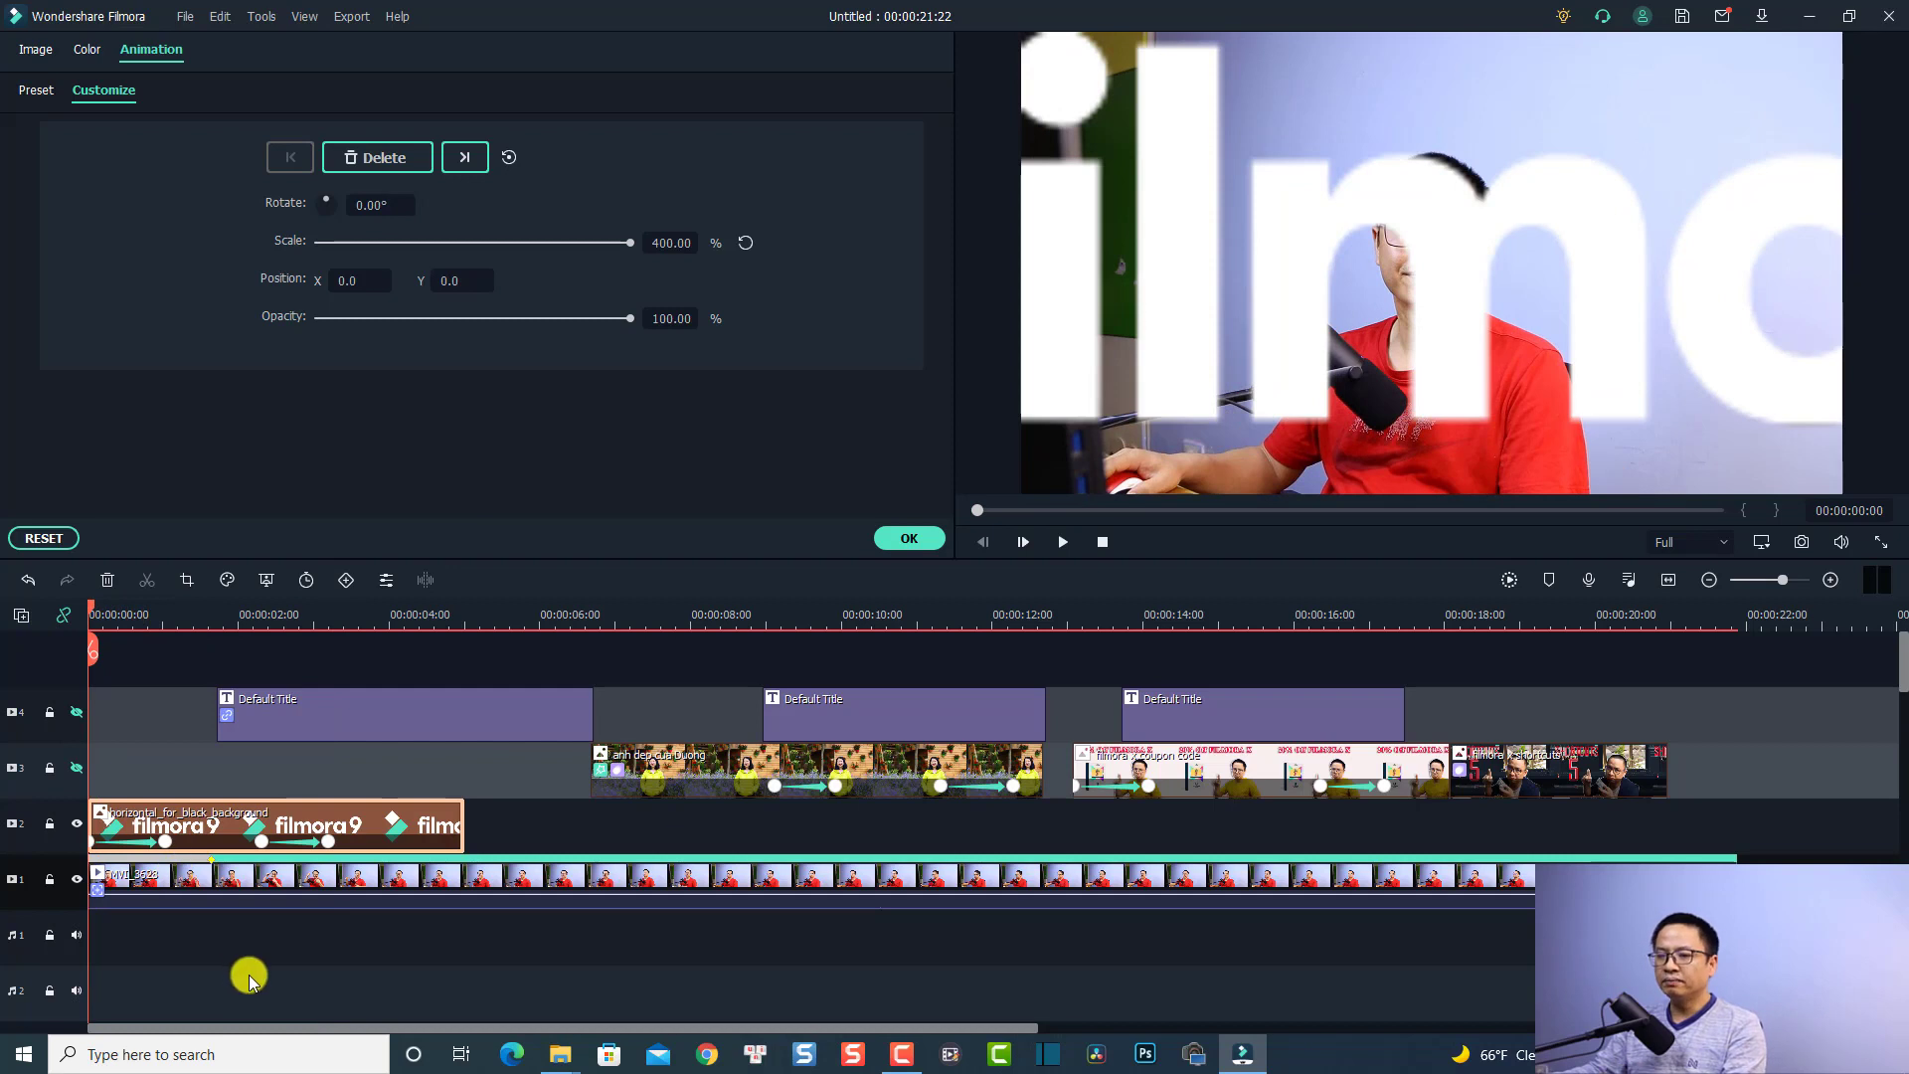
key(space)
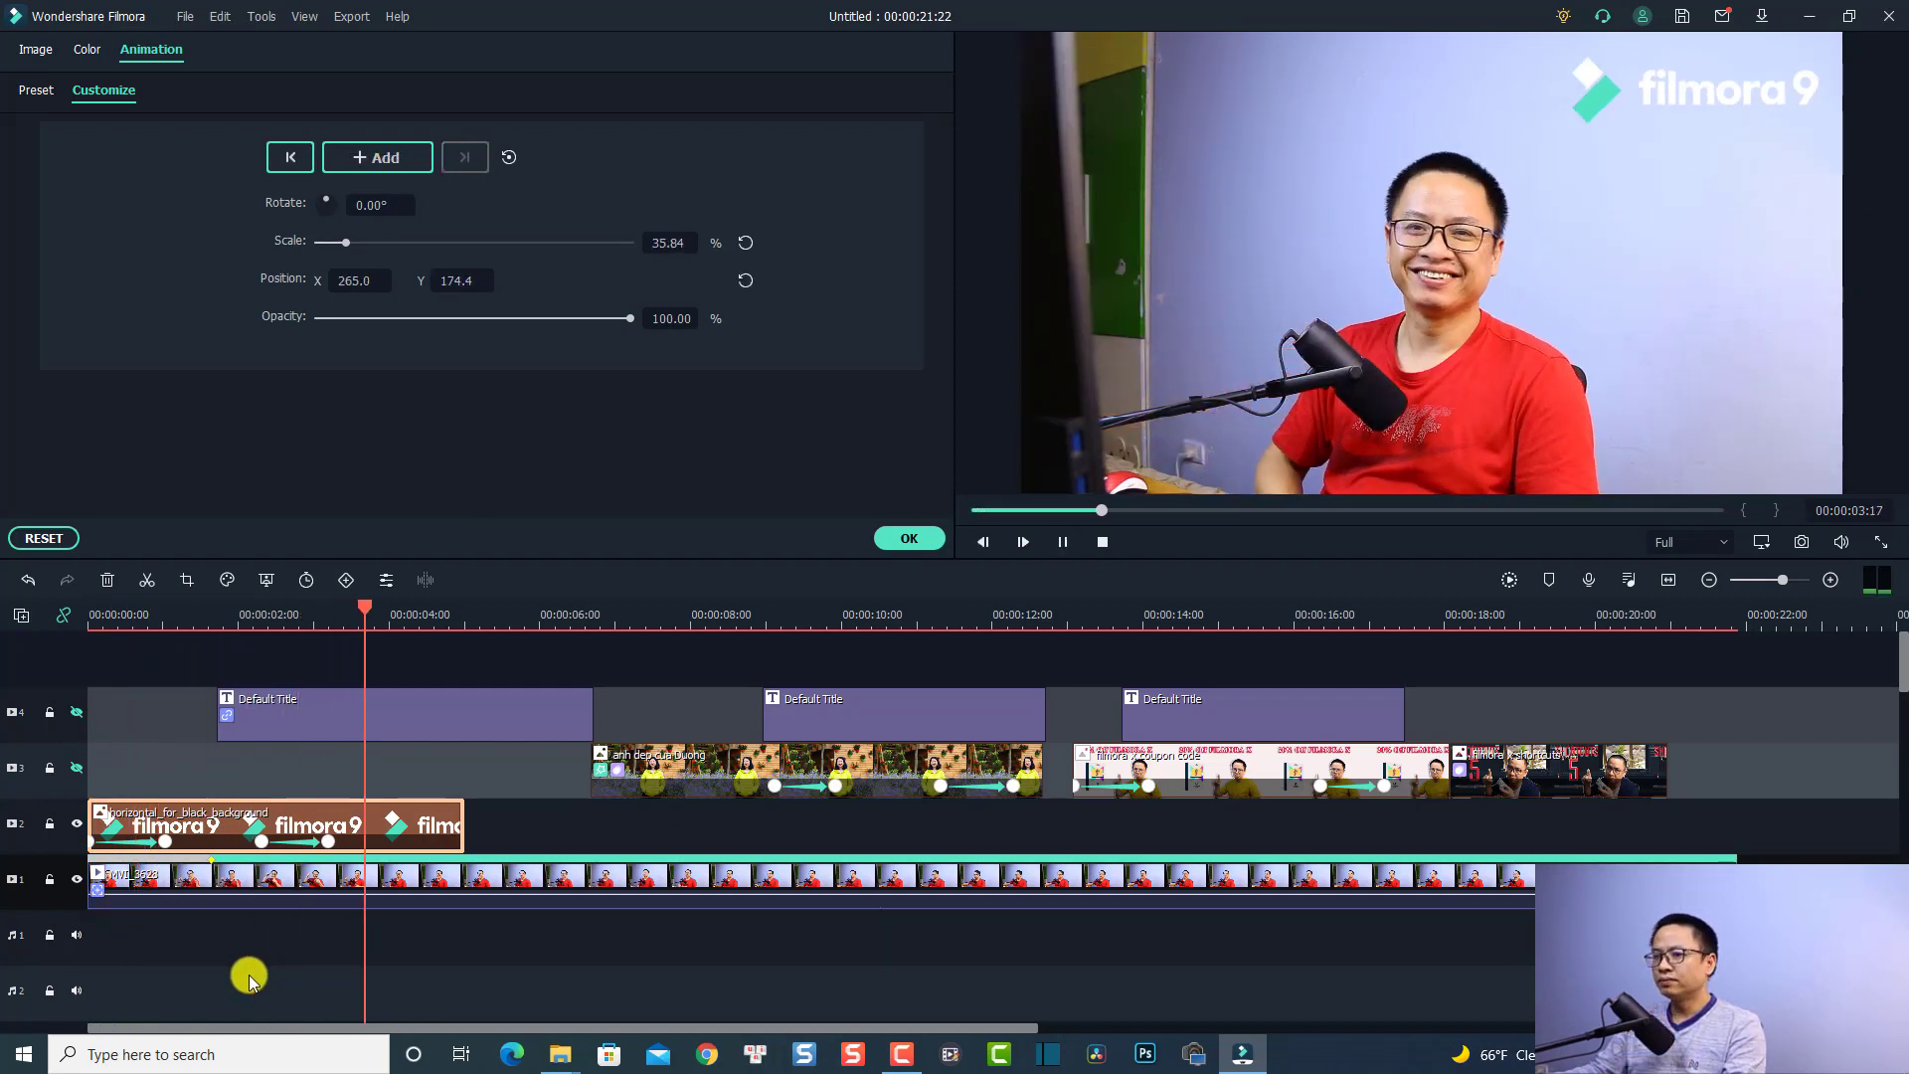
key(space)
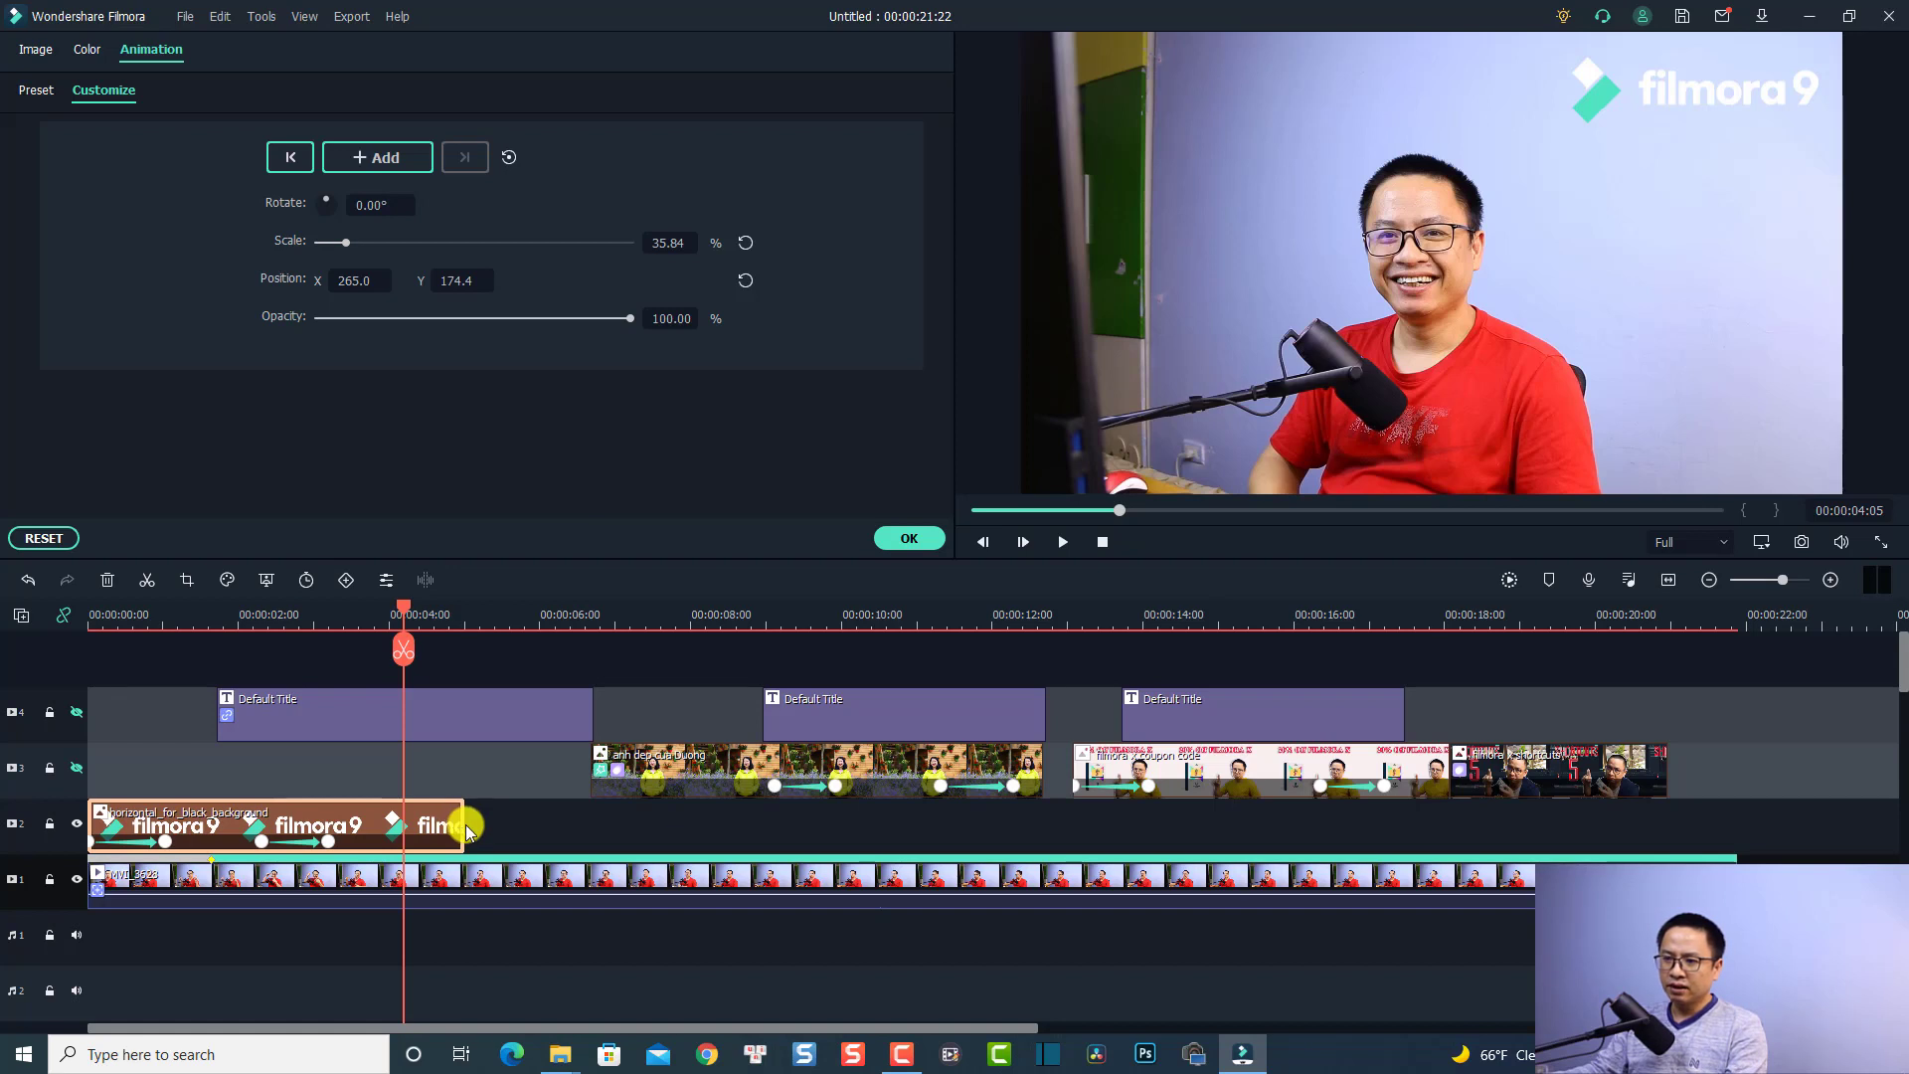
Extend the track 2 logo clip to the timeline's end and check it at 00:13:12
drag(463, 832, 1733, 810)
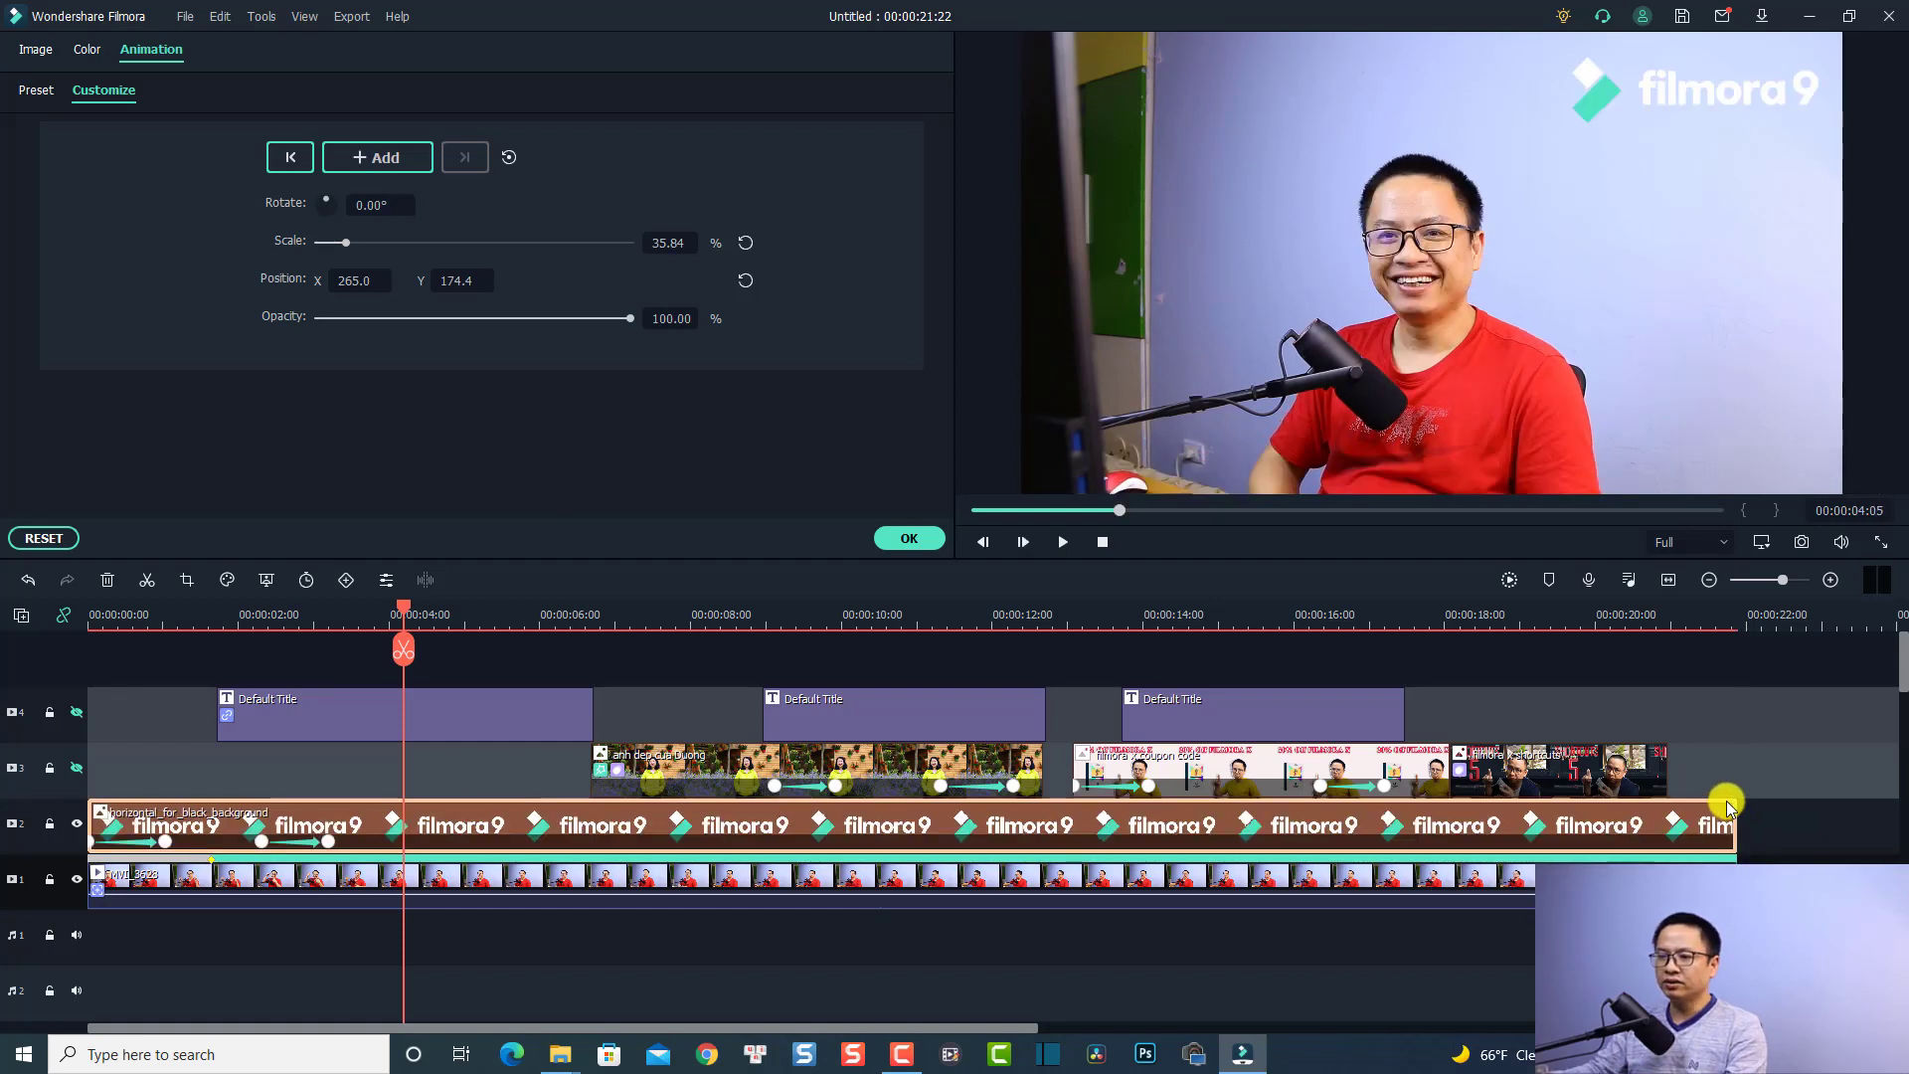
click(1102, 625)
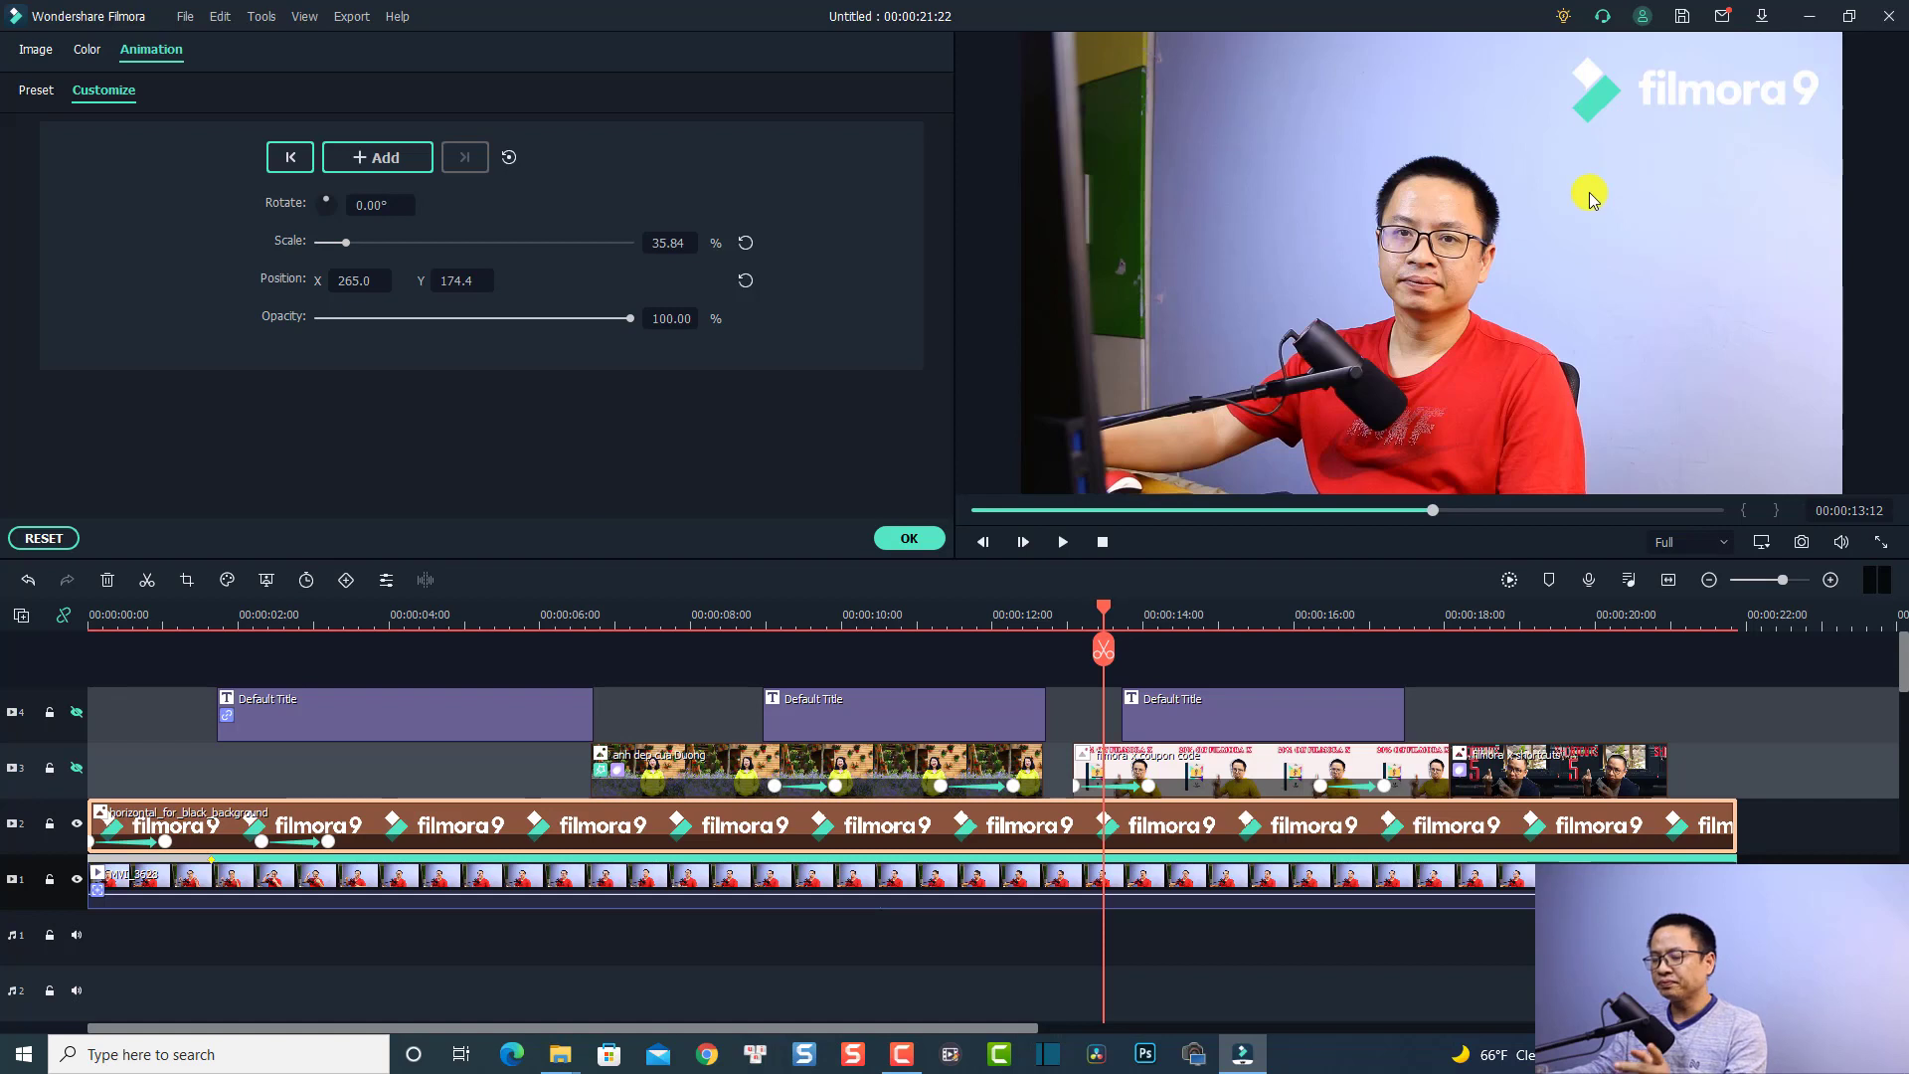
Select the woman's photo clip on track 3 so its Scale 100% shows in Animation settings
click(618, 621)
click(666, 754)
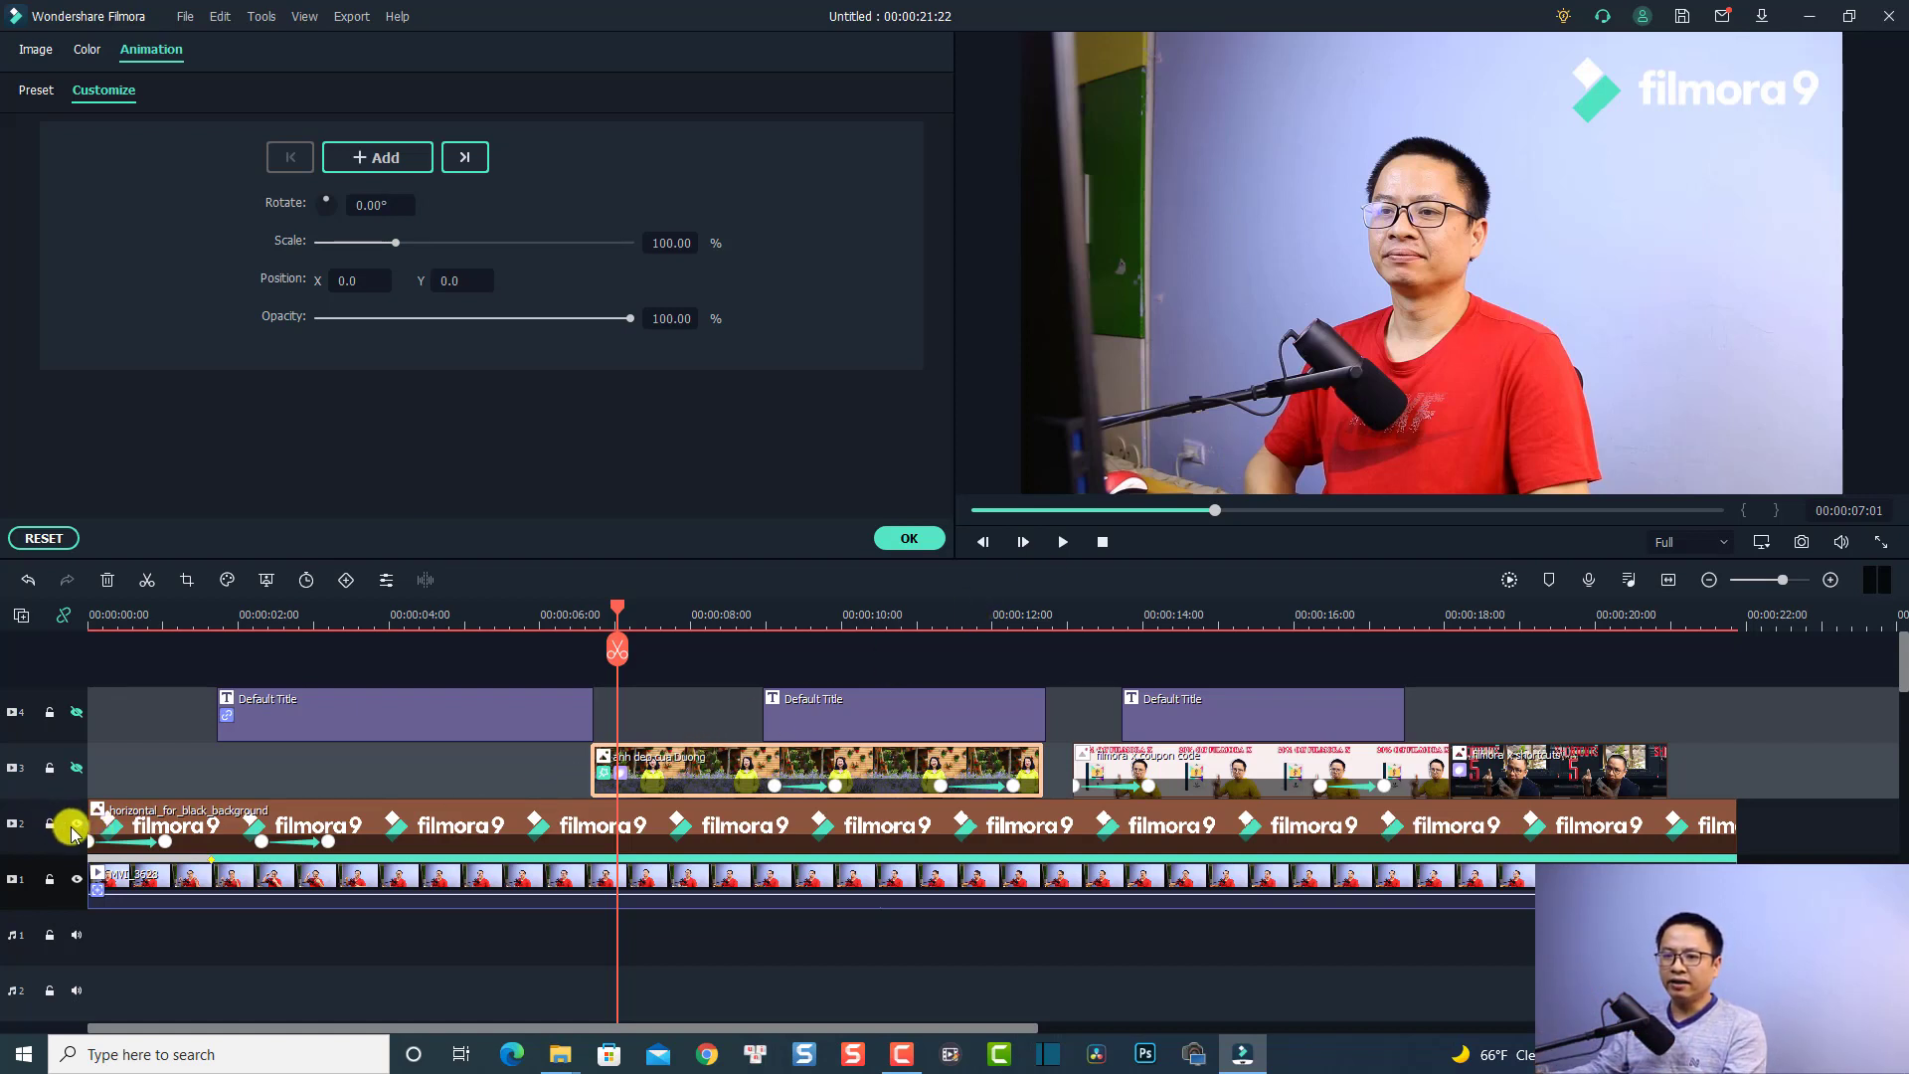
Unhide track 3, review the rotating photo from 6 to 11 seconds, then delete the photo clip
click(77, 768)
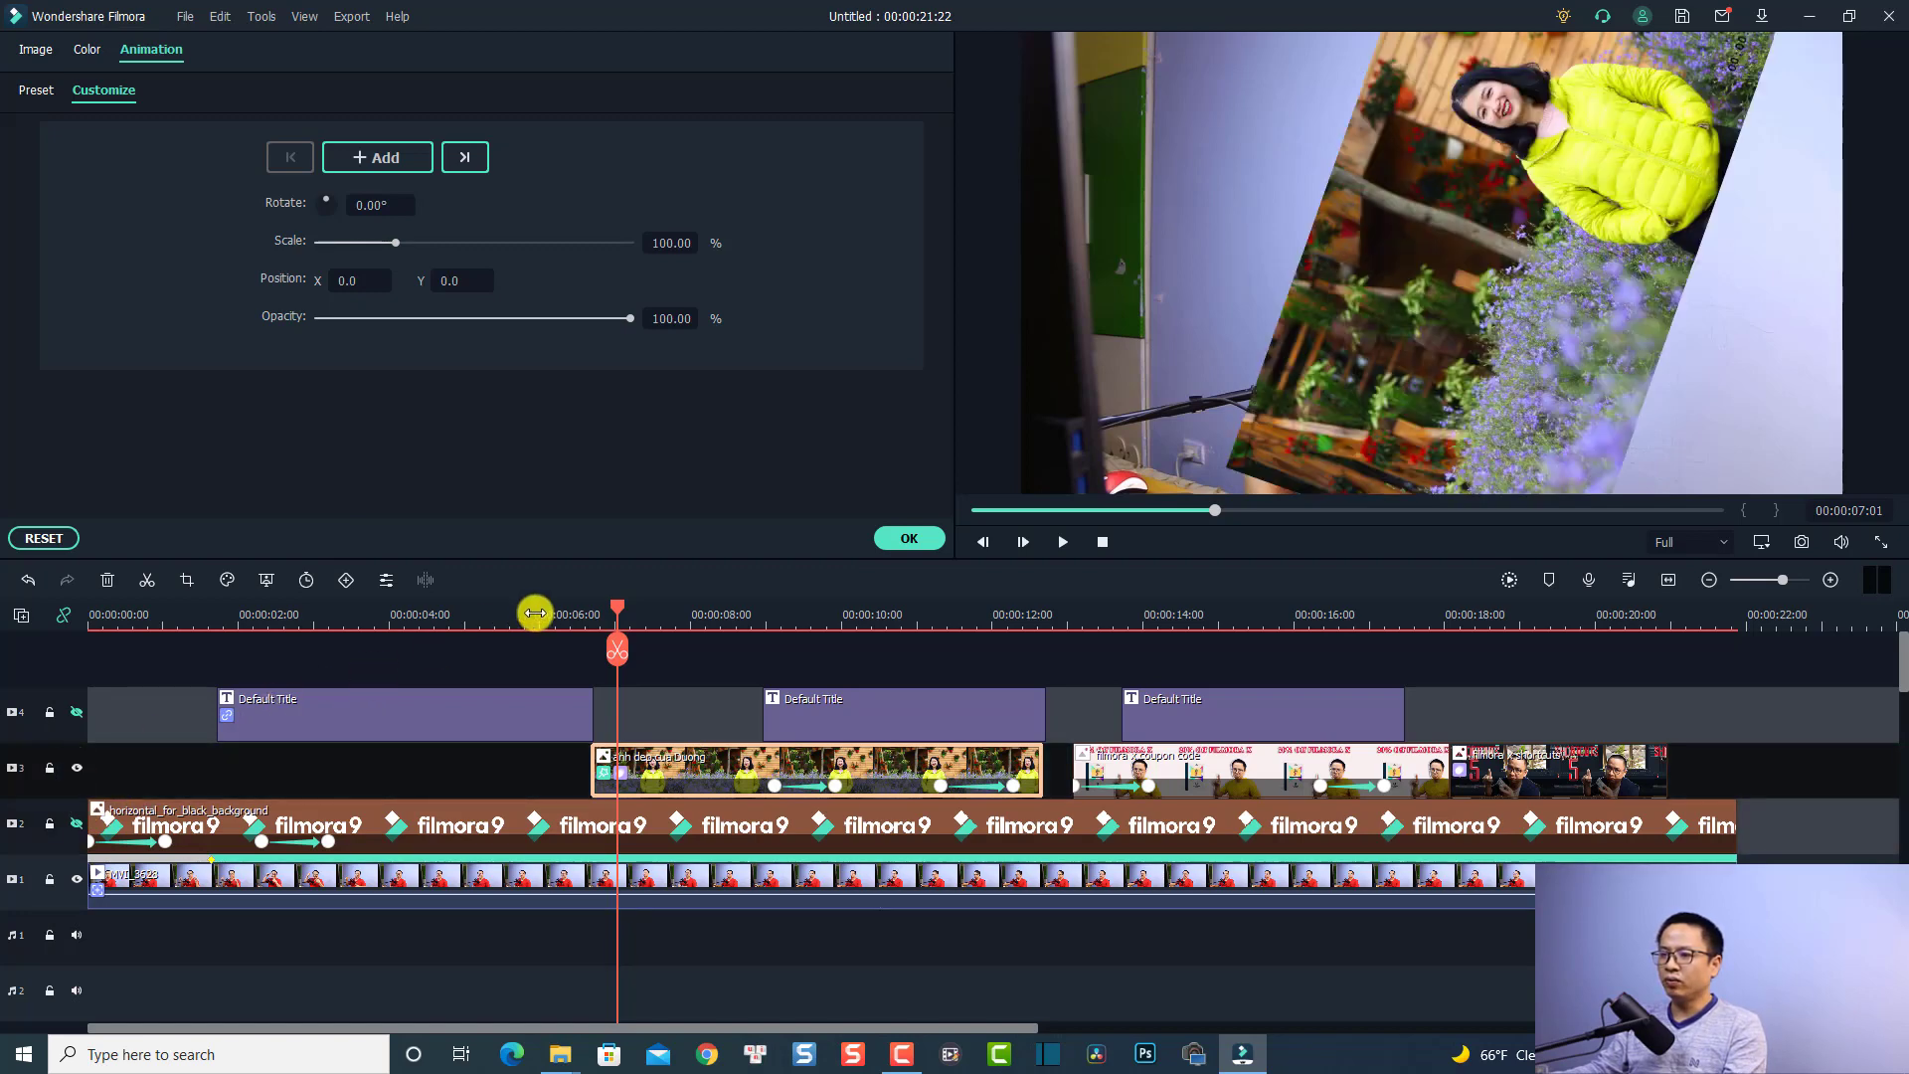
click(541, 612)
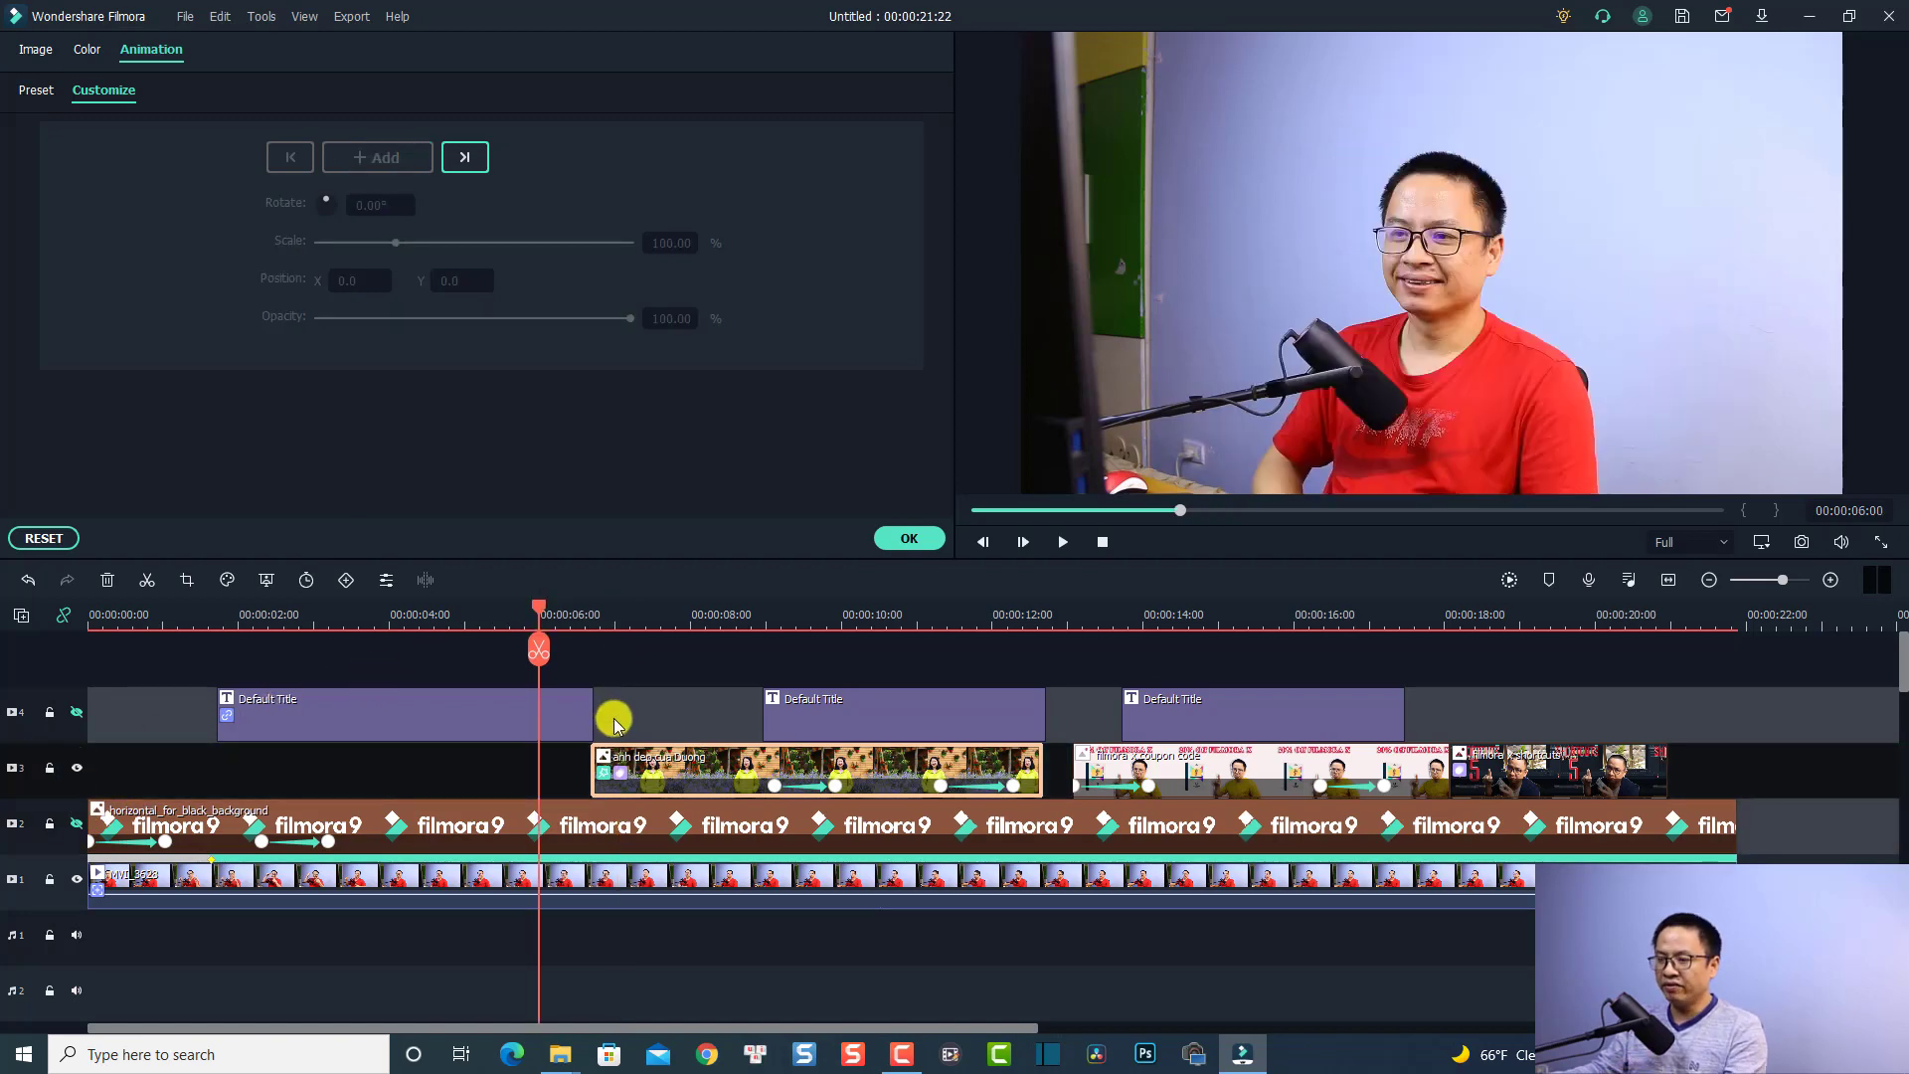
key(space)
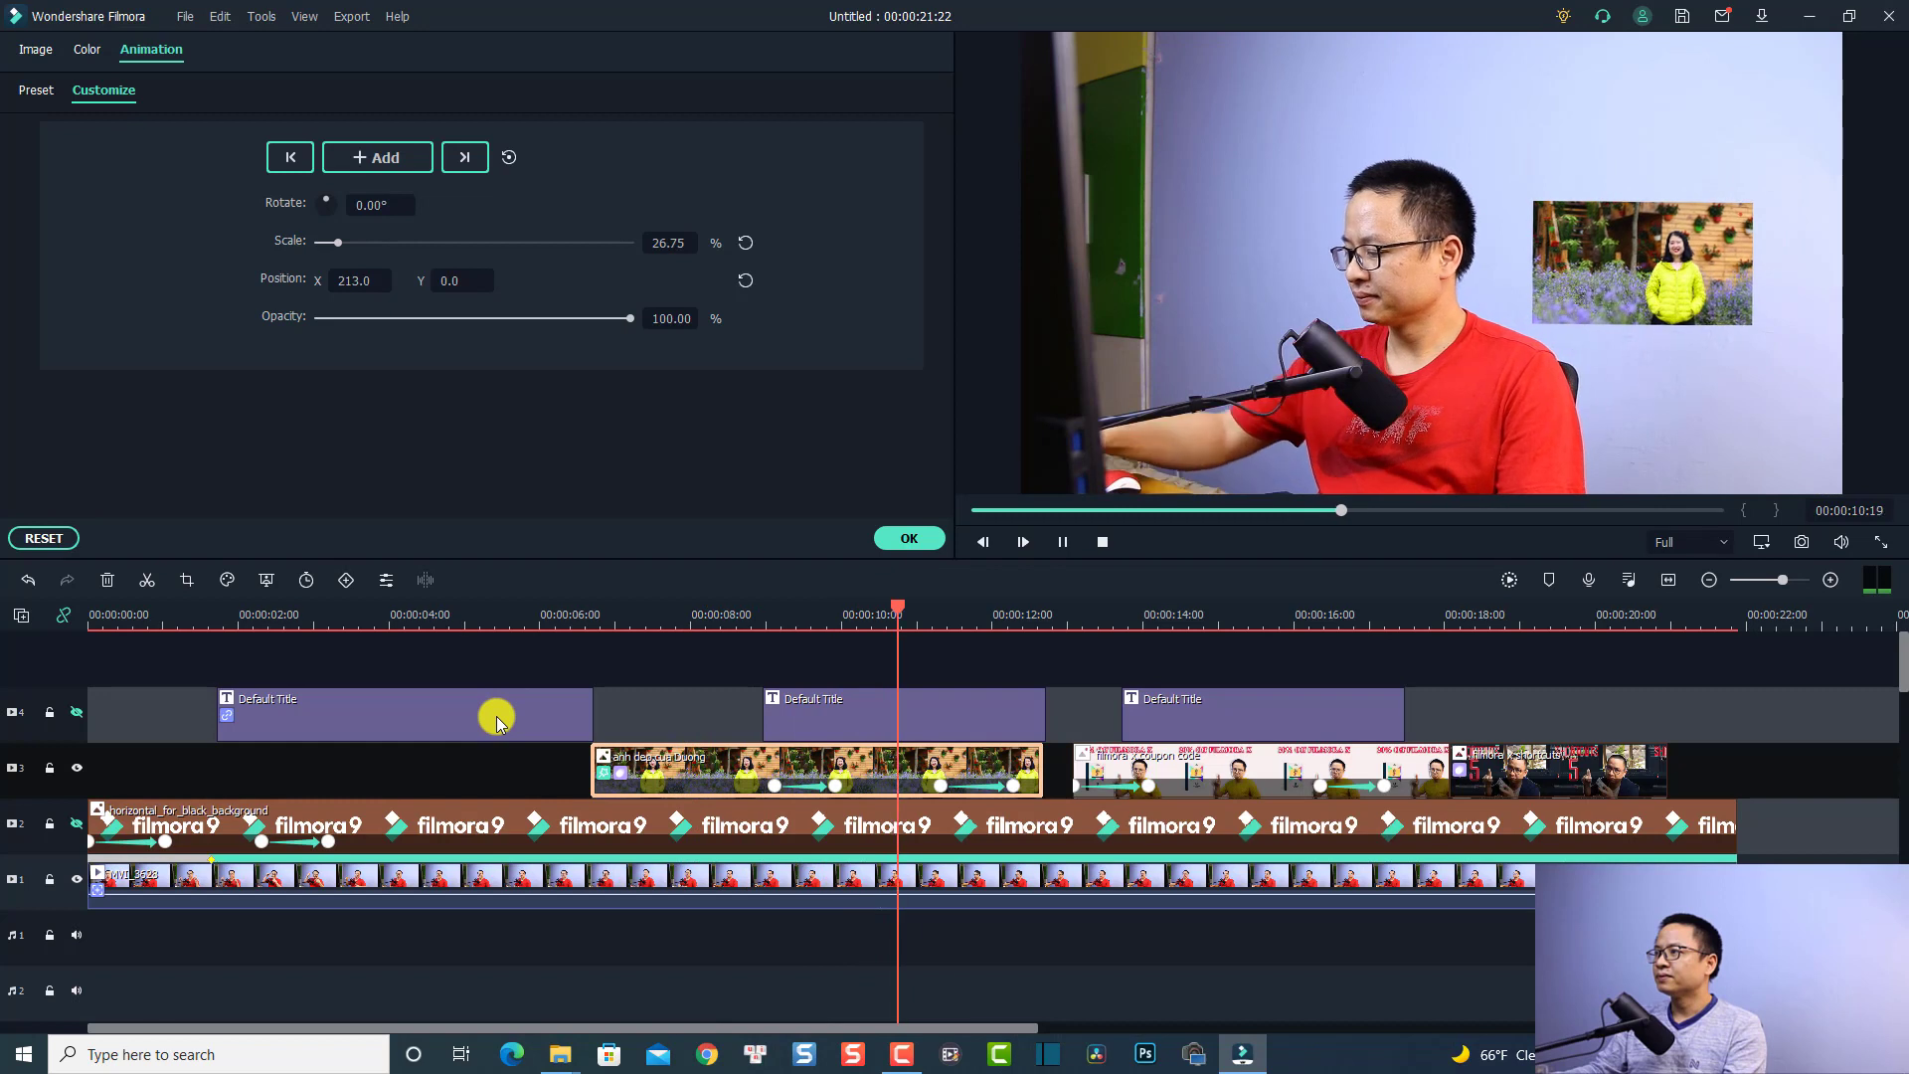
key(space)
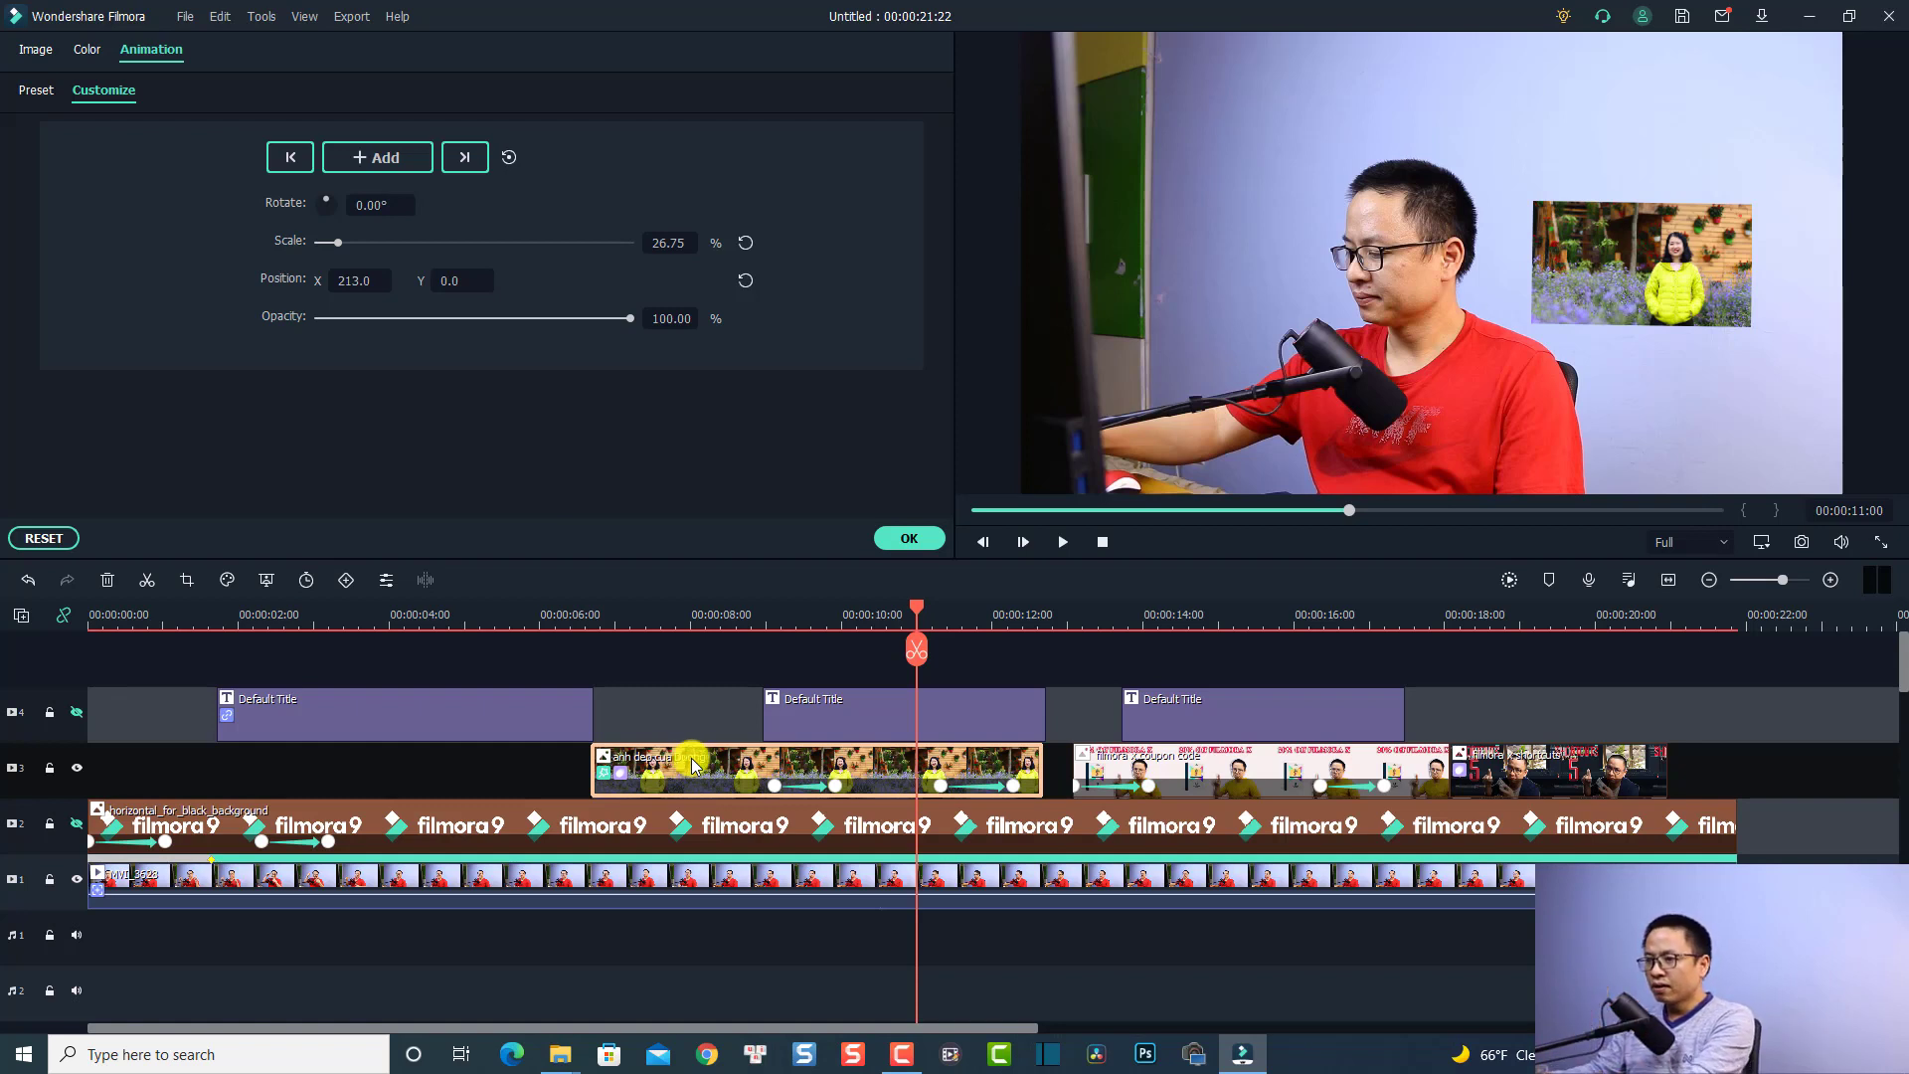
key(Delete)
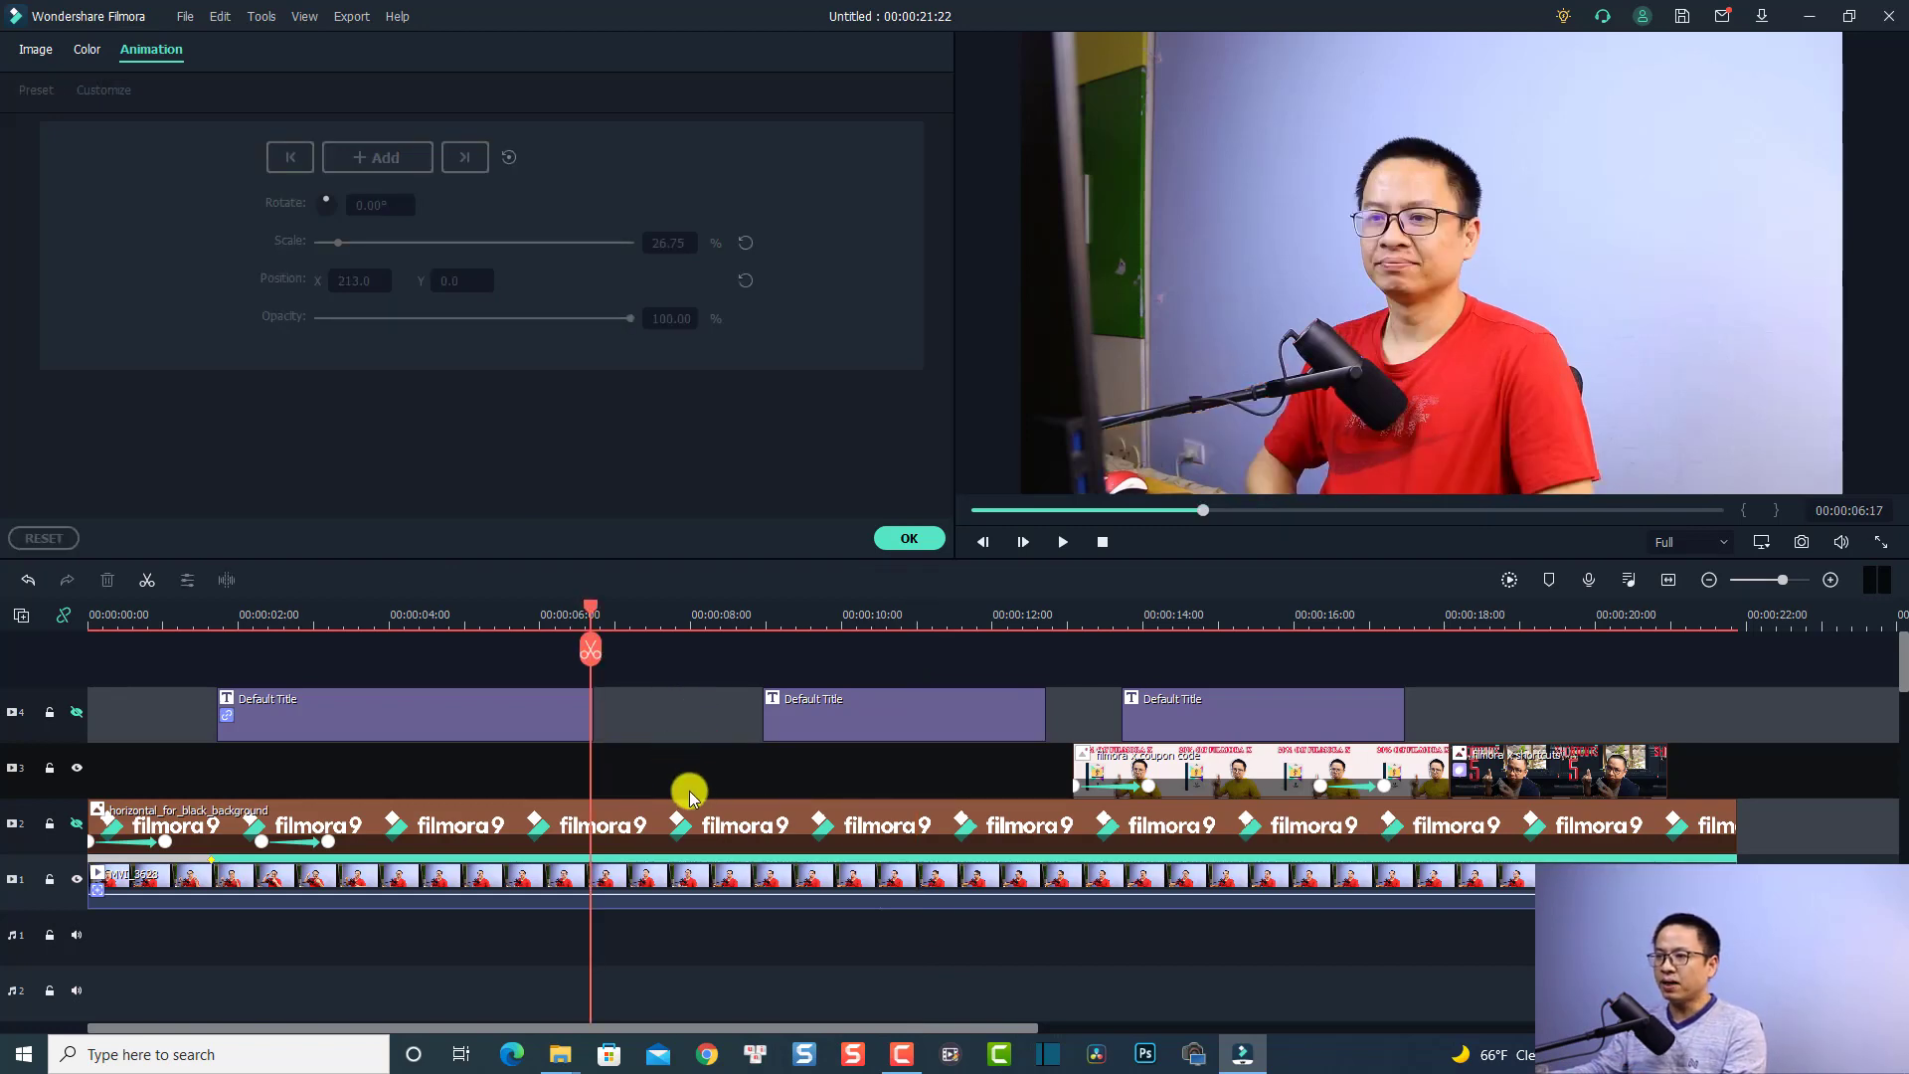
Close the animation settings and place a new copy of the woman's photo on track 3 at about 6 seconds
click(905, 542)
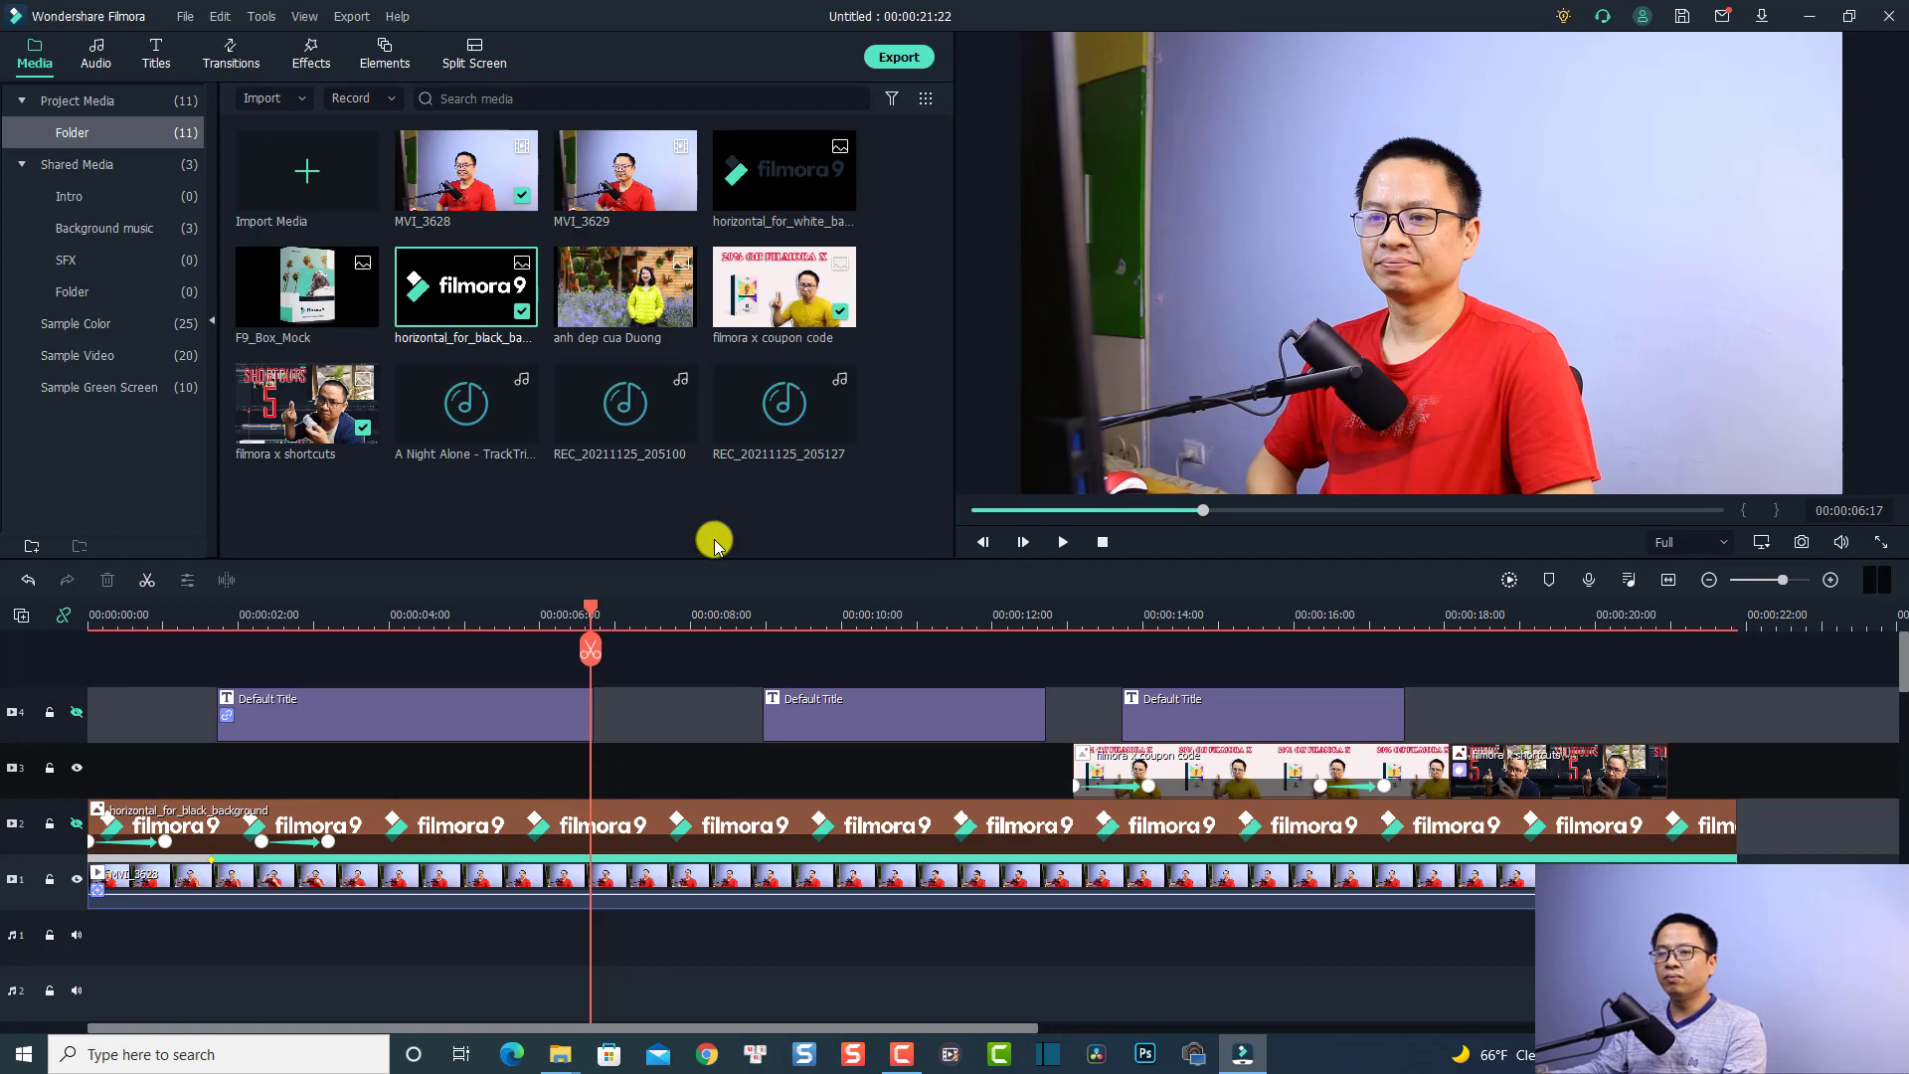
double_click(602, 316)
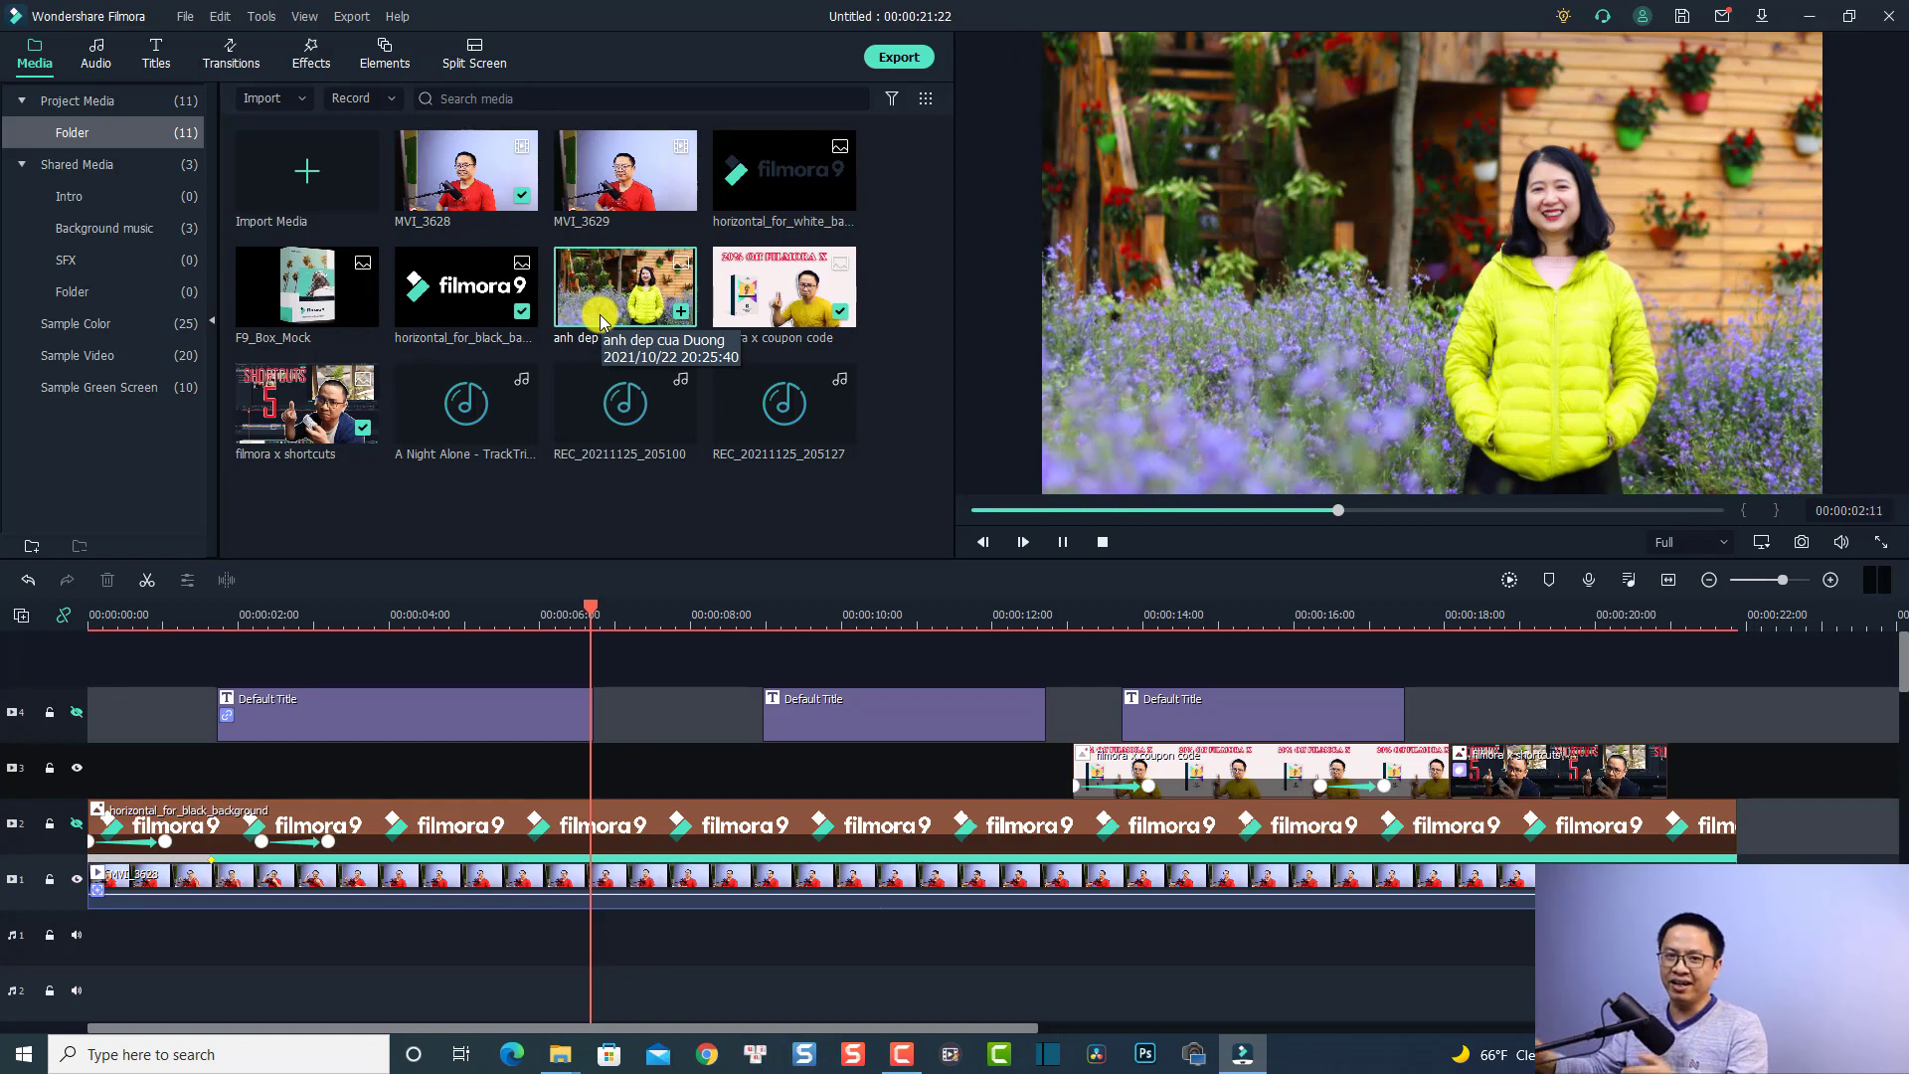
drag(599, 316, 597, 769)
click(665, 769)
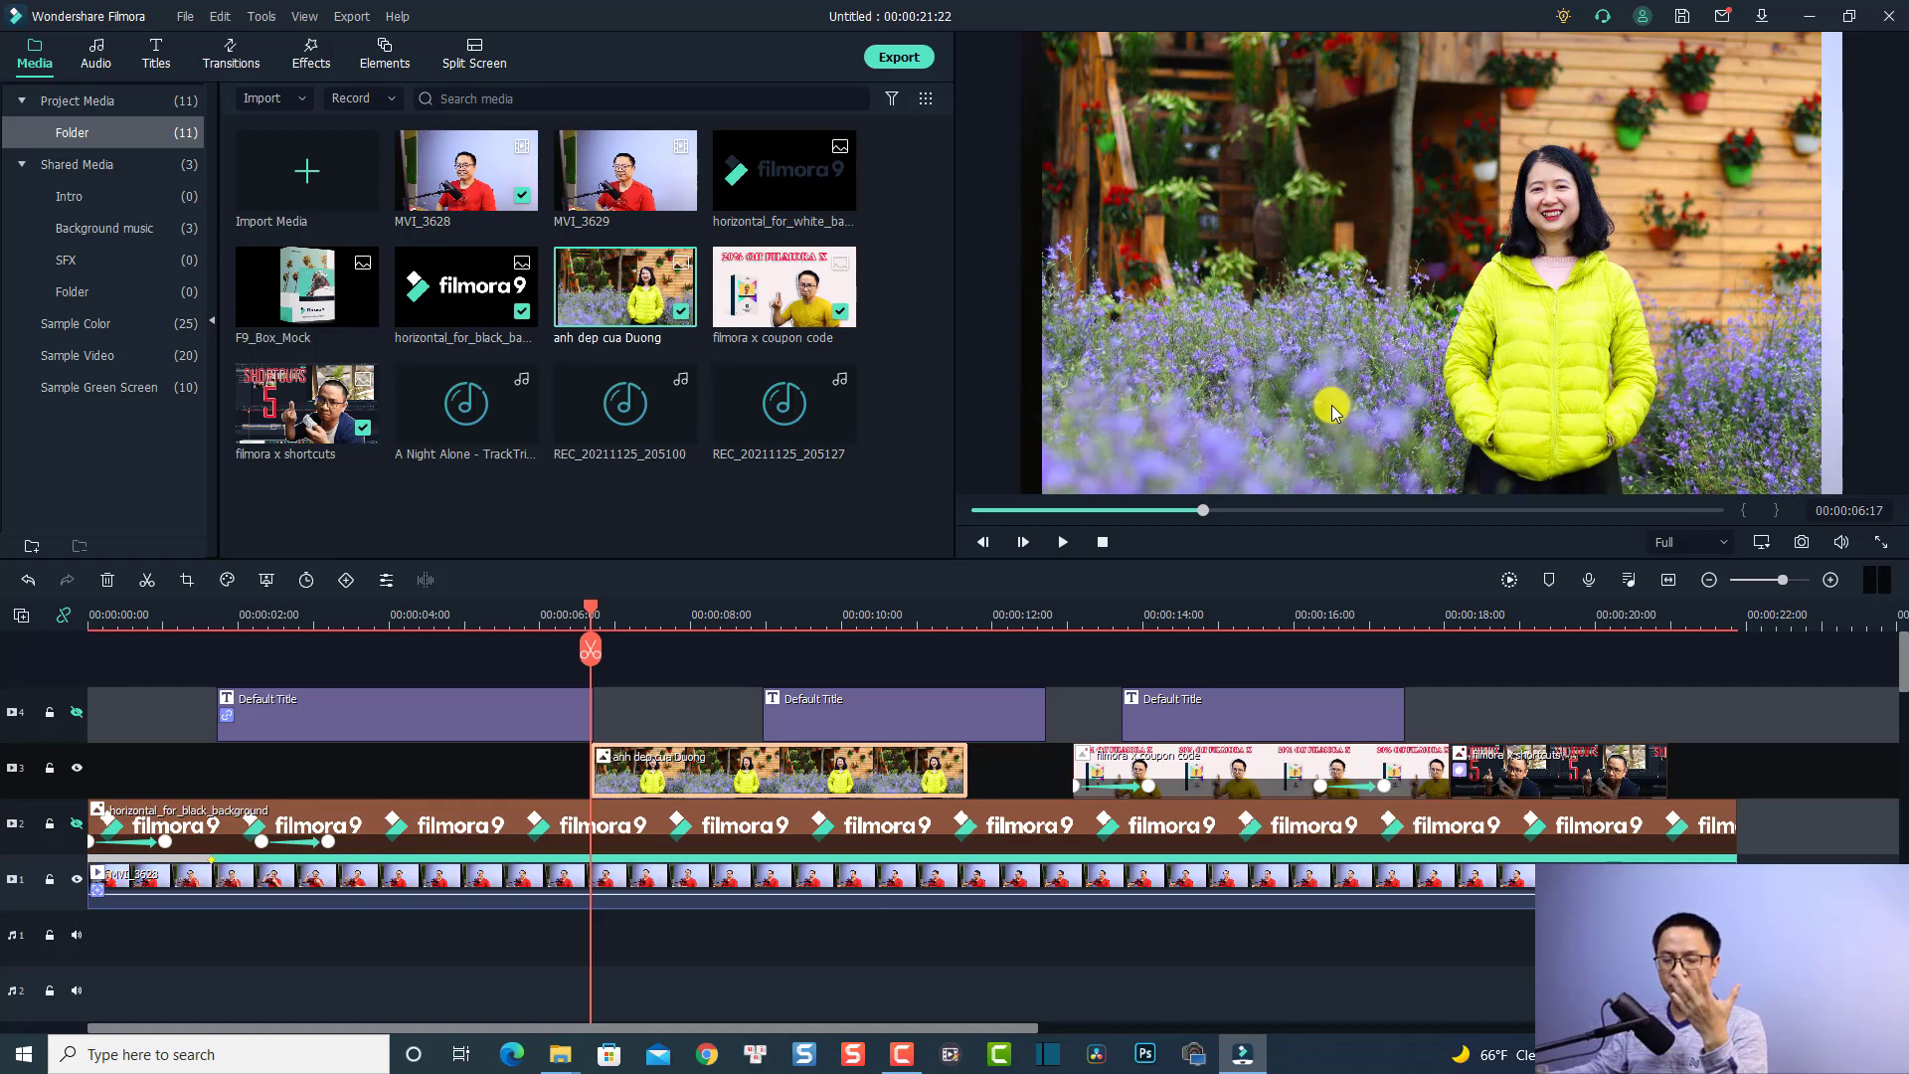
Apply Crop to Fit to the flower-field photo clip and open its editing settings
right_click(645, 778)
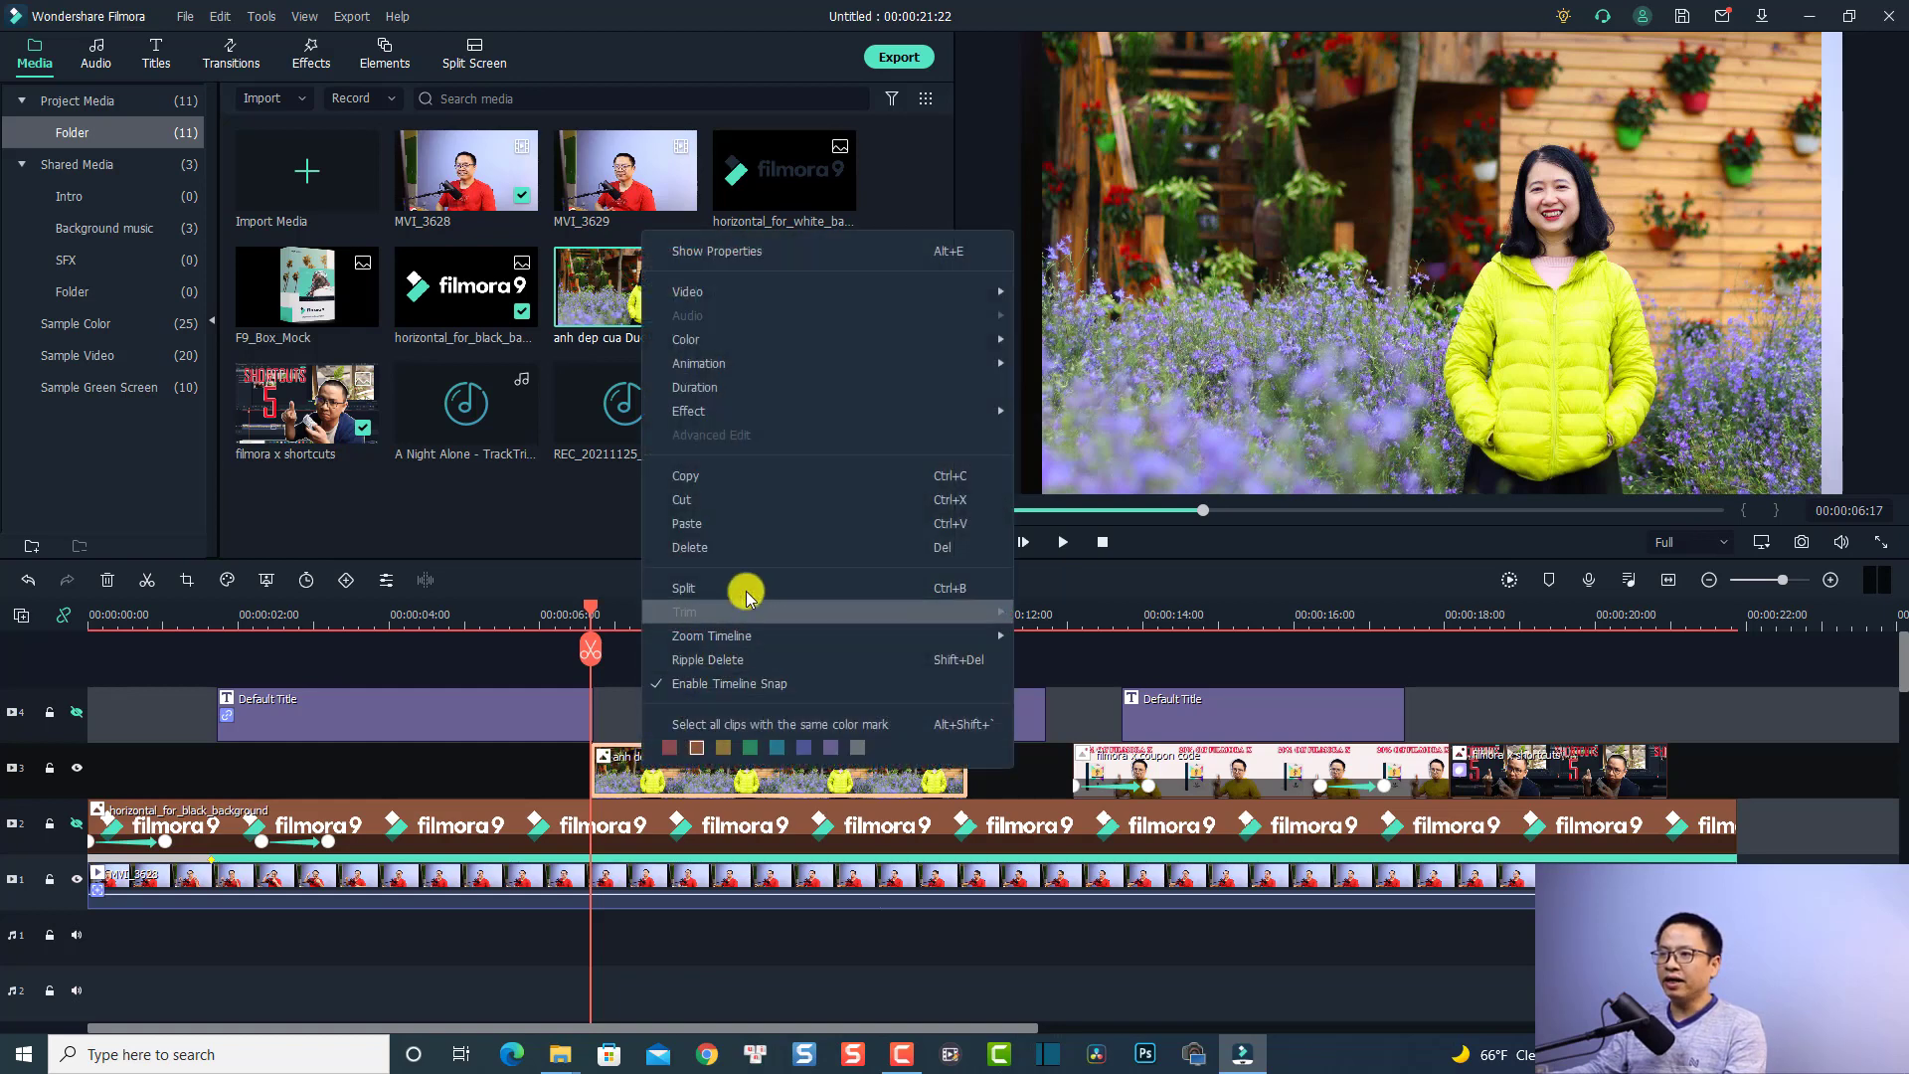
mouse_move(733, 290)
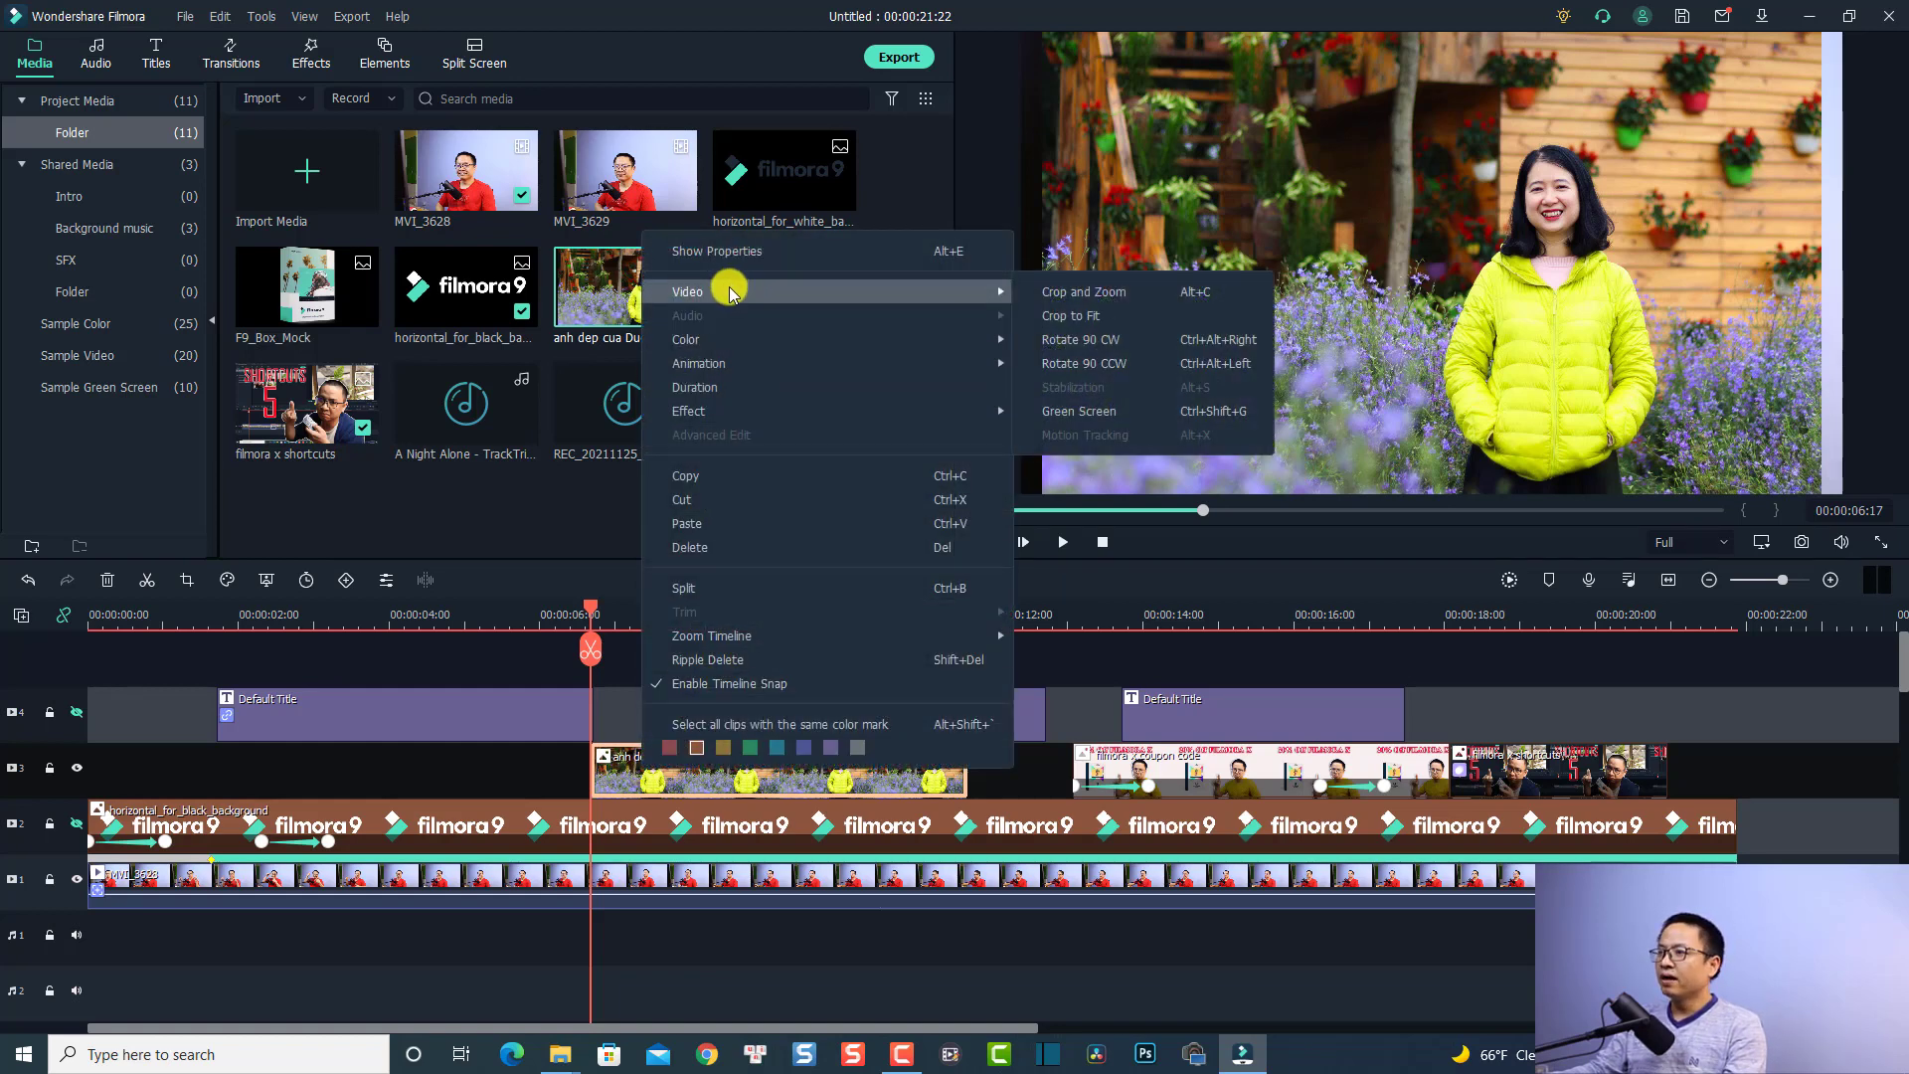
click(1065, 316)
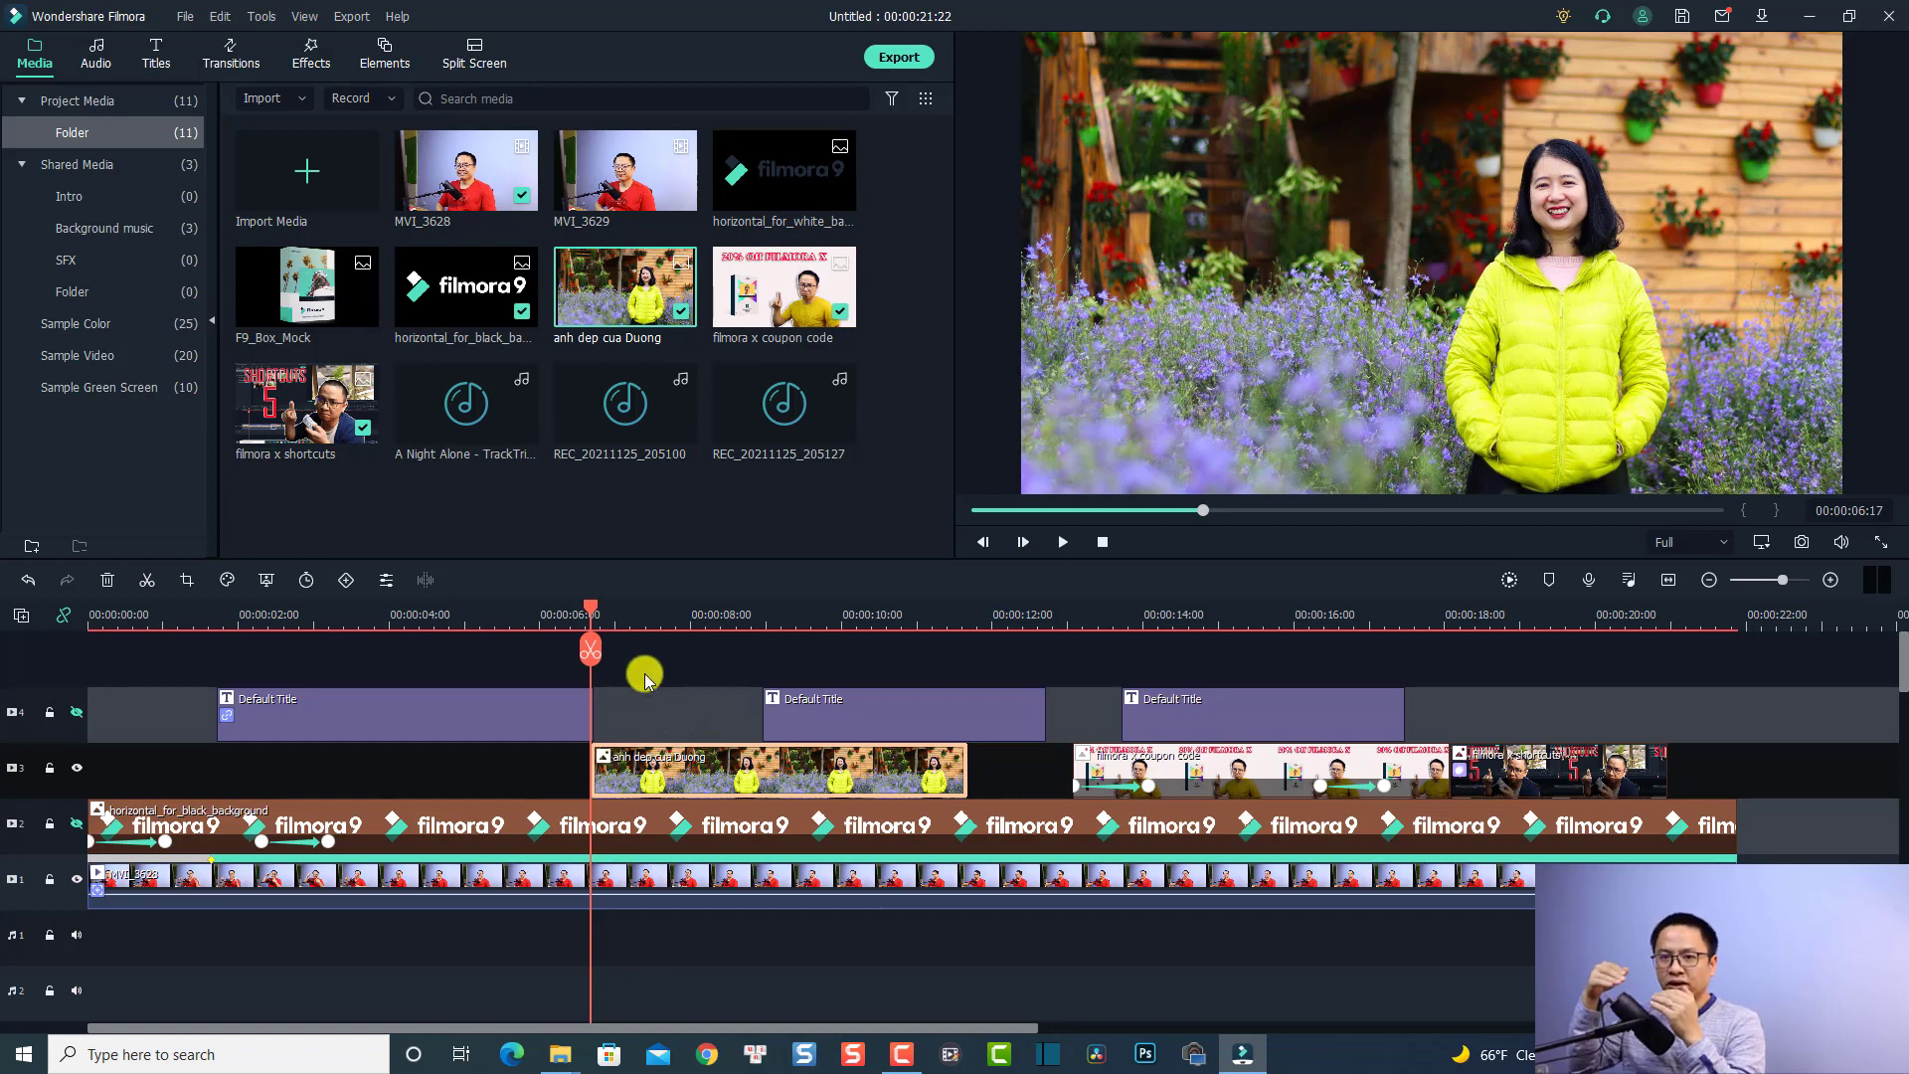
double_click(652, 775)
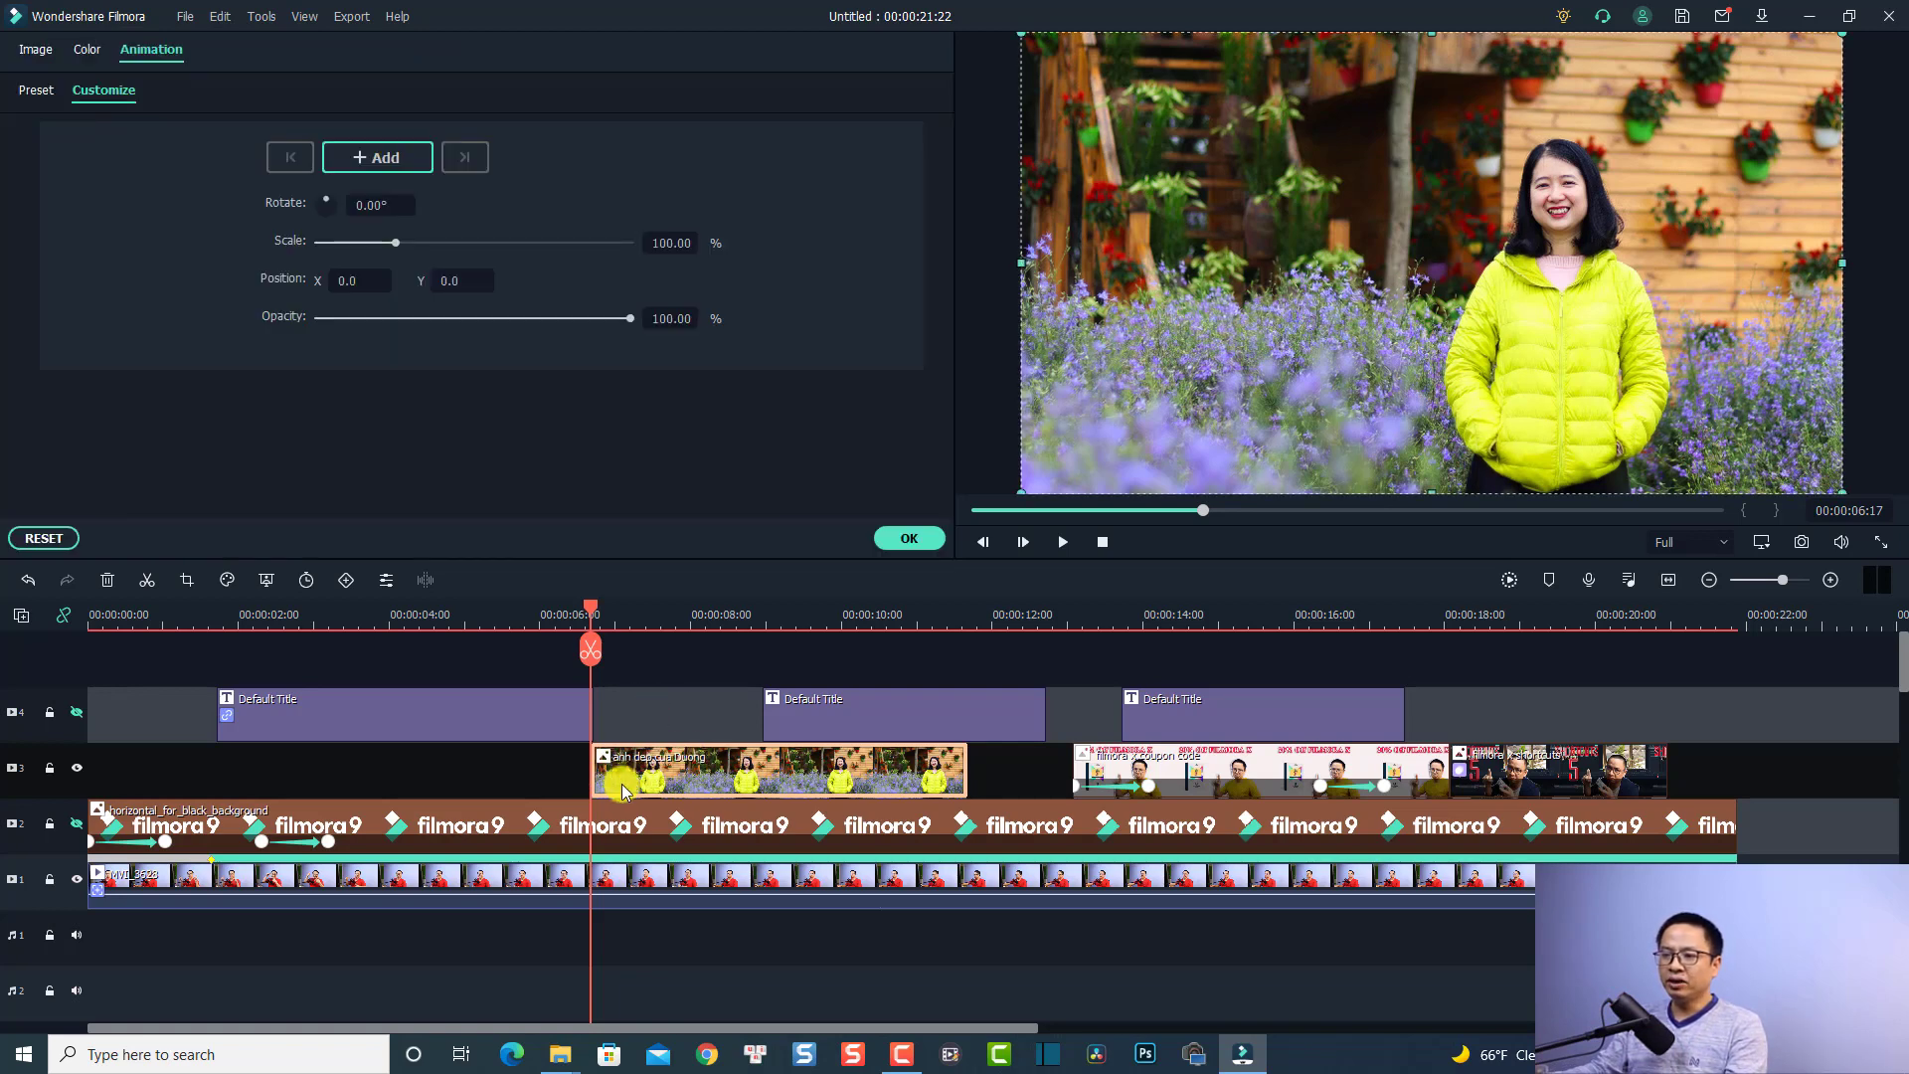
Apply the Photo Spin 4 animation preset to the photo clip and preview the spin
click(37, 92)
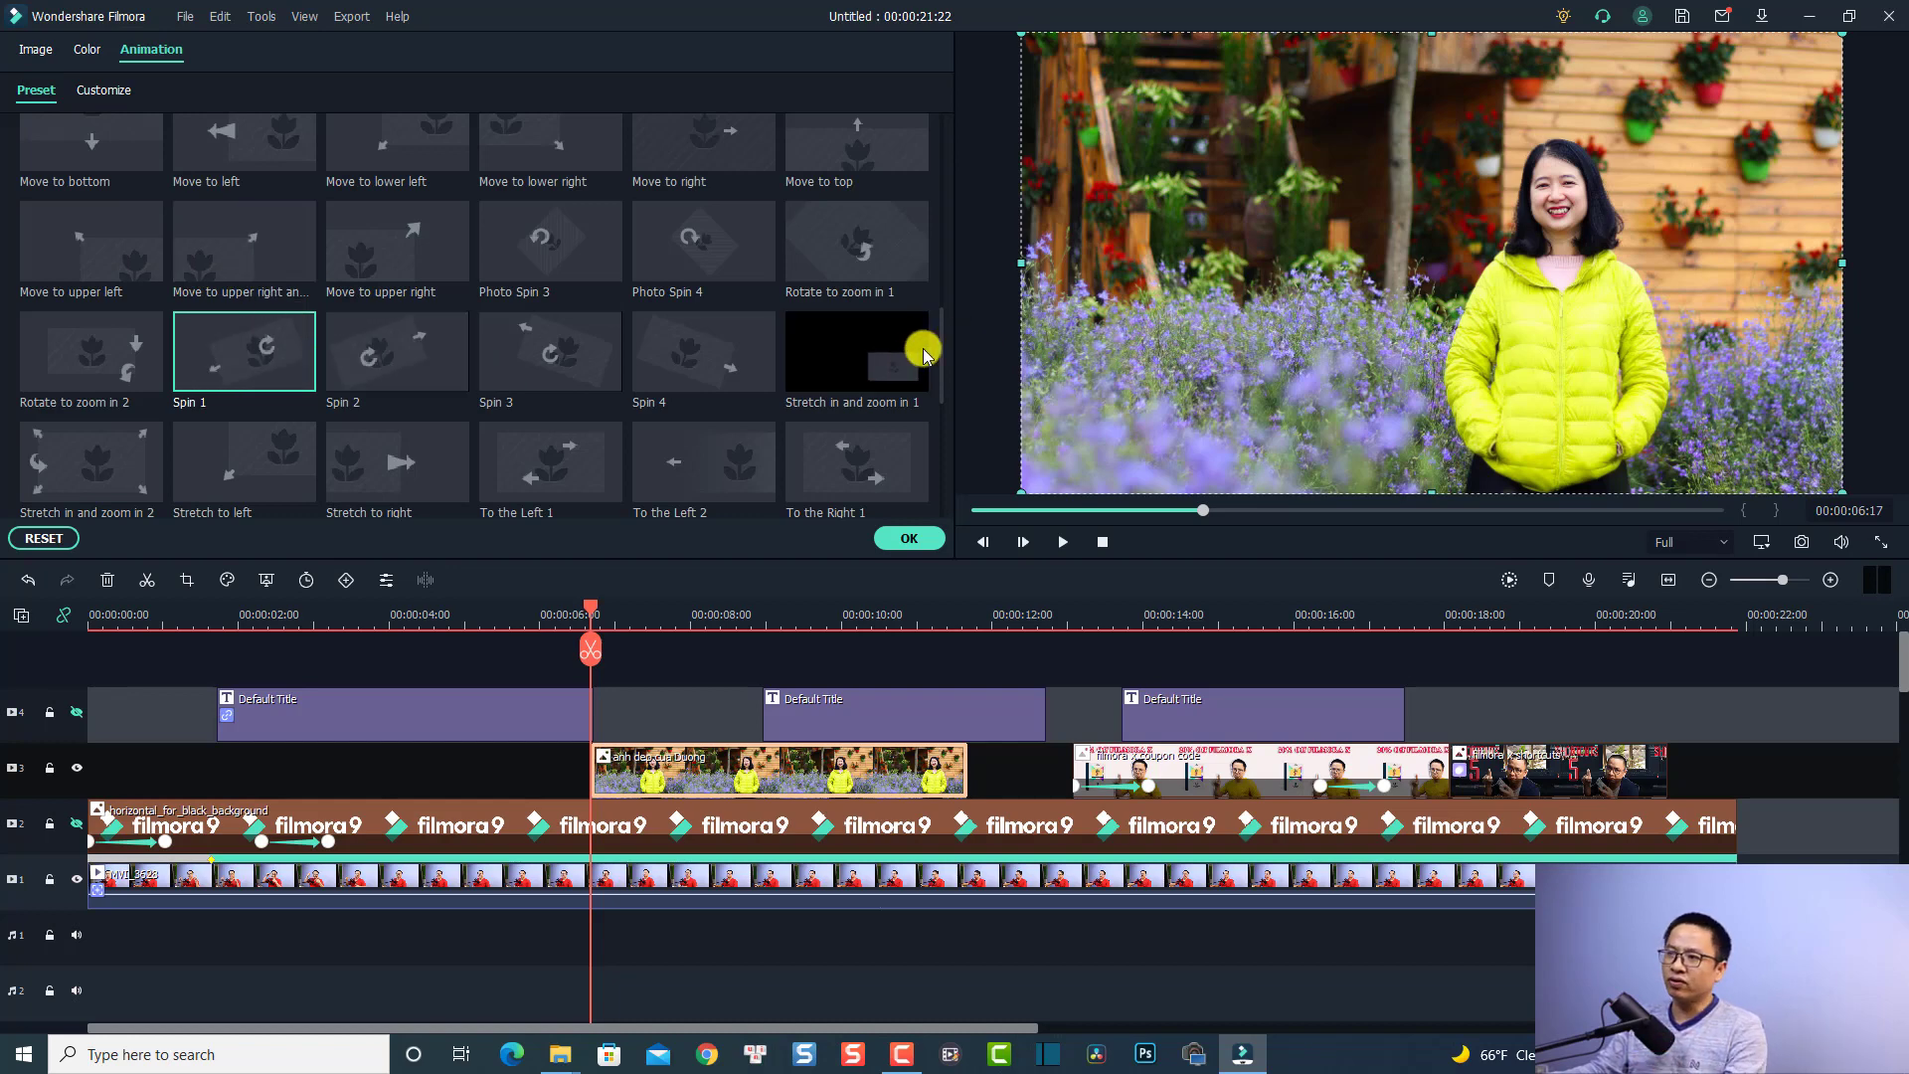
scroll(932, 351, up, 5)
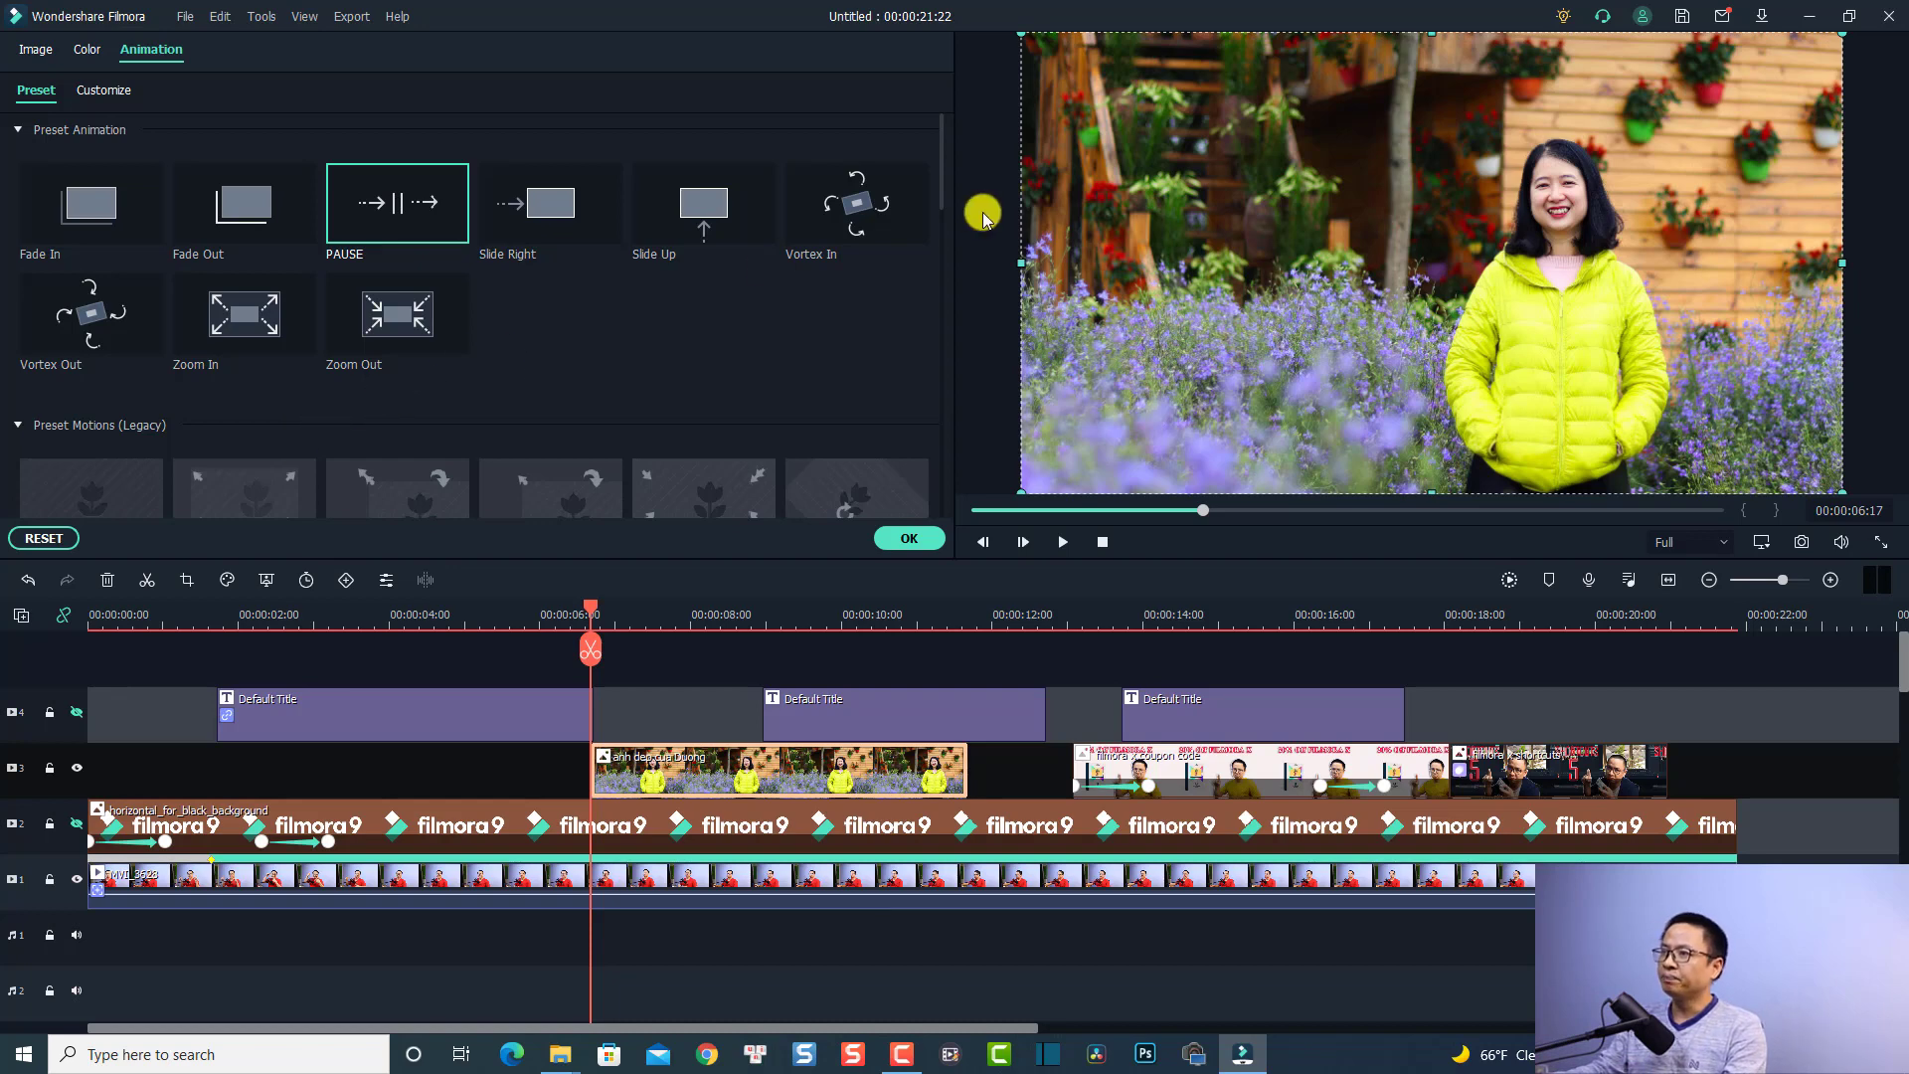
drag(943, 185, 926, 315)
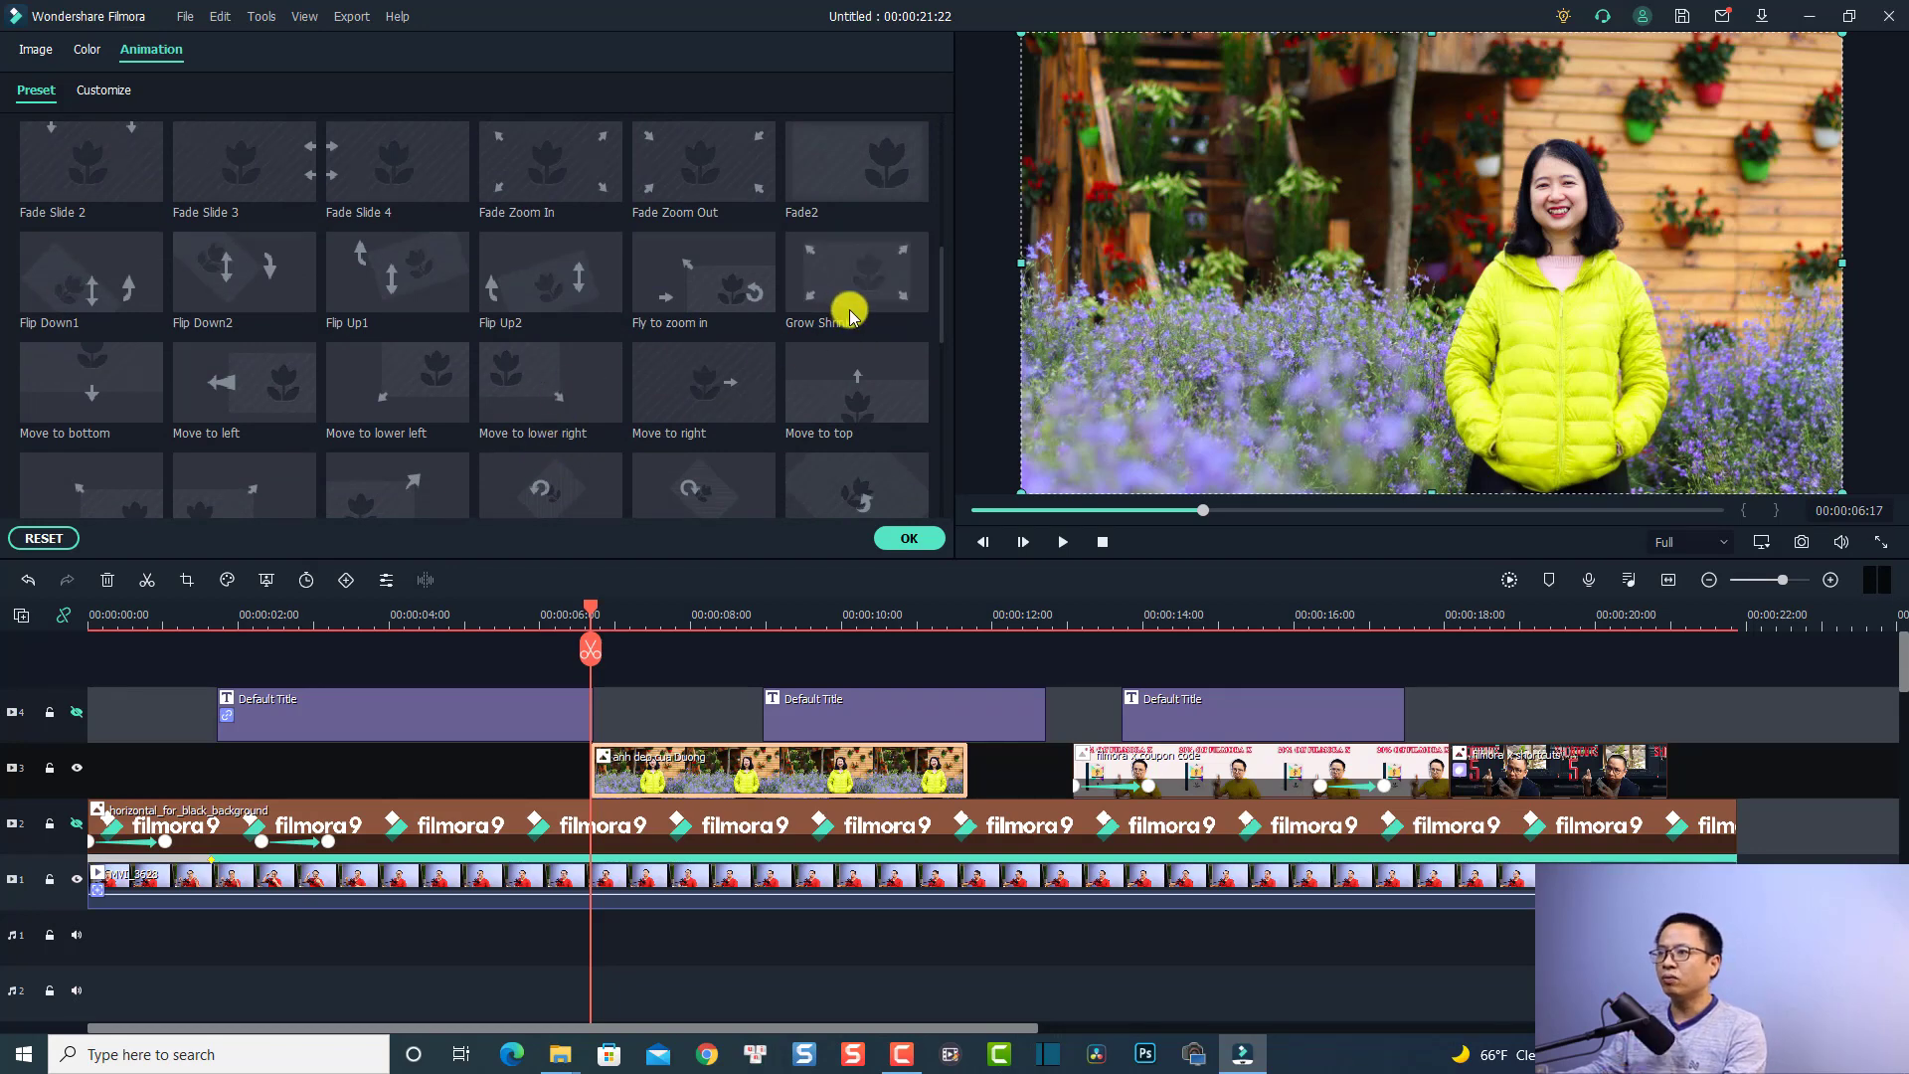
scroll(942, 308, down, 1)
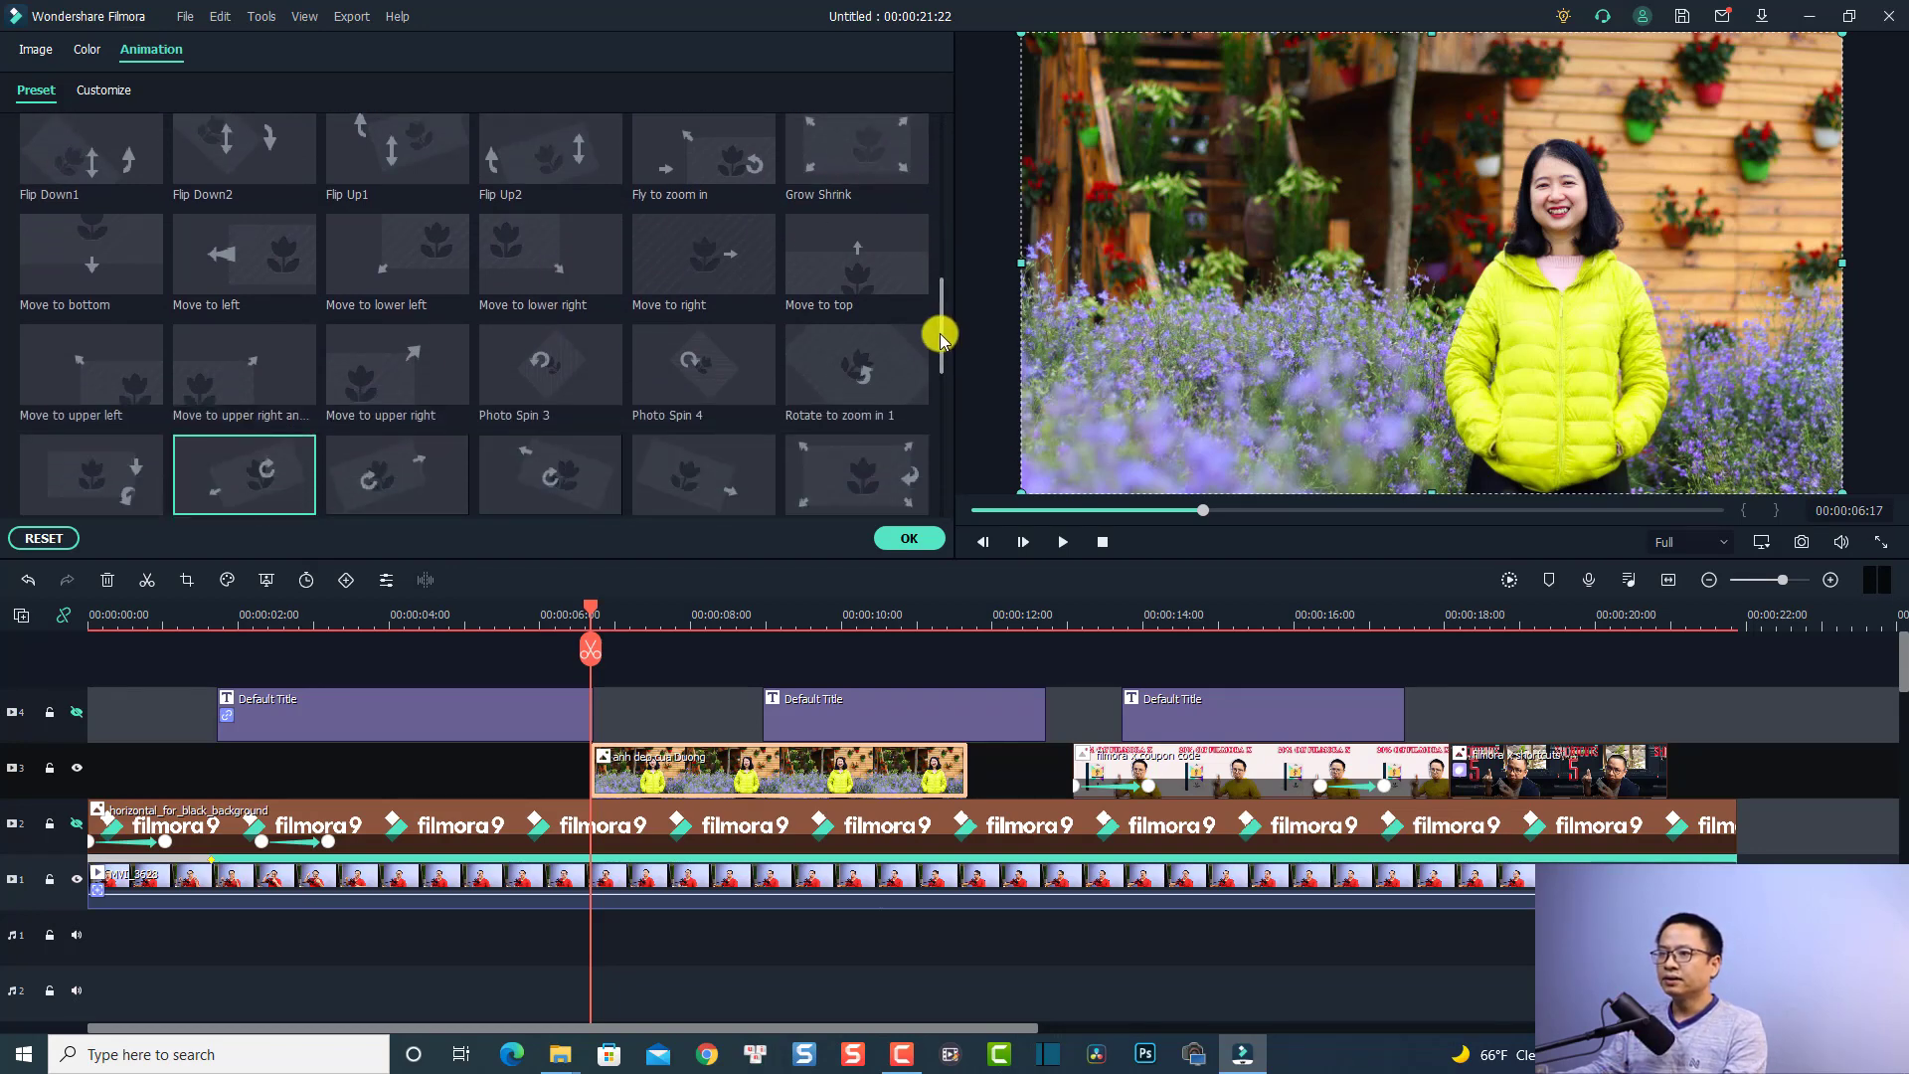
click(675, 389)
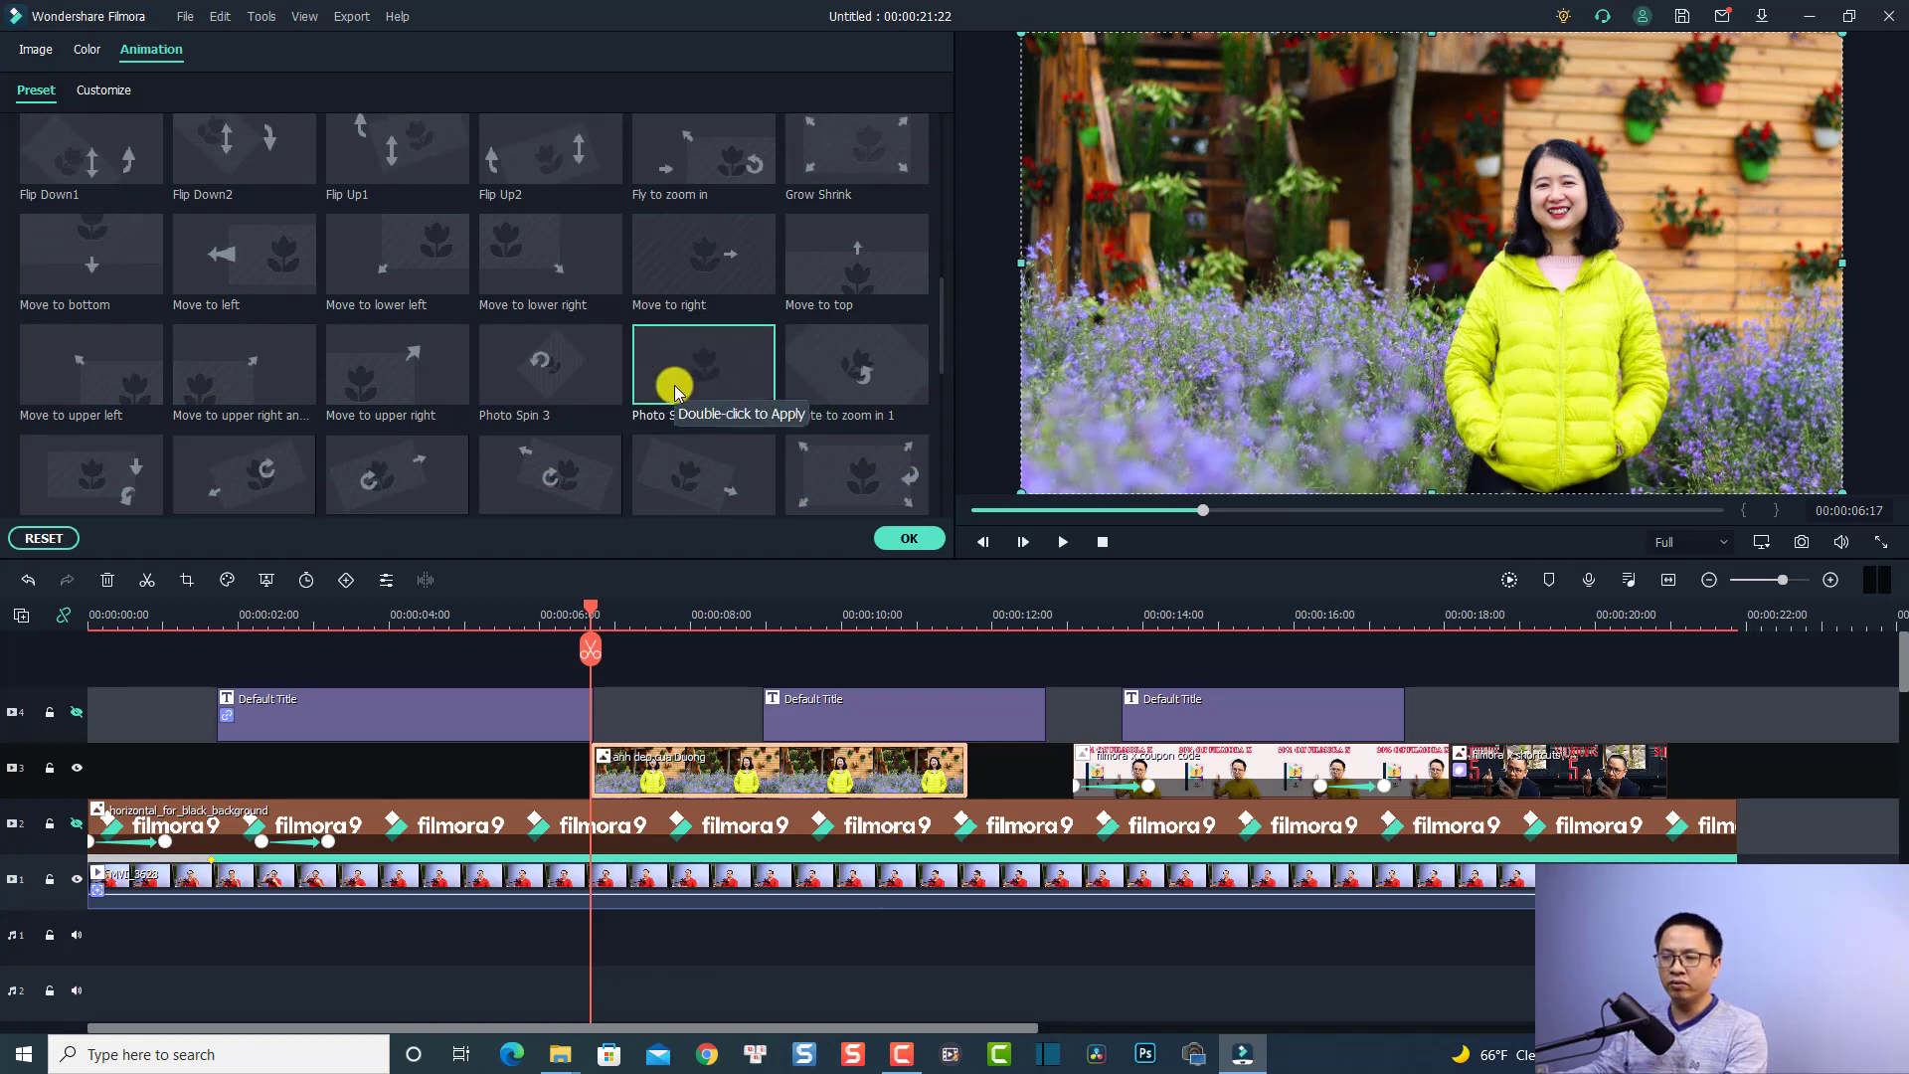
double_click(676, 389)
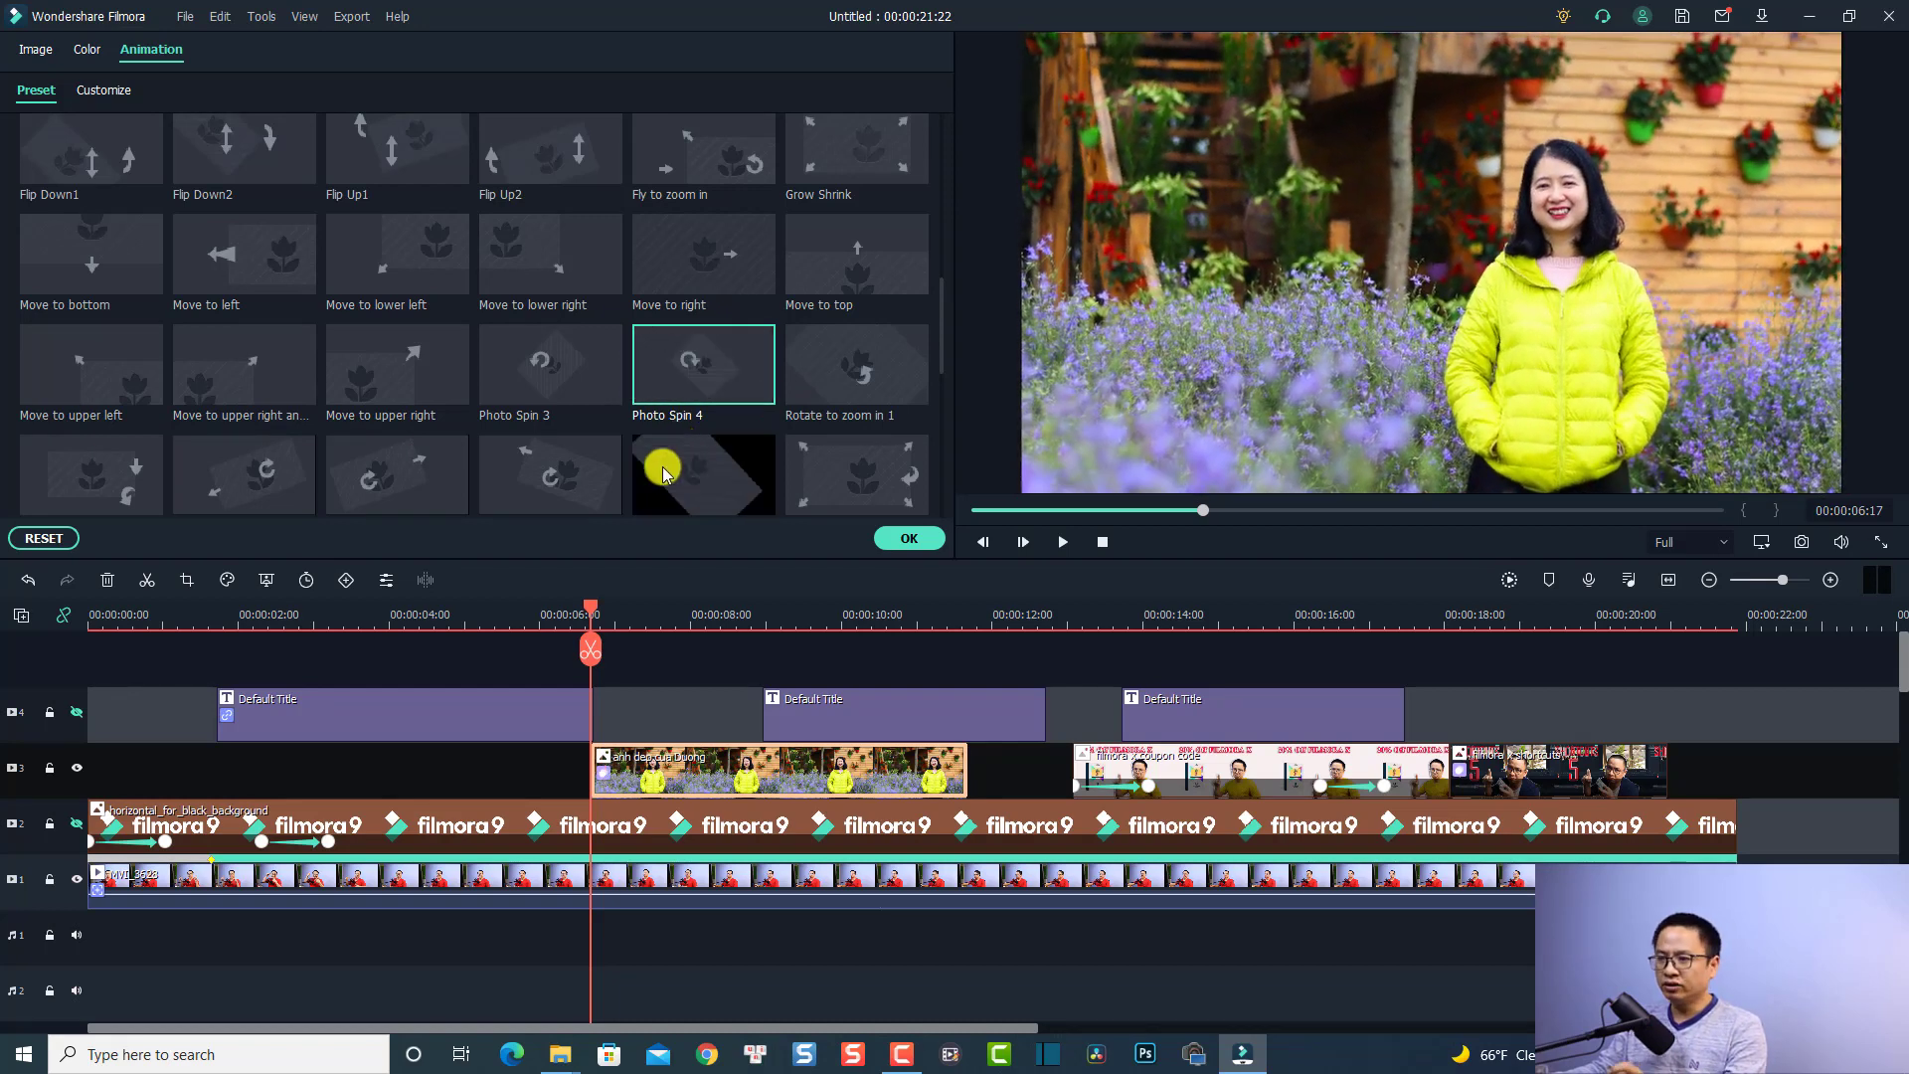
click(564, 619)
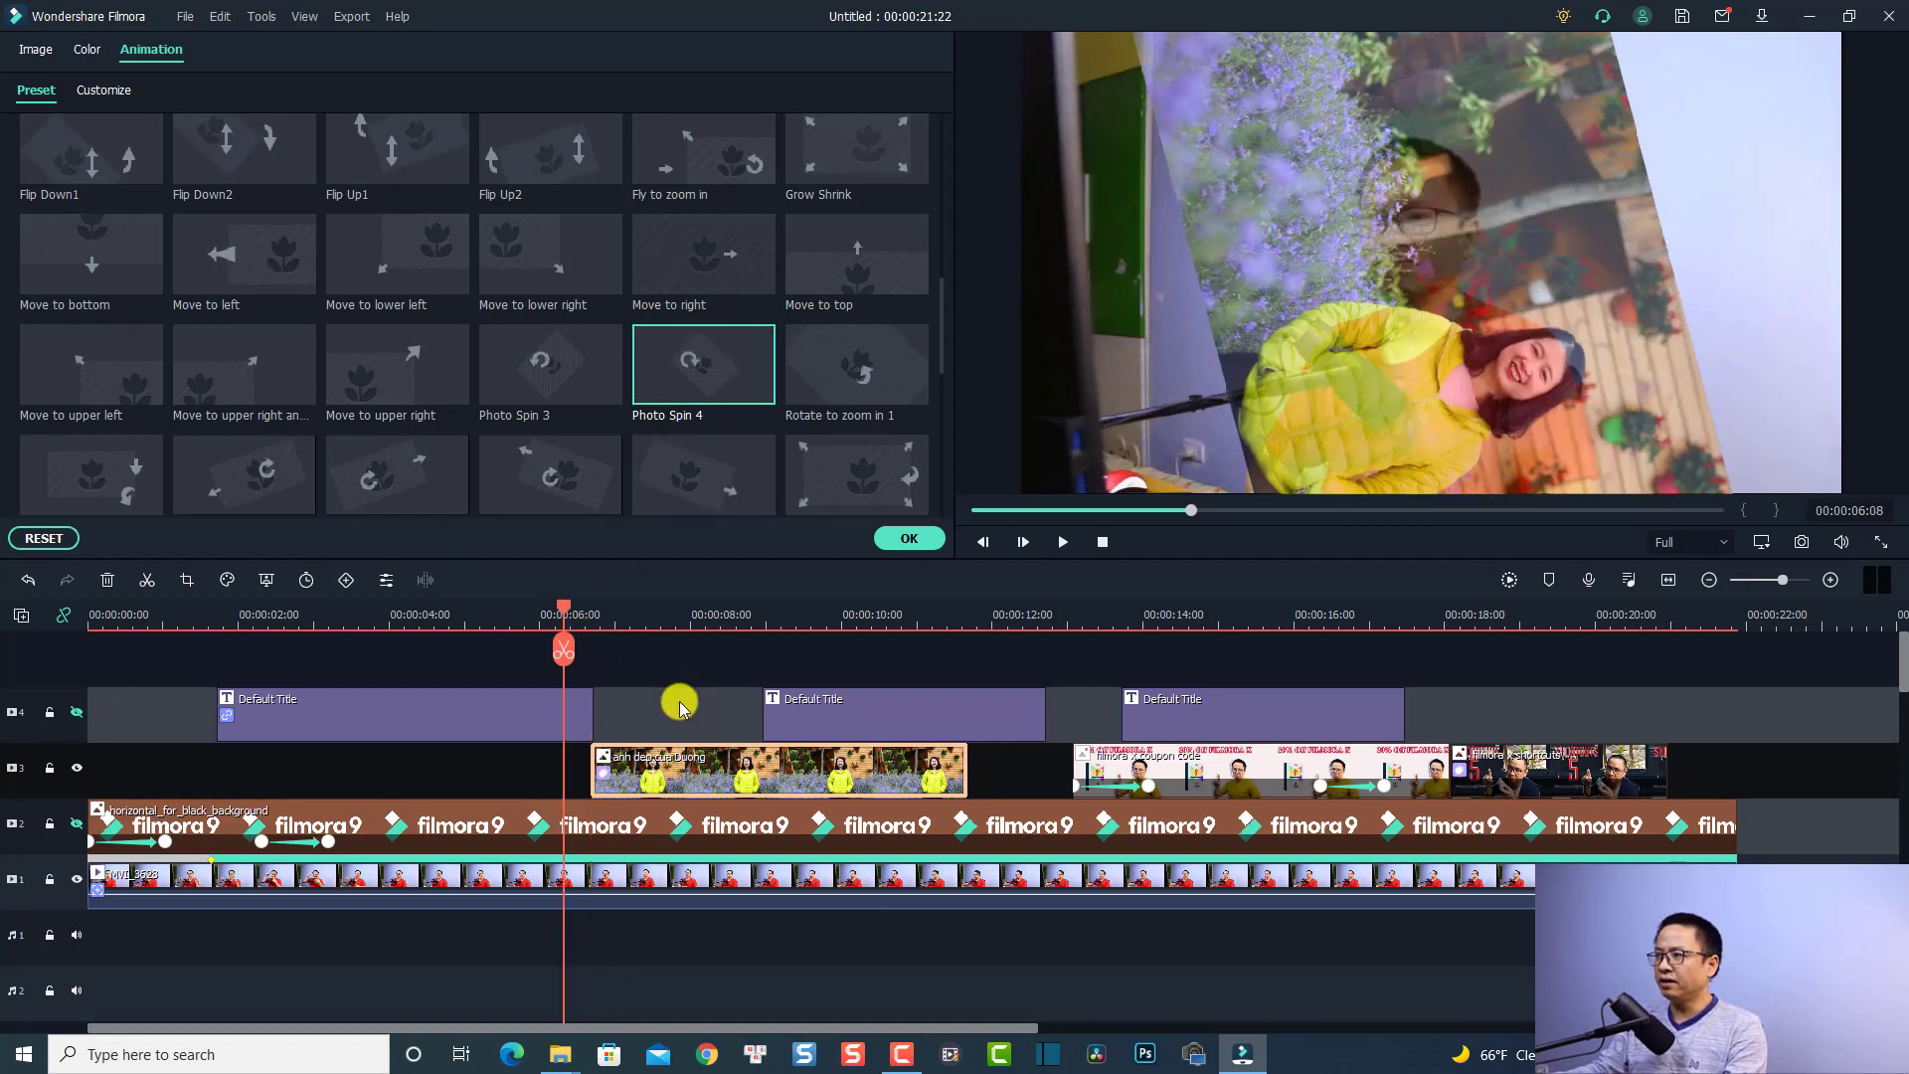
key(space)
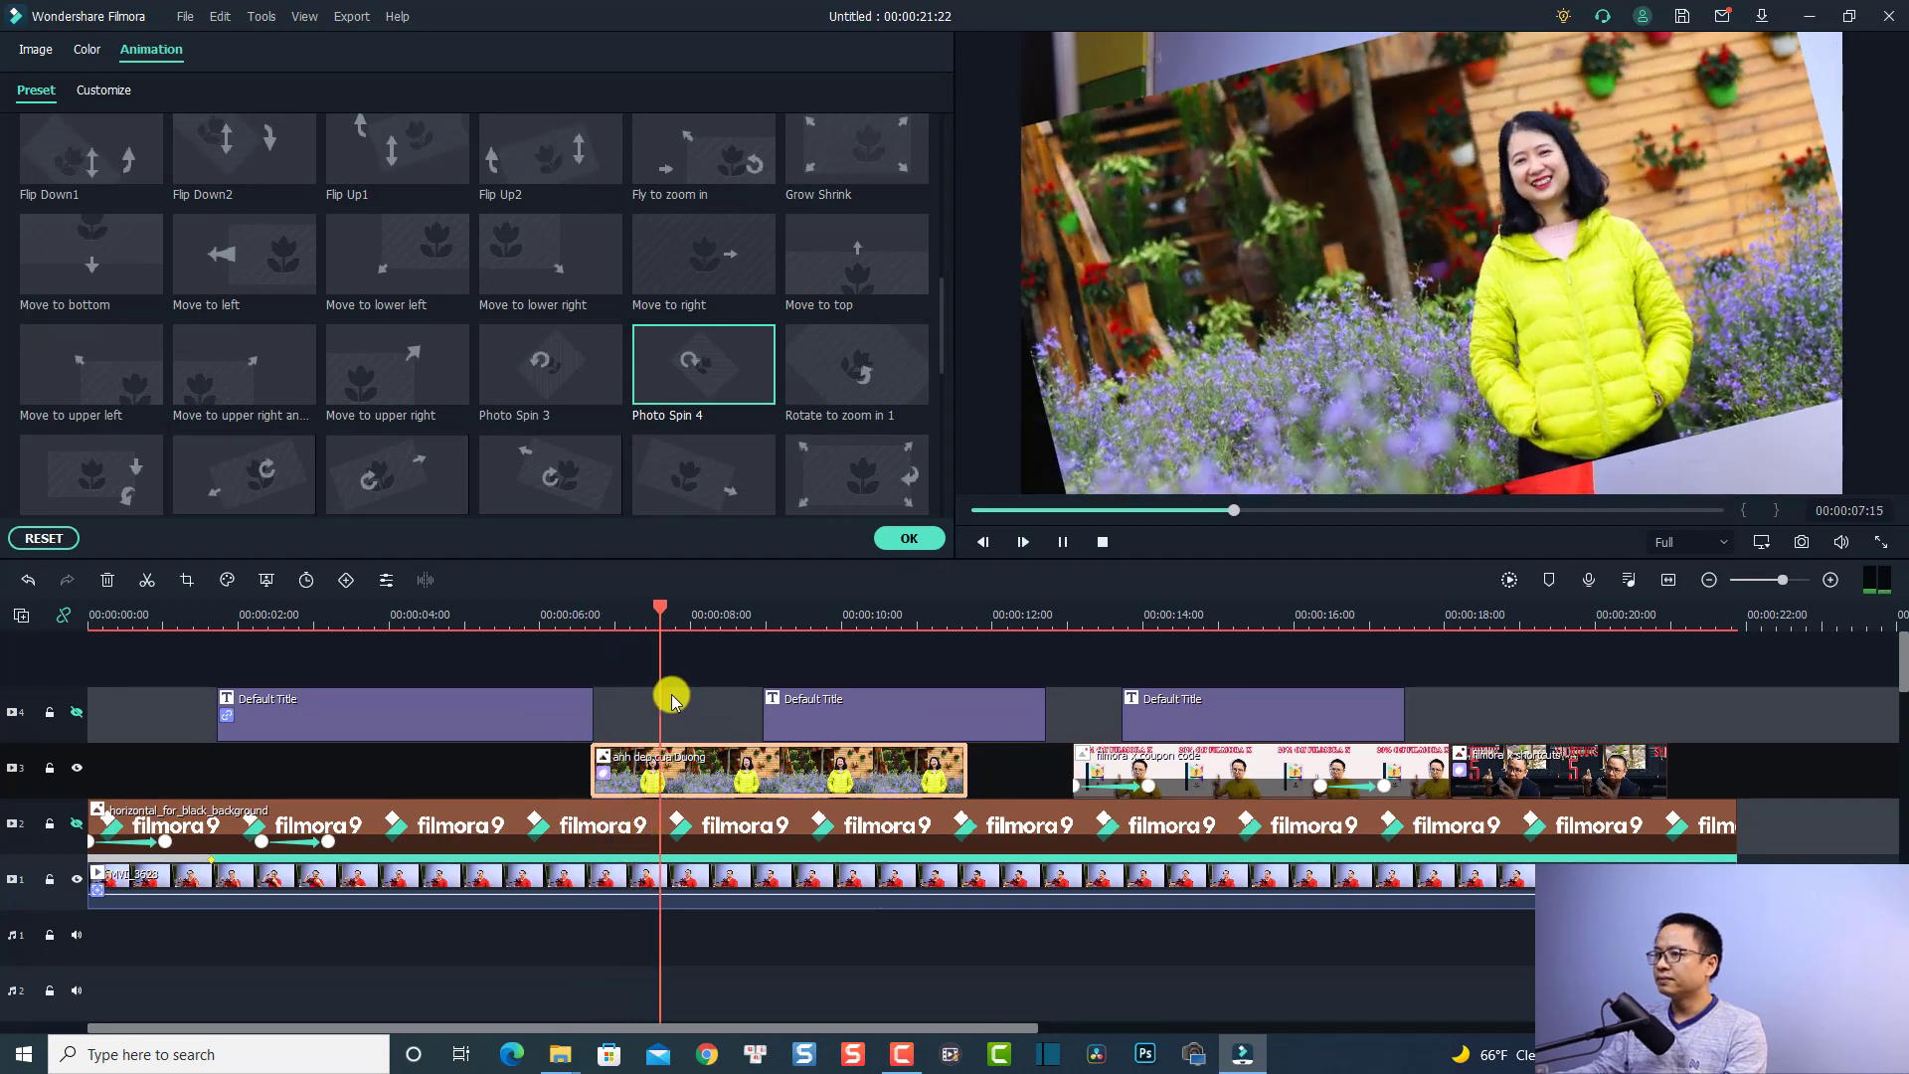
key(space)
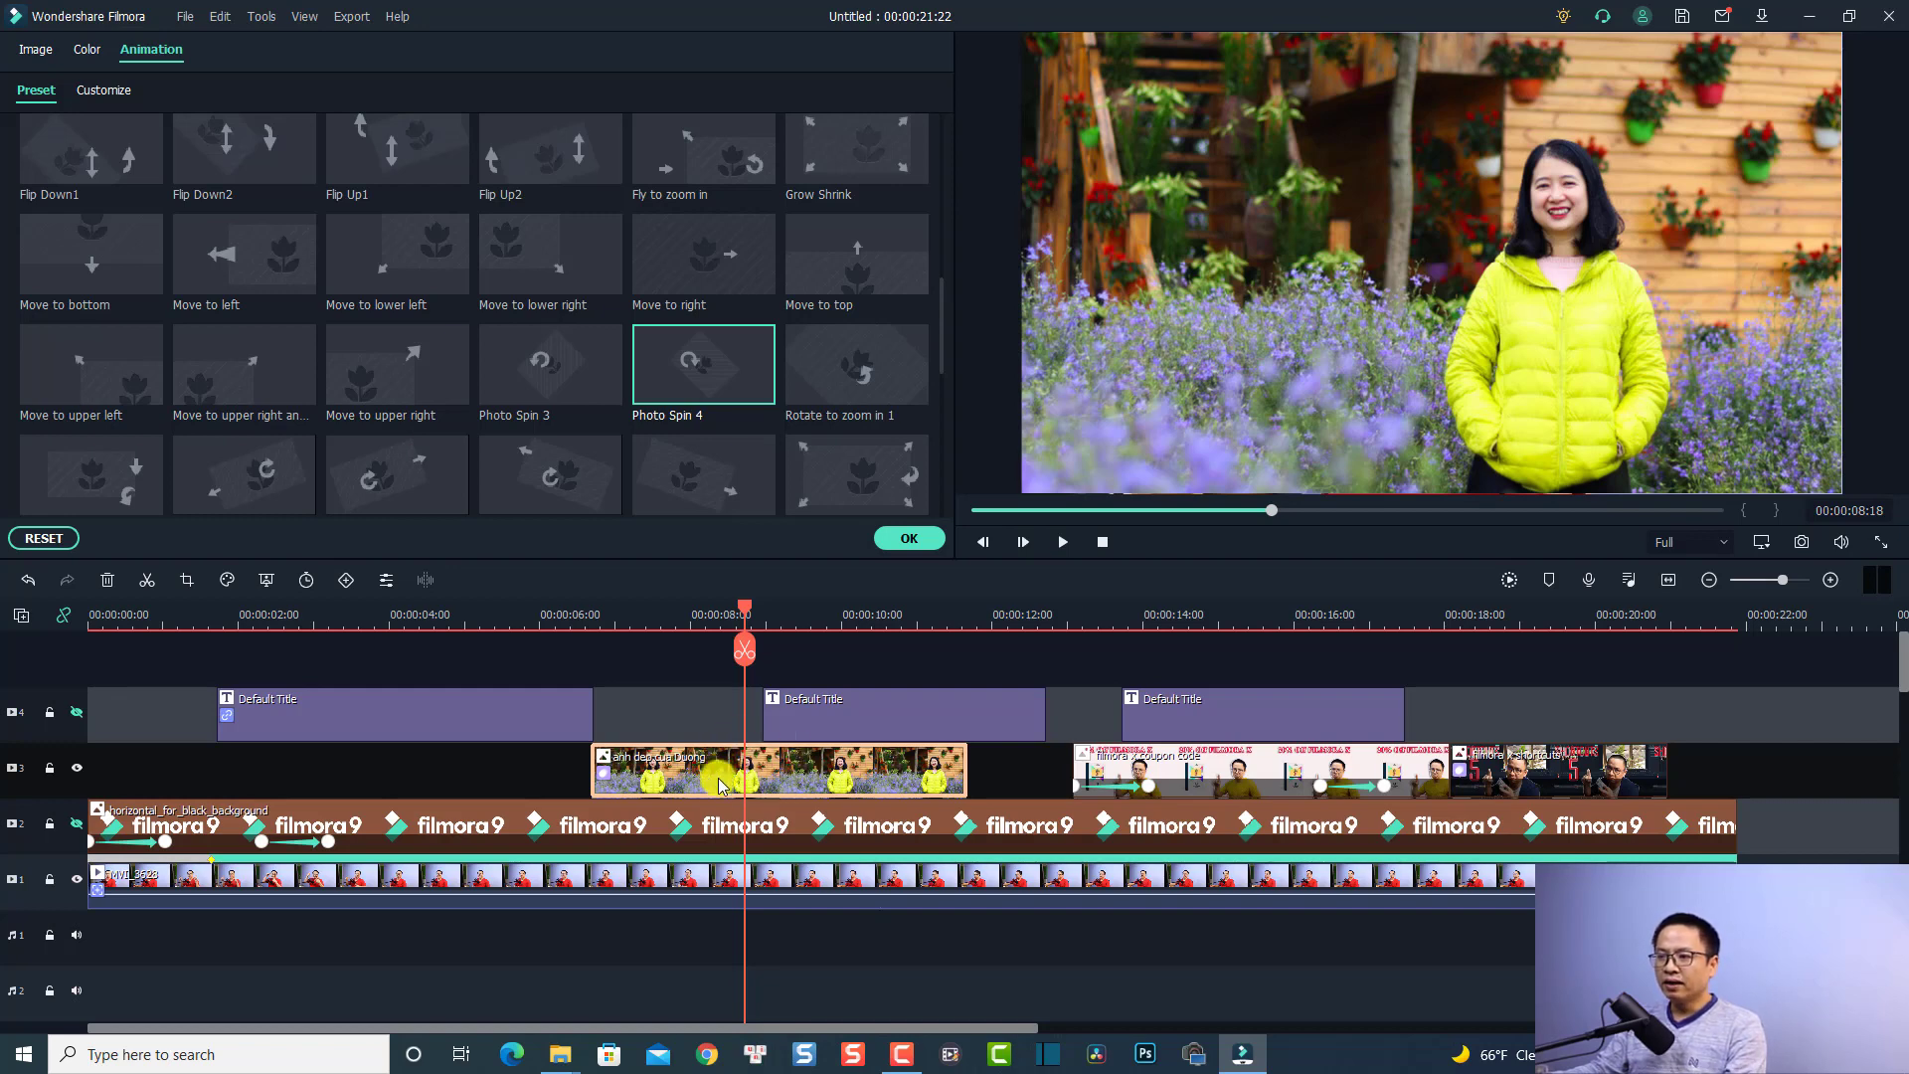
Add a keyframe at 00:00:09:09 shrinking the photo to 31.85% scale and moving it to X 225
click(342, 580)
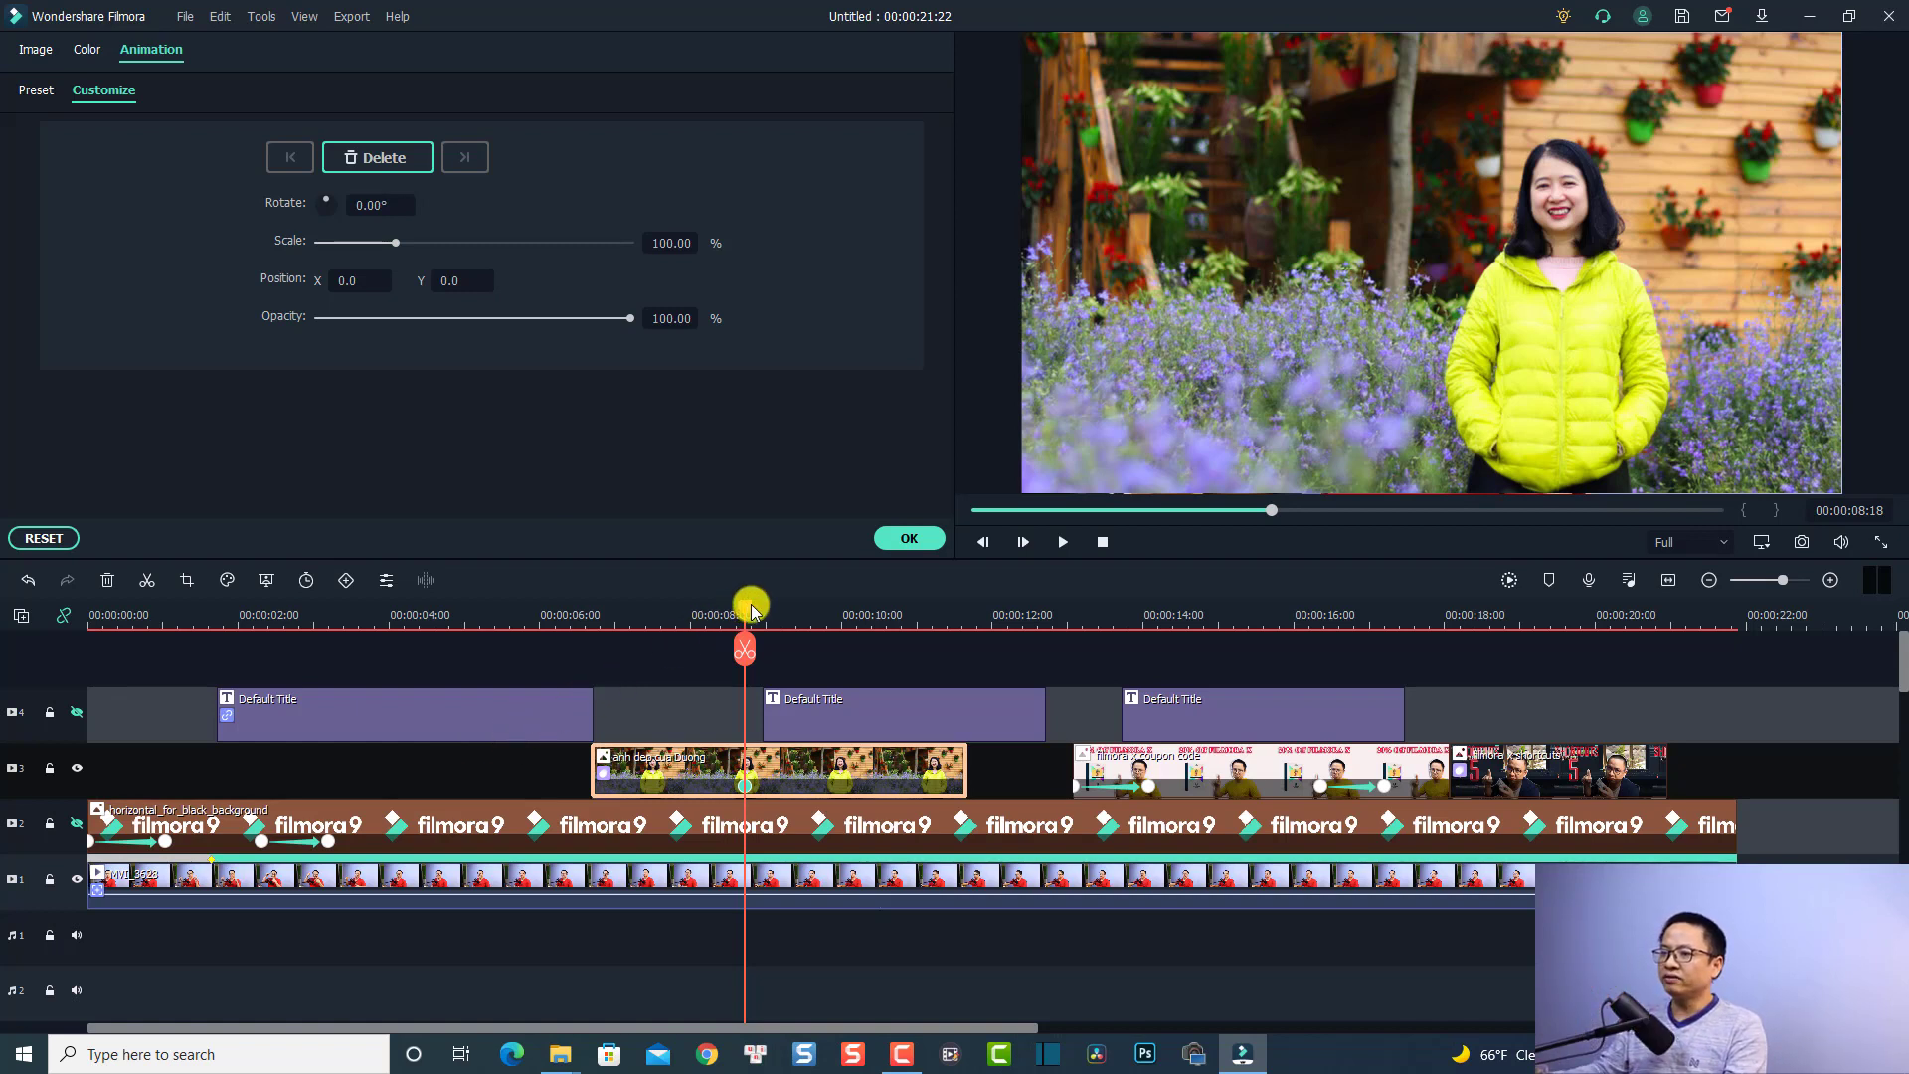
drag(744, 605, 794, 609)
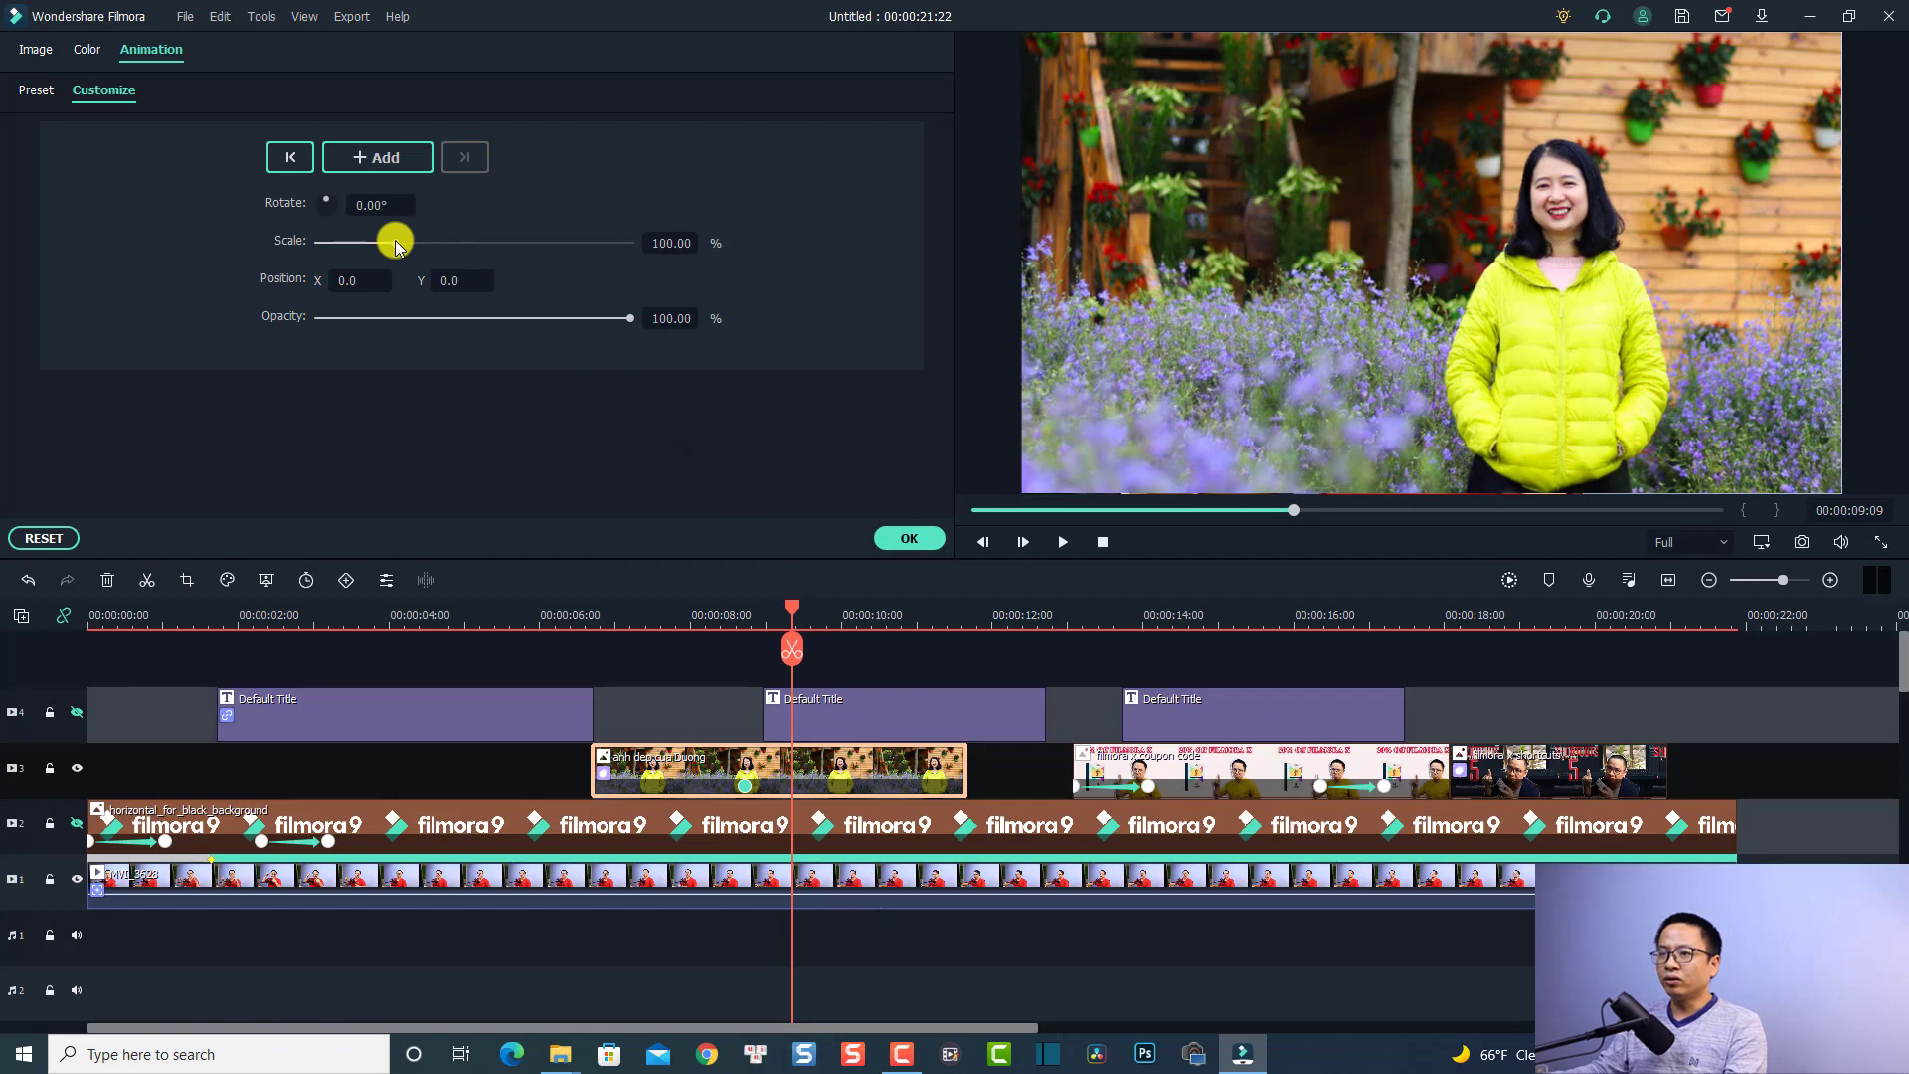
drag(396, 243, 341, 242)
click(1368, 288)
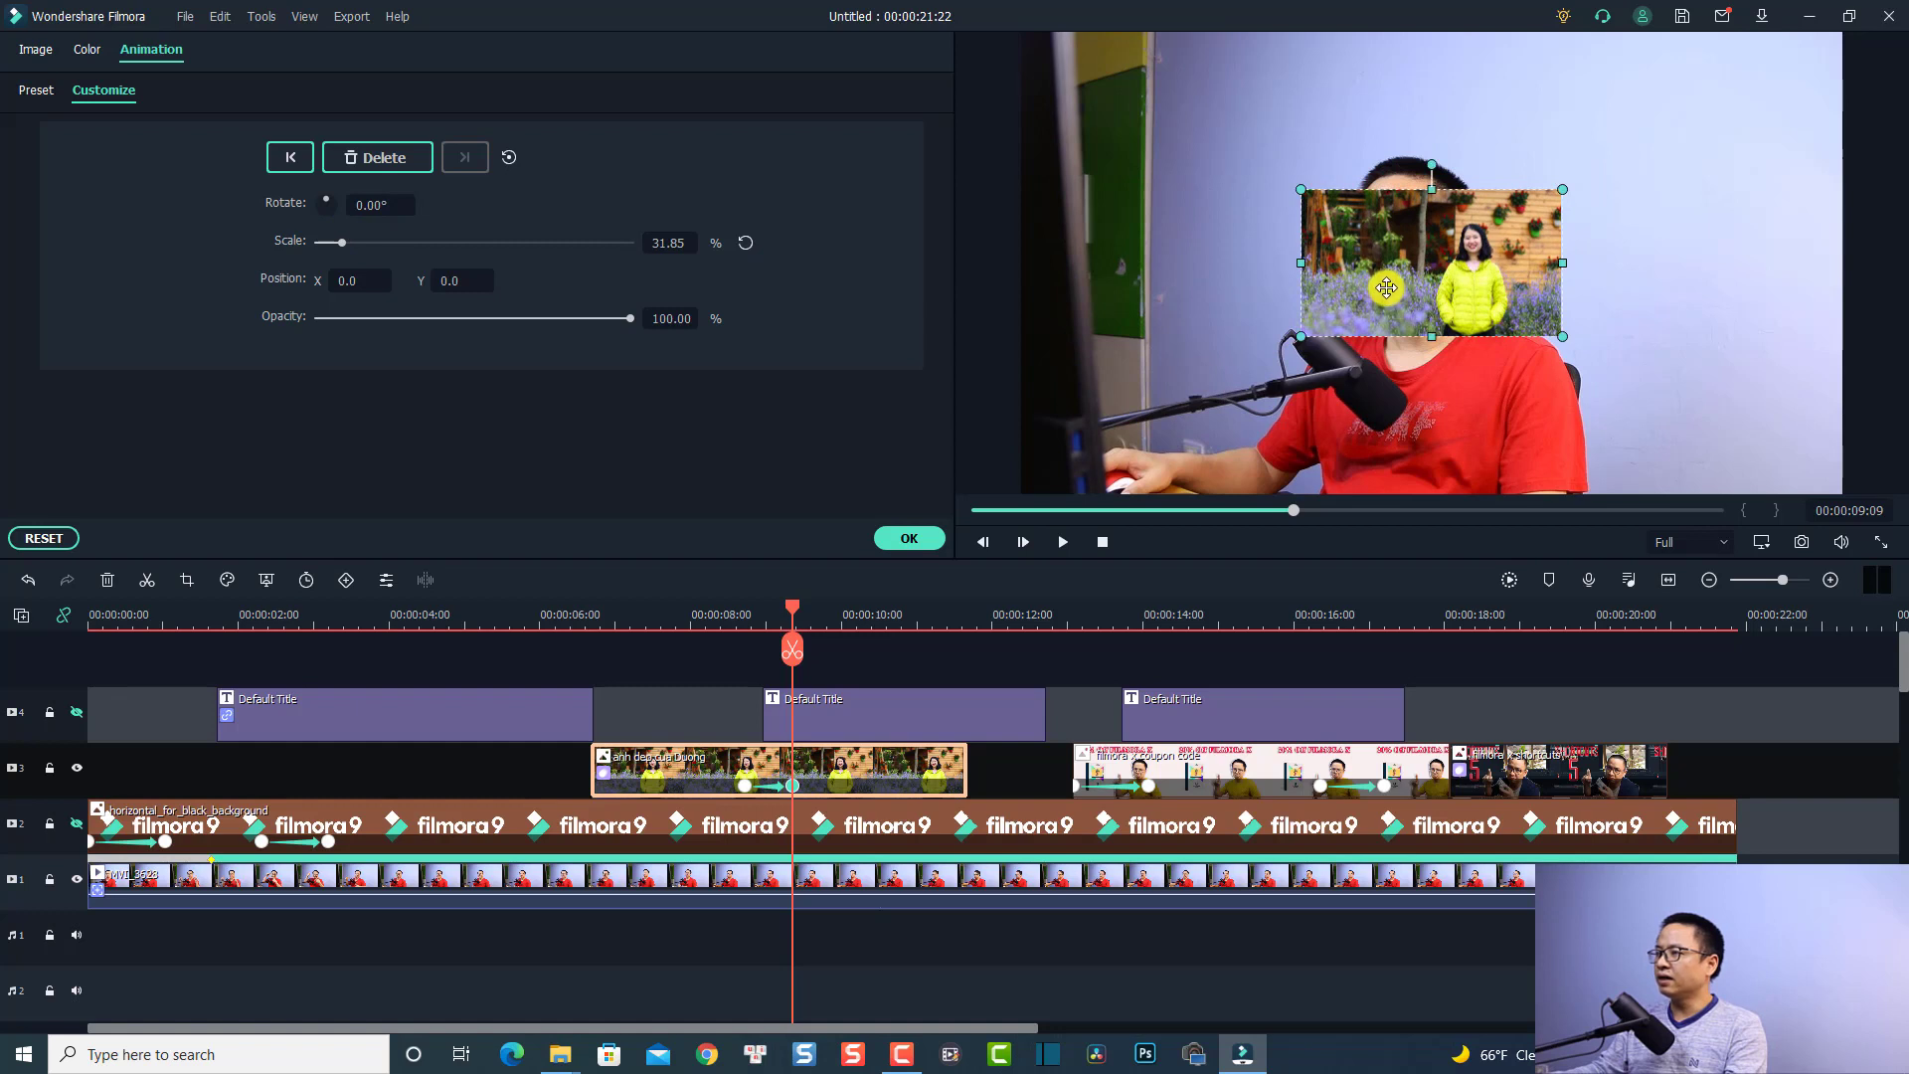
drag(1388, 289, 1605, 266)
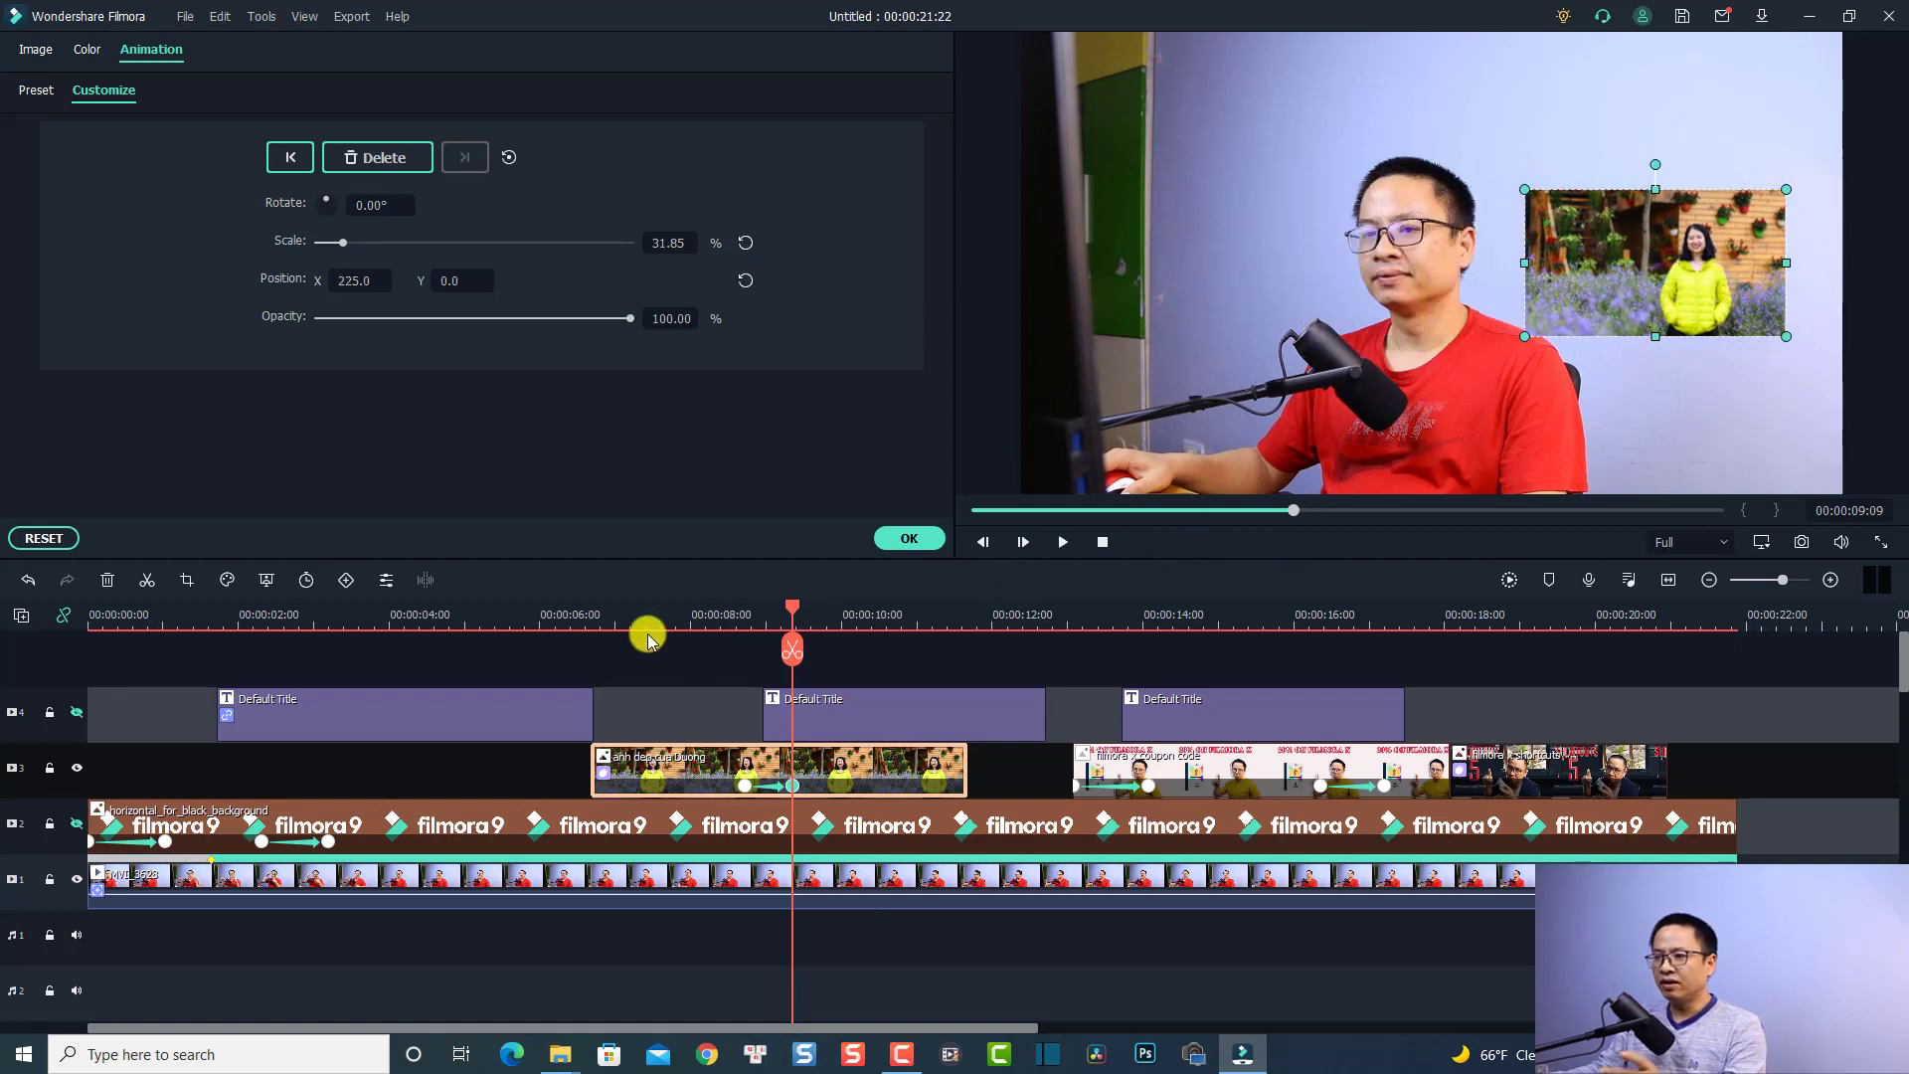
Preview the shrink animation and step through the photo clip's keyframes
click(576, 623)
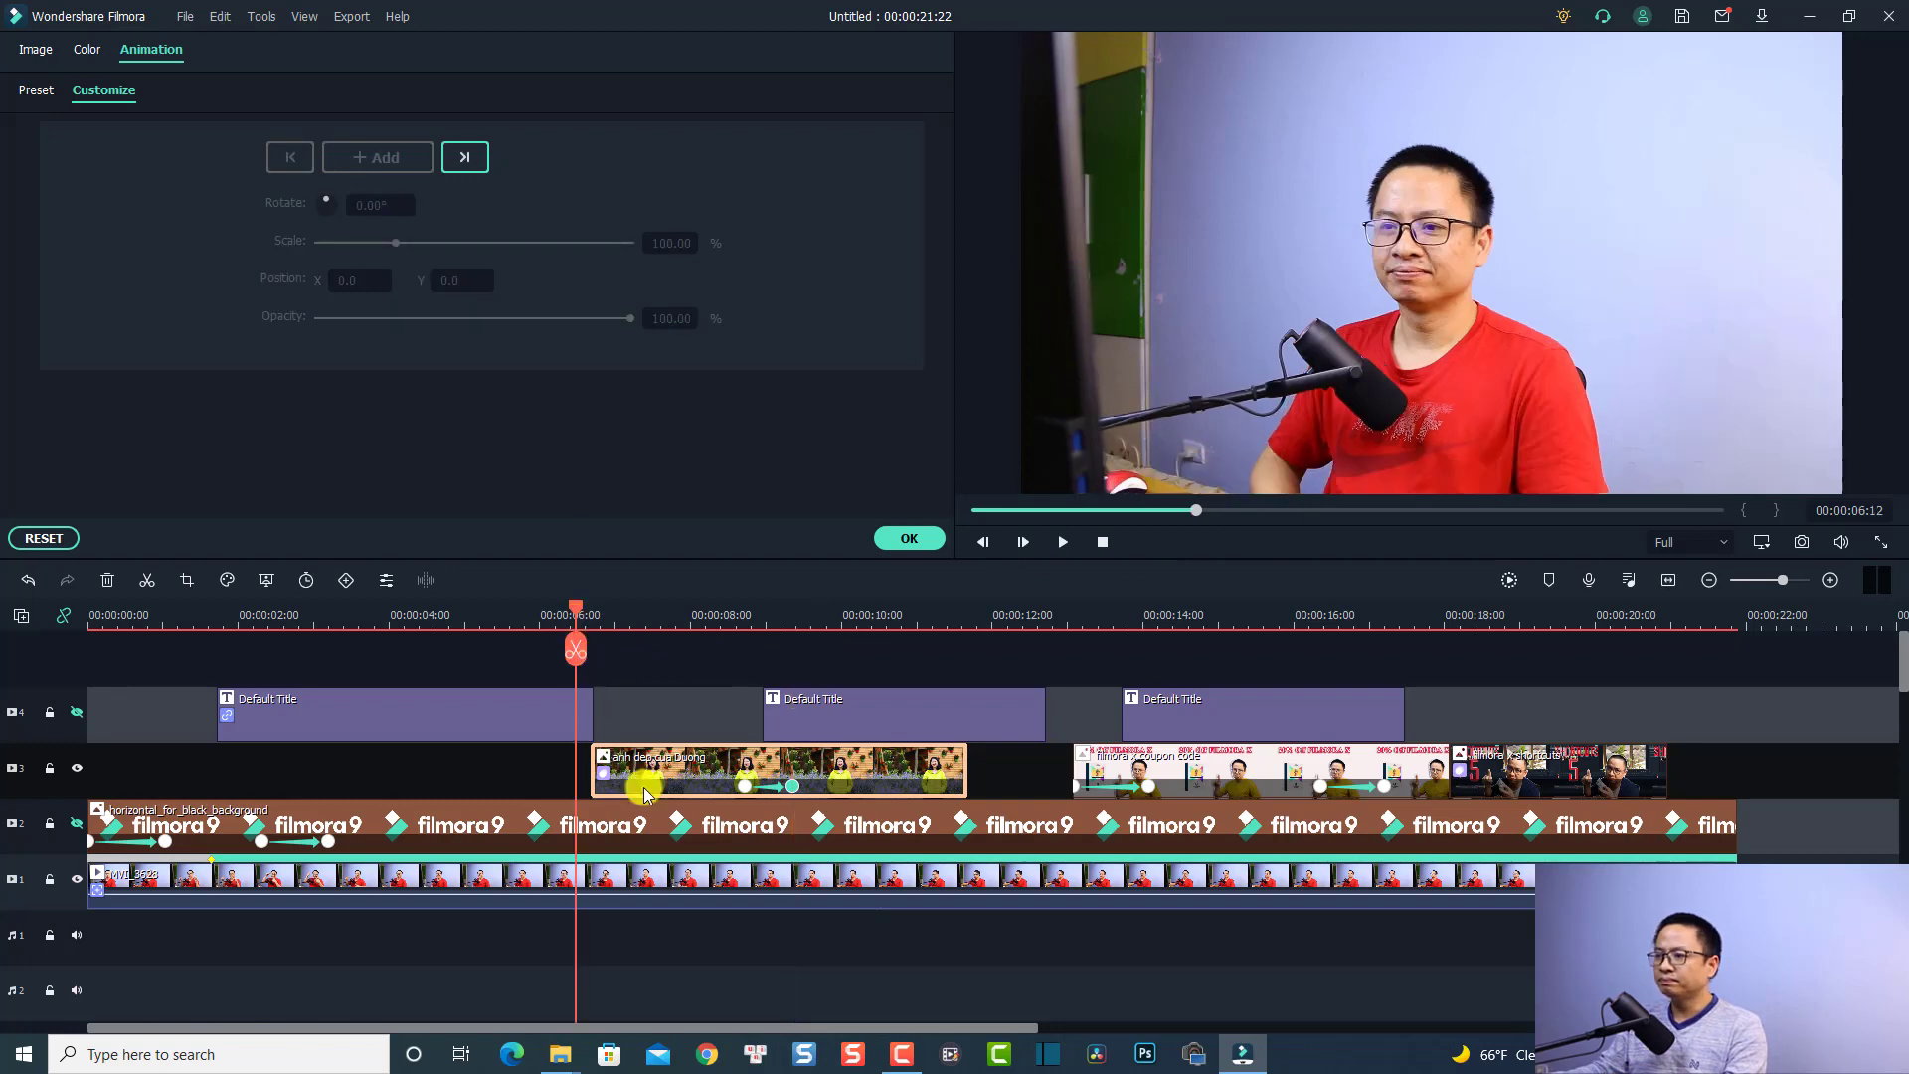
key(space)
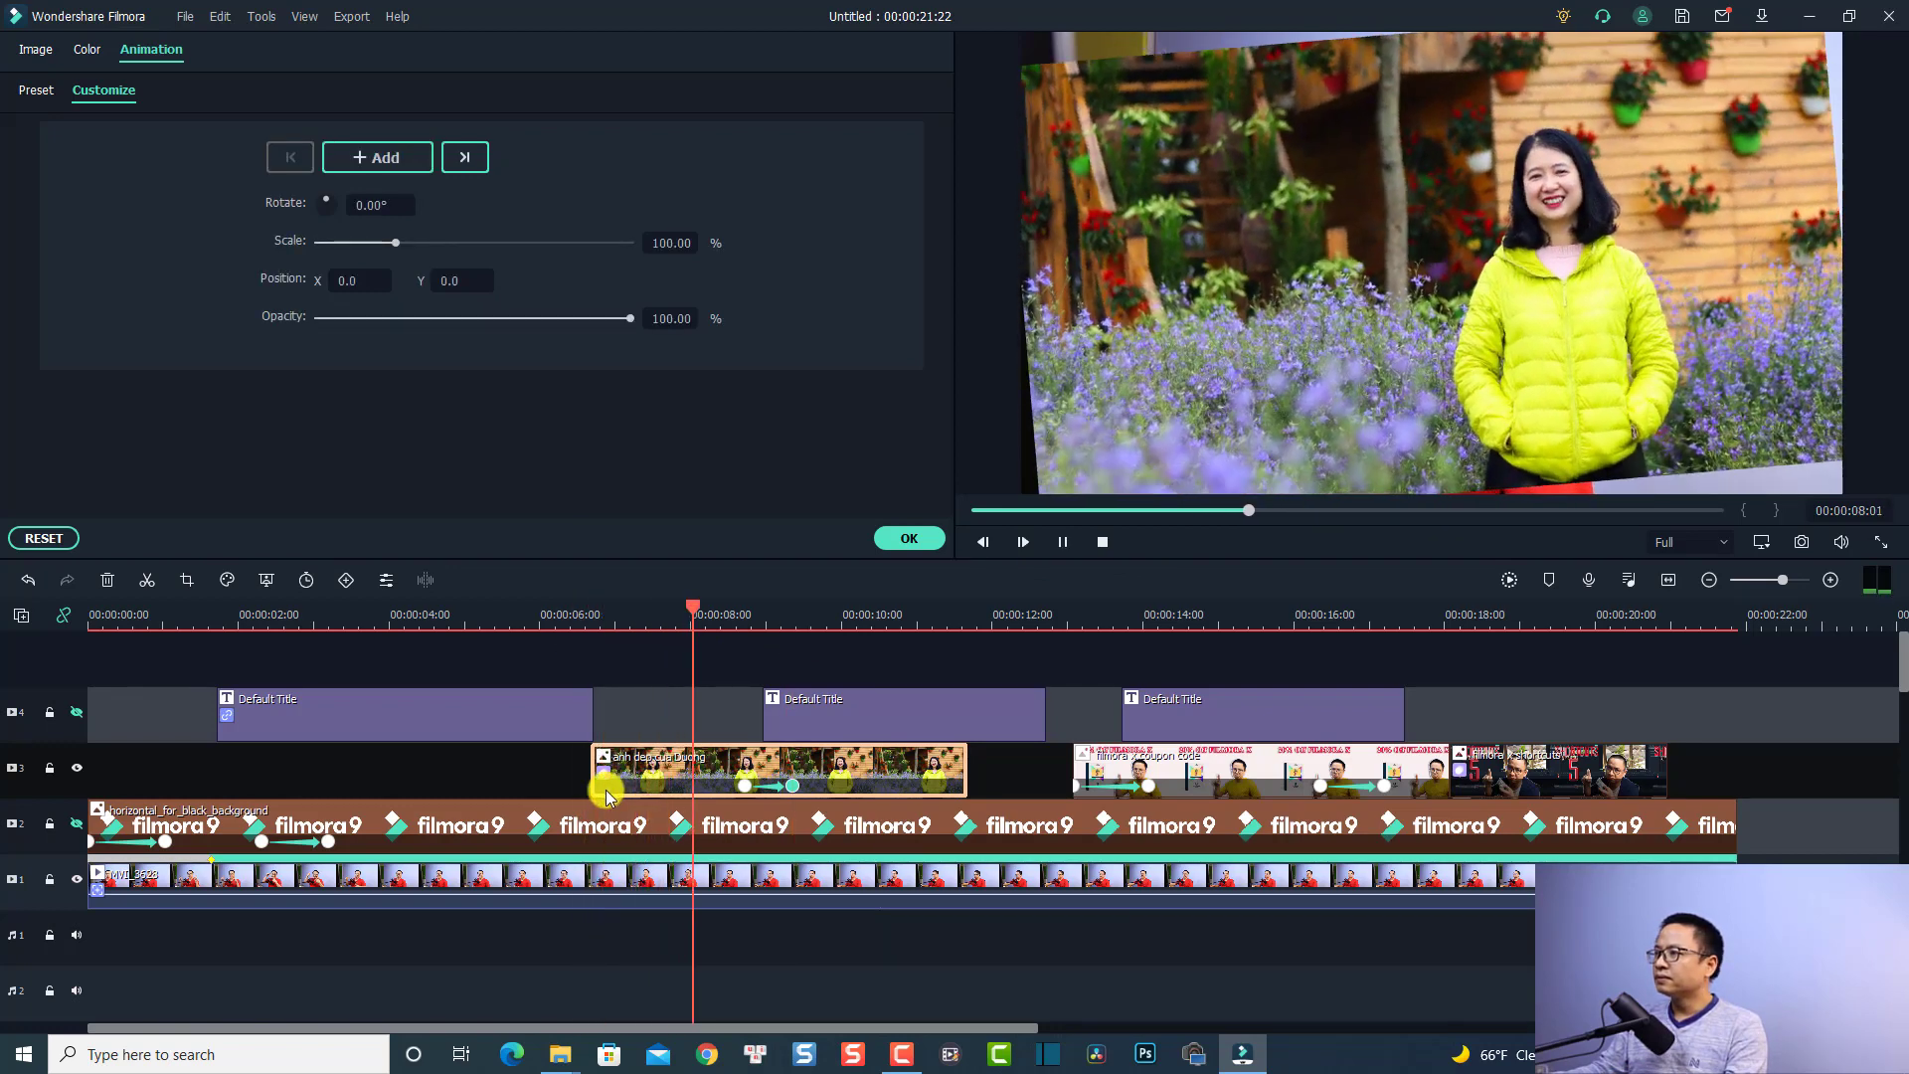
key(space)
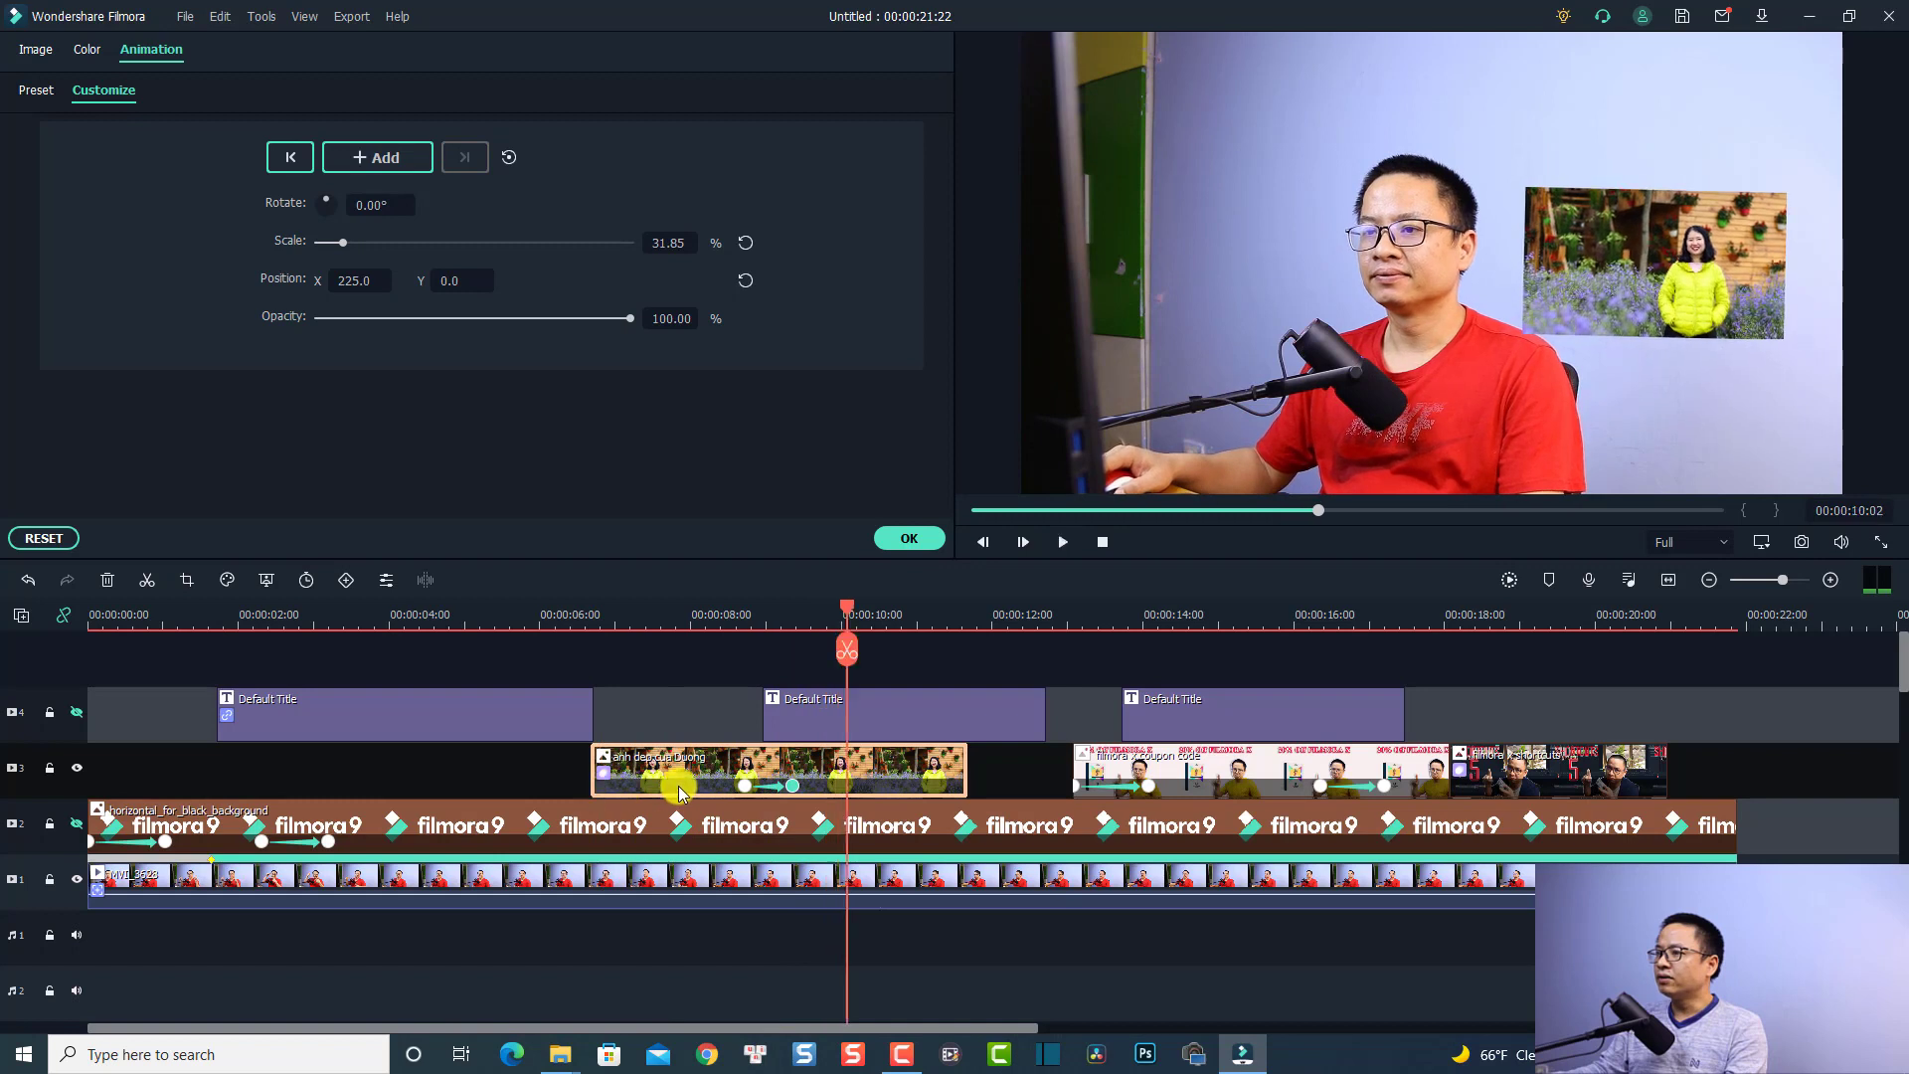
click(791, 790)
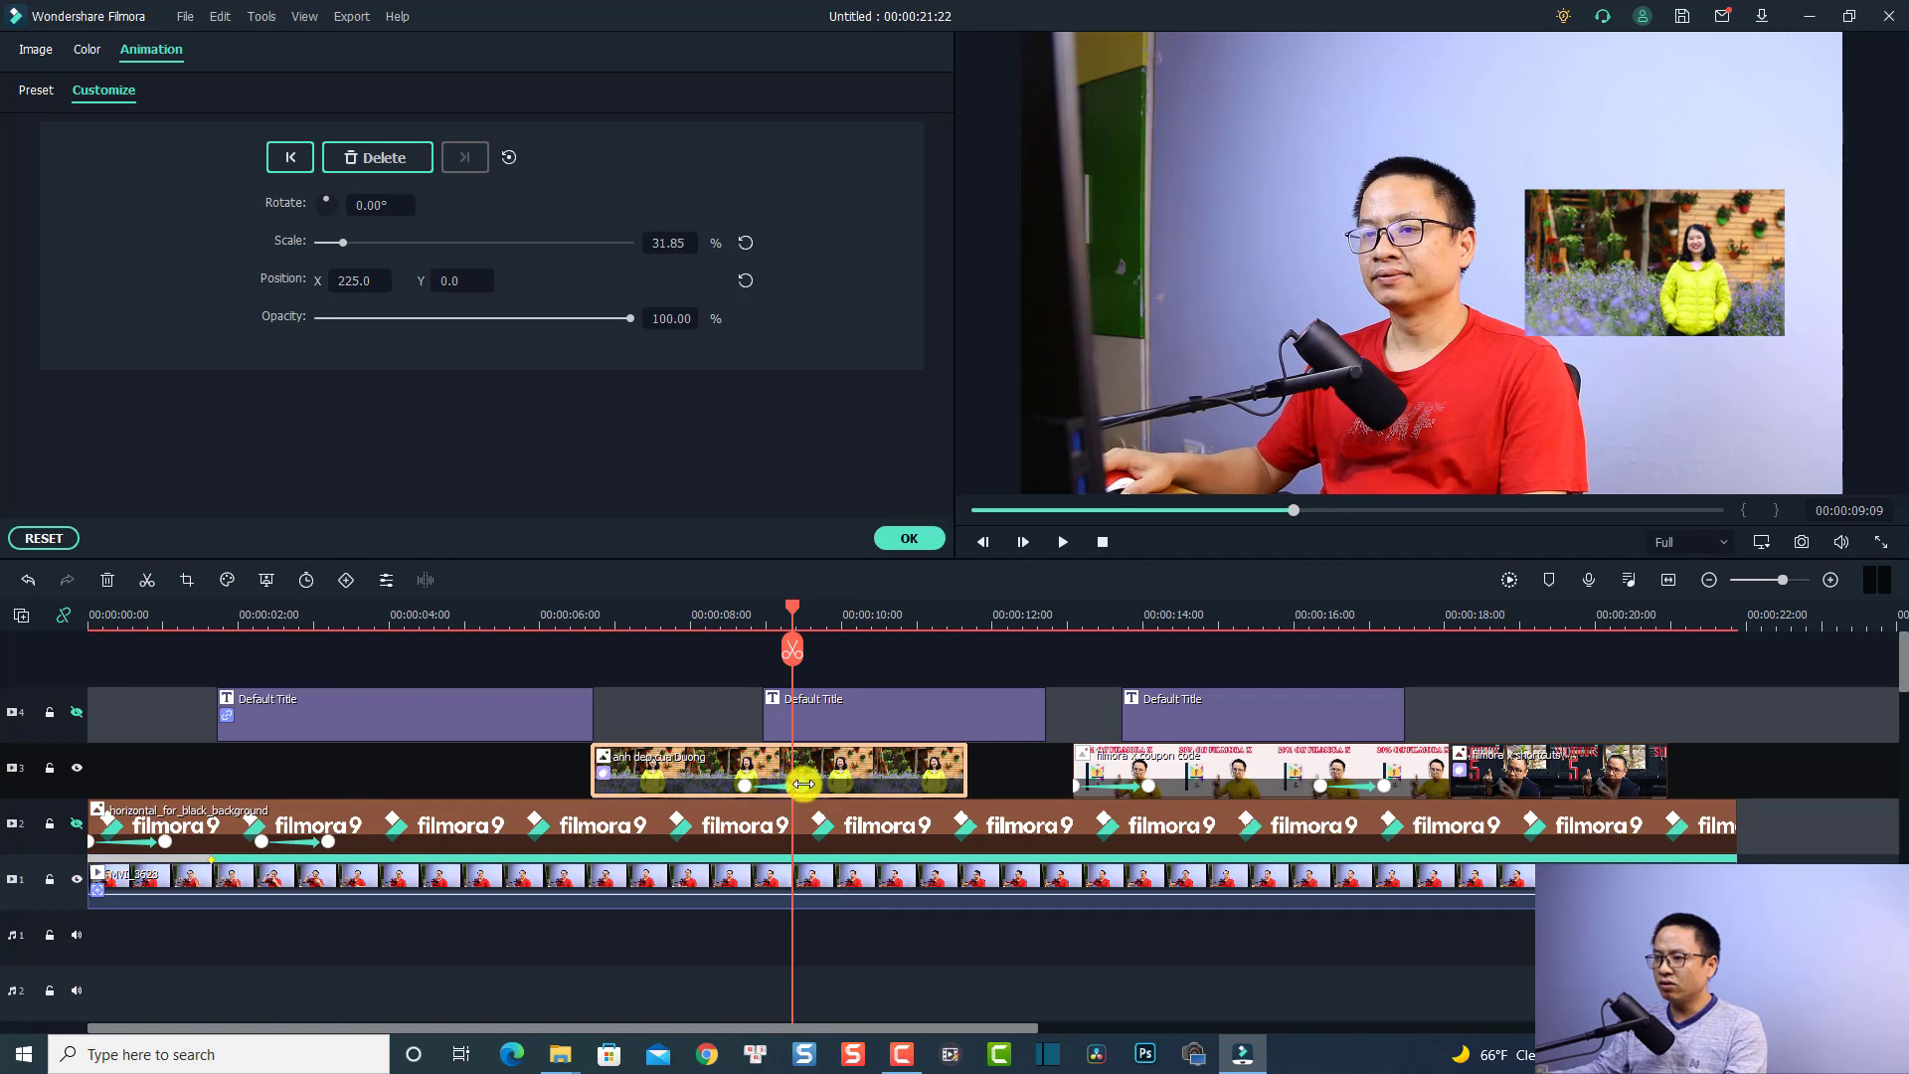
click(820, 788)
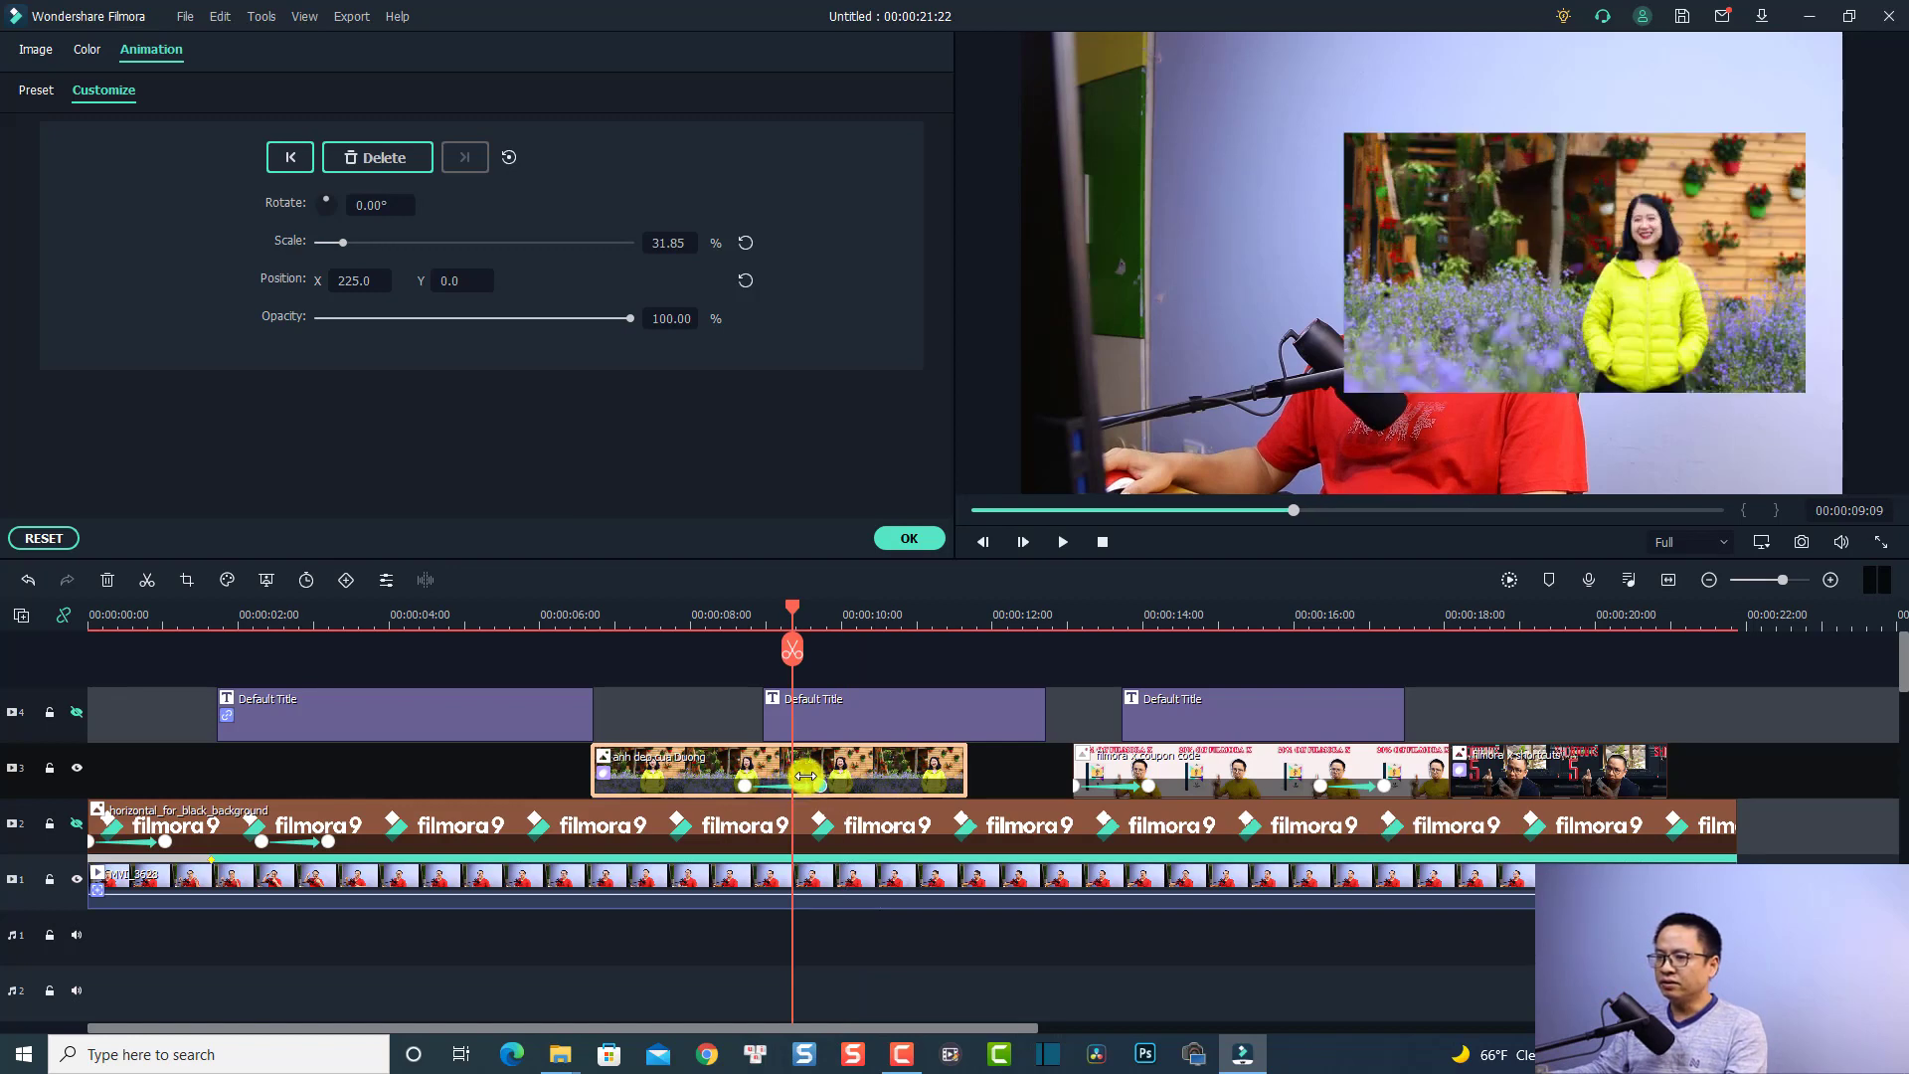
click(693, 619)
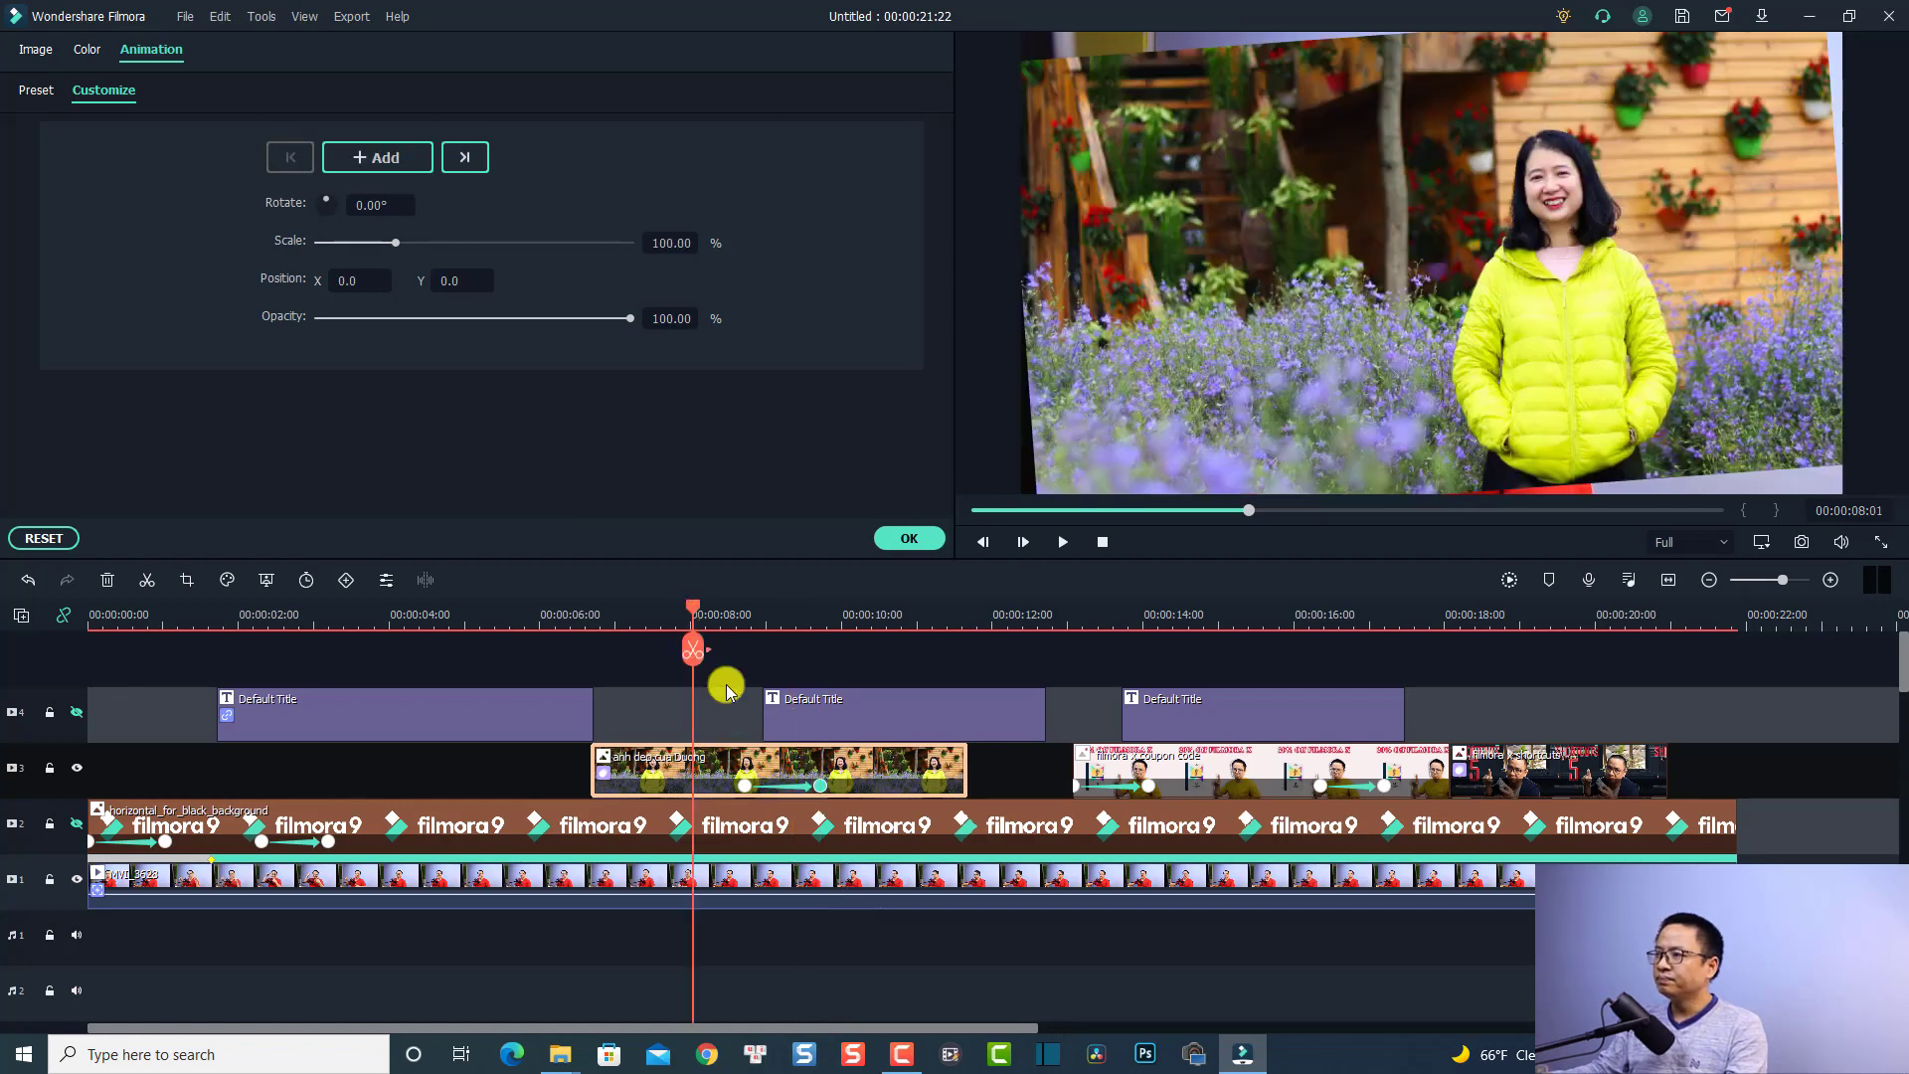
key(space)
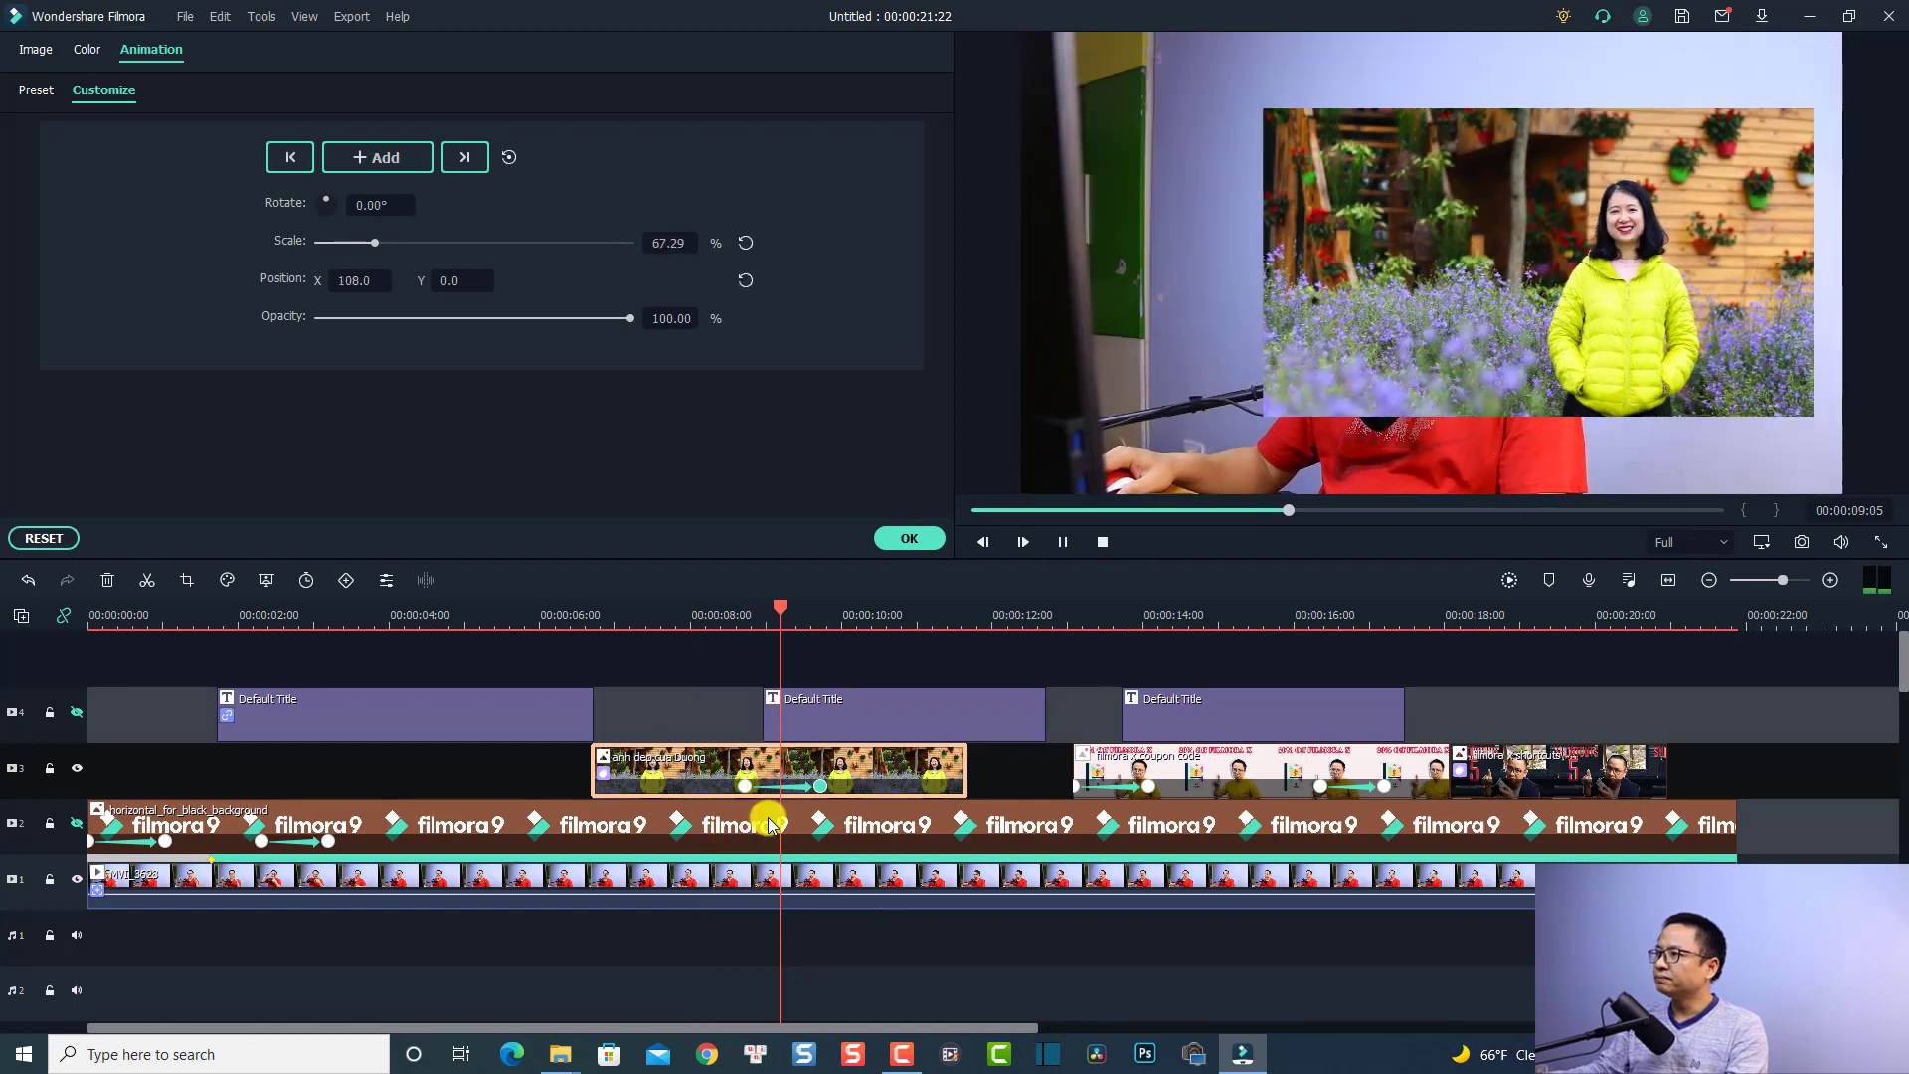
key(space)
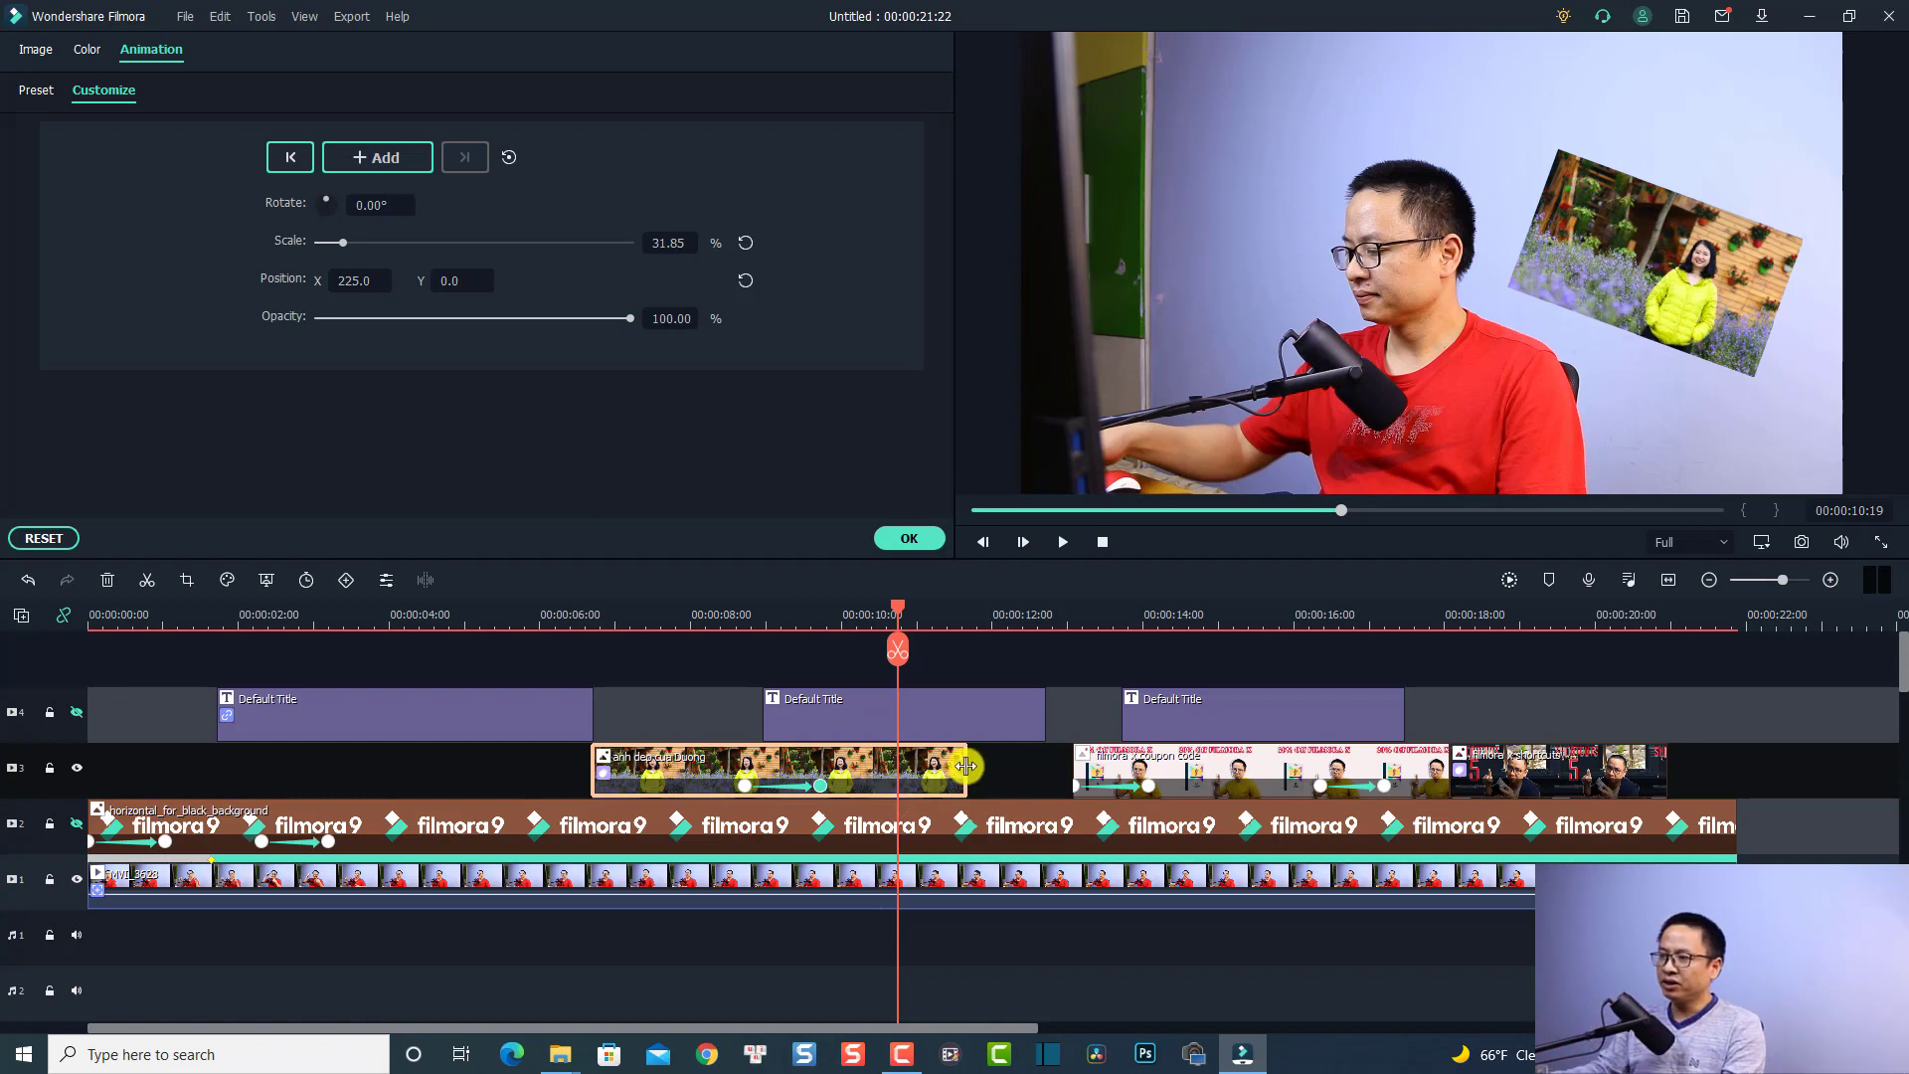
Extend the flower-field photo clip so it ends at 00:00:12:18
drag(966, 766, 1054, 767)
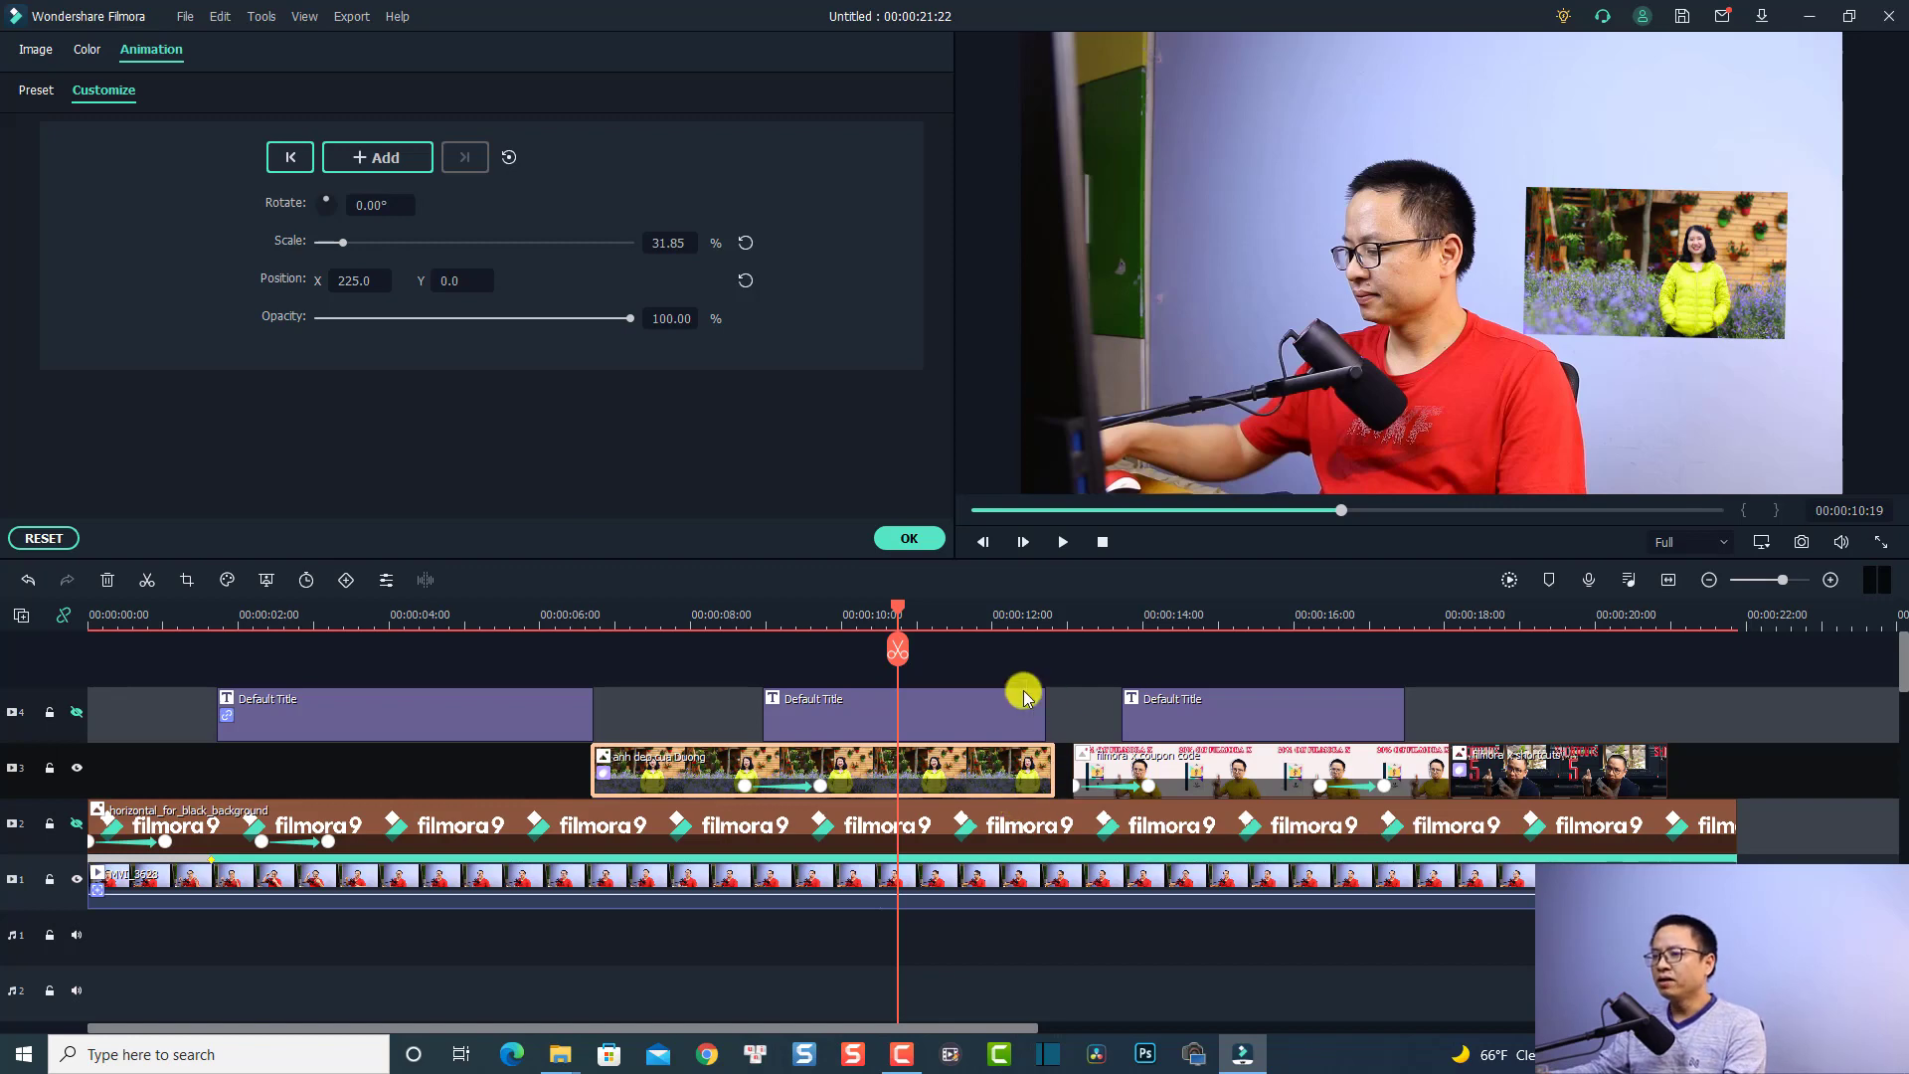
Preview the lengthened photo clip, then add a keyframe at about 00:00:12:04 holding full opacity
click(587, 616)
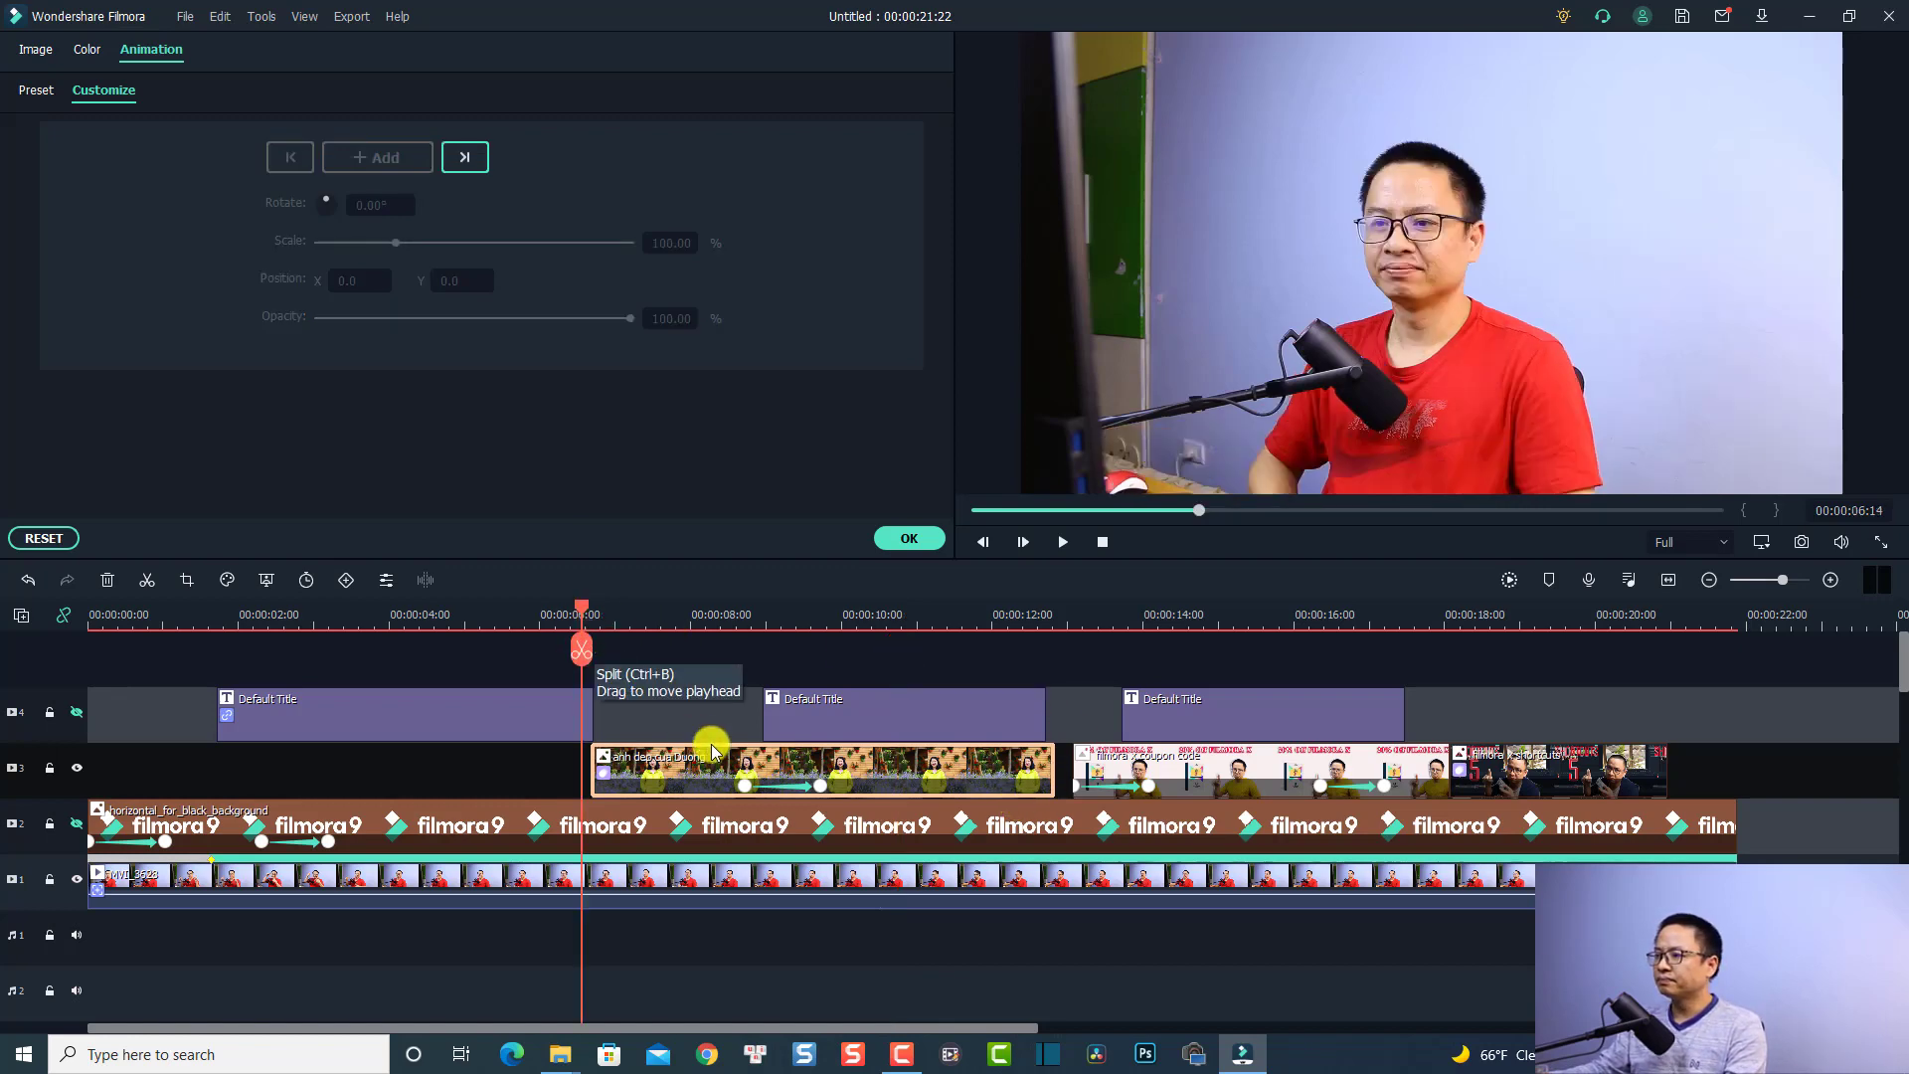
key(space)
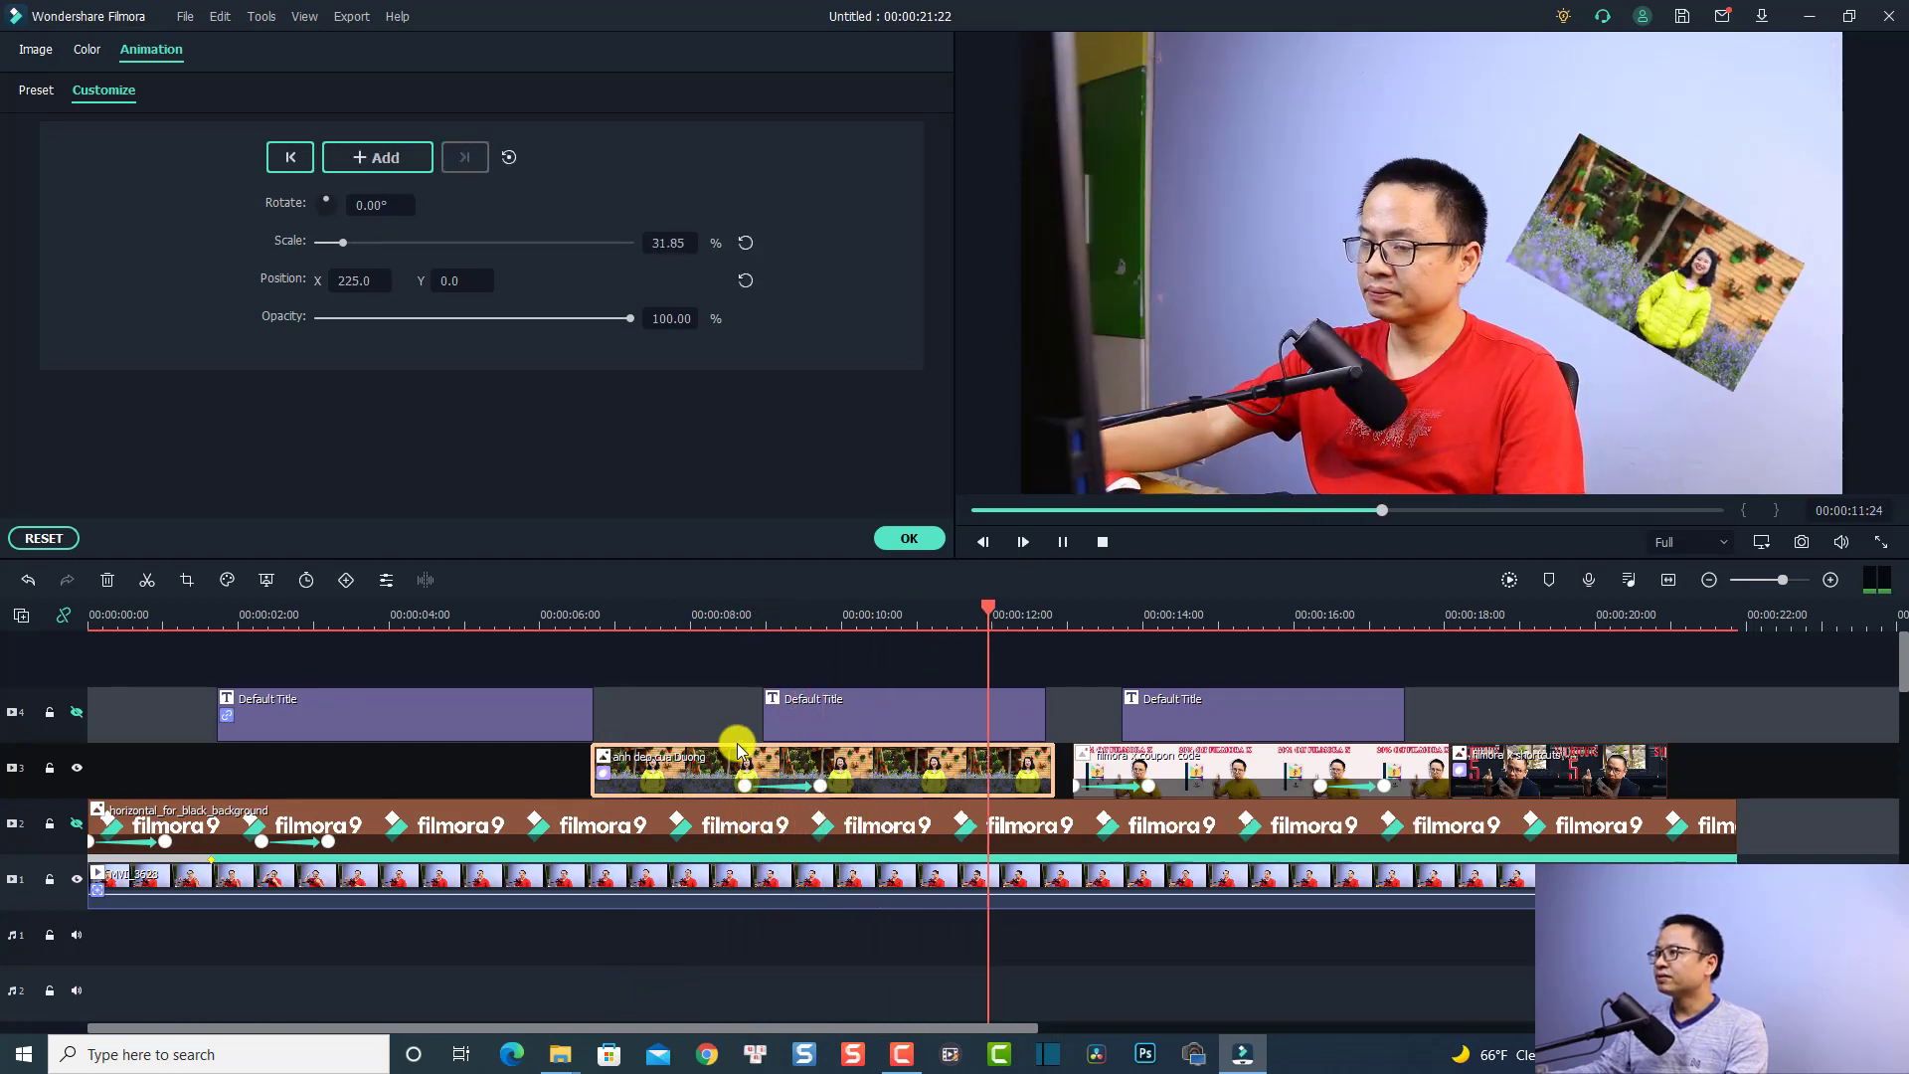
key(space)
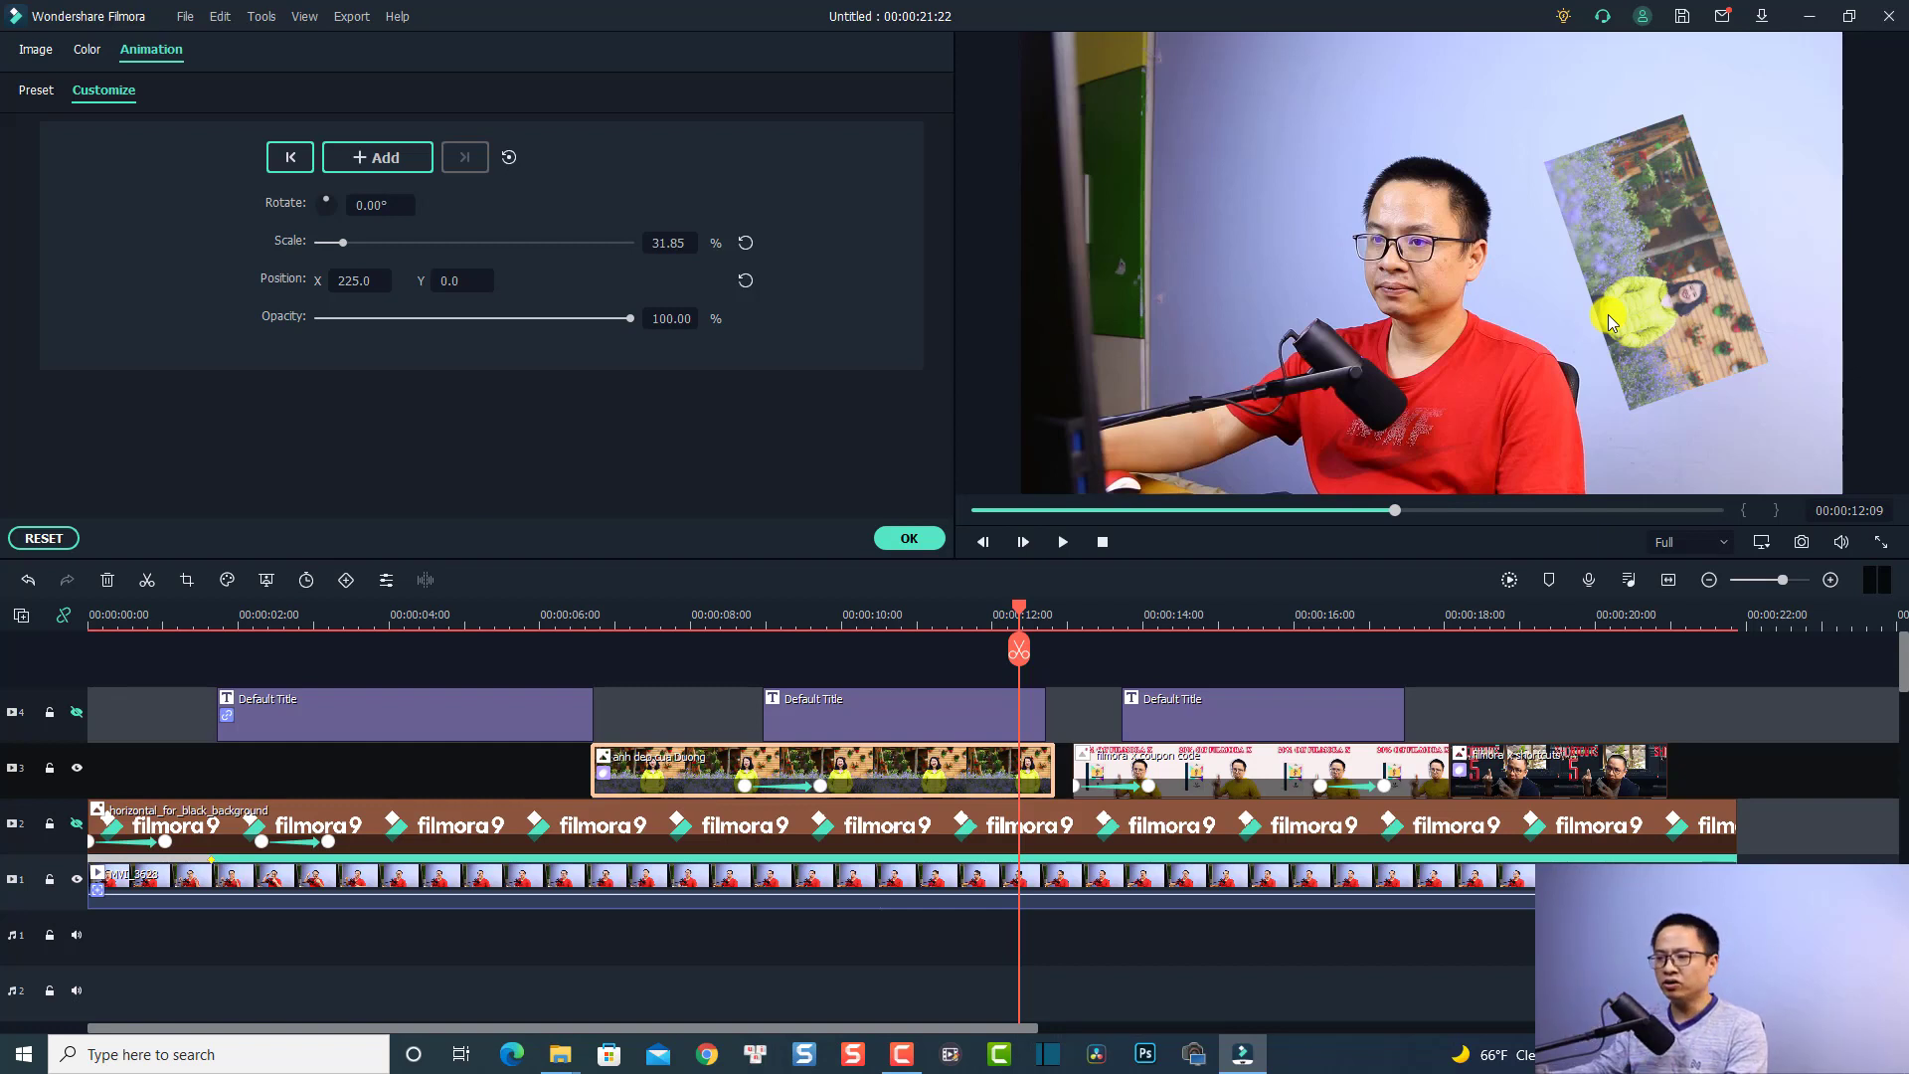
click(1006, 613)
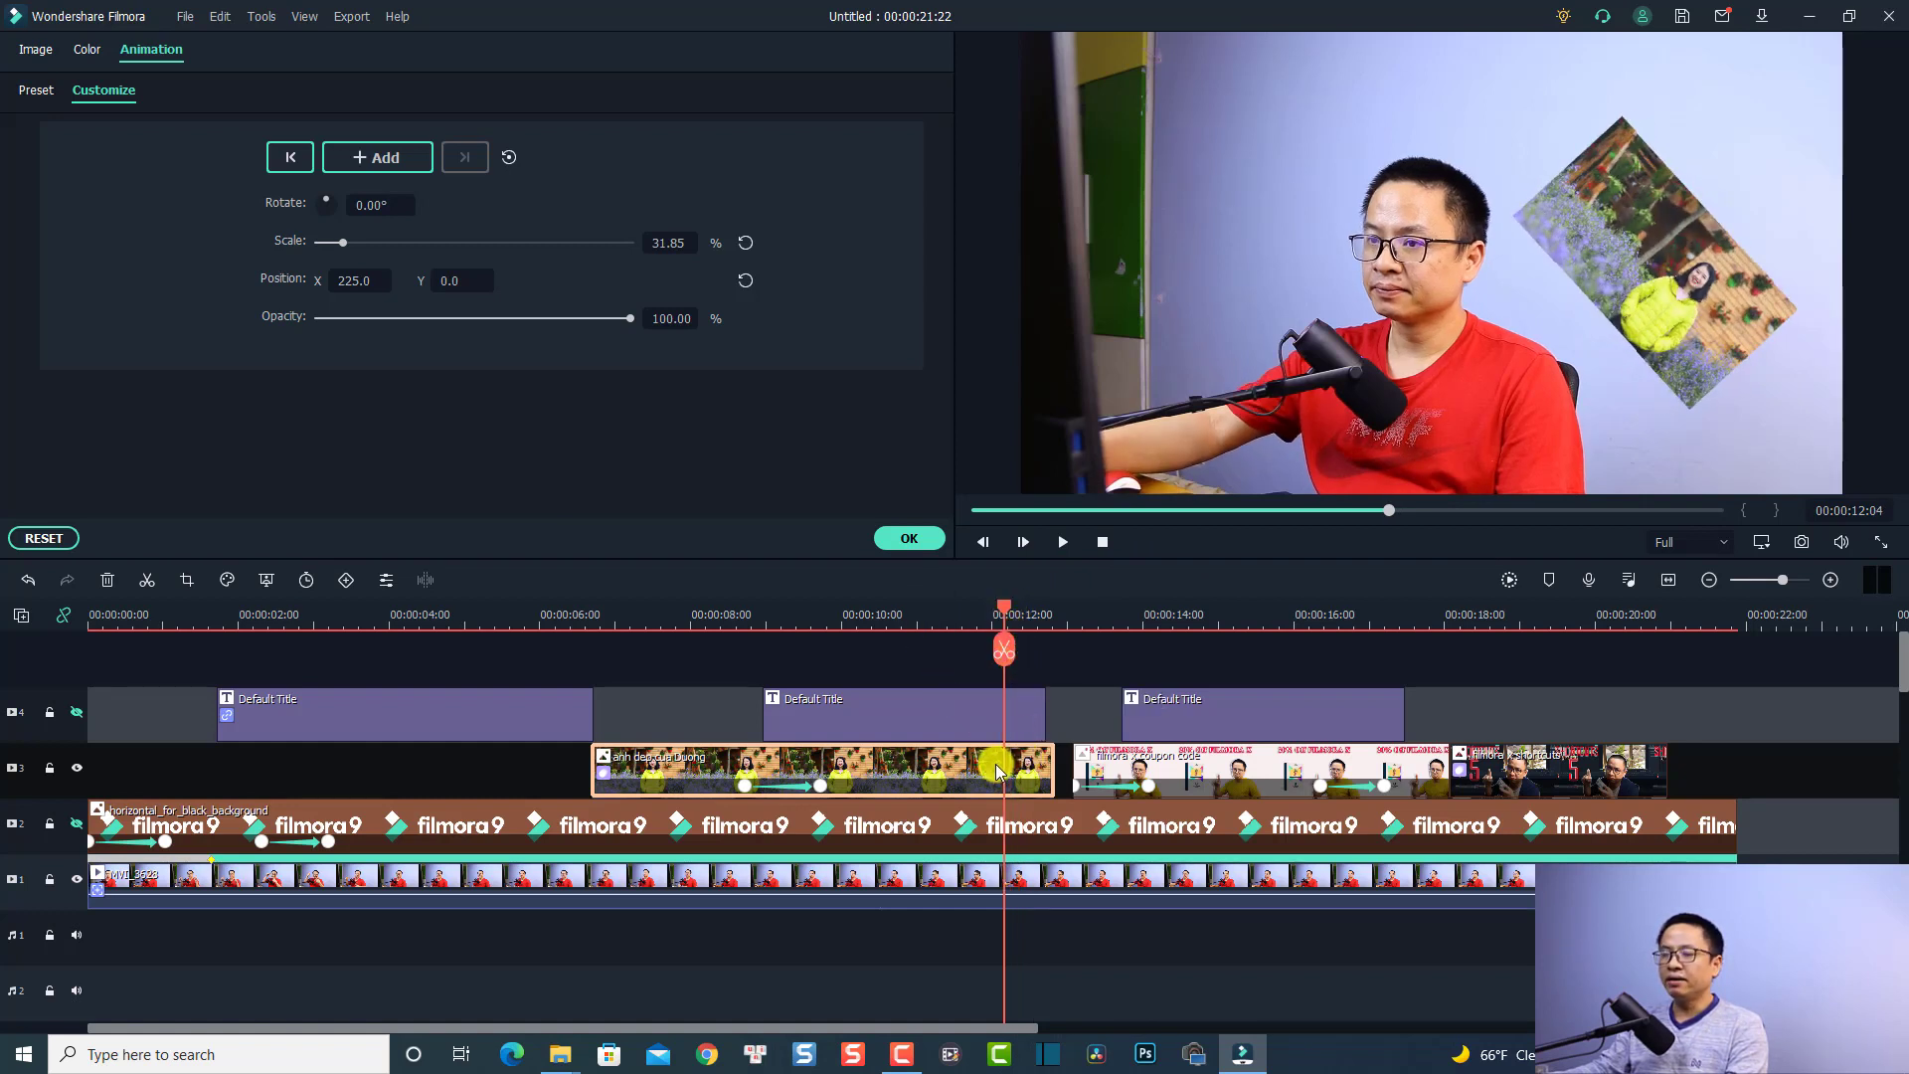
click(384, 157)
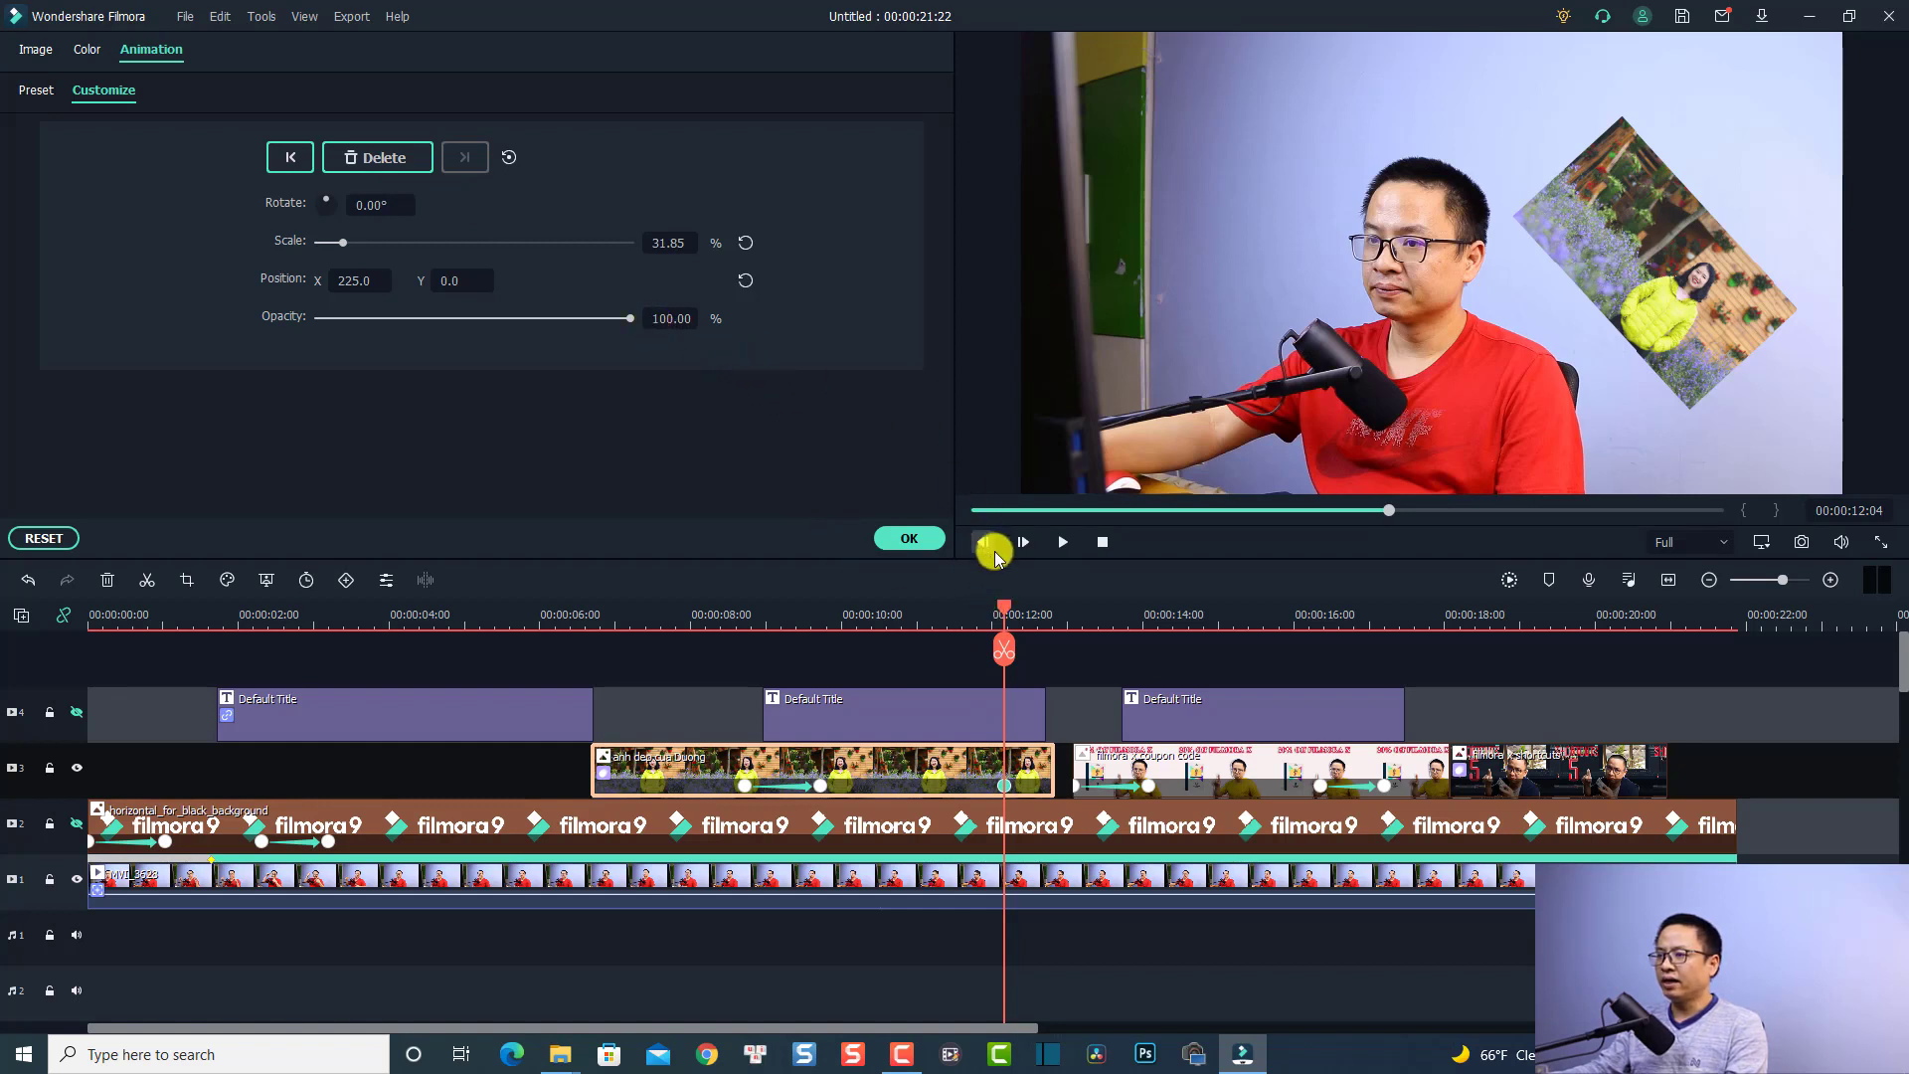
drag(1002, 601, 1043, 611)
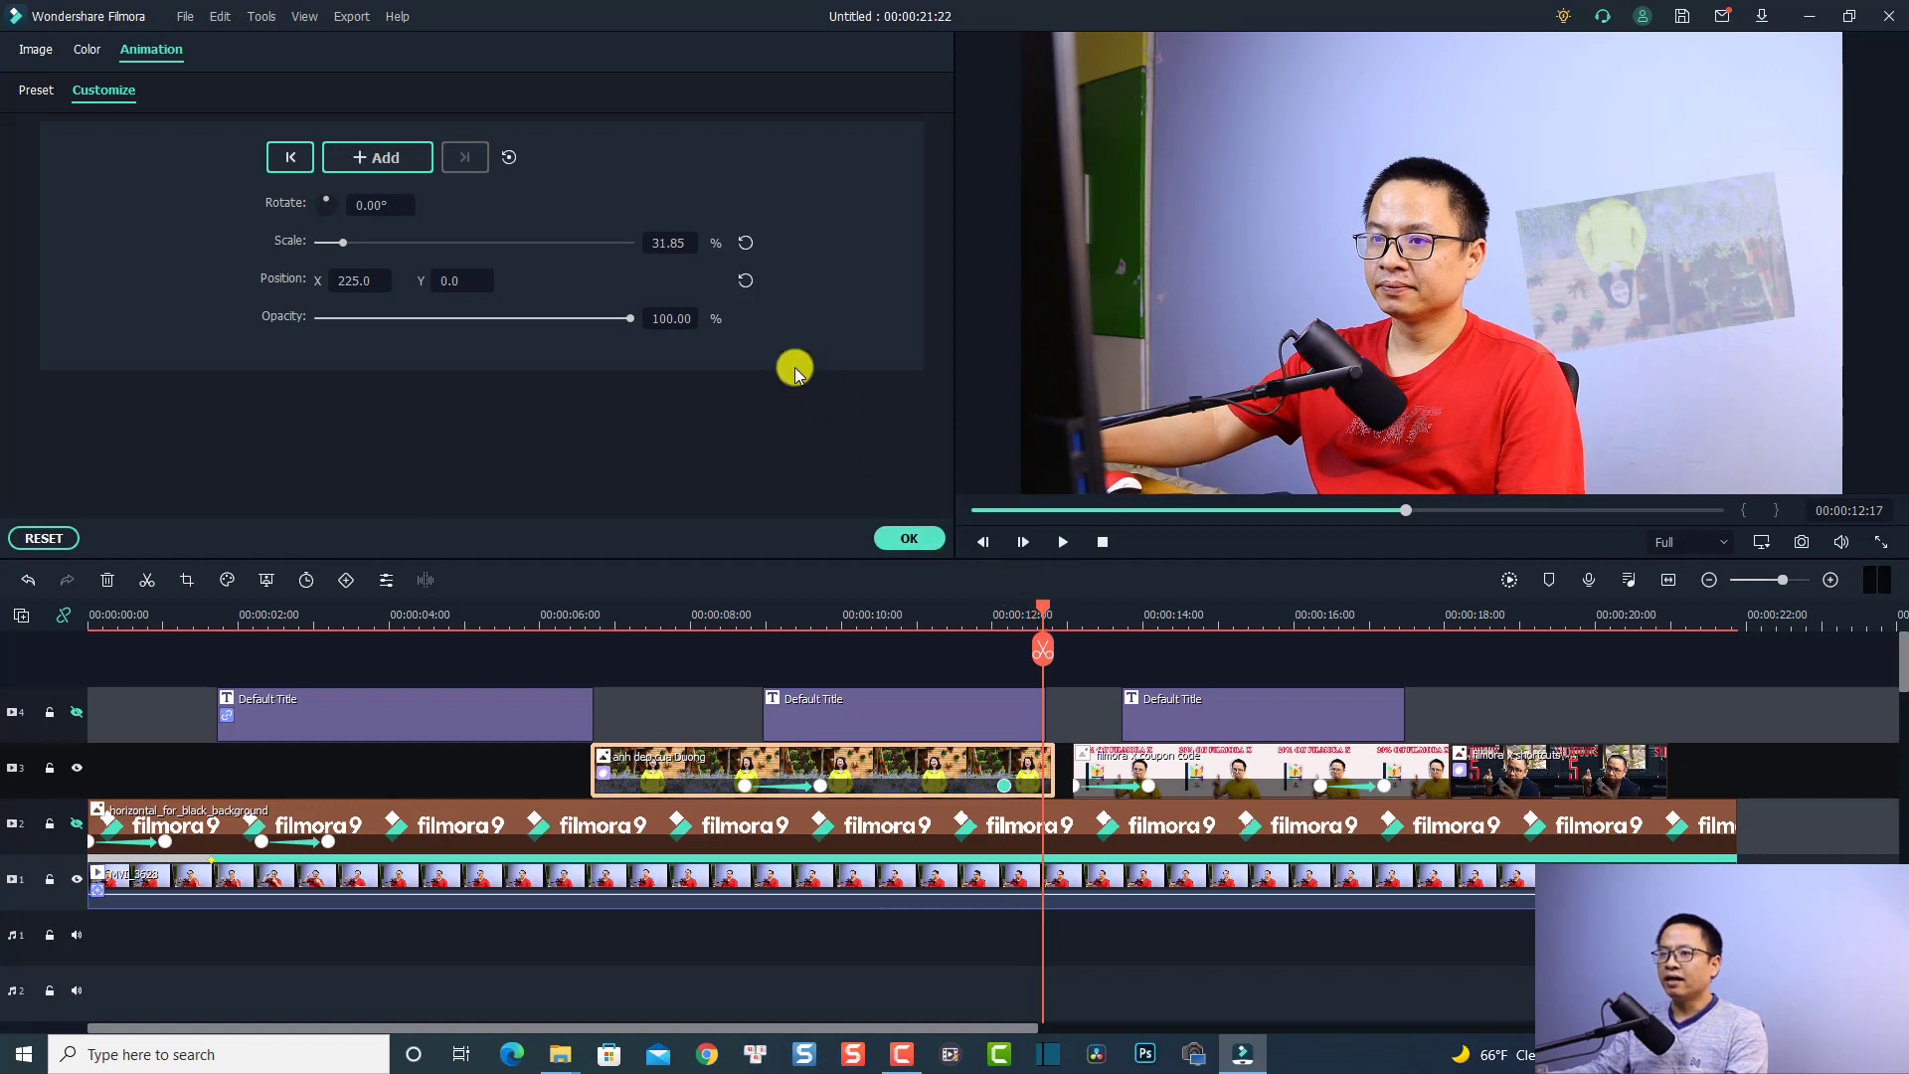
Set the photo's opacity to 0% at about 12:17 and preview the fade from 6 seconds
drag(631, 323, 303, 336)
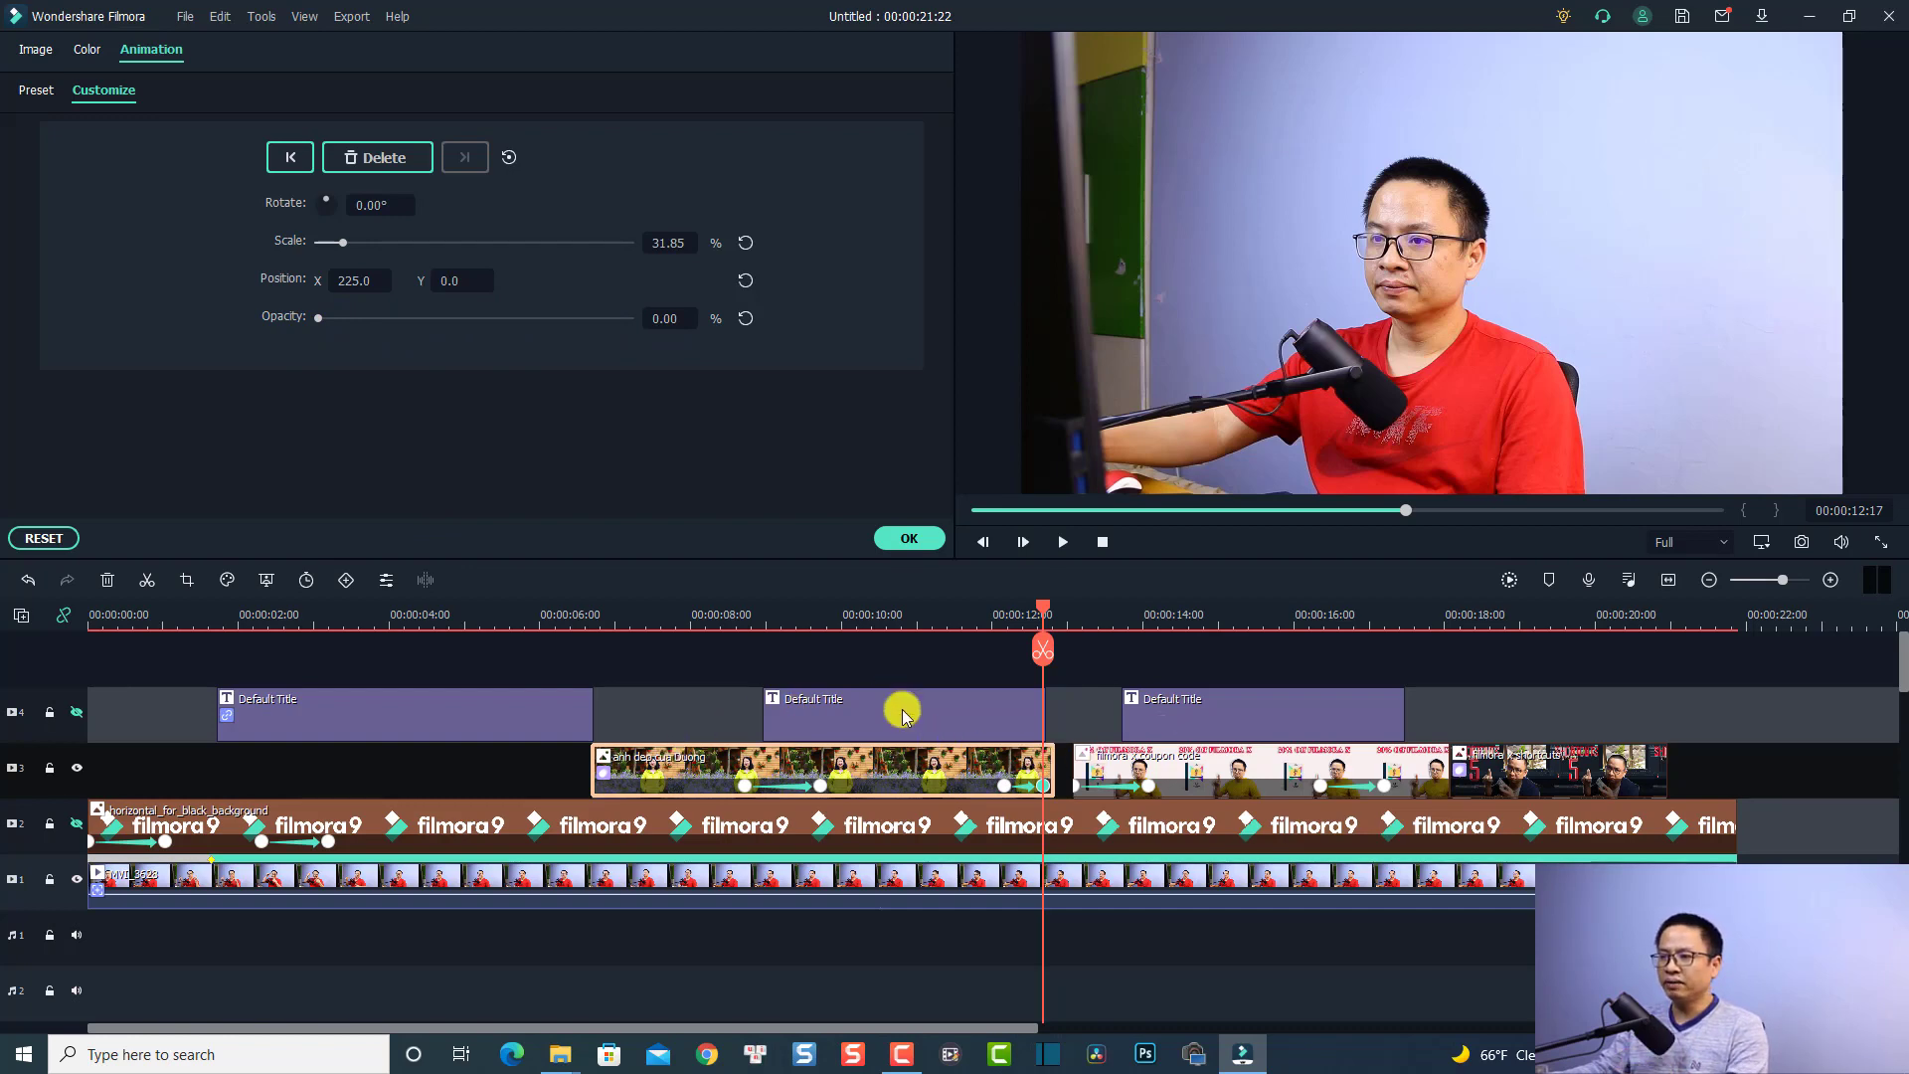
click(564, 619)
key(space)
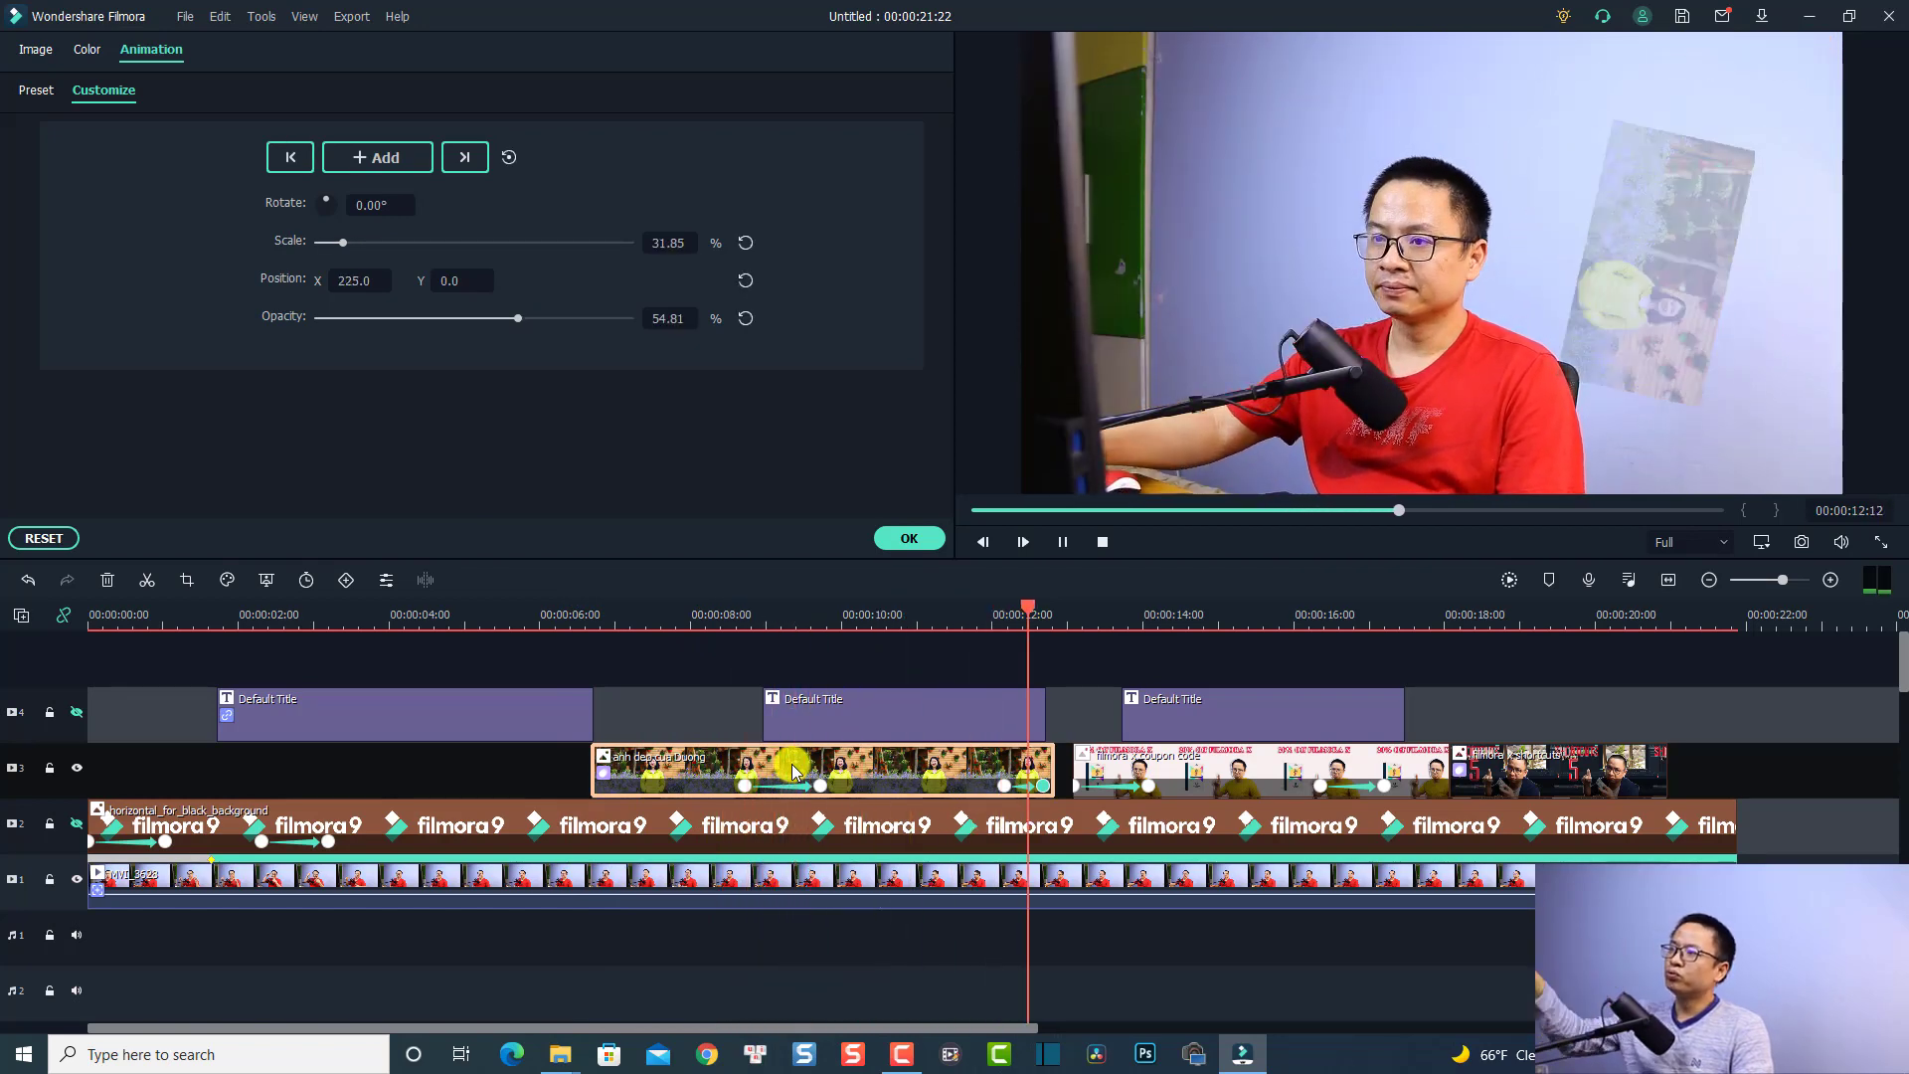
key(space)
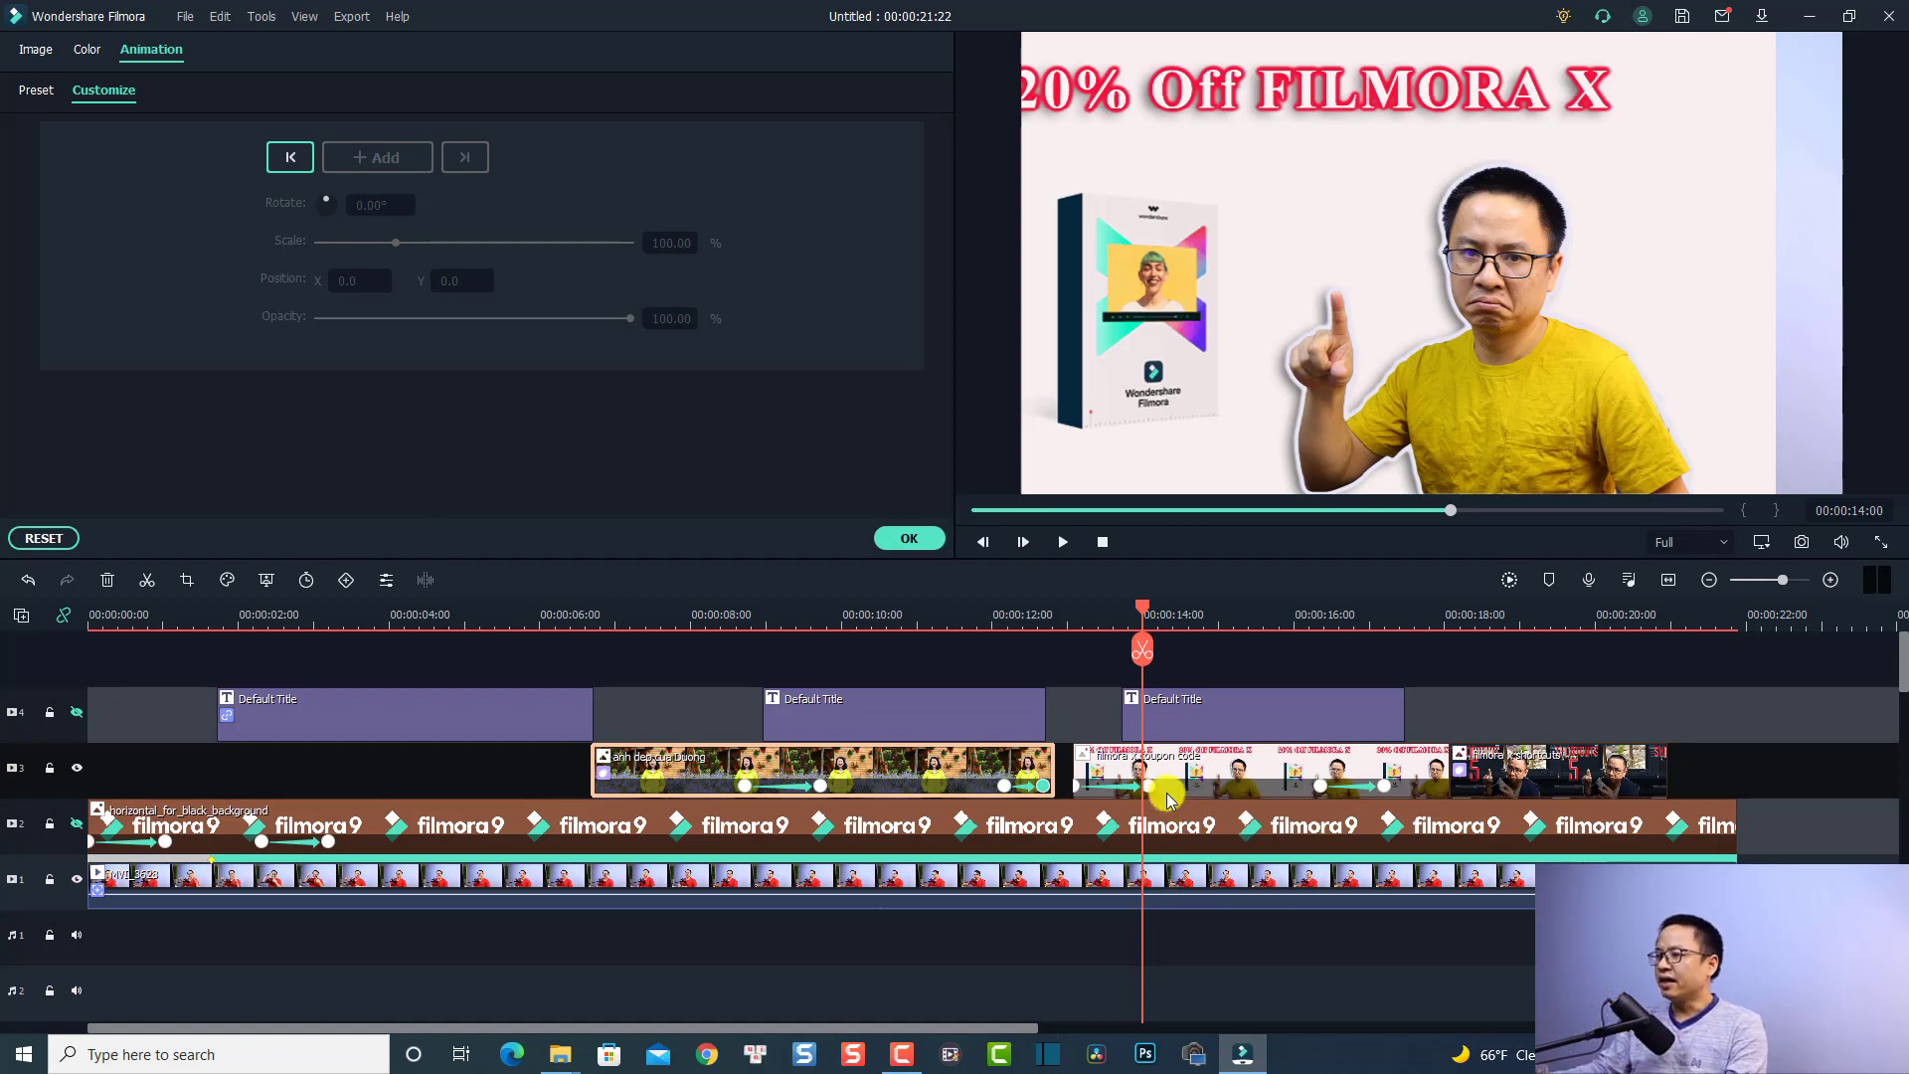
Preview the coupon clip from about 12:24, then clear all keyframes on the 20% Off FILMORA X clip
click(1062, 622)
key(space)
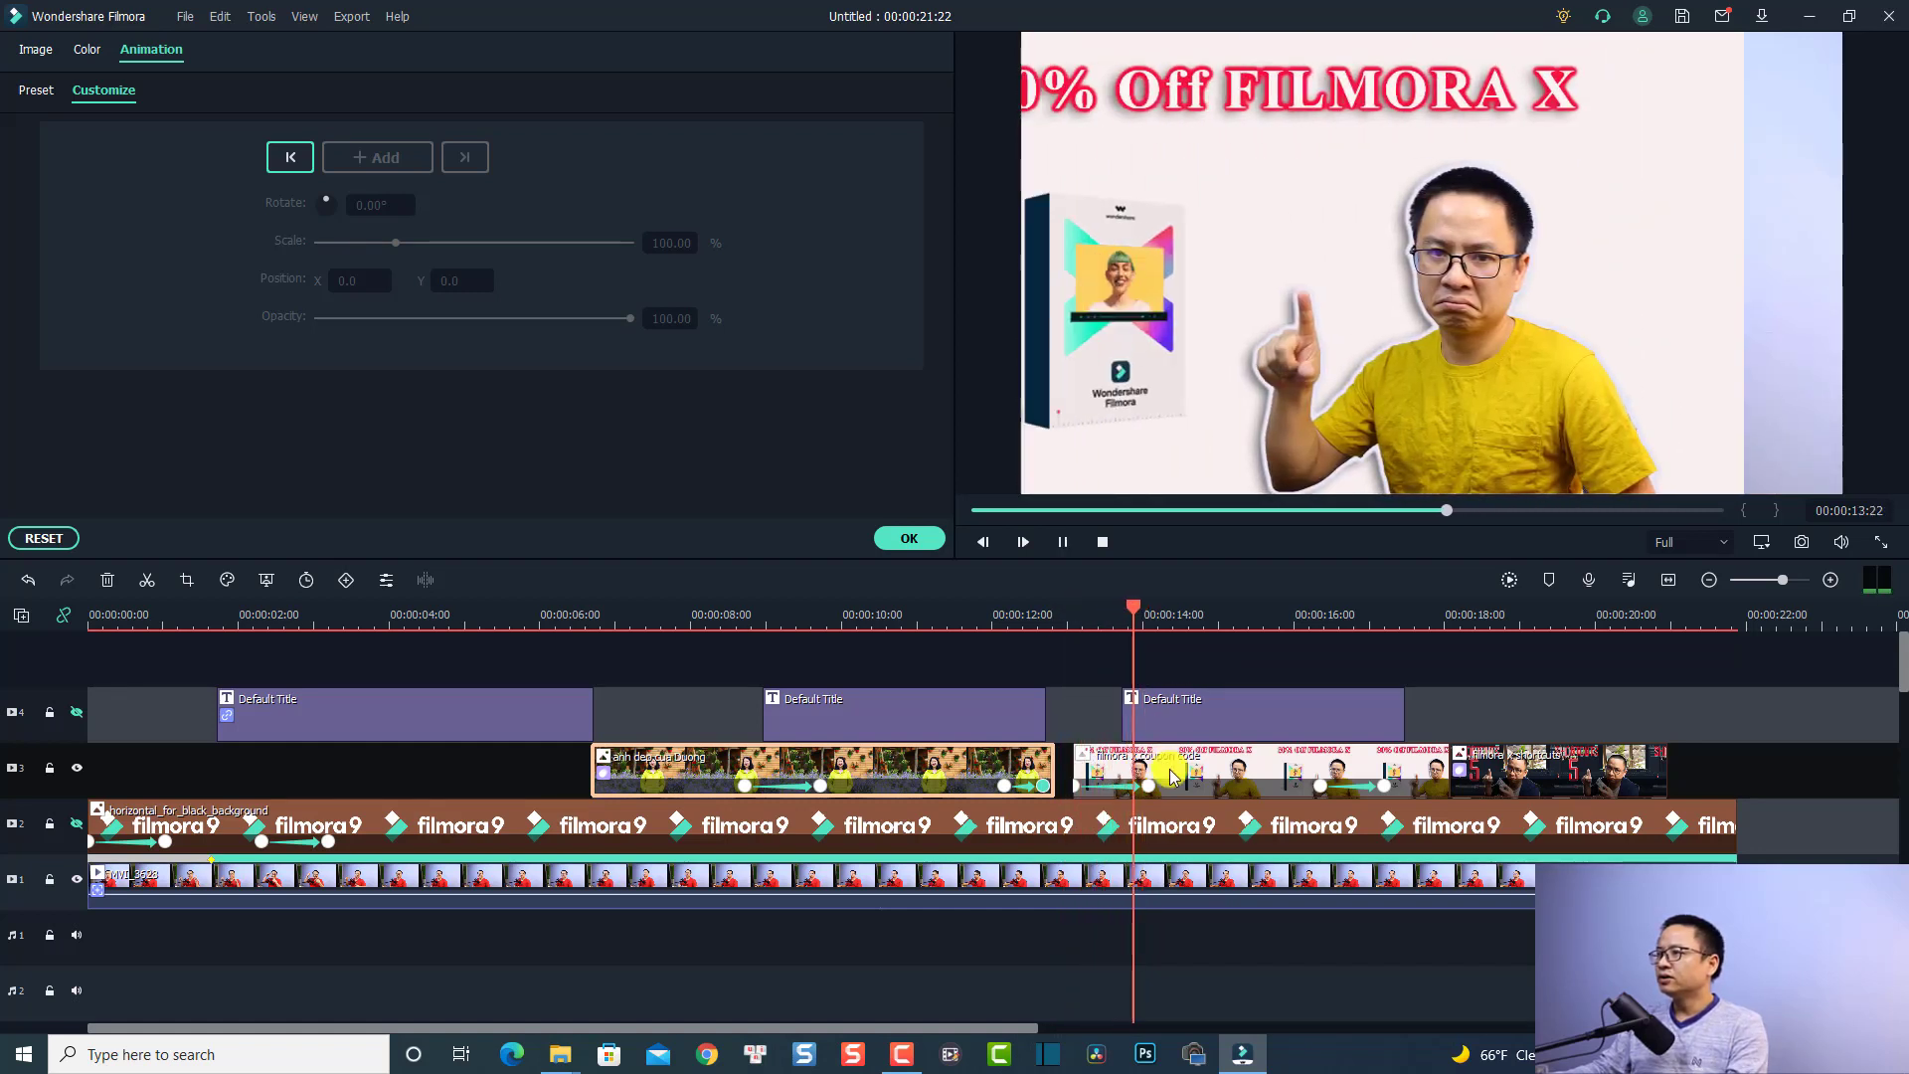
key(space)
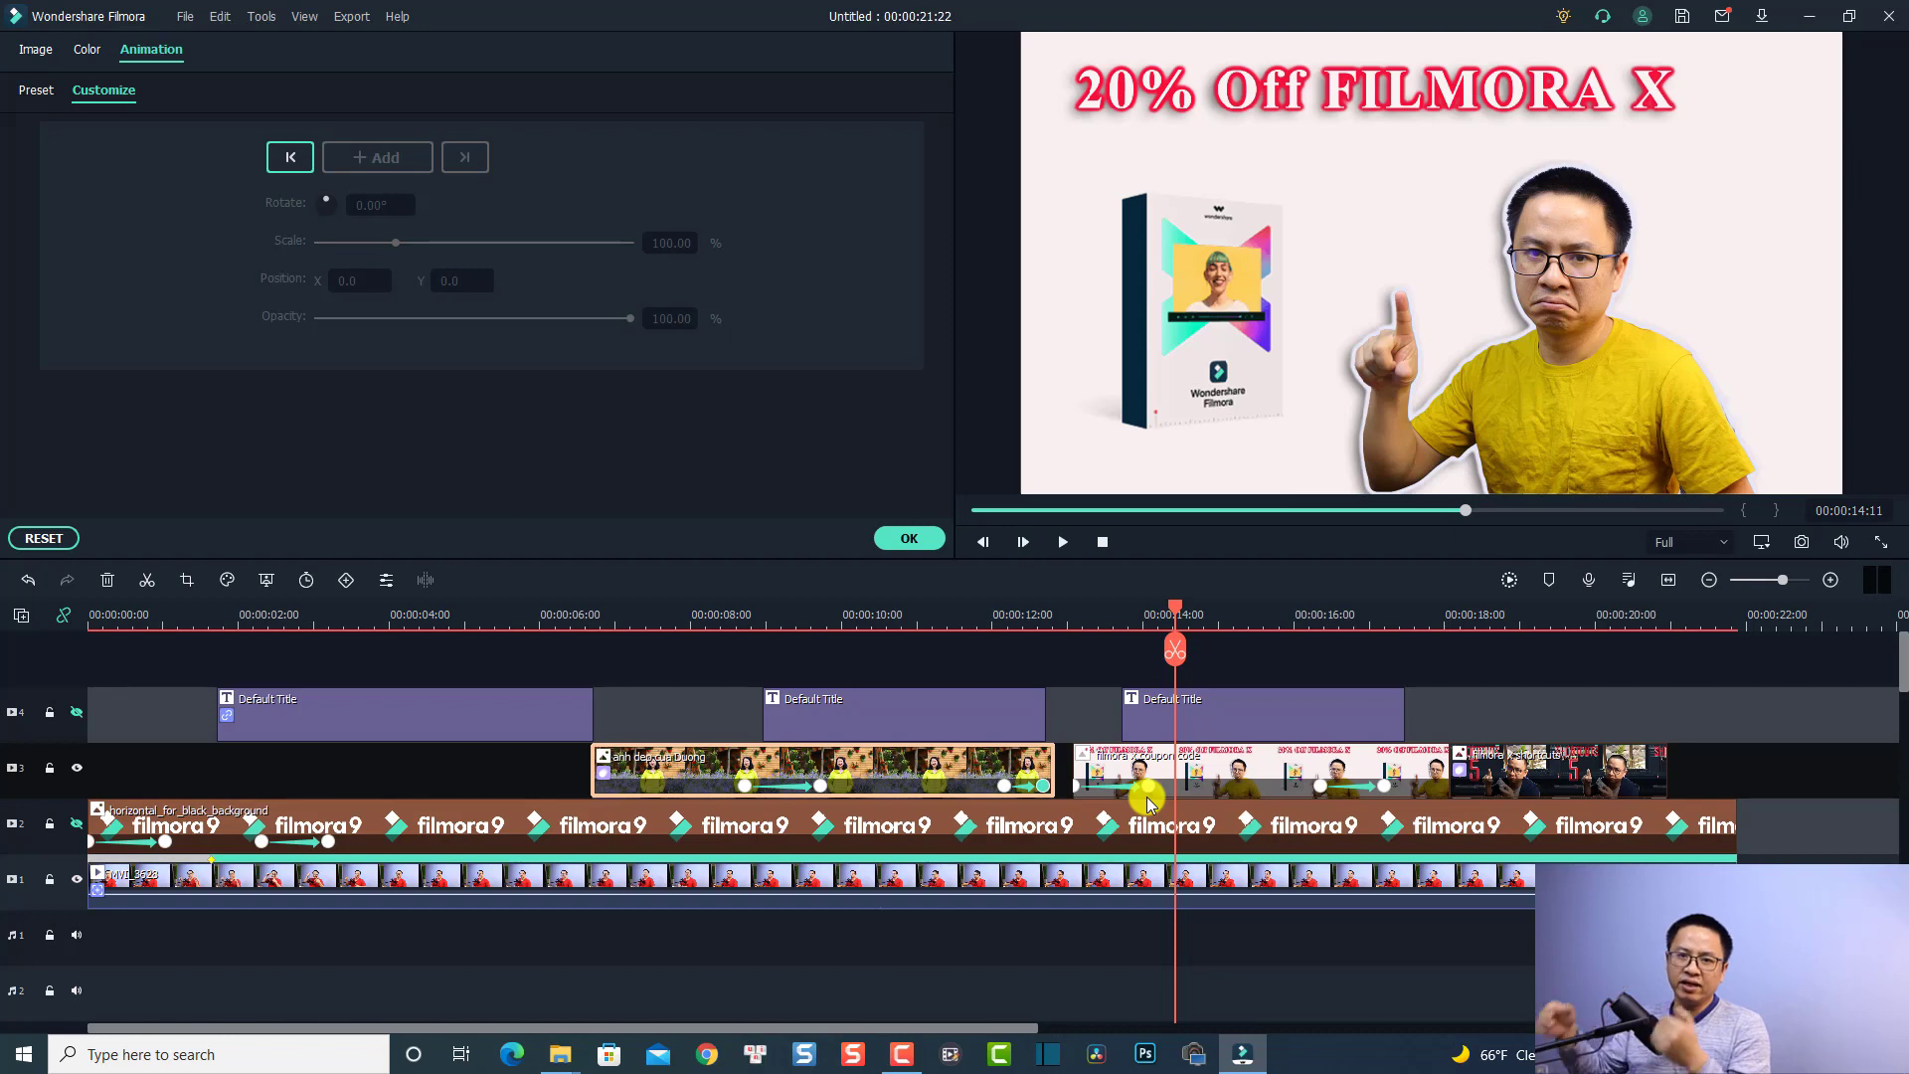
click(1145, 787)
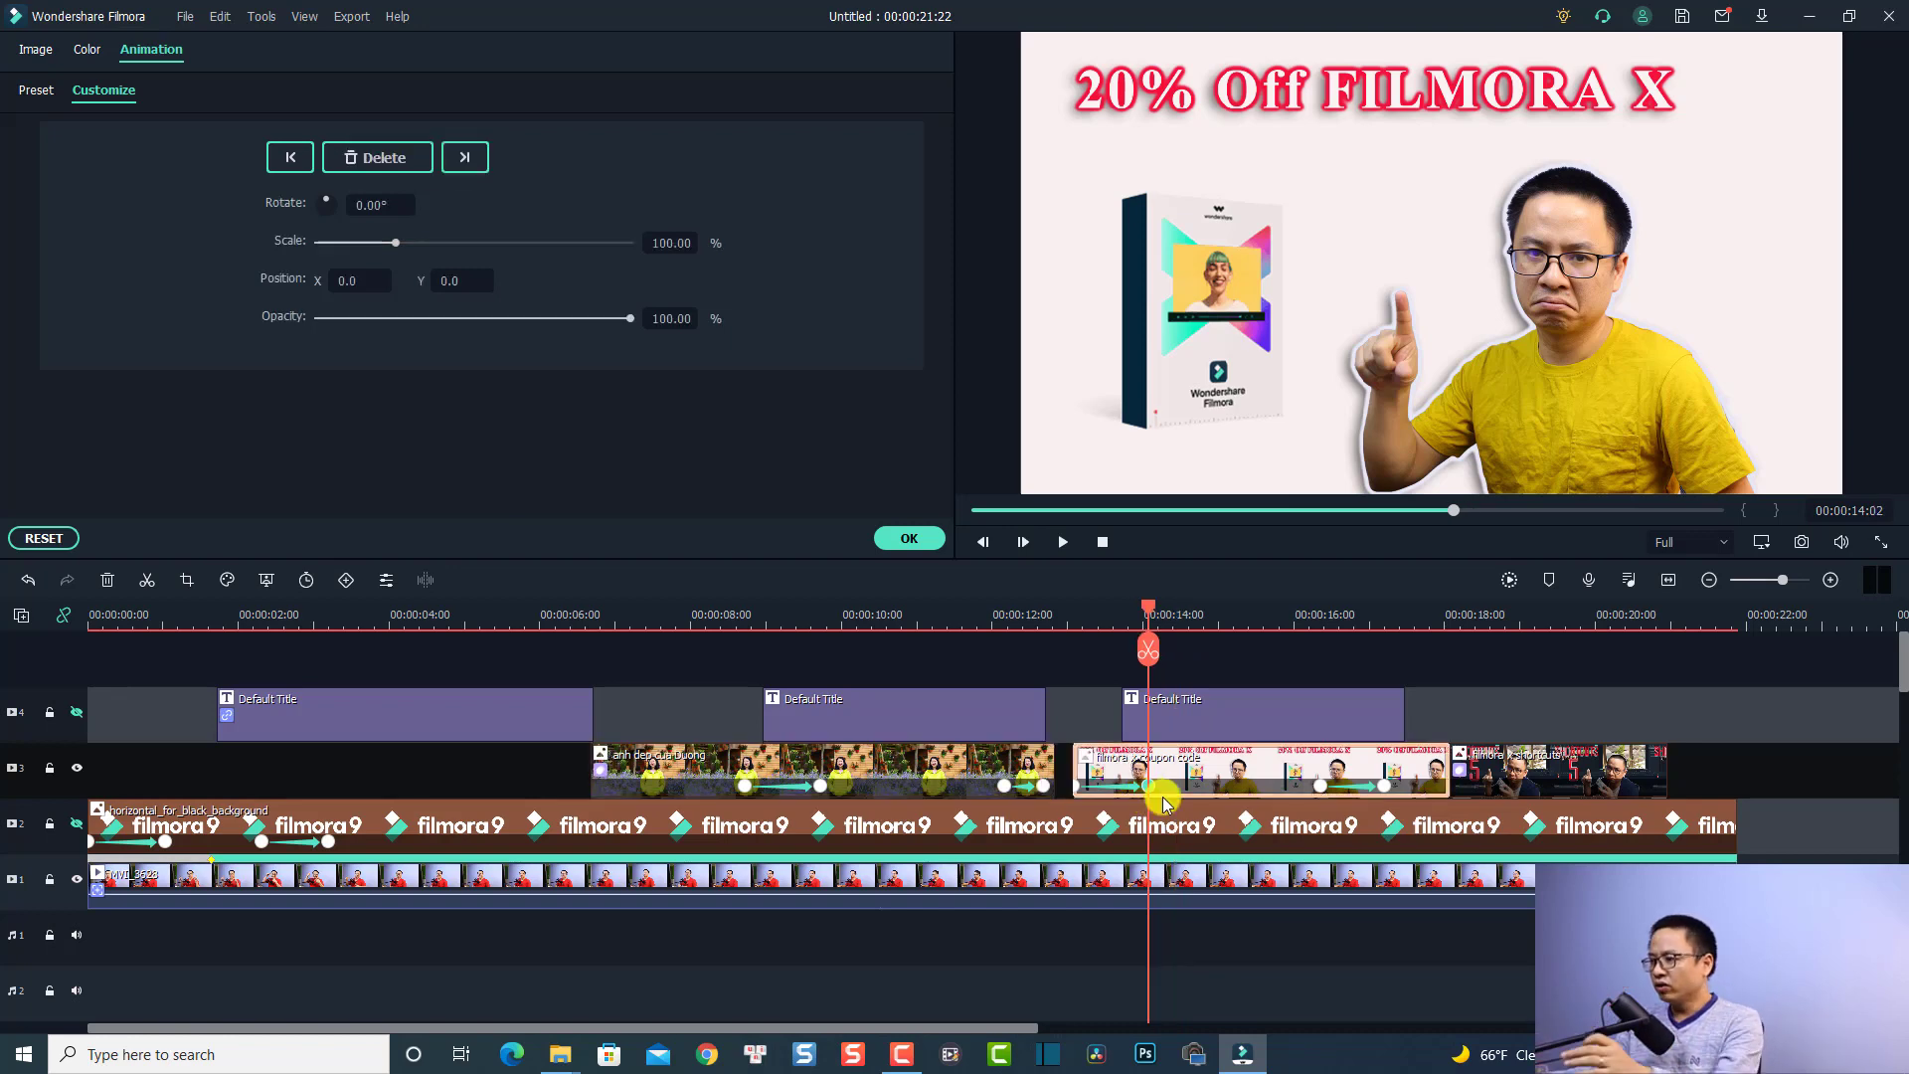
click(1321, 787)
right_click(1341, 798)
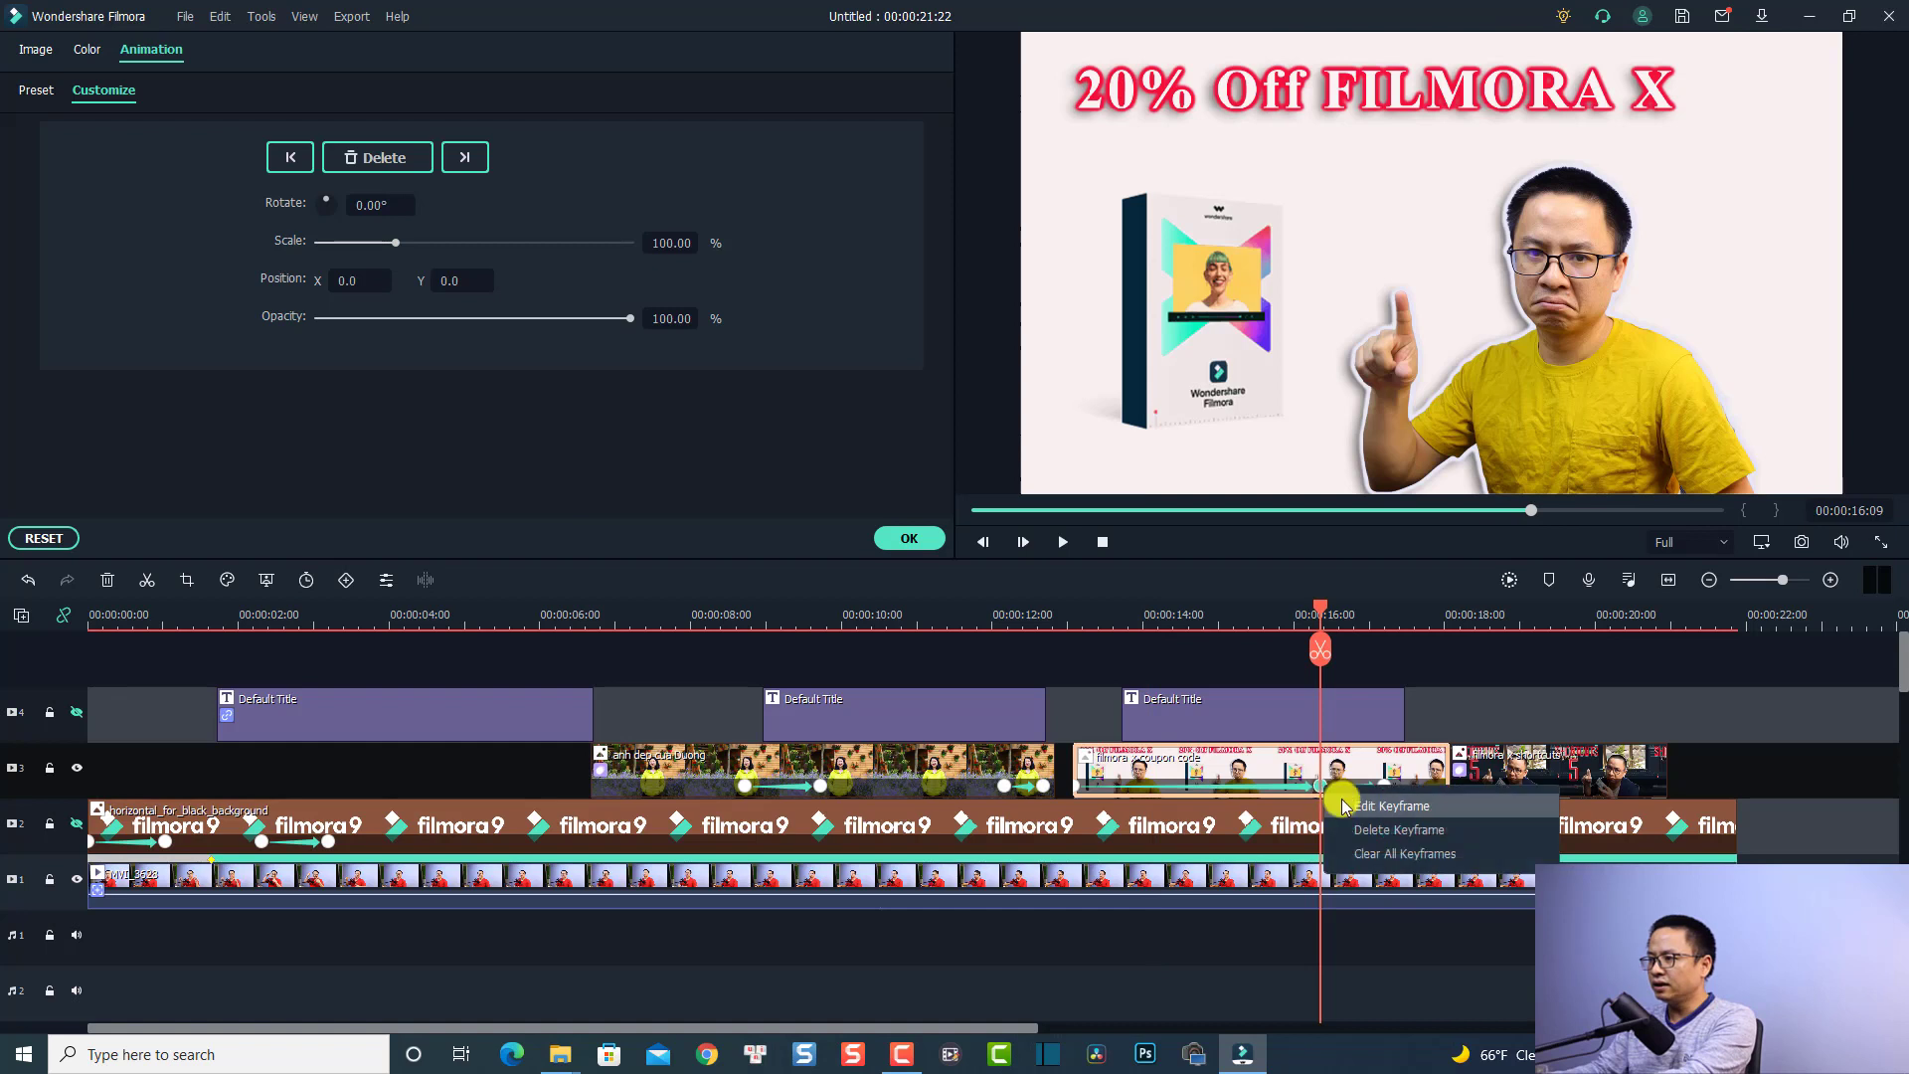
click(1373, 855)
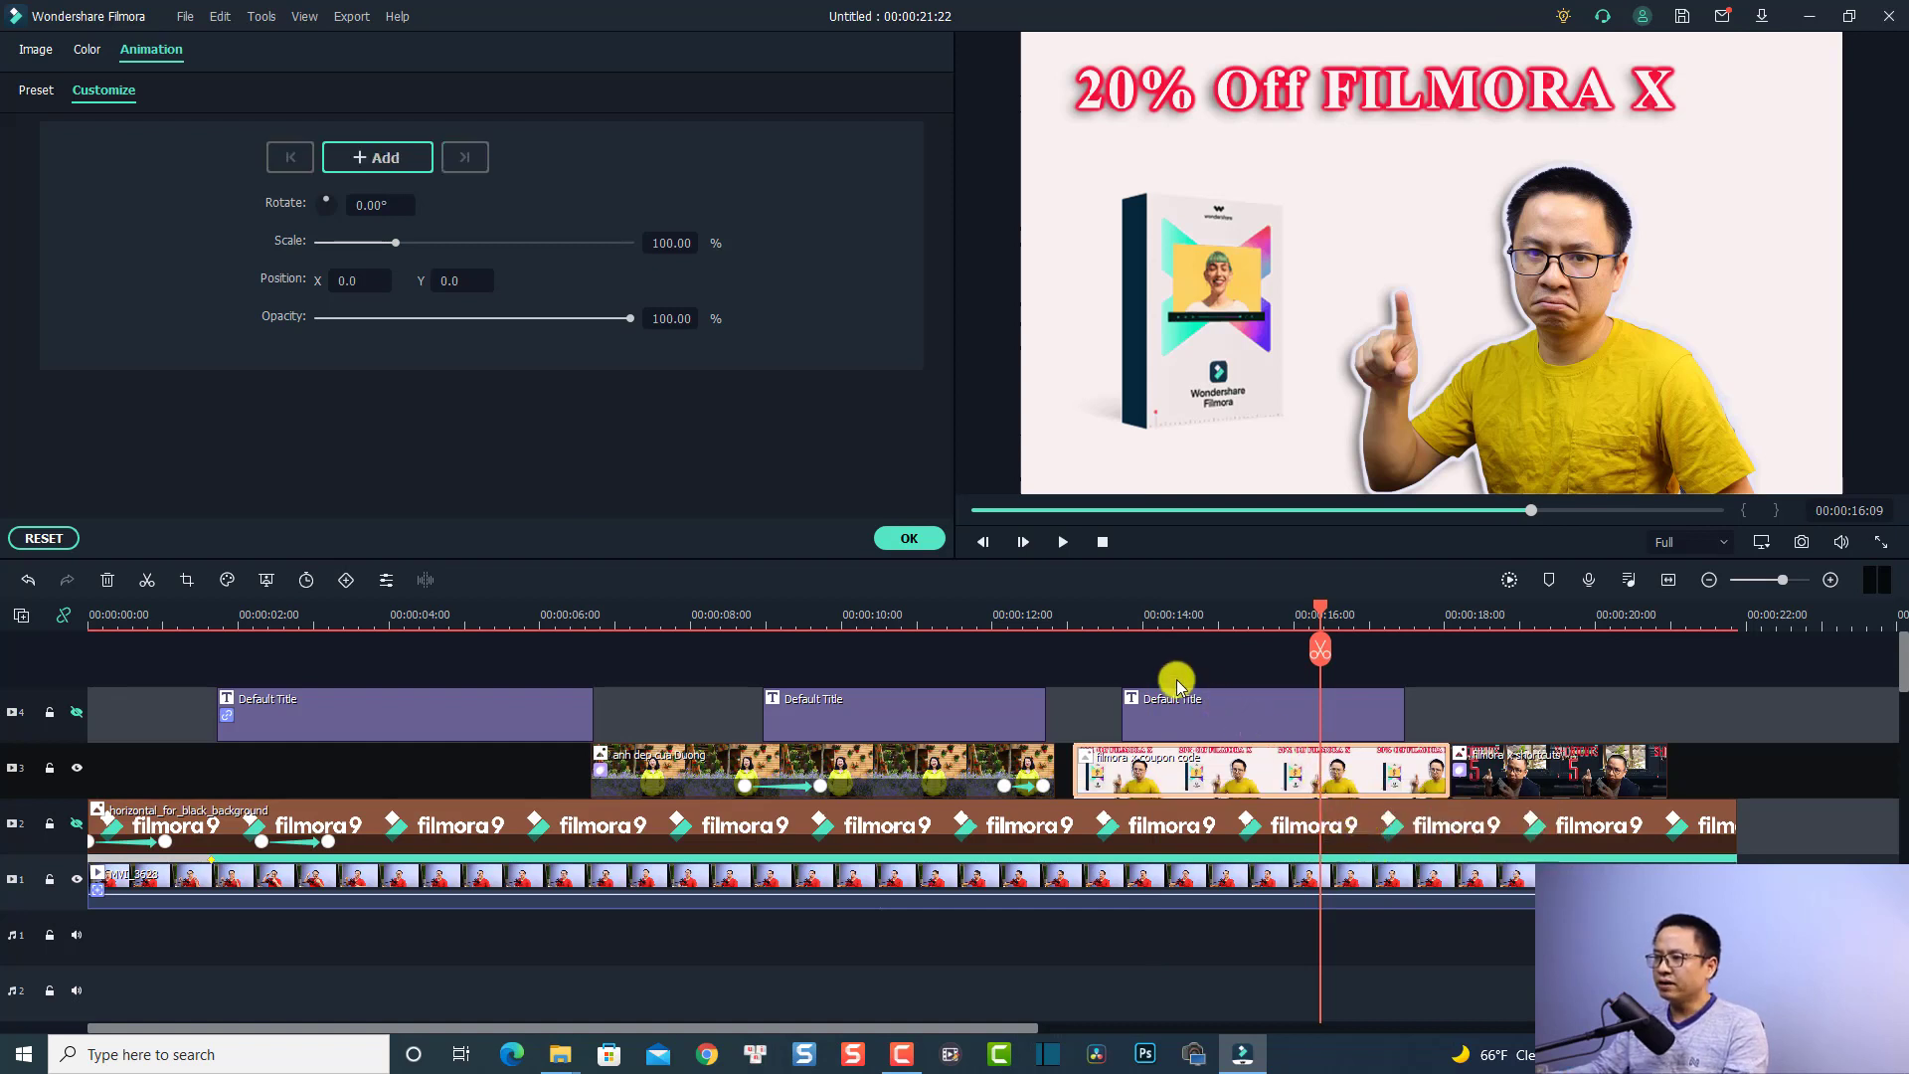
click(1075, 618)
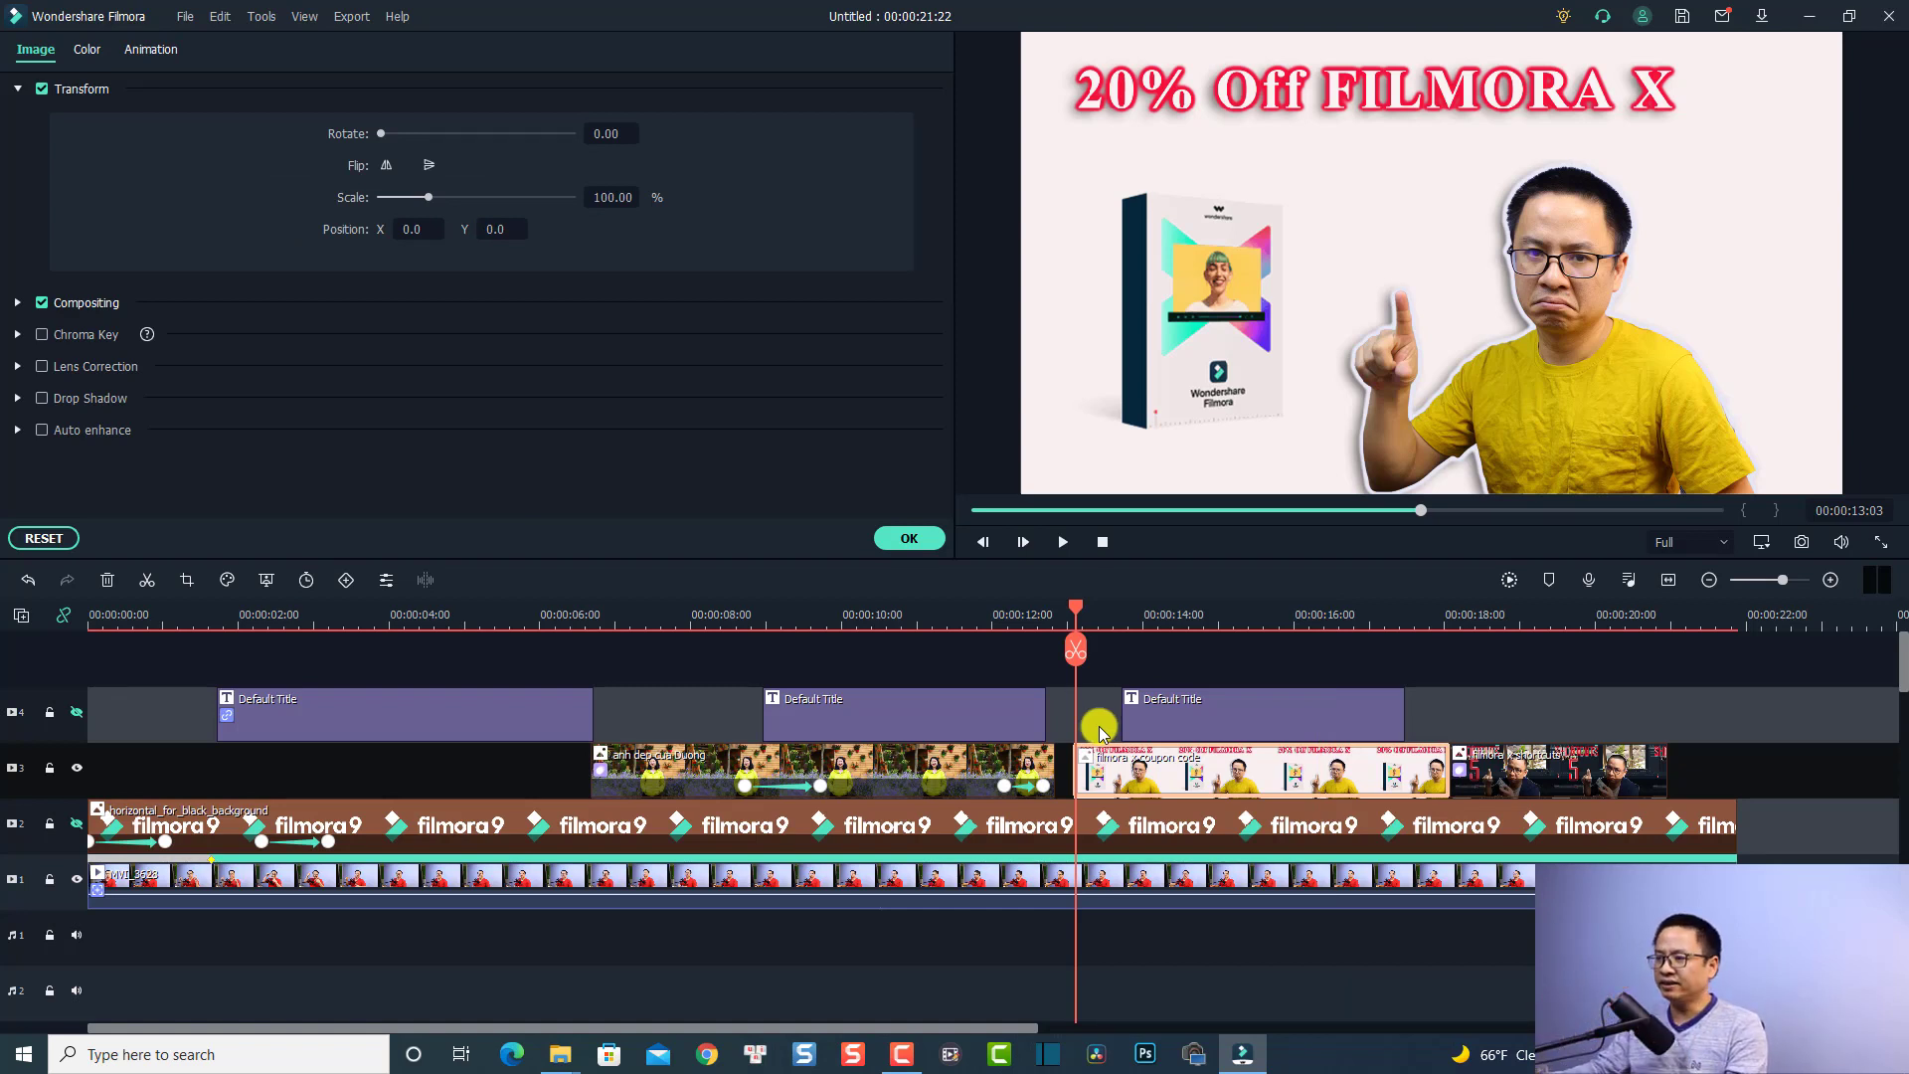
Apply the PAUSE animation preset to the 20% Off FILMORA X coupon clip
click(1112, 776)
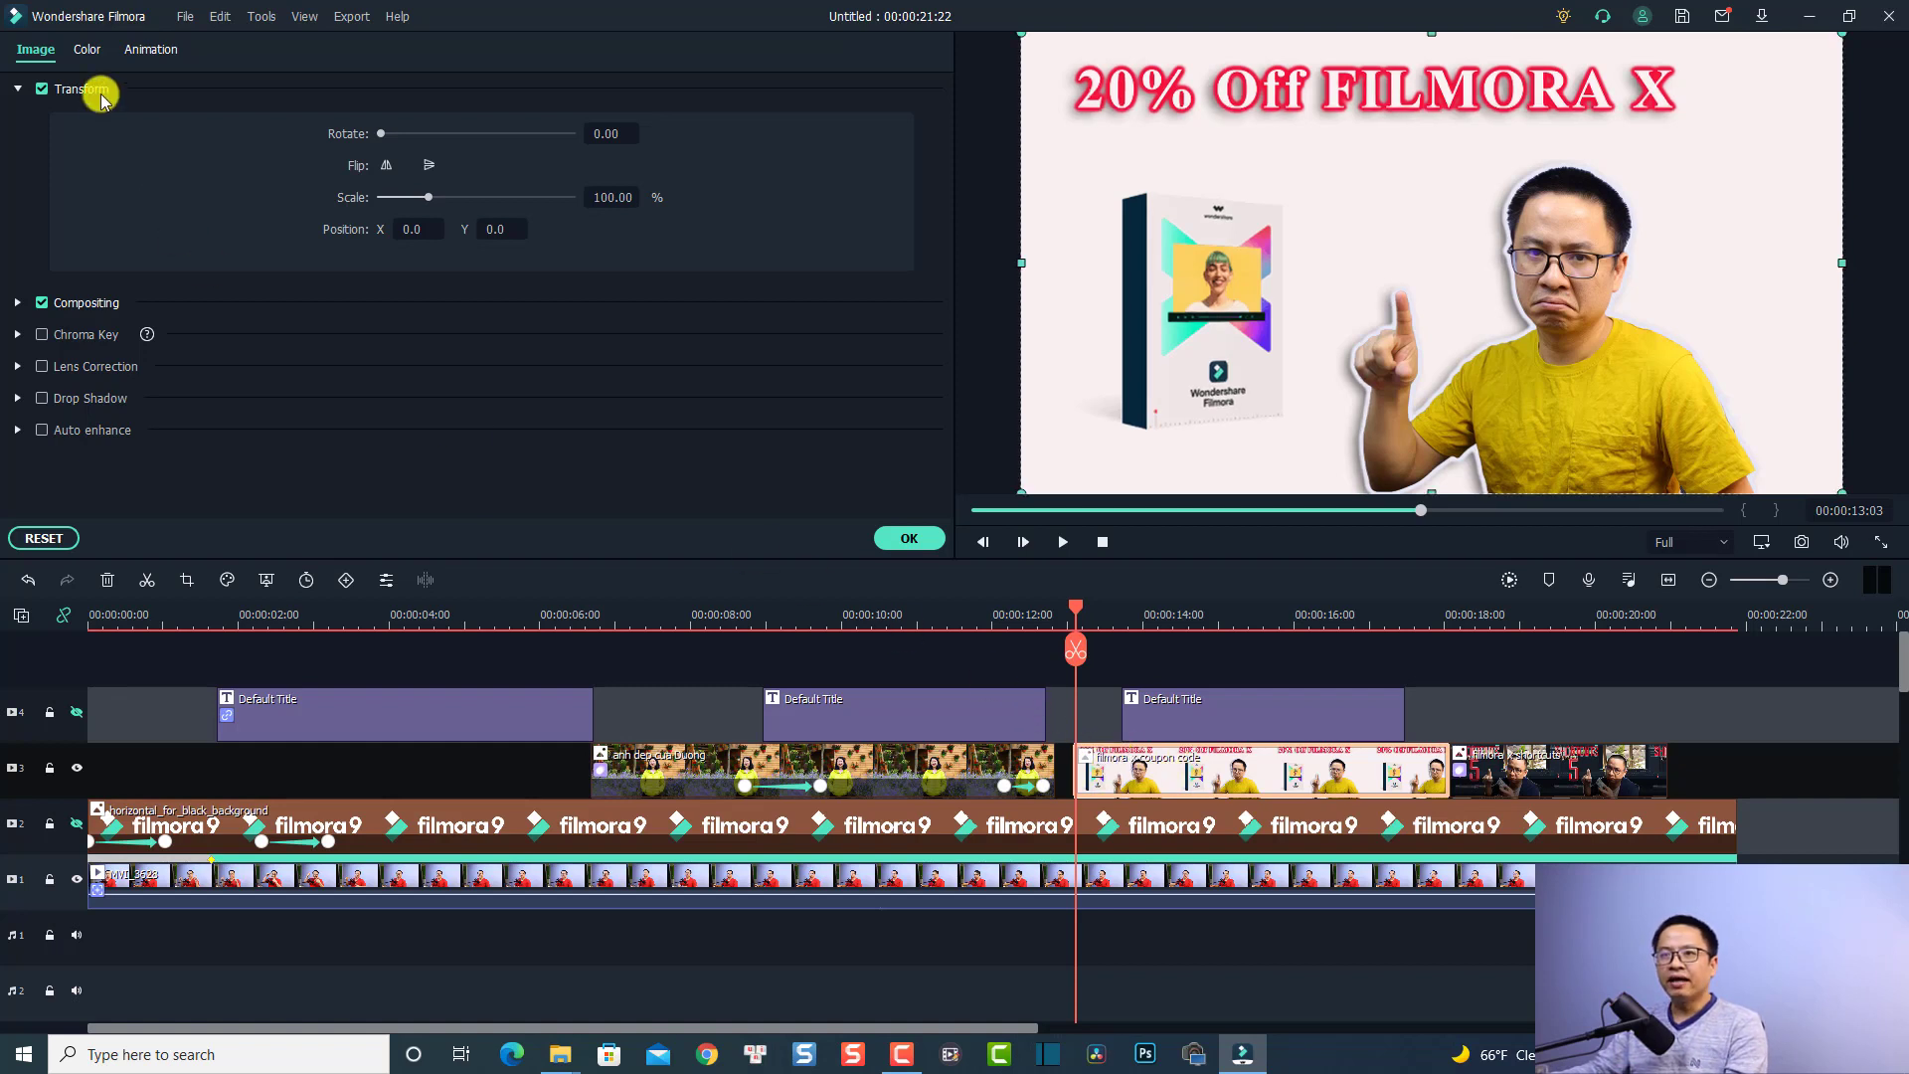
click(149, 49)
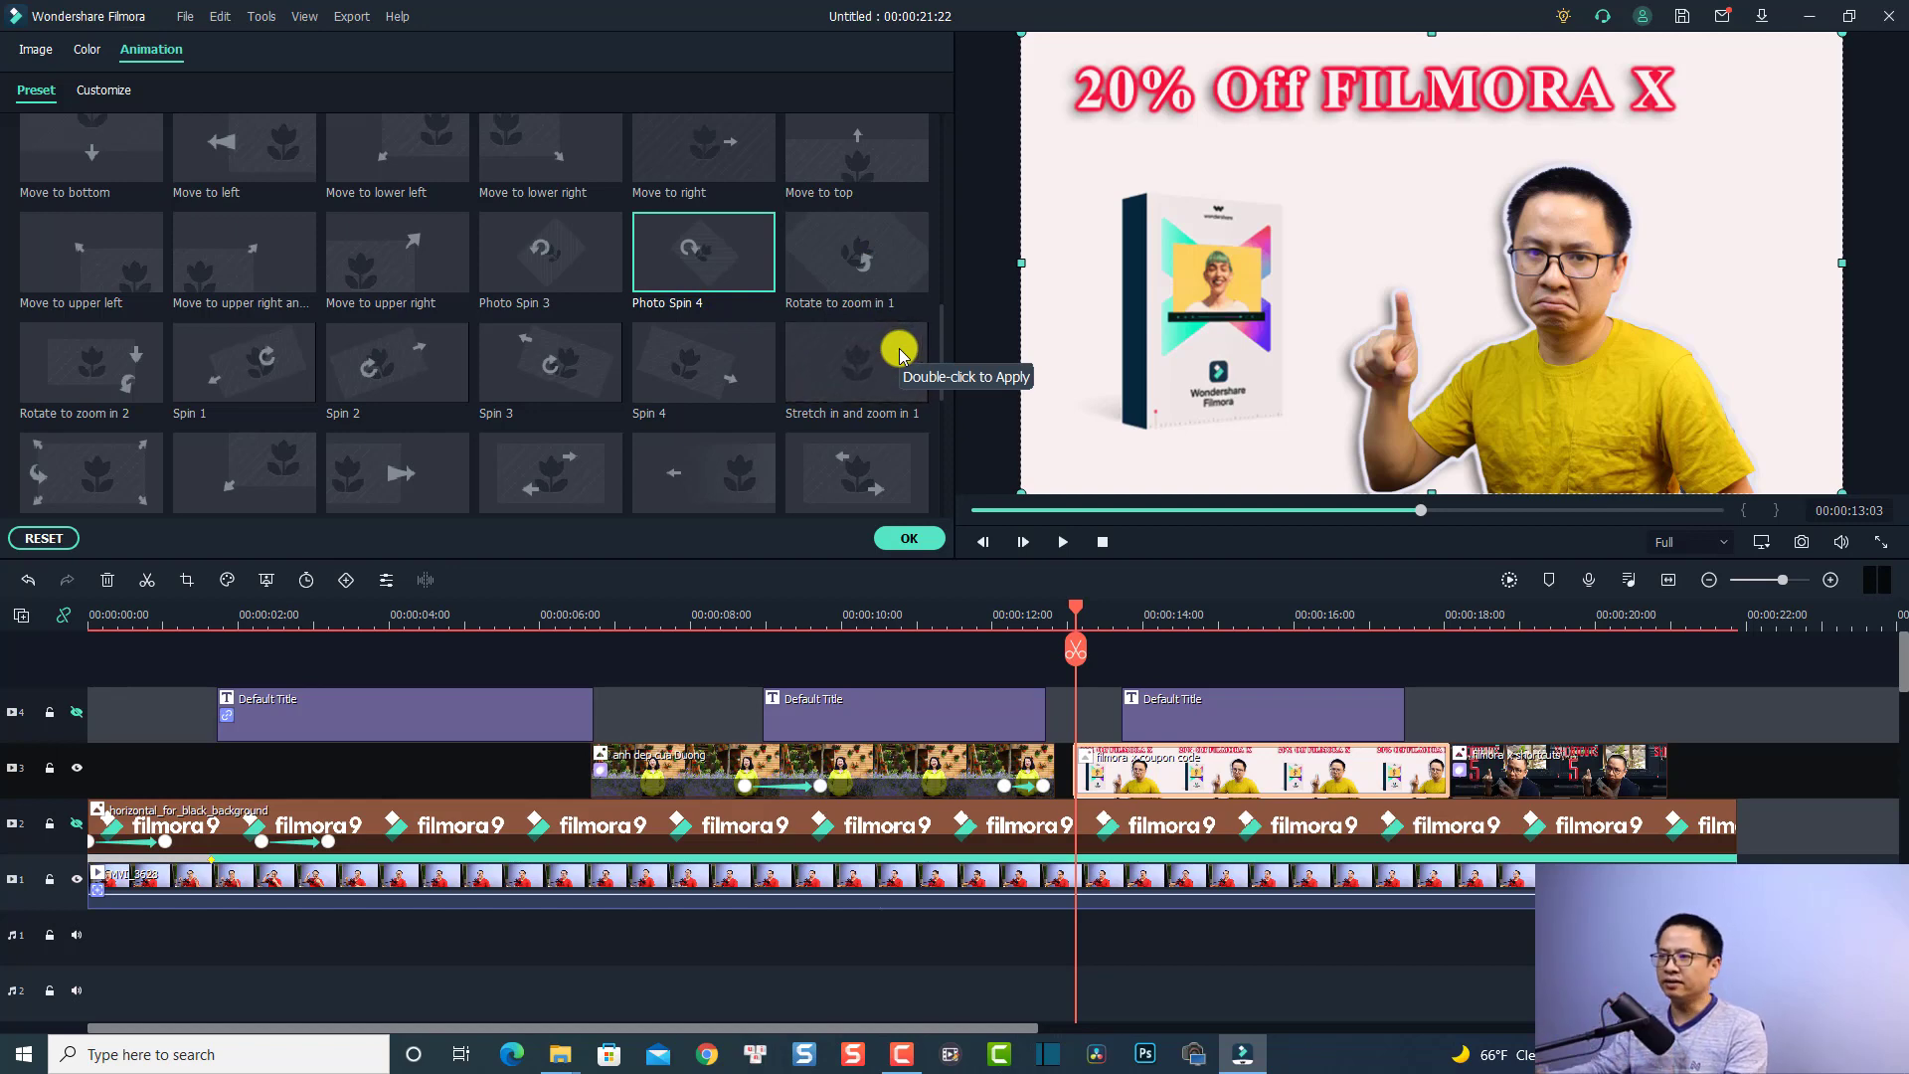
drag(943, 350, 942, 116)
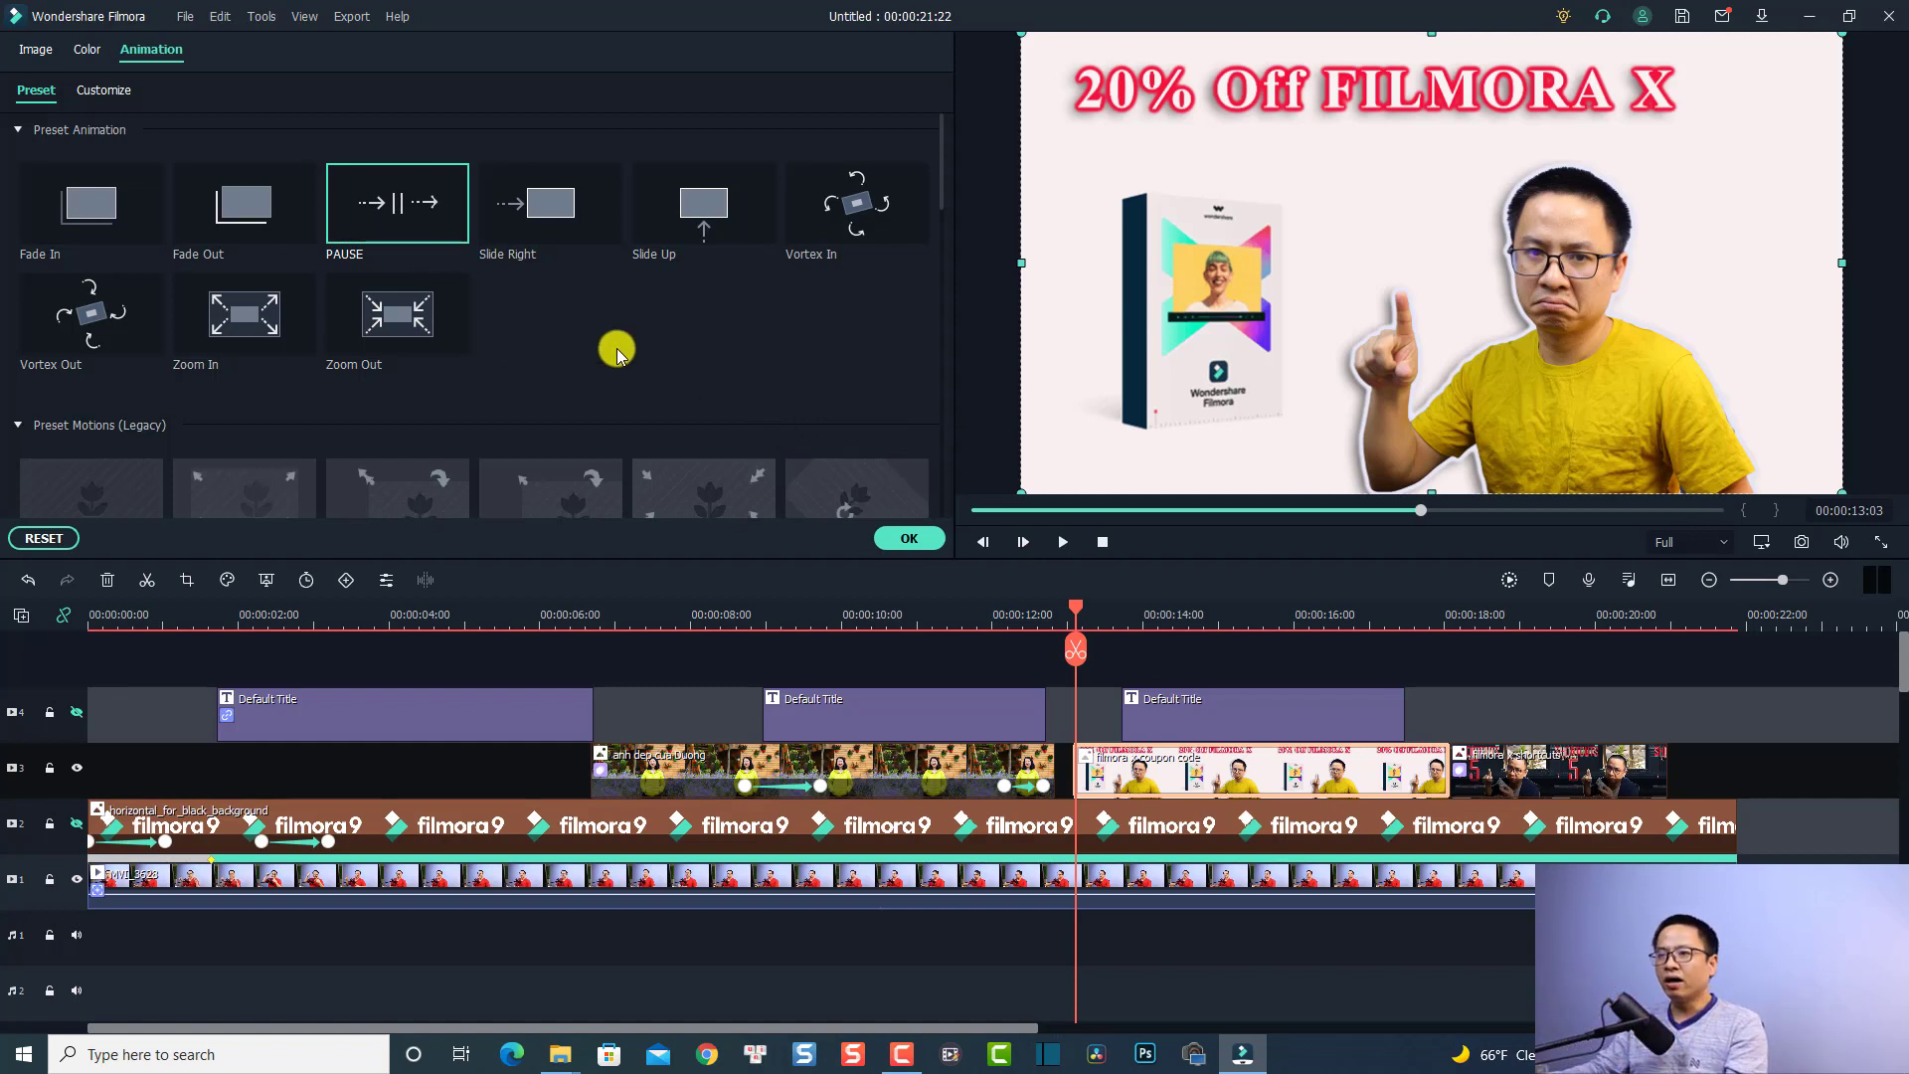
double_click(388, 227)
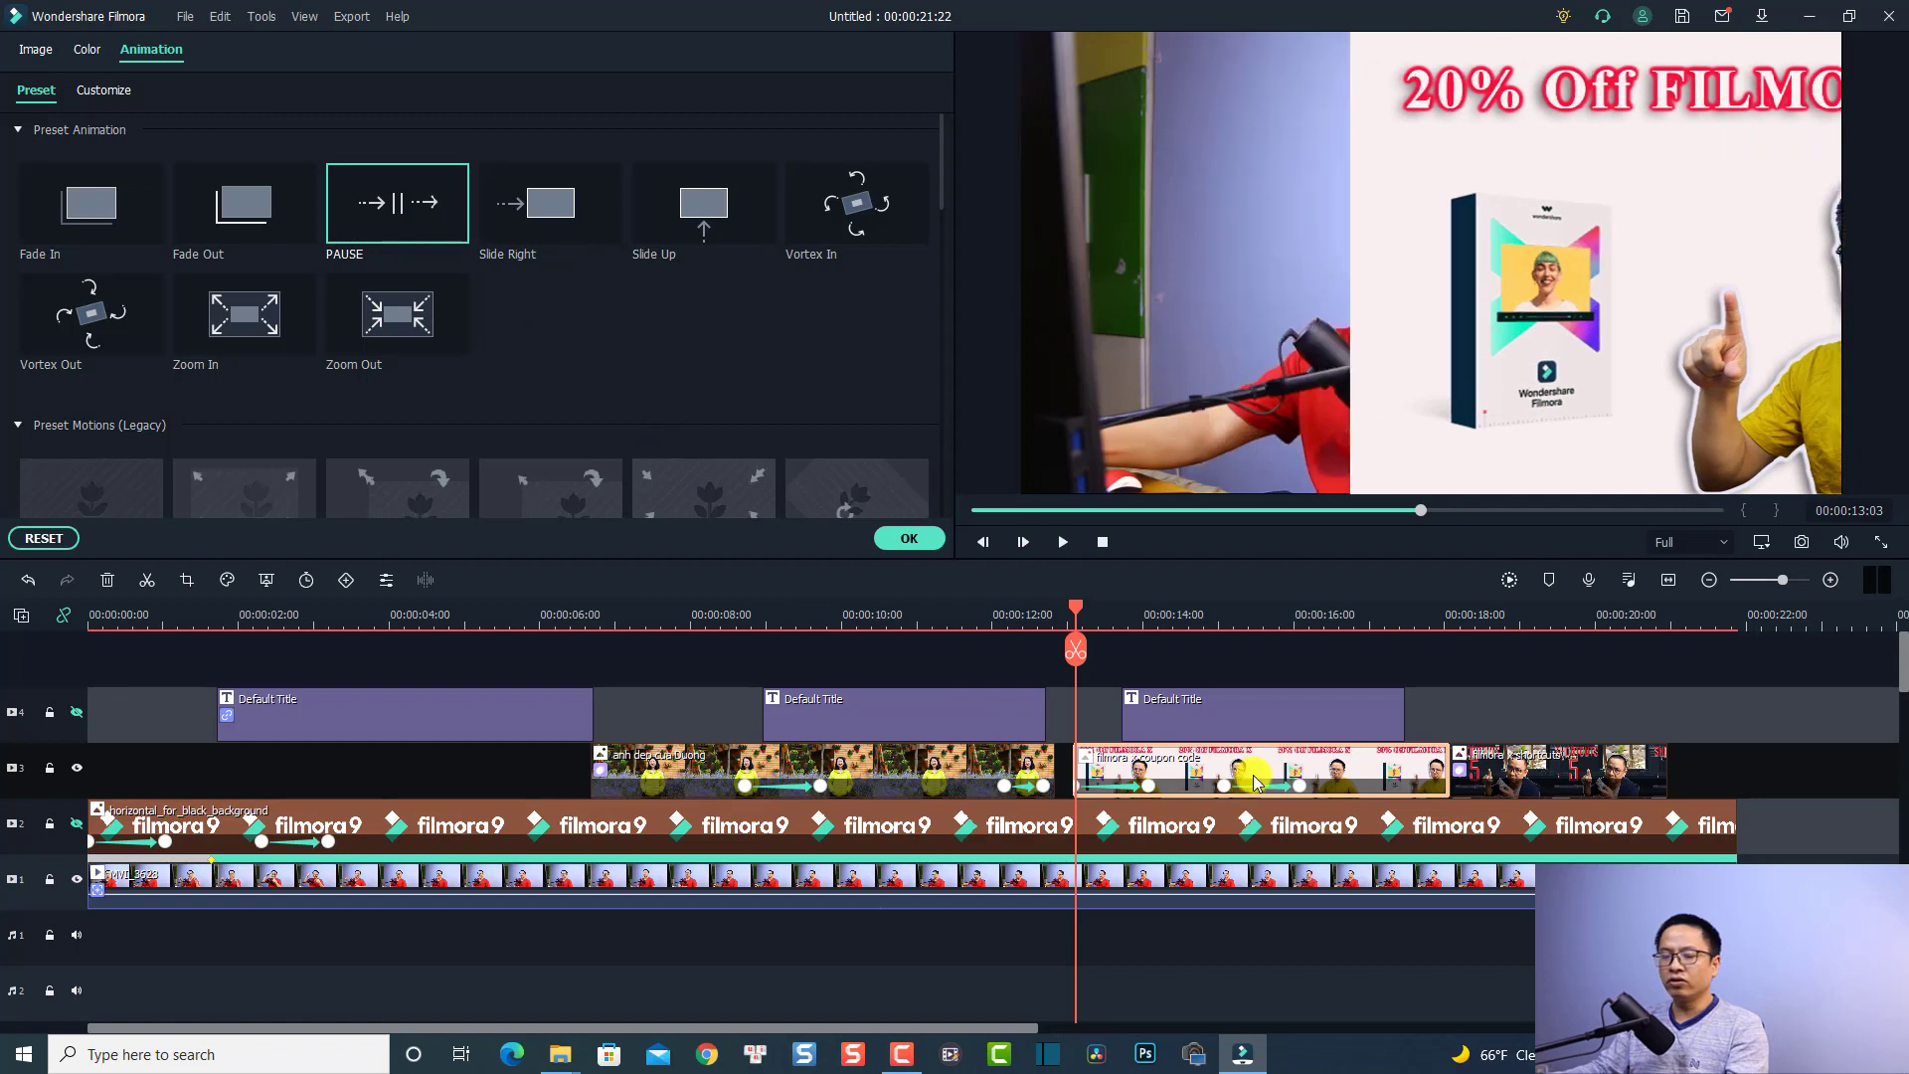
Play the new PAUSE animation from about 12:19 to 17:03
click(1050, 617)
click(1249, 658)
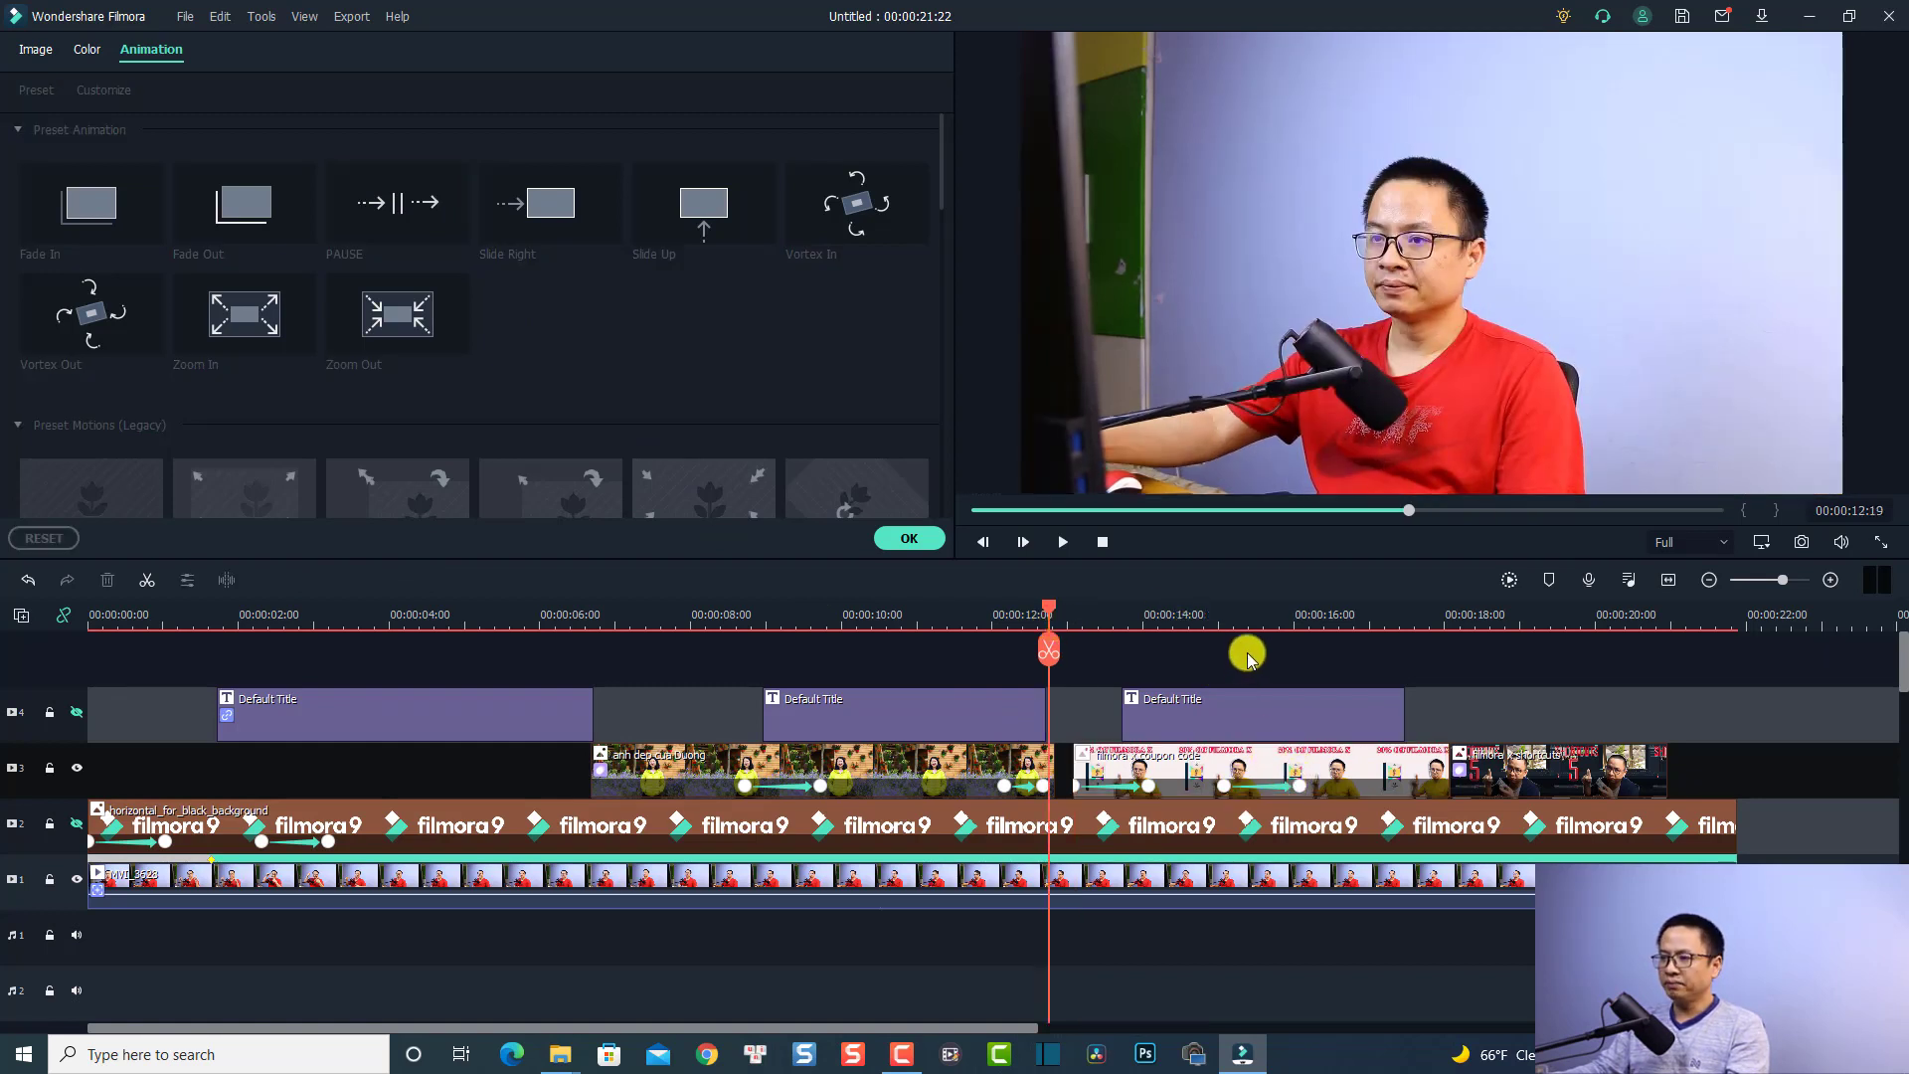
key(space)
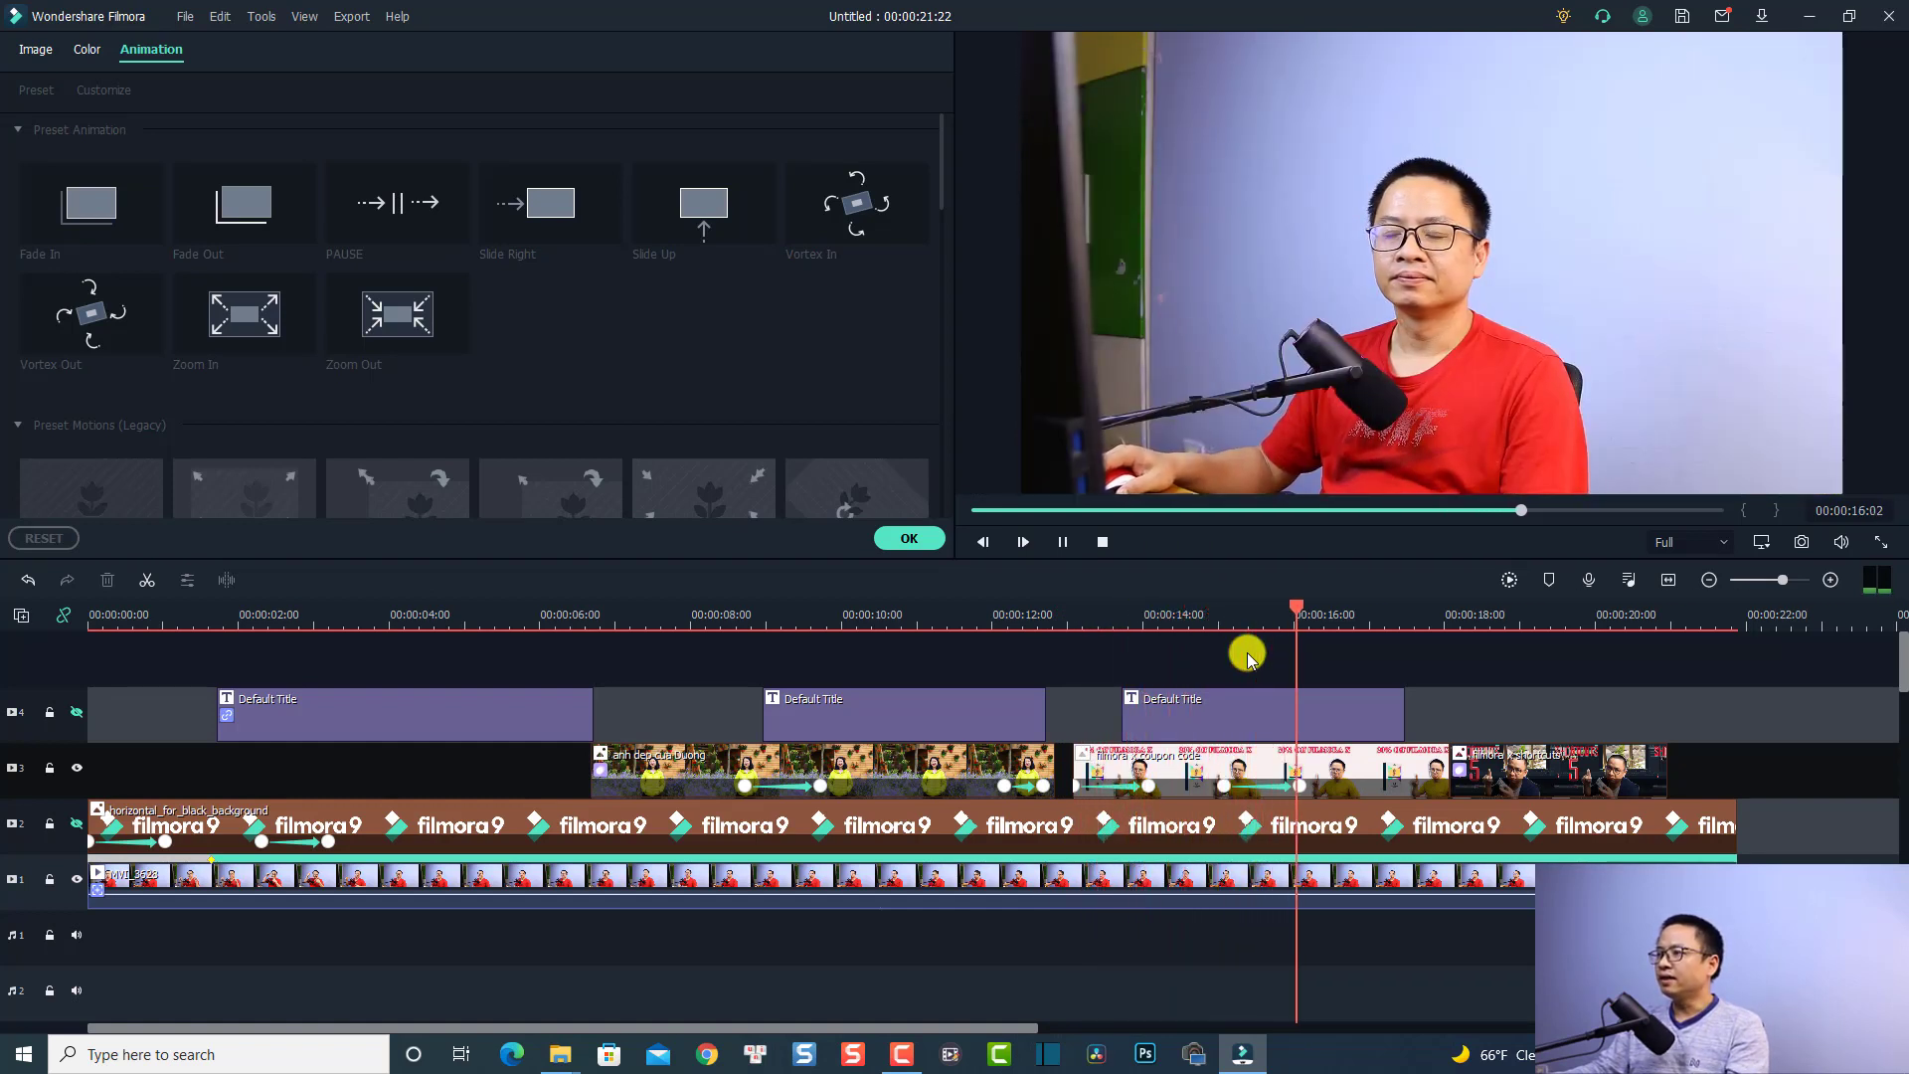
key(space)
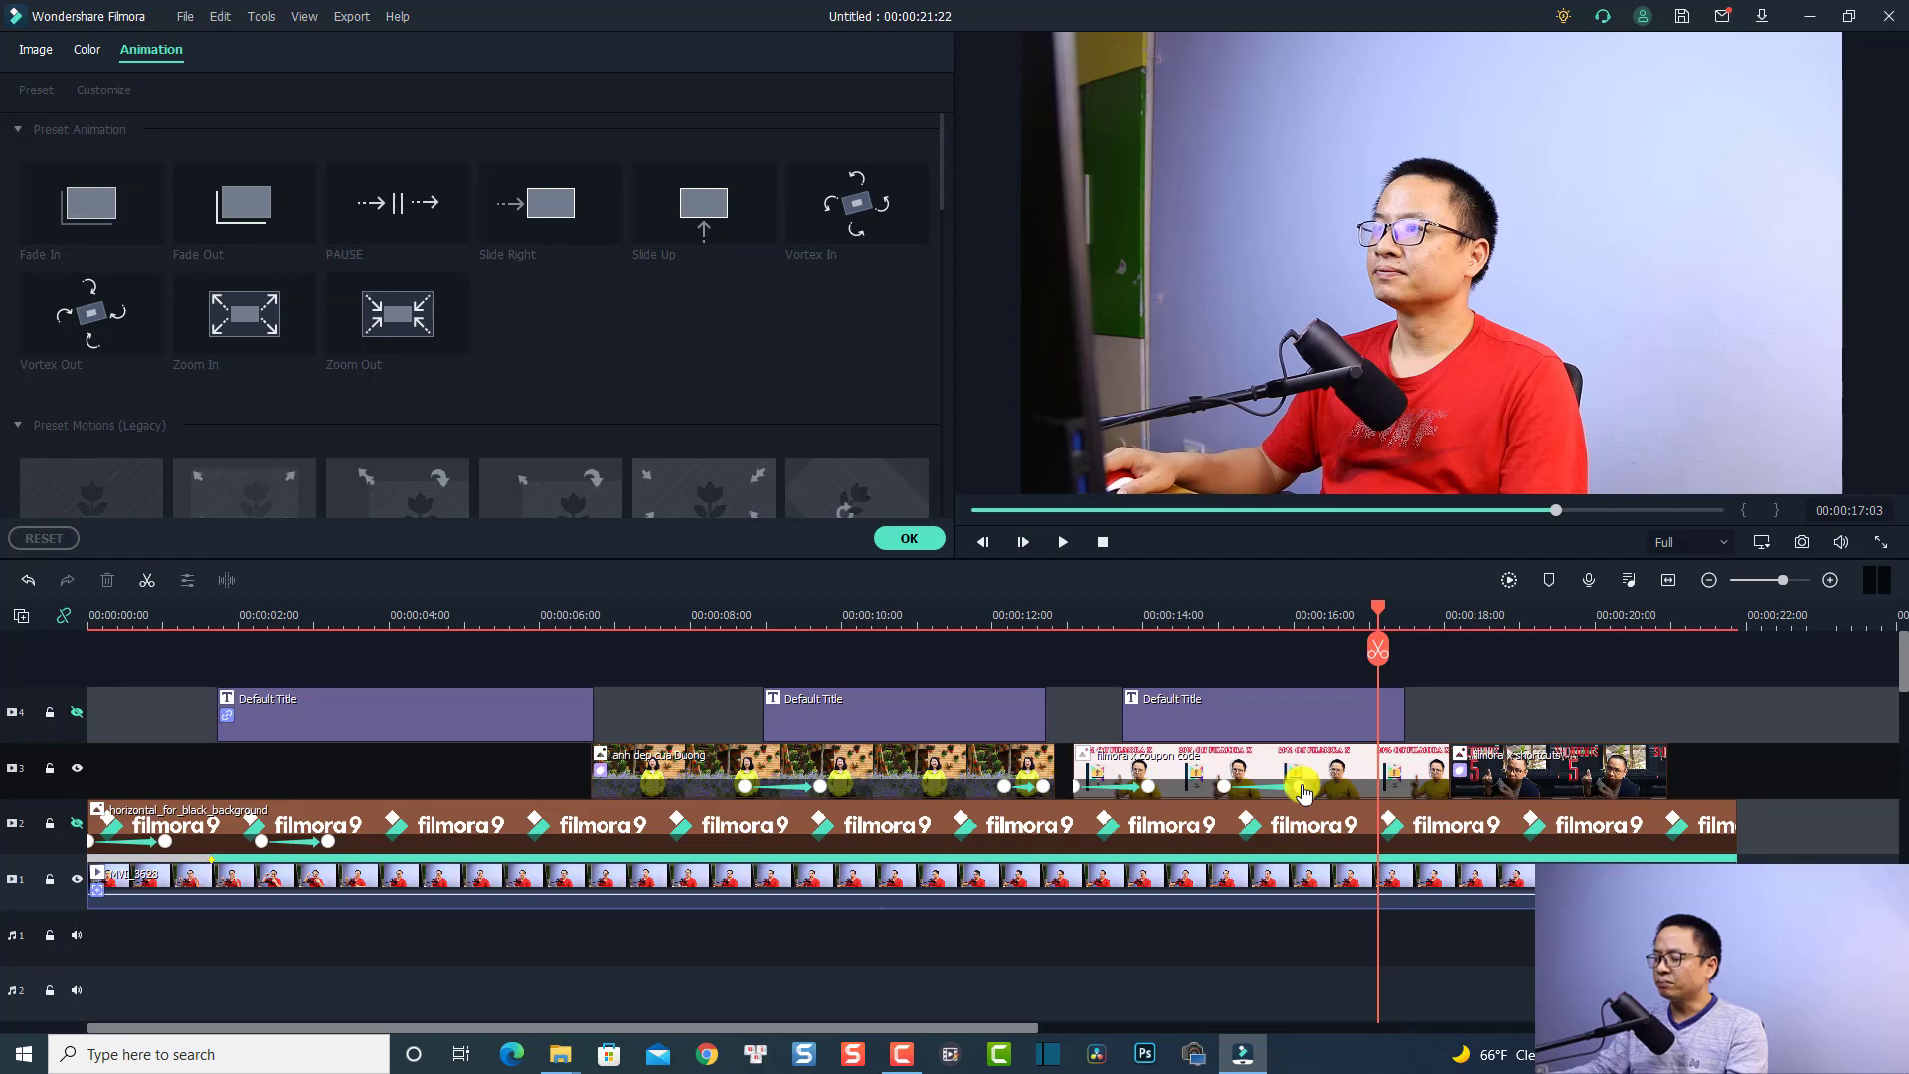
Stretch the PAUSE animation across more of the coupon clip and replay from 12:03
drag(1305, 792, 1420, 783)
click(1228, 791)
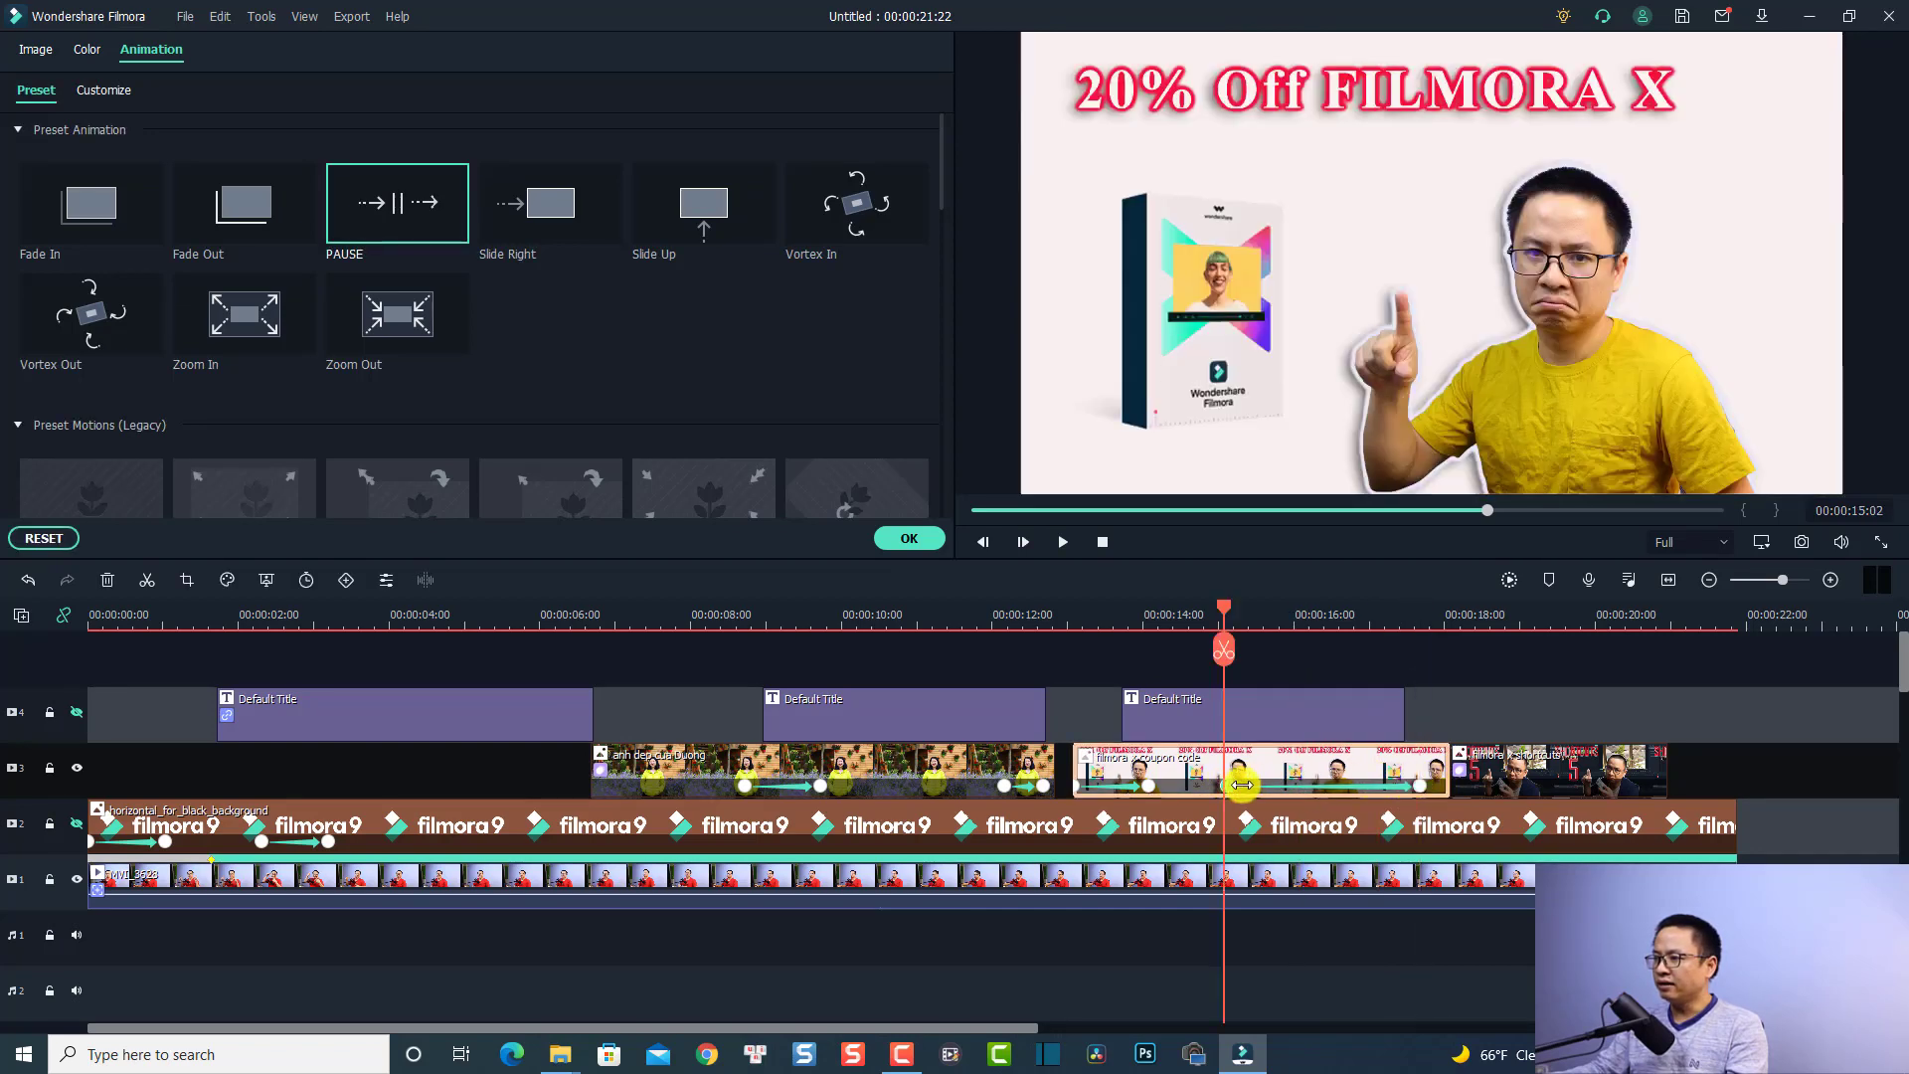
click(1359, 785)
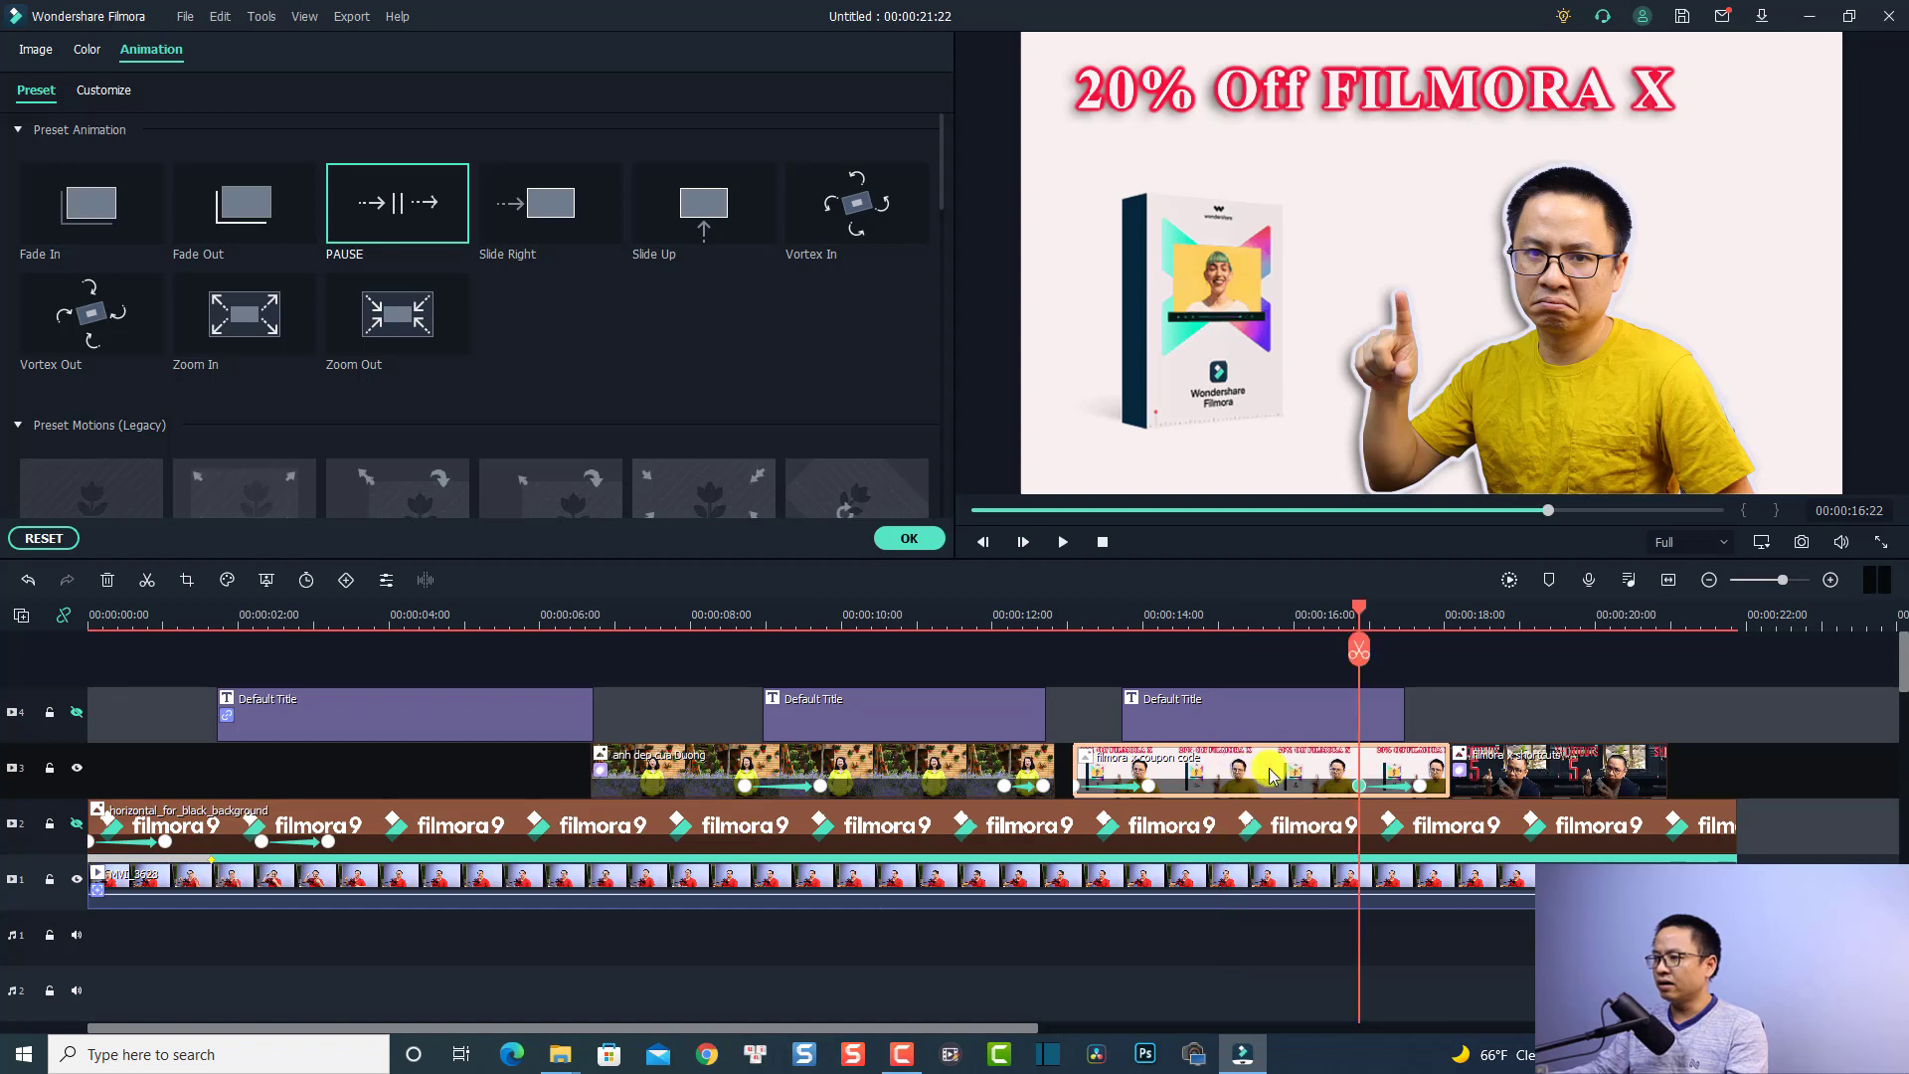
click(1001, 615)
key(space)
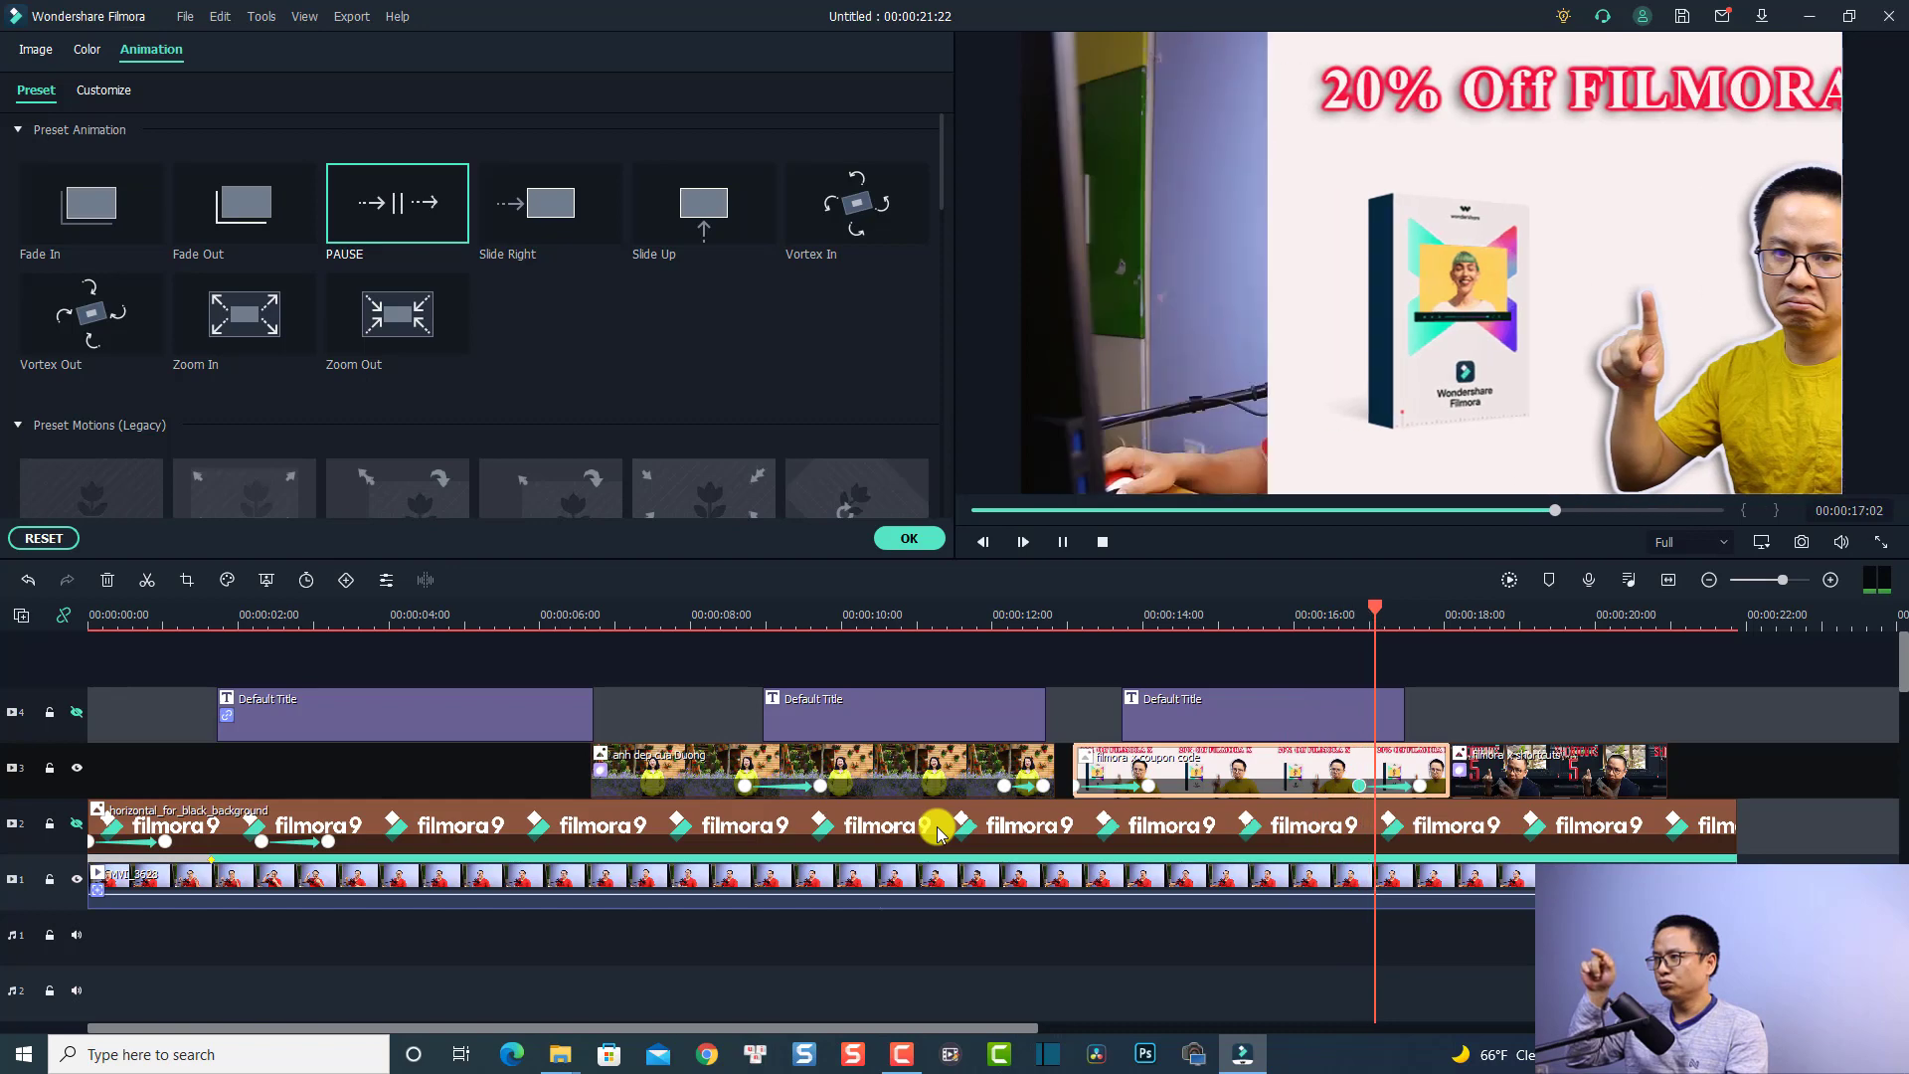
key(space)
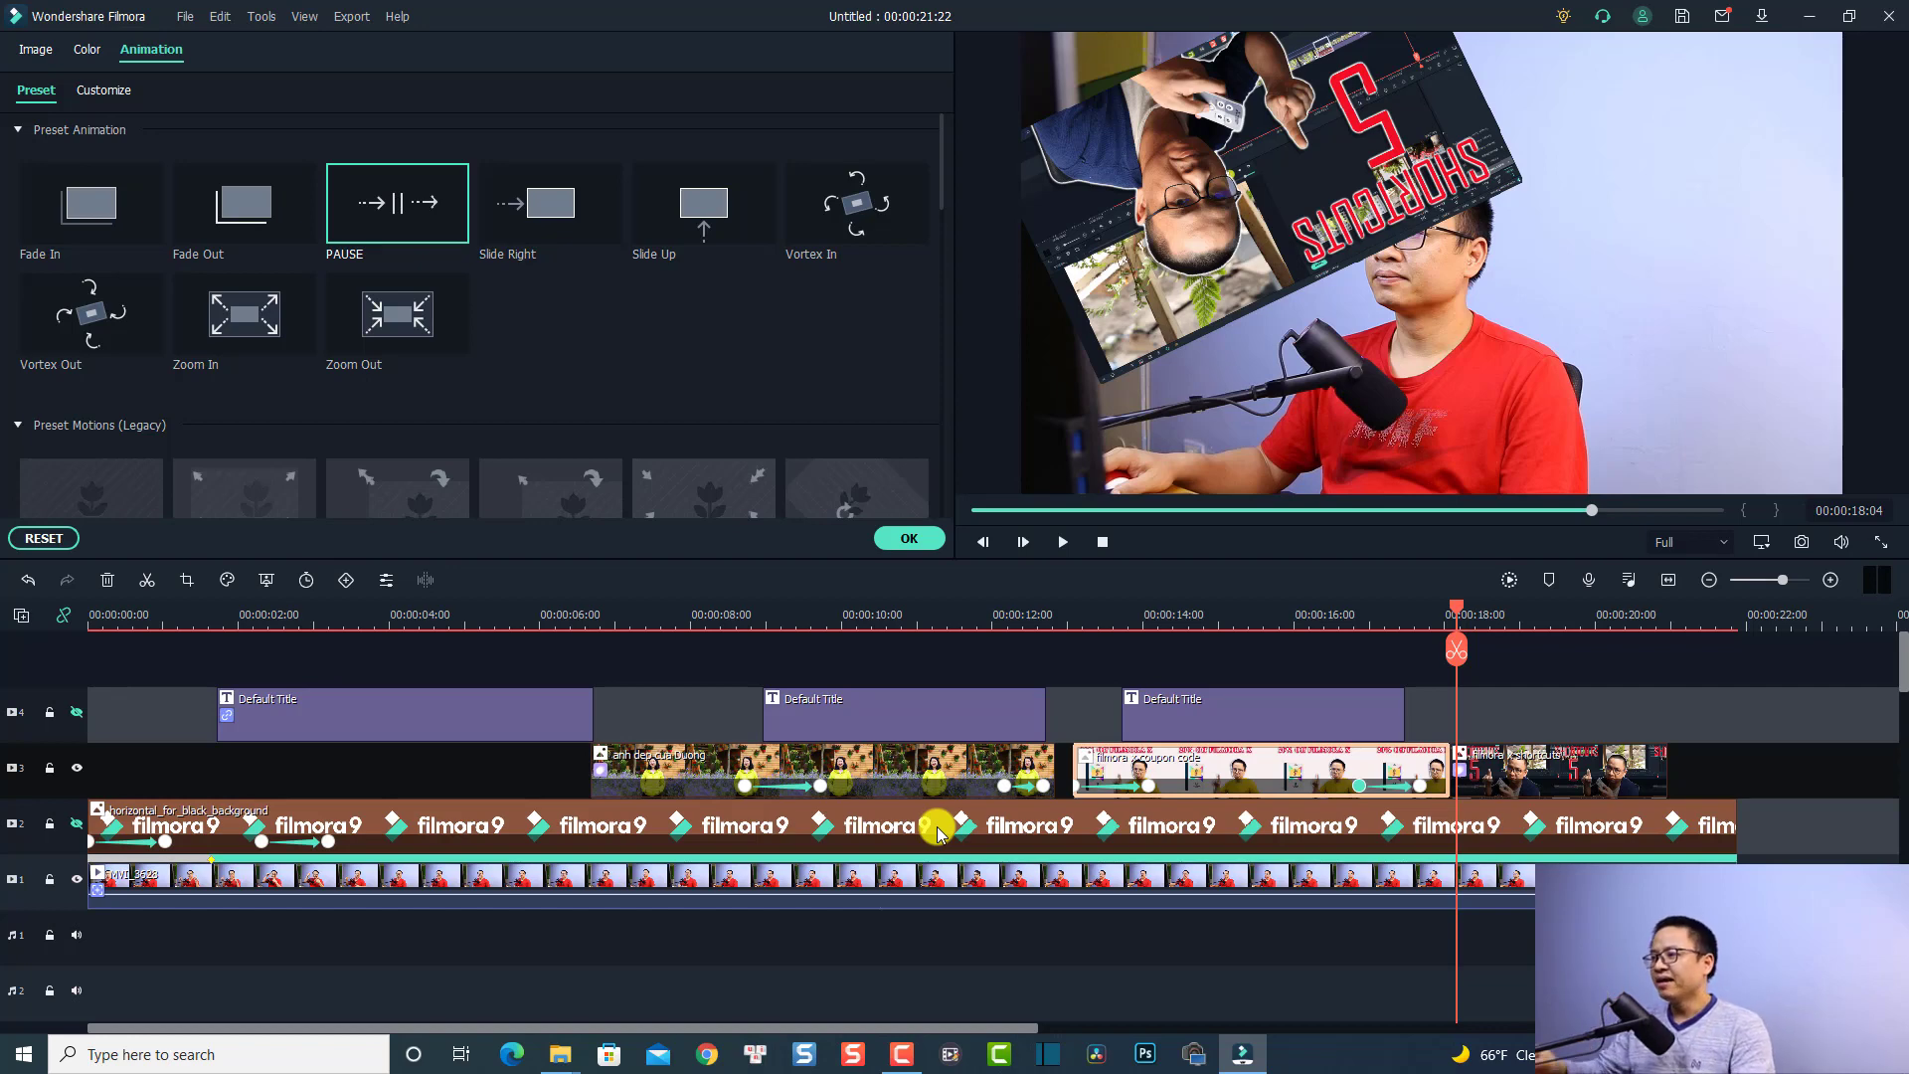
click(1179, 618)
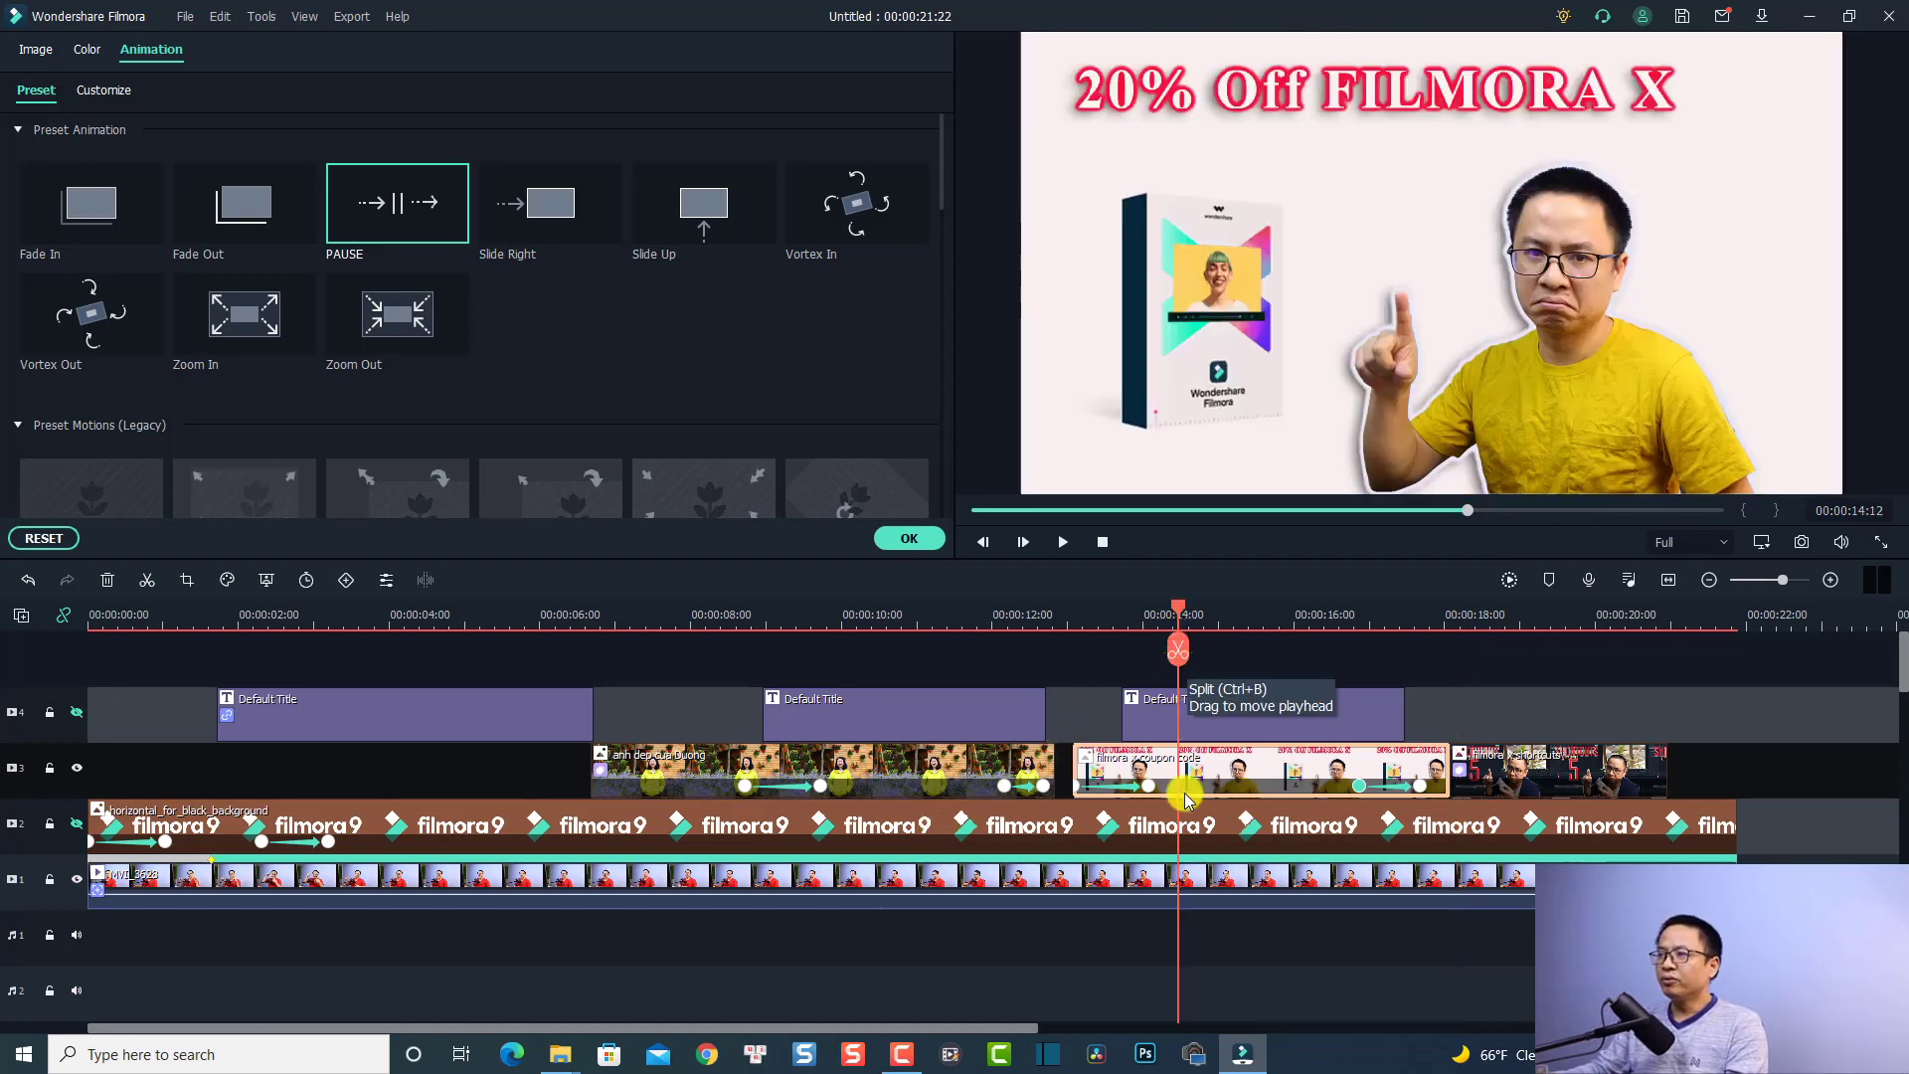